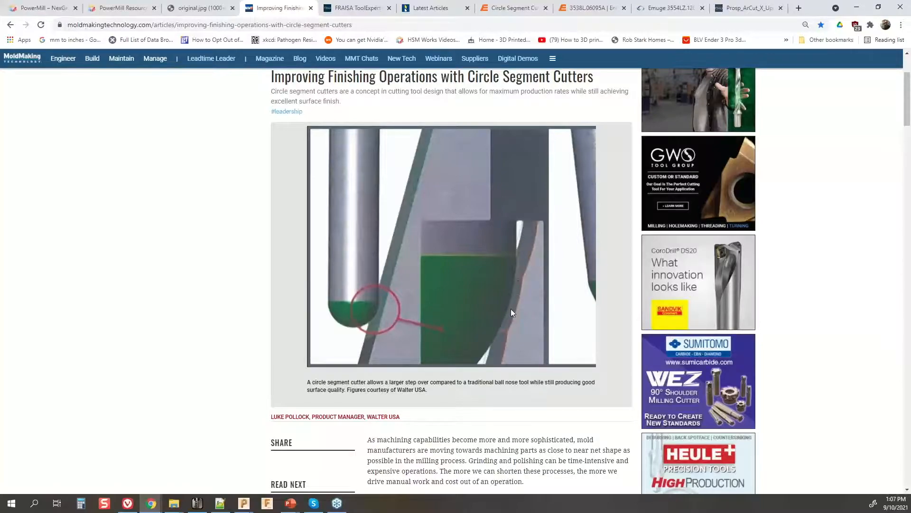
Step: Read through the circle segment cutter article, examining the cutter forms, contact points, comparison chart and overhang figures down to the video
scroll(508, 303, "down", 1)
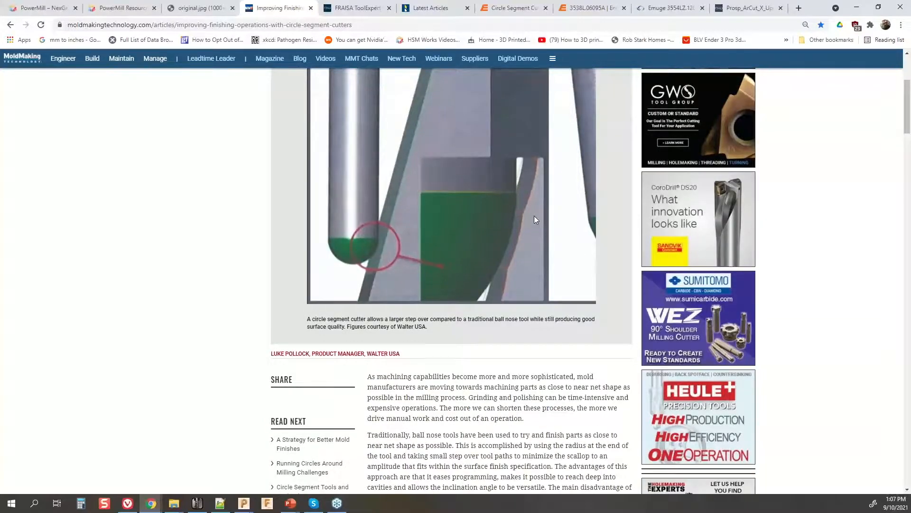
scroll(493, 265, "down", 10)
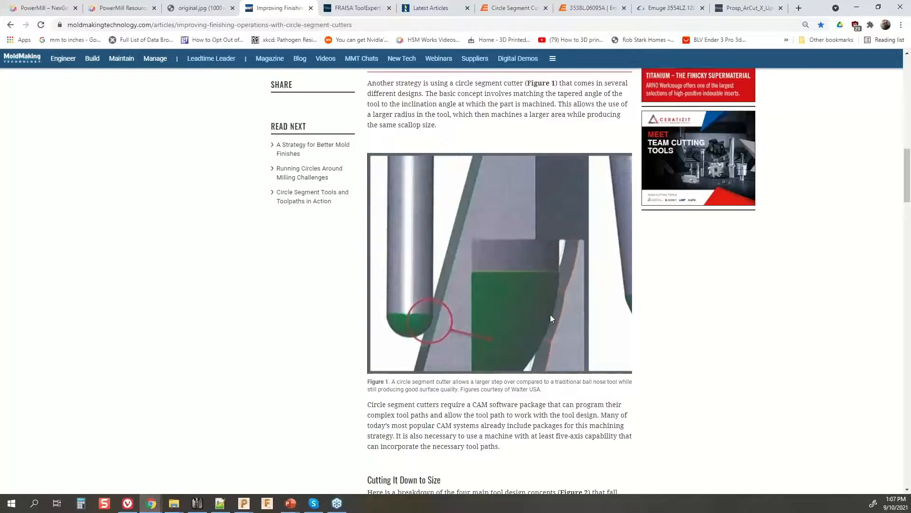
scroll(551, 348, "down", 7)
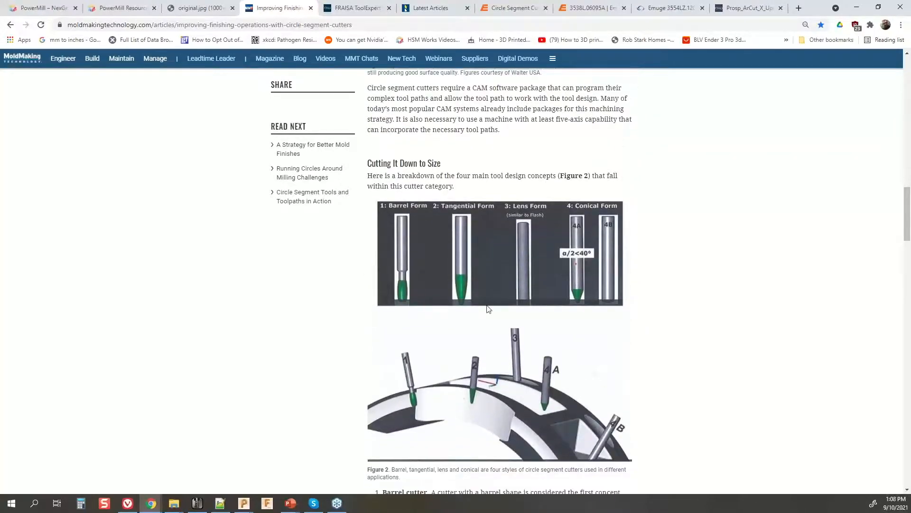
scroll(665, 313, "down", 2)
scroll(662, 306, "down", 5)
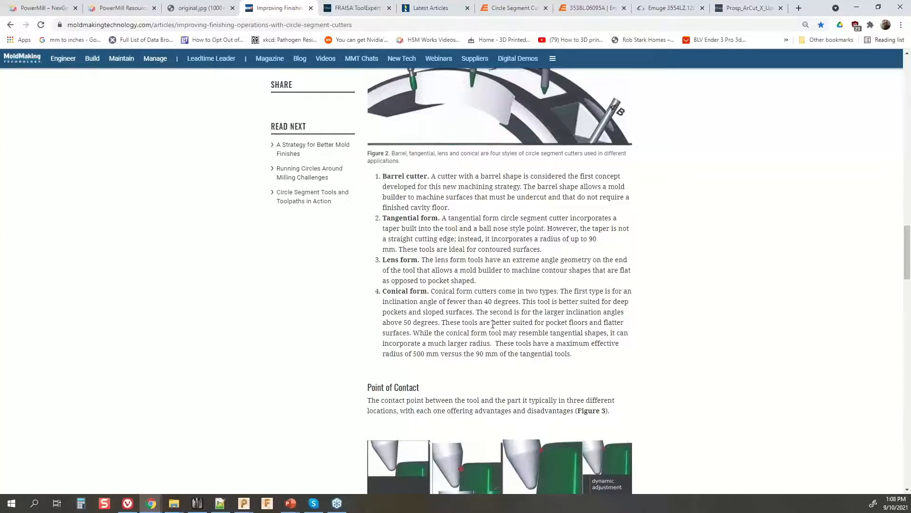
scroll(492, 324, "down", 4)
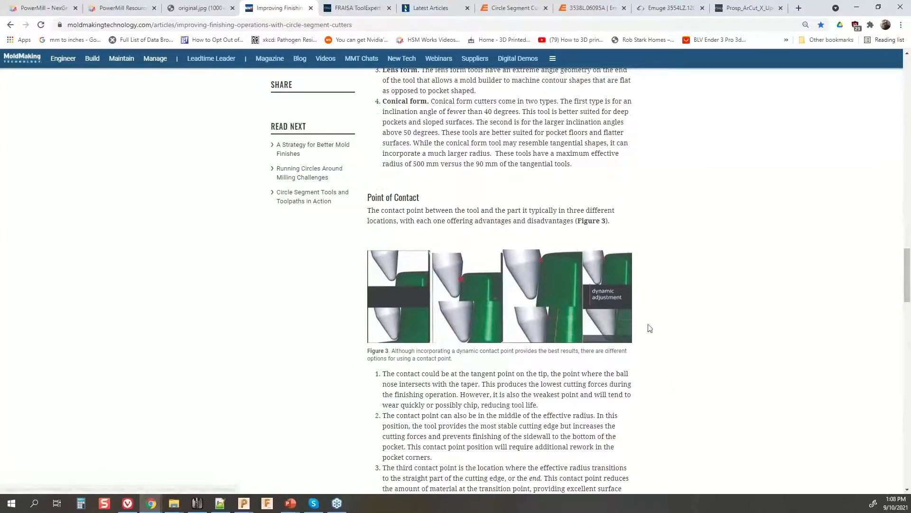
scroll(647, 324, "down", 1)
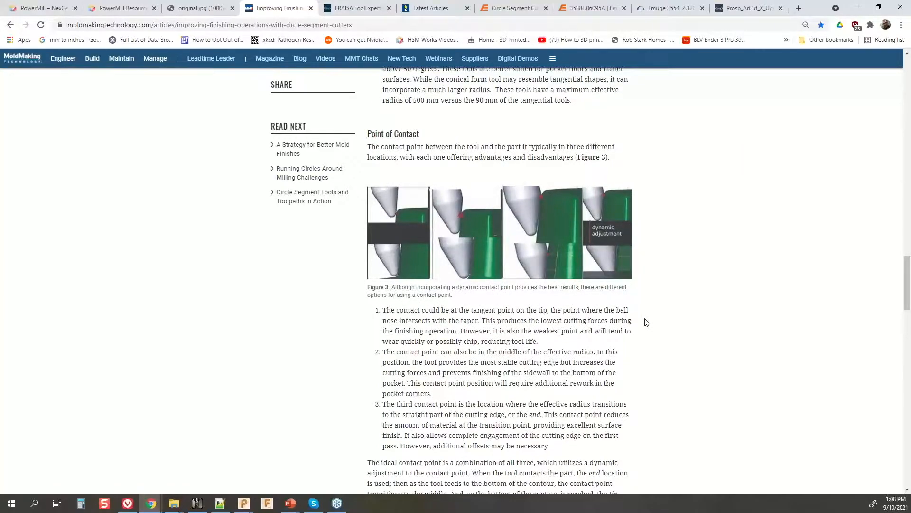
scroll(656, 298, "down", 6)
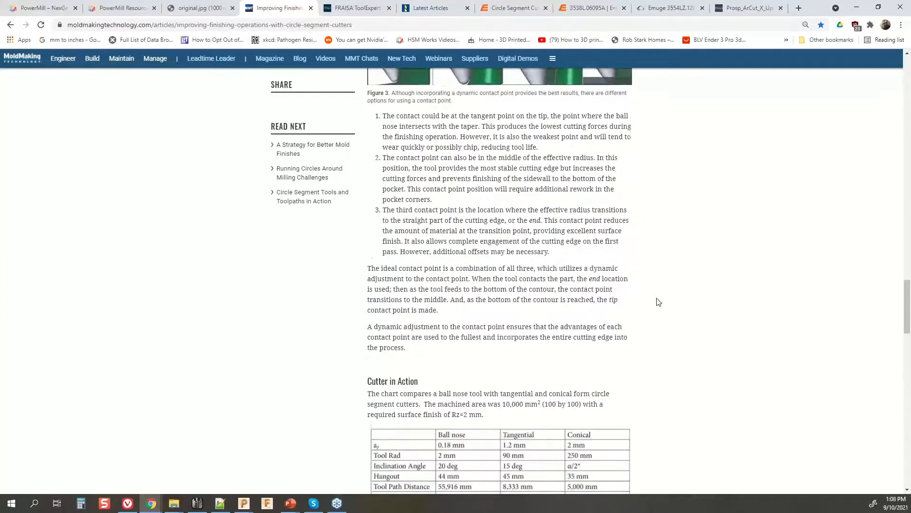
scroll(663, 306, "down", 2)
scroll(643, 249, "down", 3)
scroll(647, 252, "down", 2)
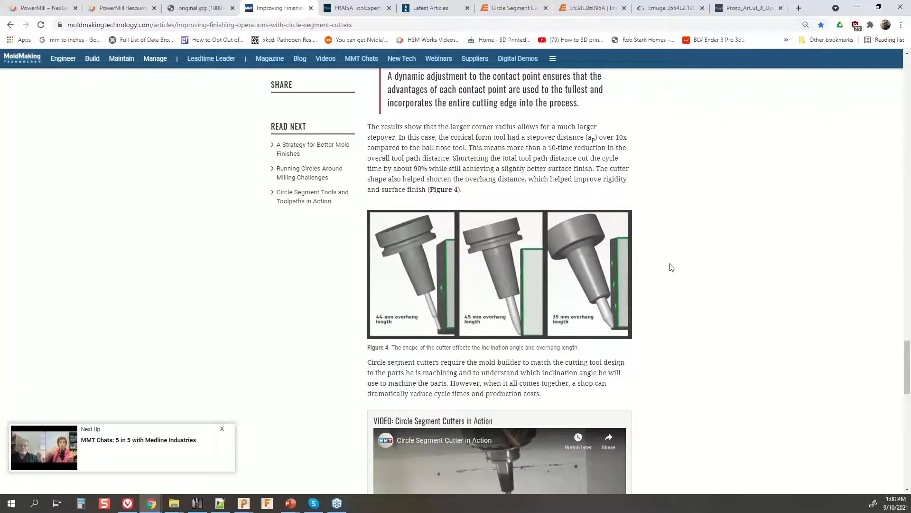
scroll(672, 244, "down", 2)
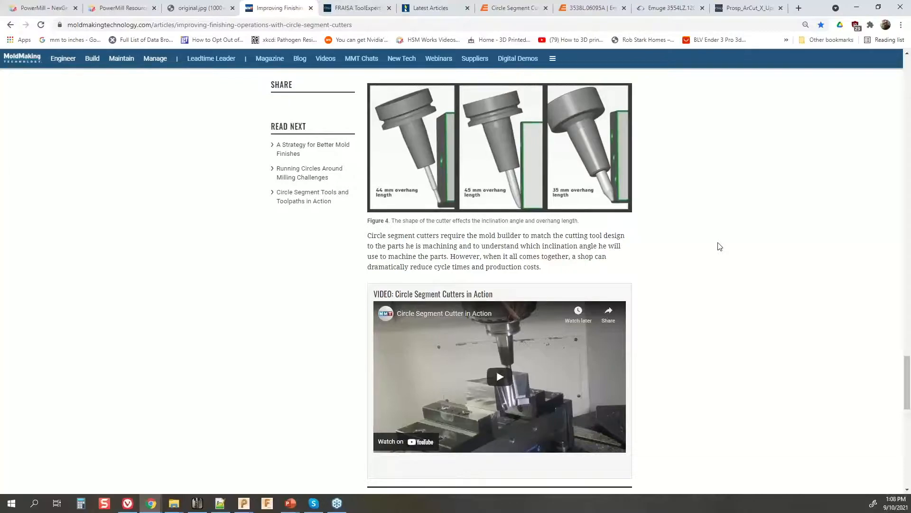
Step: Switch to HSMAdvisor and define the tool as a Solid Ball Mill with a 0.25 in tip diameter
left_click(197, 503)
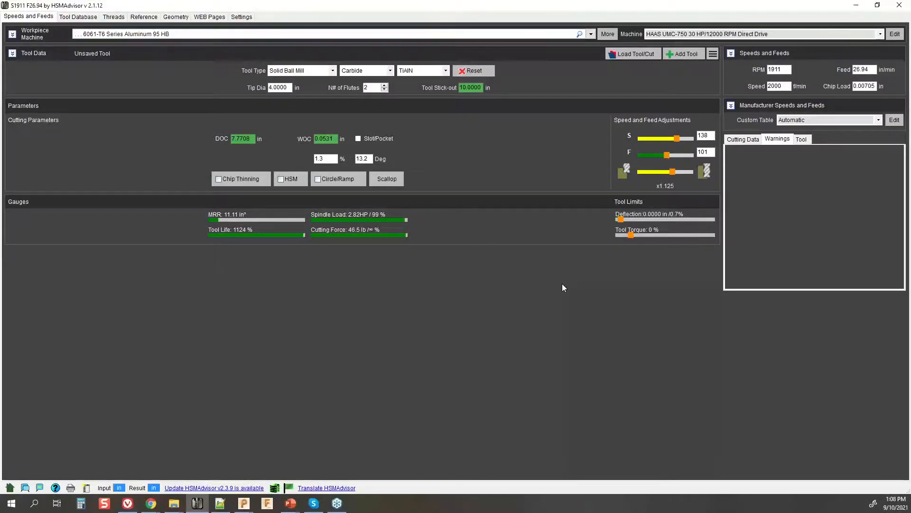
left_click(314, 70)
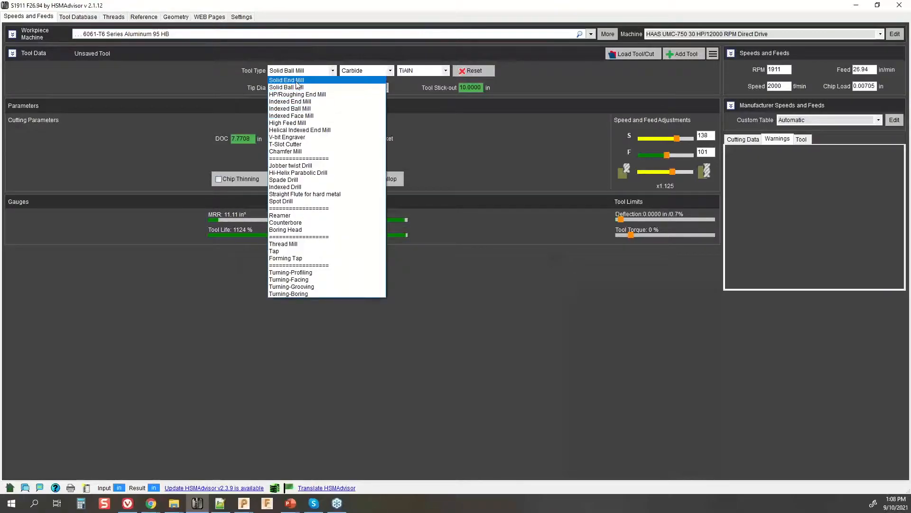
left_click(298, 87)
left_click(289, 88)
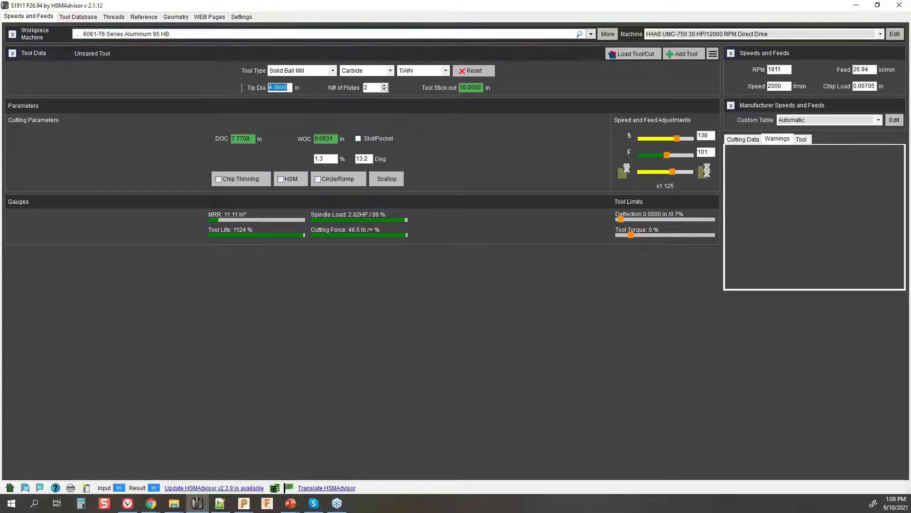
type("0.25")
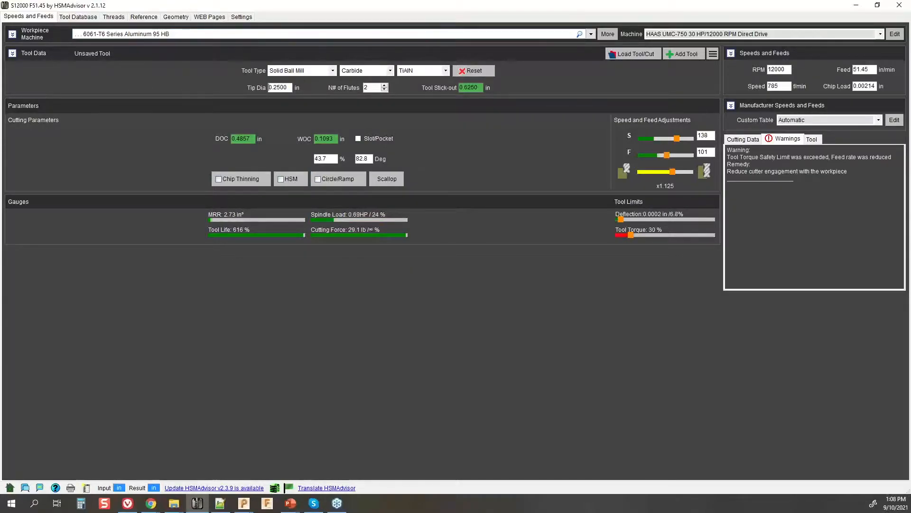
left_click(374, 86)
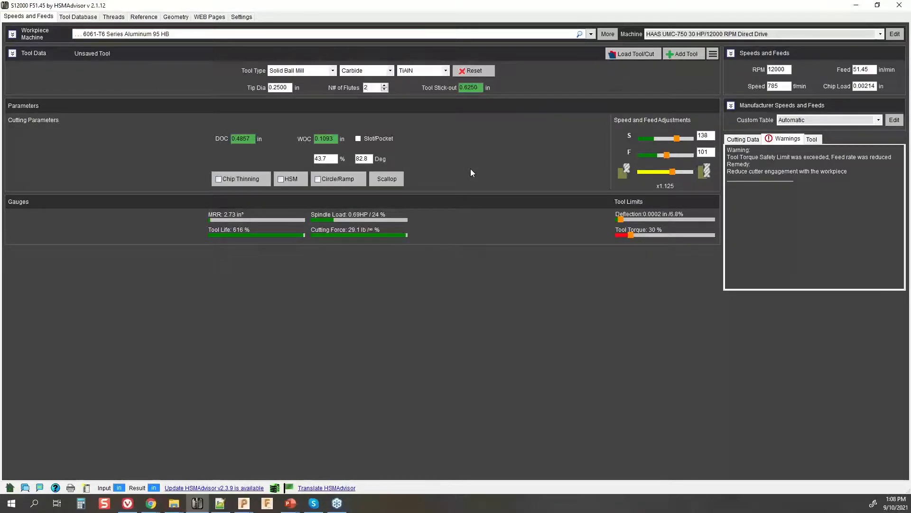
Step: Calculate the step-over of the 0.25 in ball mill for a 0.00005 in scallop height, and close the calculator without applying
left_click(379, 180)
left_click_drag(505, 167, 451, 140)
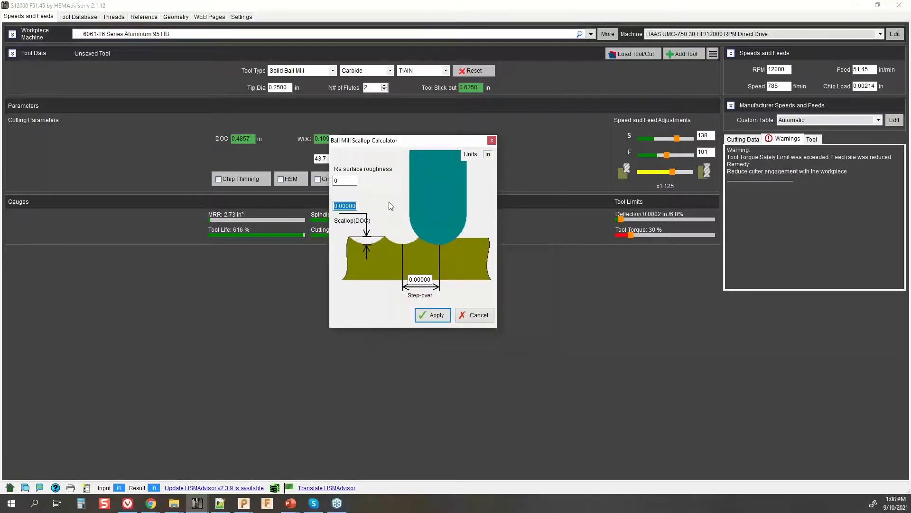
left_click(353, 205)
left_click(345, 181)
double_click(348, 205)
key("BackSpace")
type(".00005")
left_click_drag(431, 279, 408, 279)
left_click(430, 279)
left_click(430, 279)
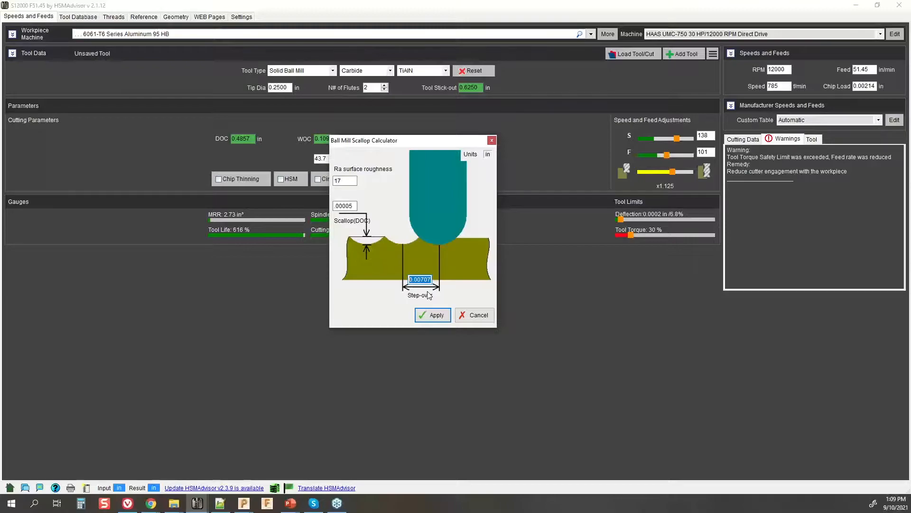
left_click(474, 315)
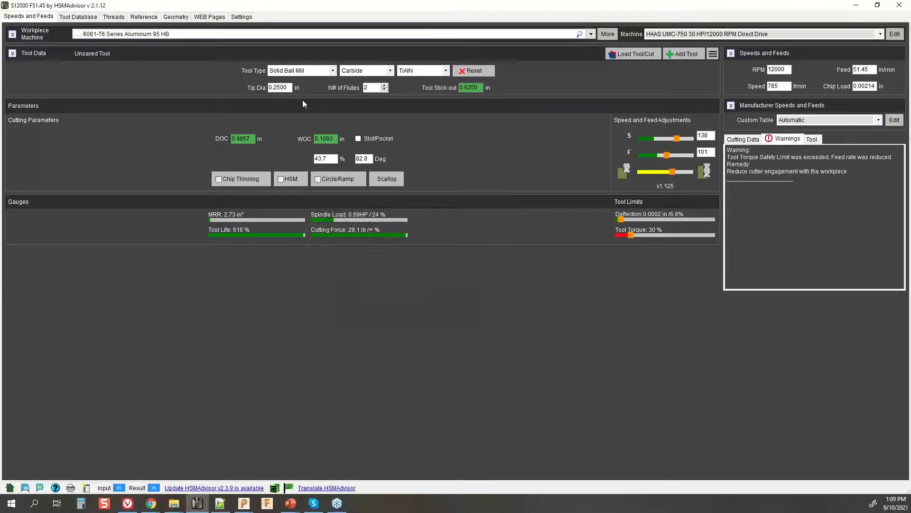
Step: Set the tip diameter to 4.0 in and reselect Solid Ball Mill as the tool type
double_click(285, 87)
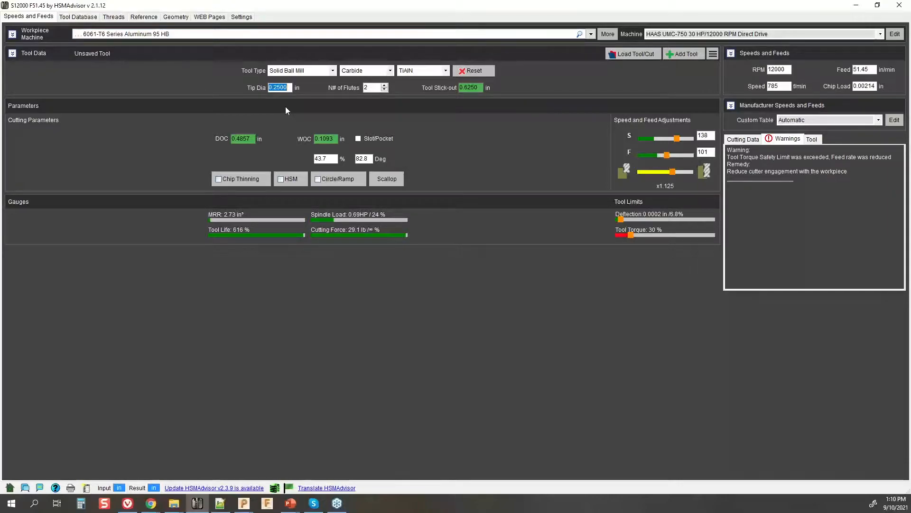
type("4.0")
left_click(372, 88)
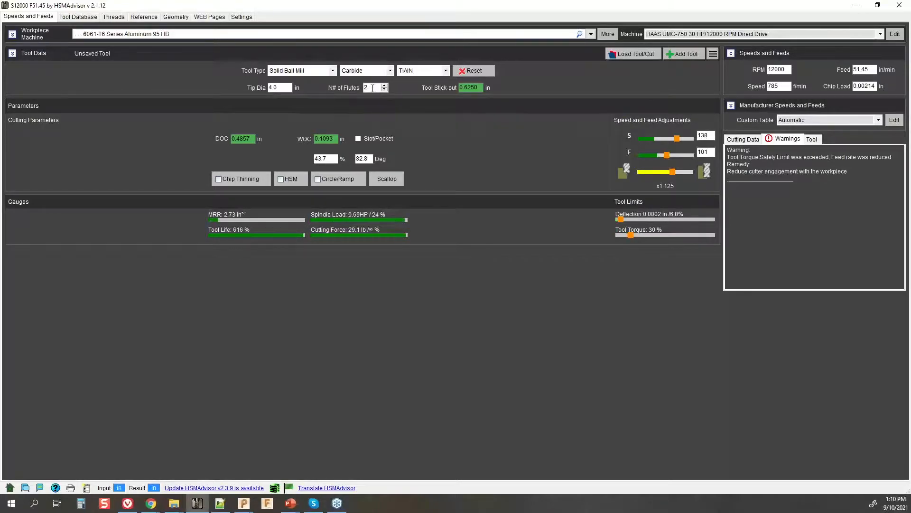
left_click(381, 179)
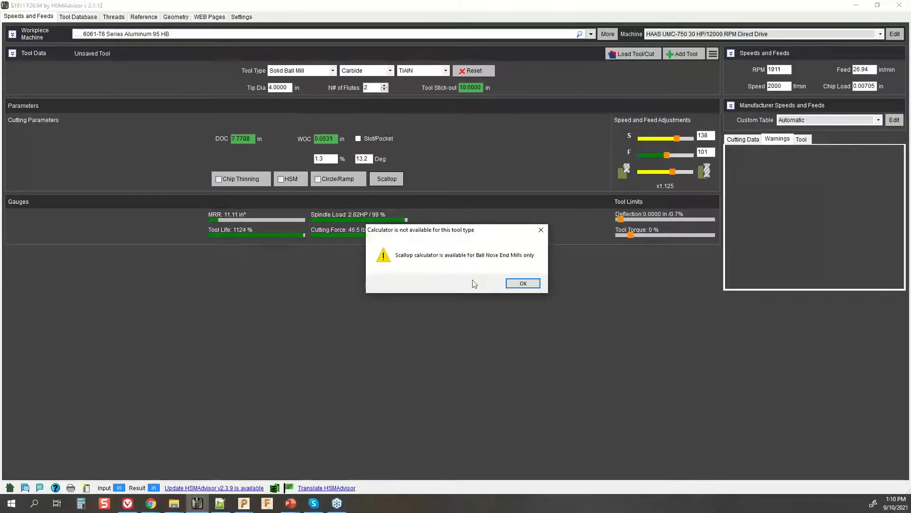
left_click(523, 282)
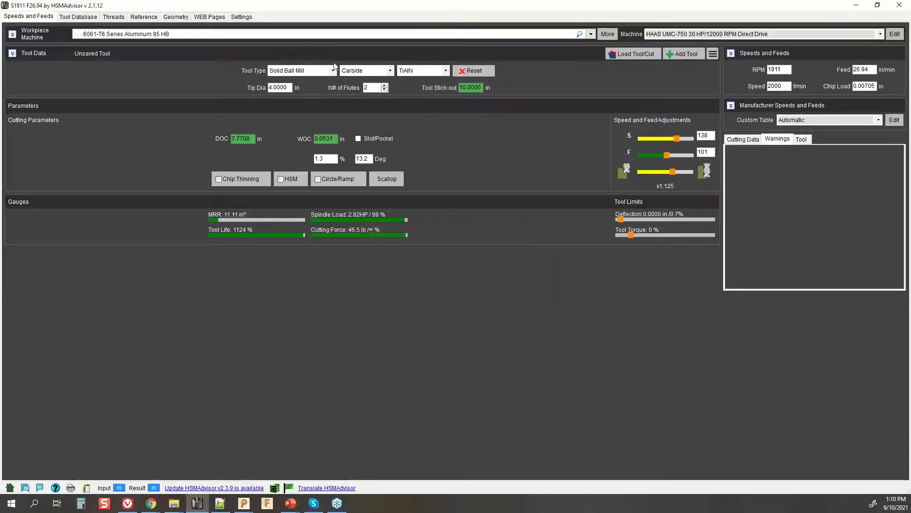
left_click(331, 71)
left_click(299, 87)
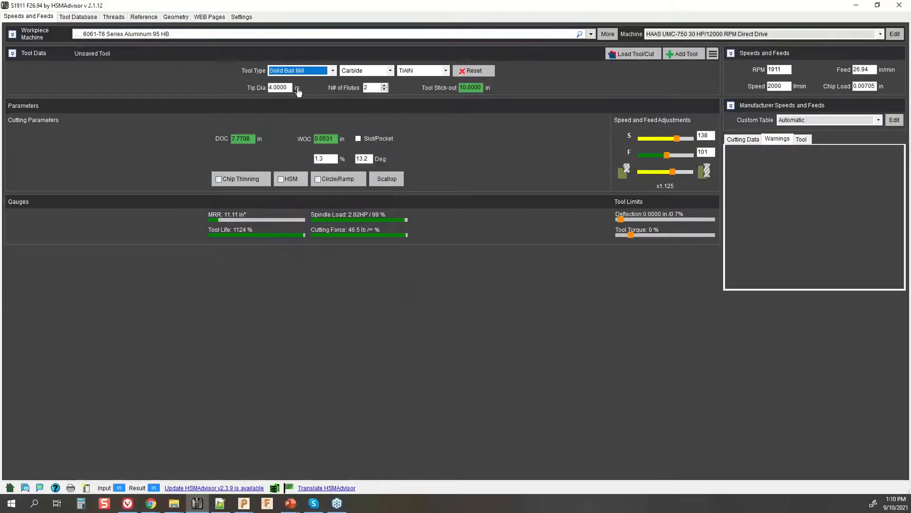
Step: Calculate the step-over of the 4 in ball mill for a 0.00004 in scallop height, and close the scallop calculator
left_click(382, 179)
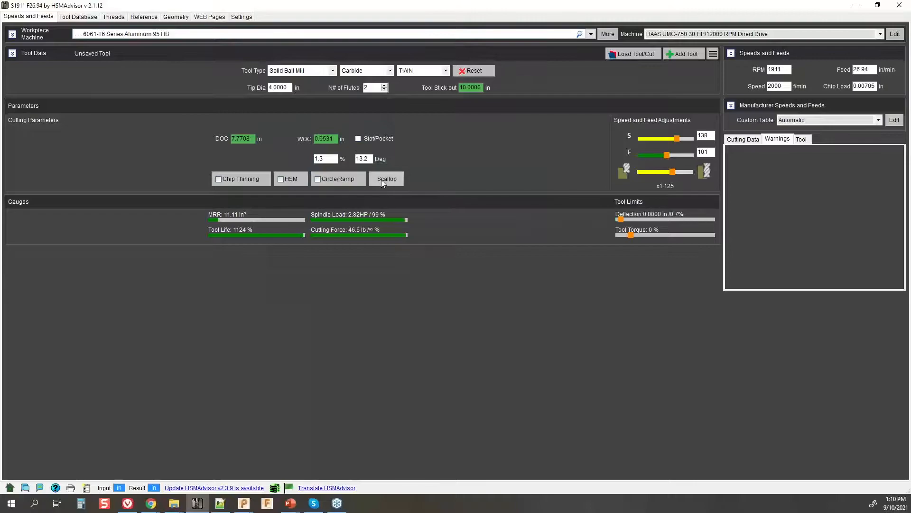
type(".000")
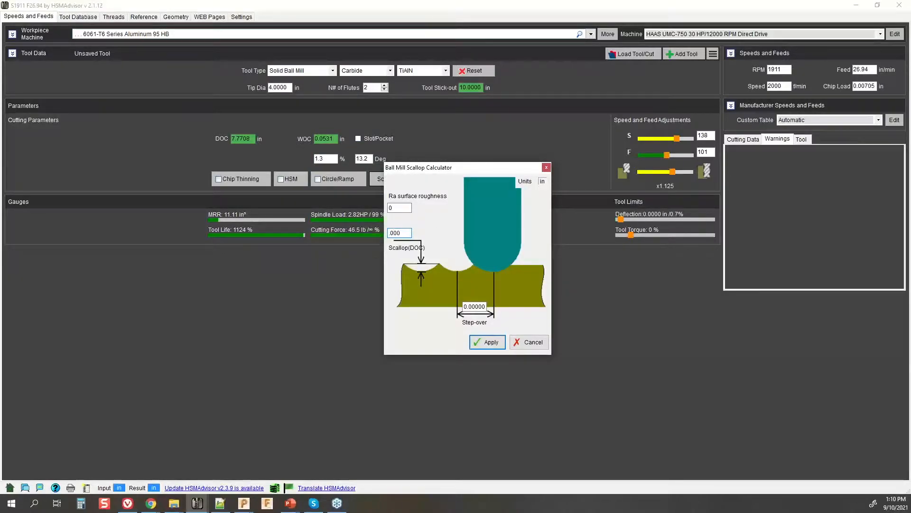
type("04")
mouse_move(485, 307)
left_mouse_down()
mouse_move(459, 318)
mouse_move(487, 318)
left_mouse_up()
left_click(476, 308)
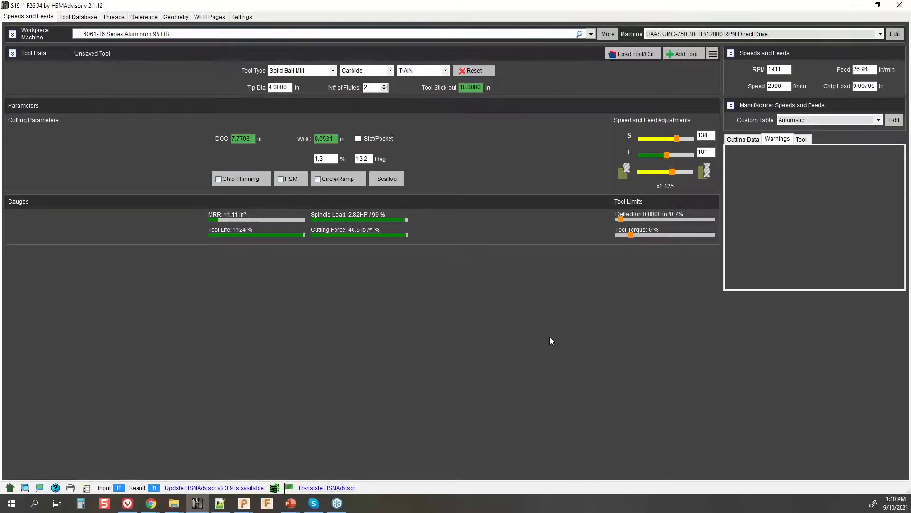
Step: Switch to the PowerPoint slide show and review the overview slide on spherical-tipped and barrel tools
key("super+Tab")
left_click(417, 311)
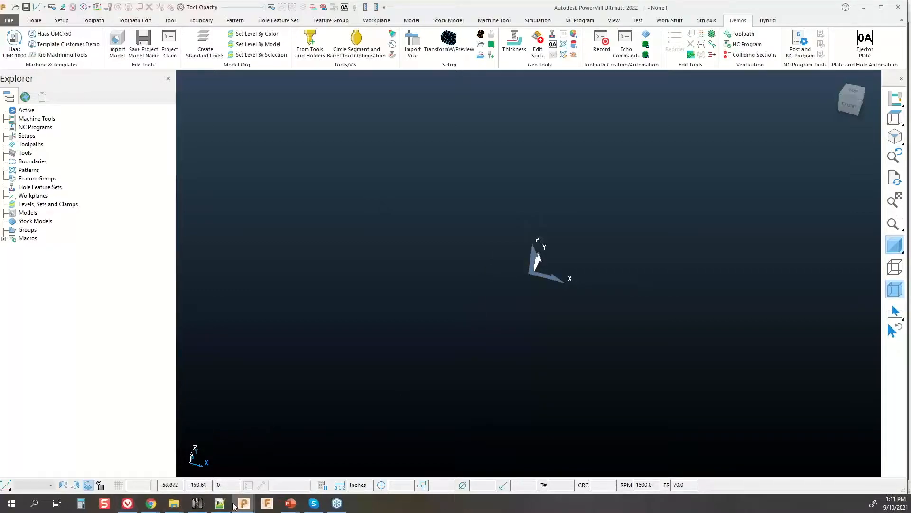
mouse_move(248, 504)
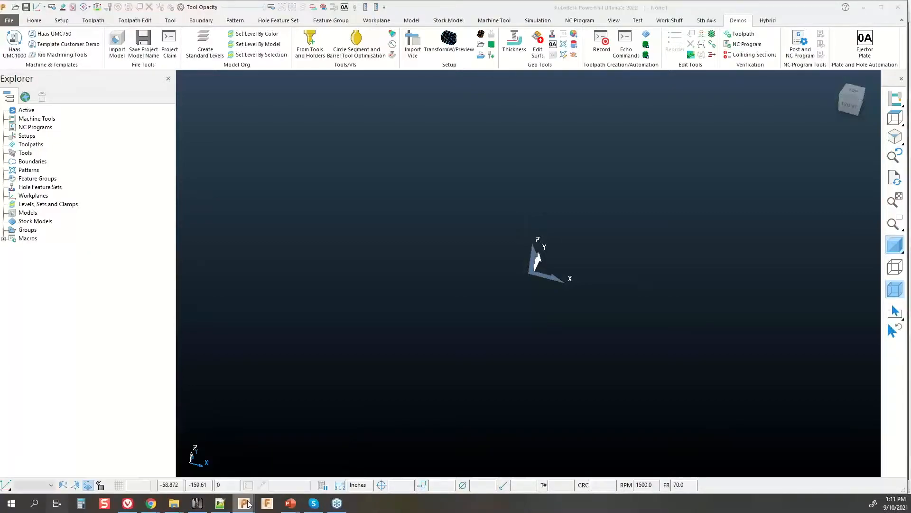
key("super+Tab")
left_click(190, 308)
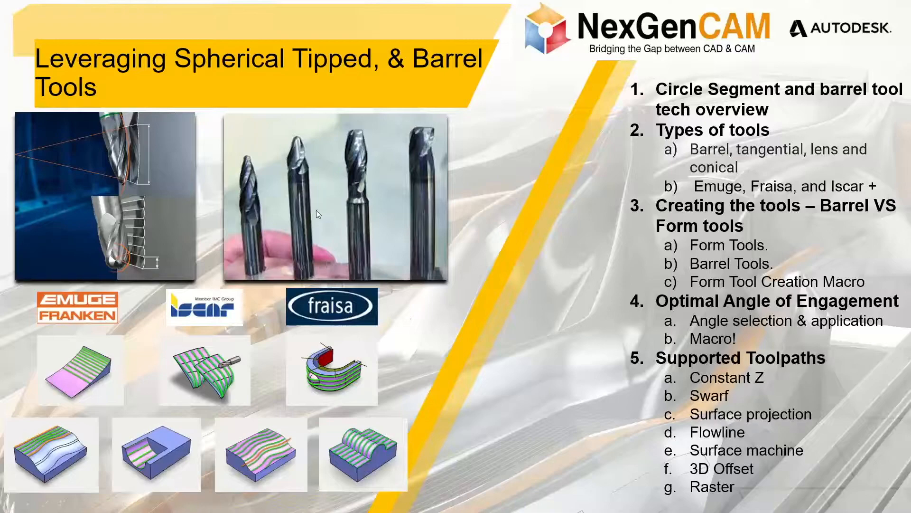
key("ctrl")
Step: Switch to Chrome and start a search for the right tool for an application in FRAISA ToolExpert ArCut X
key("super+Tab")
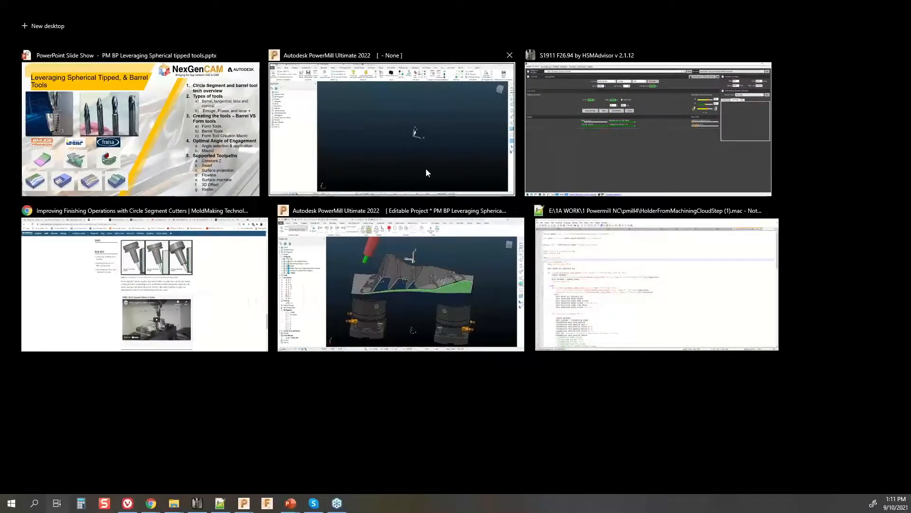
left_click(209, 279)
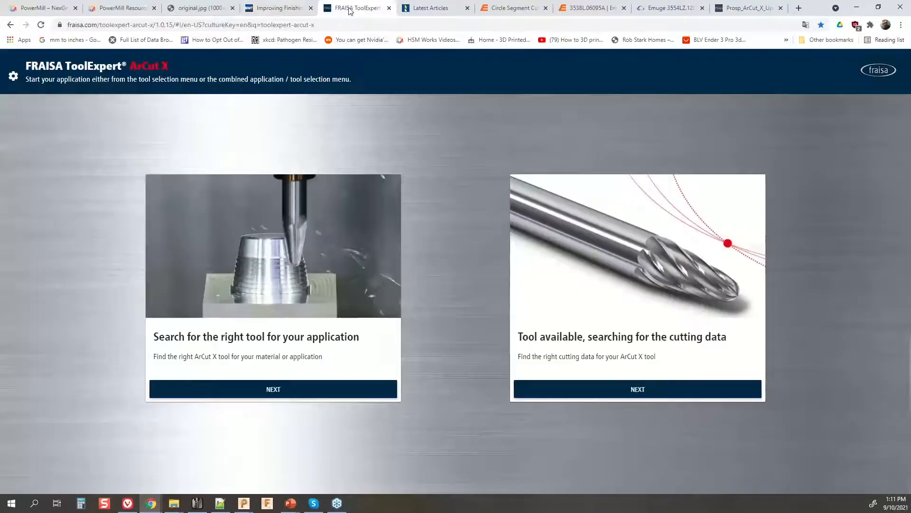
left_click(350, 9)
left_click(332, 395)
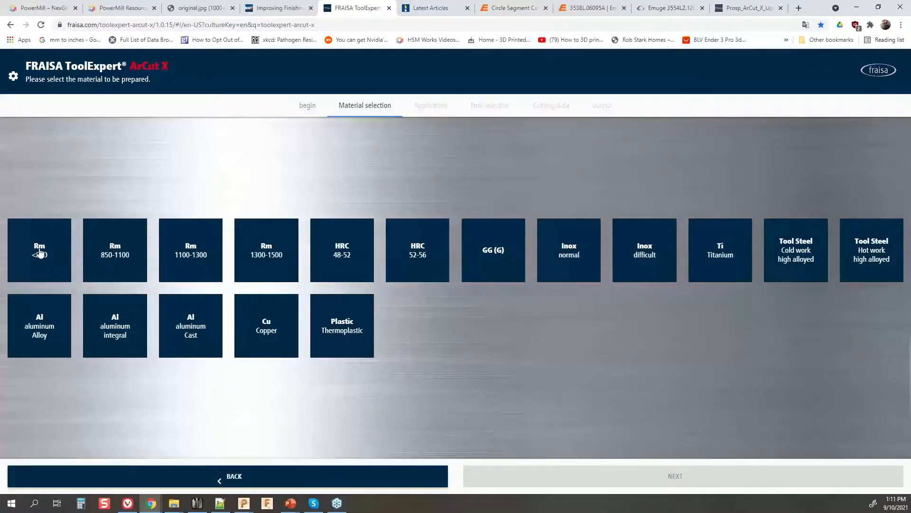
Step: Choose cast aluminum as the material and the Finishing application for a wall without a floor, and proceed to tool selection
left_click(178, 334)
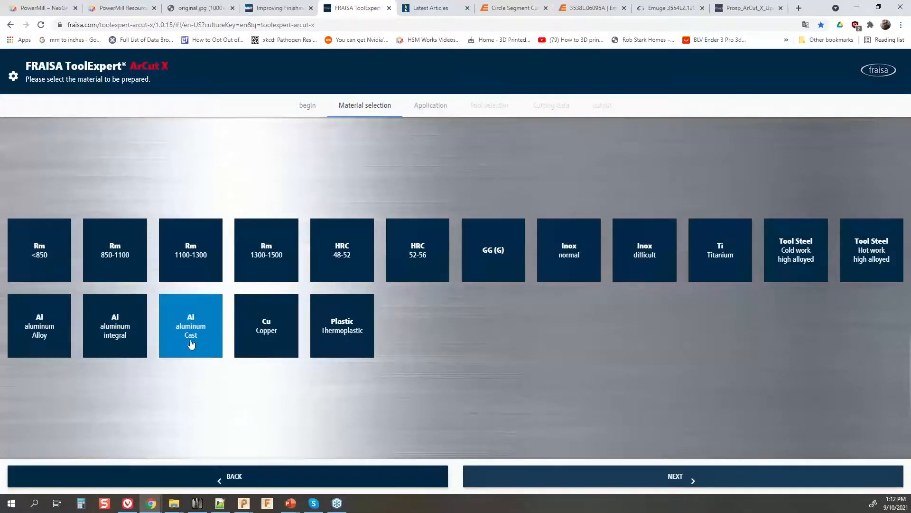
left_click(585, 473)
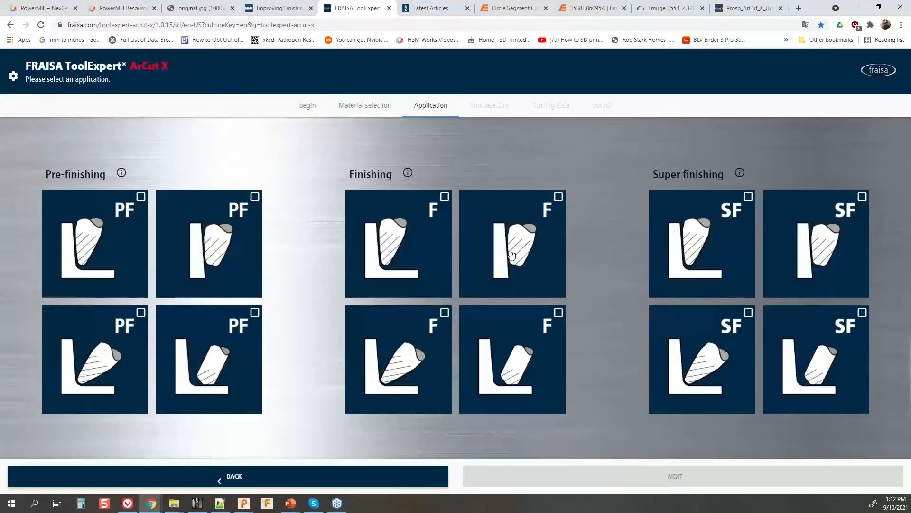
left_click(554, 201)
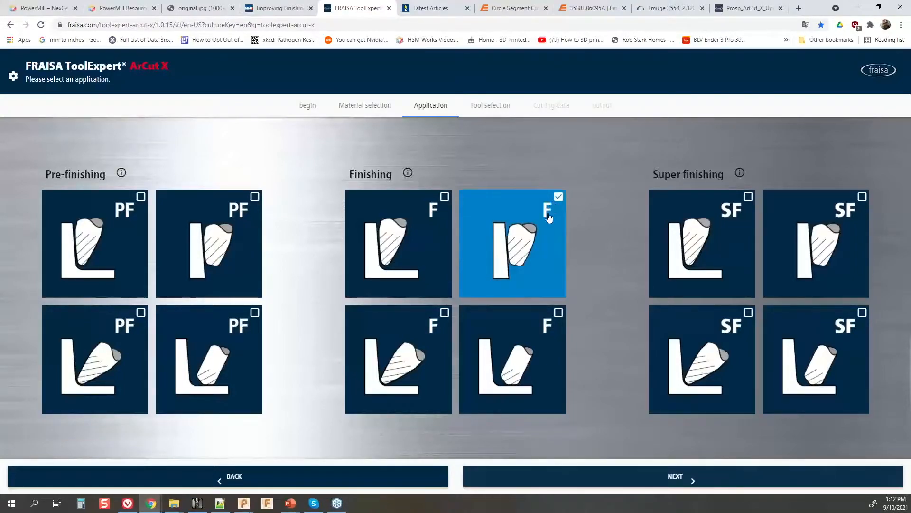
left_click(647, 473)
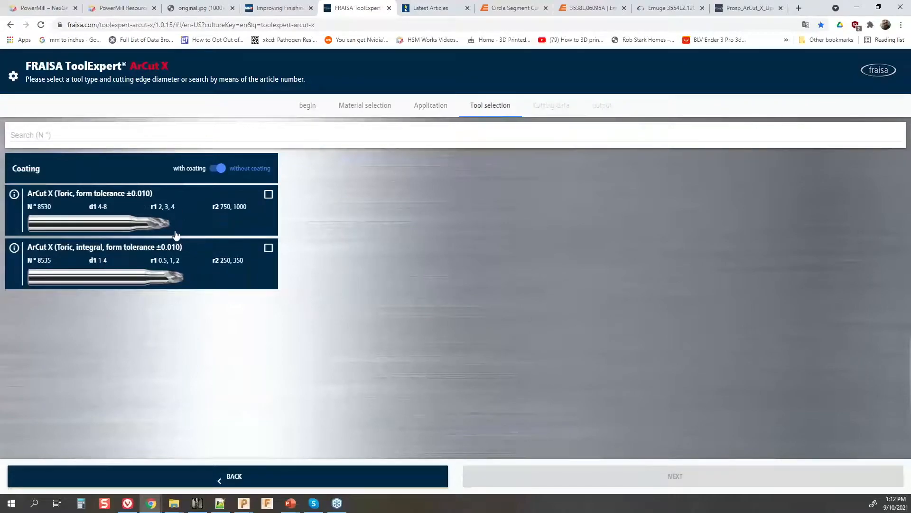
Step: Select the uncoated toric, integral ArCut X cutter, no. 8535, to list its available sizes
left_click(136, 280)
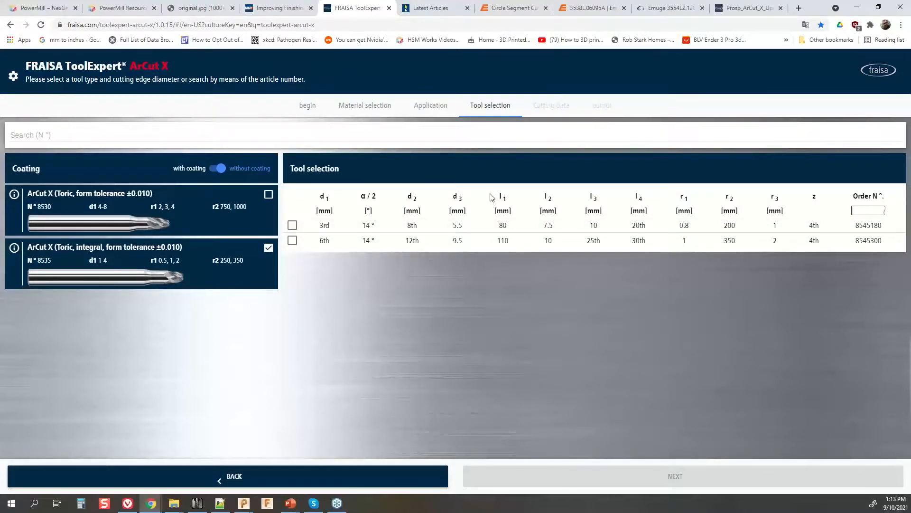
Step: Open the Prosp_ArCut_X_Update_EN.pdf brochure and review the step-over comparison and finishing example pages back to the cover
left_click(744, 12)
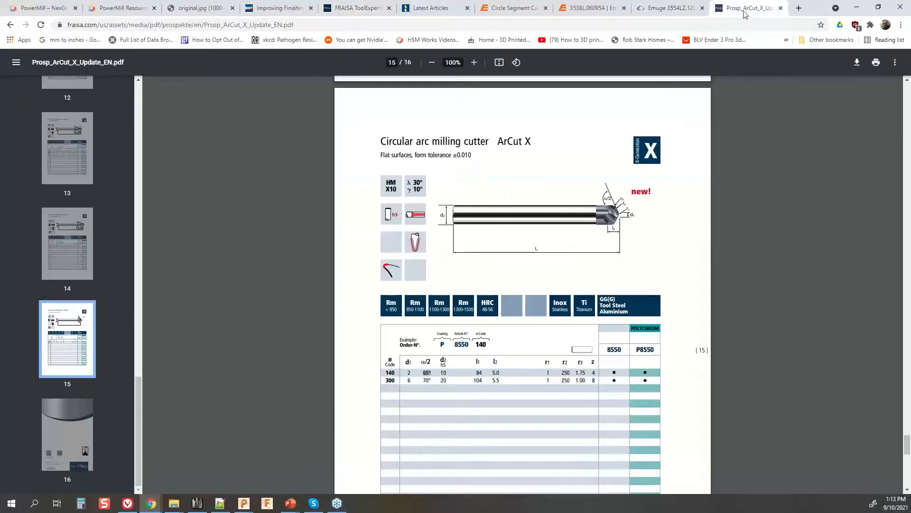
scroll(737, 209, "up", 20)
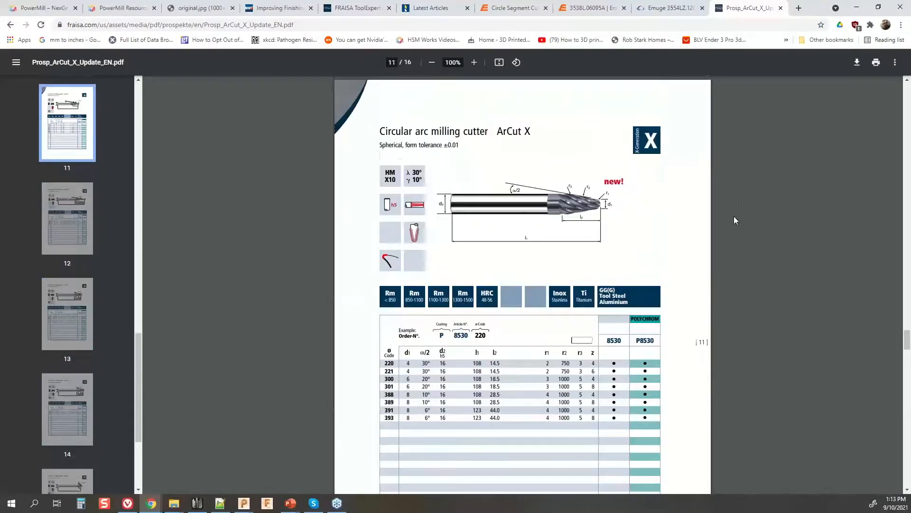
scroll(734, 220, "up", 20)
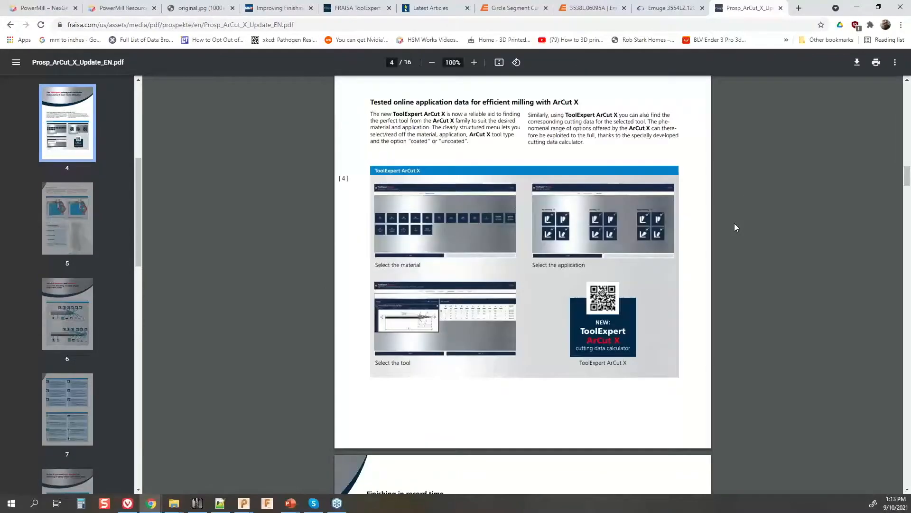
scroll(734, 223, "down", 5)
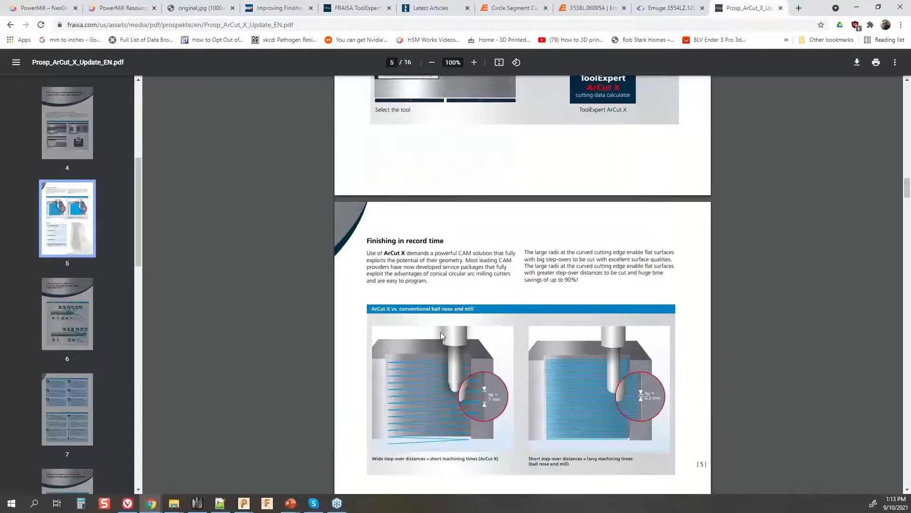
scroll(619, 370, "up", 20)
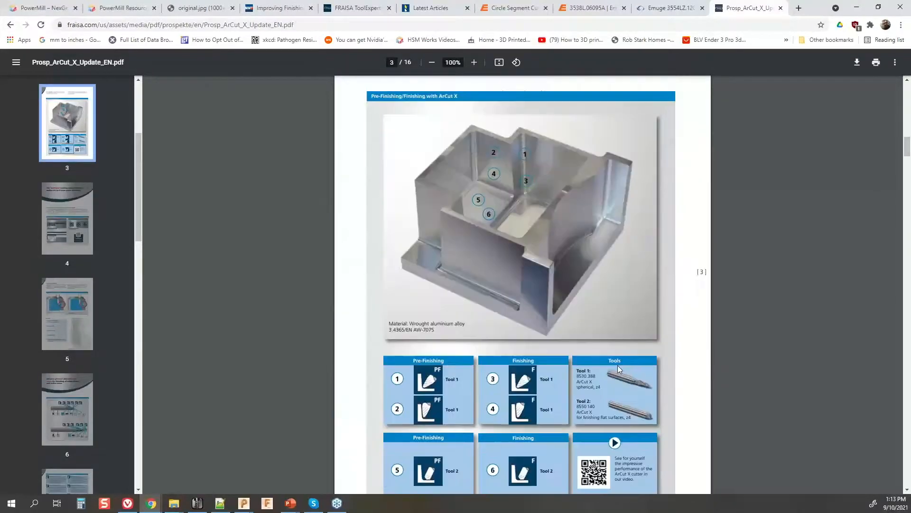
scroll(618, 369, "up", 8)
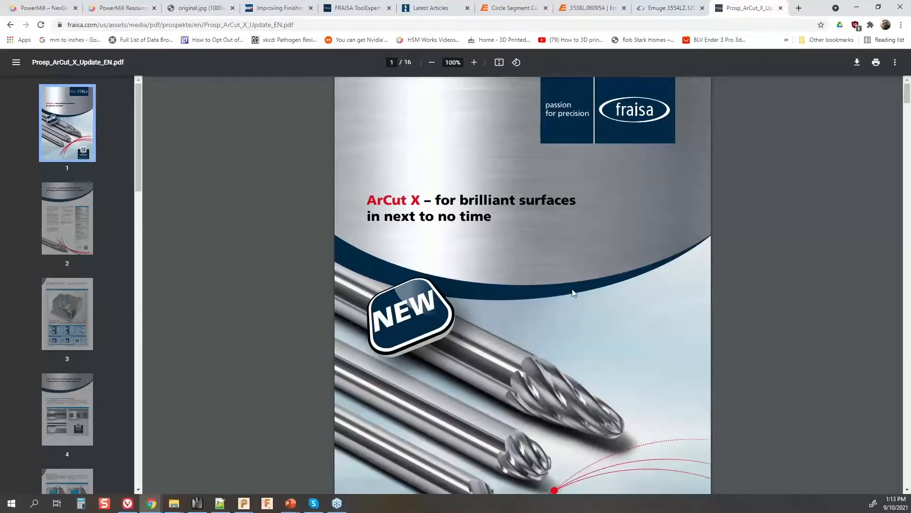
Step: Find the flat-surface ArCut X 8550 cutter on page 15 of the brochure and highlight the 65° half angle of size 140
scroll(582, 291, "down", 20)
scroll(579, 283, "down", 20)
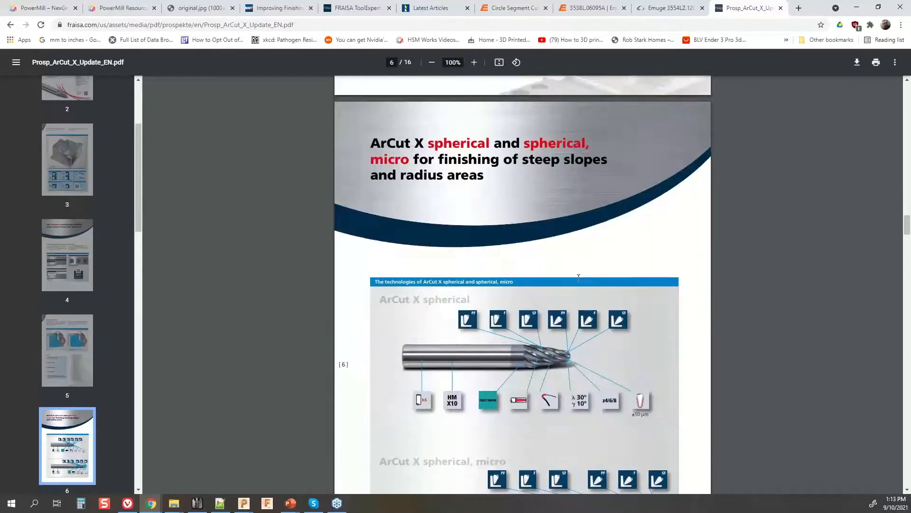
scroll(578, 276, "down", 20)
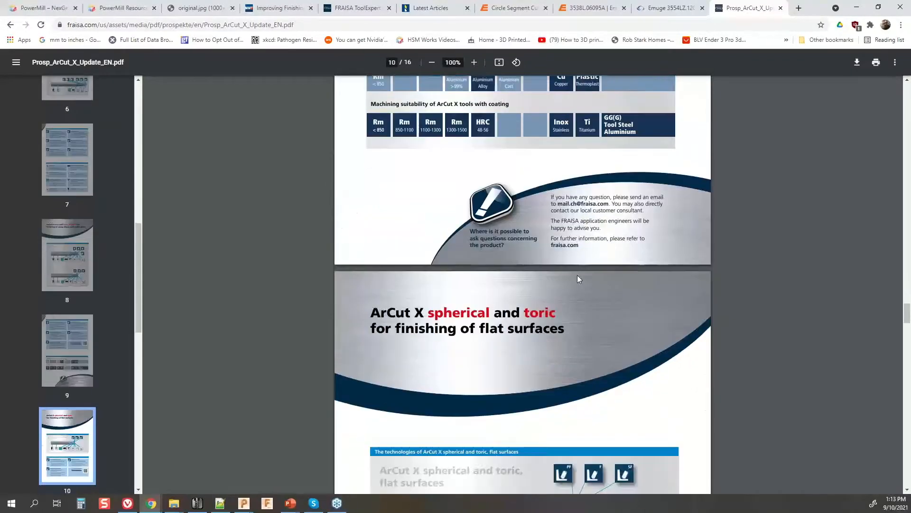
scroll(577, 271, "down", 15)
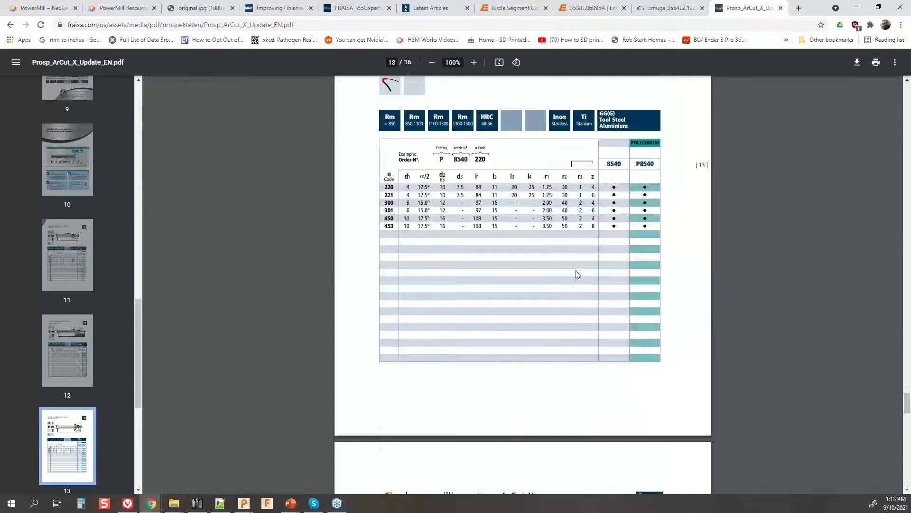
scroll(575, 277, "down", 3)
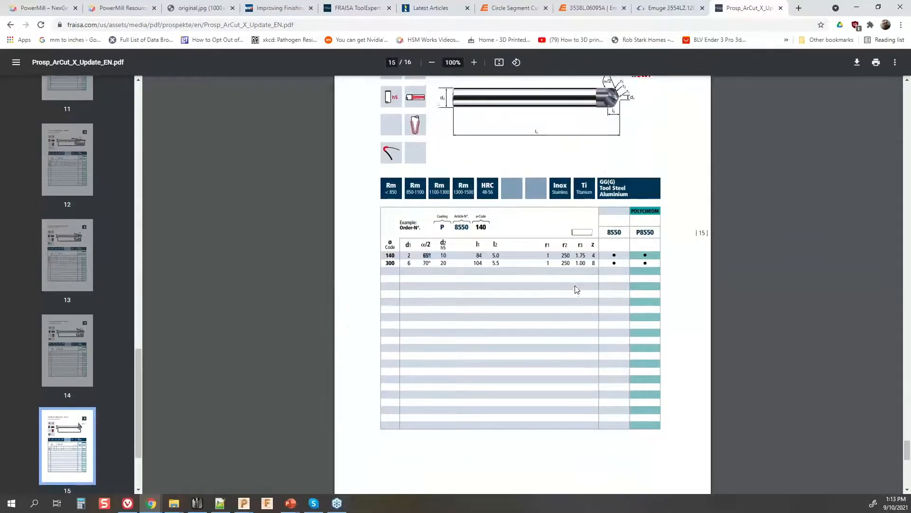
scroll(574, 284, "up", 2)
key("ctrl")
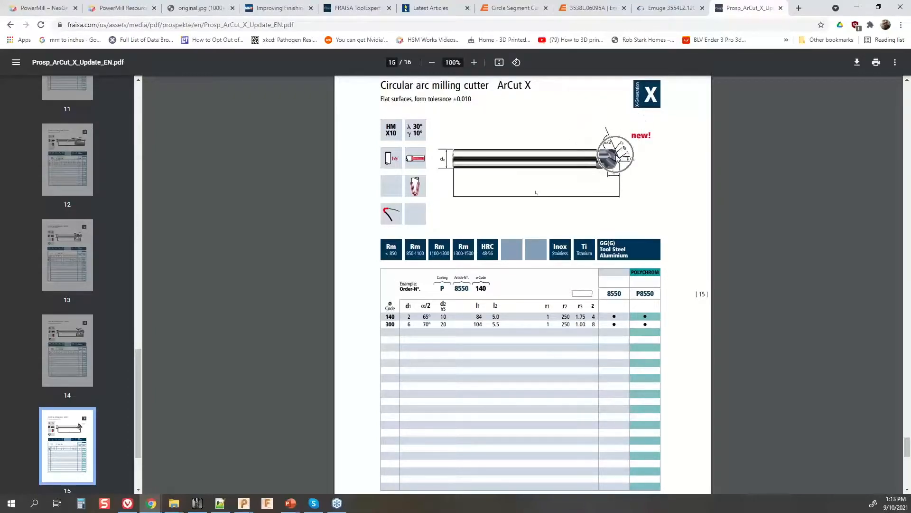
double_click(427, 316)
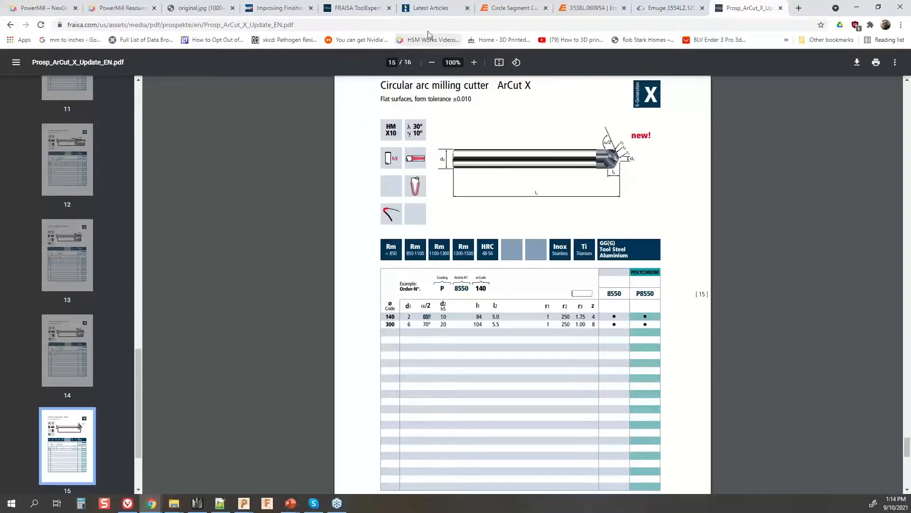
Step: Switch to the ISCAR article on barrel cutters and review its text and tool pictures
left_click(430, 11)
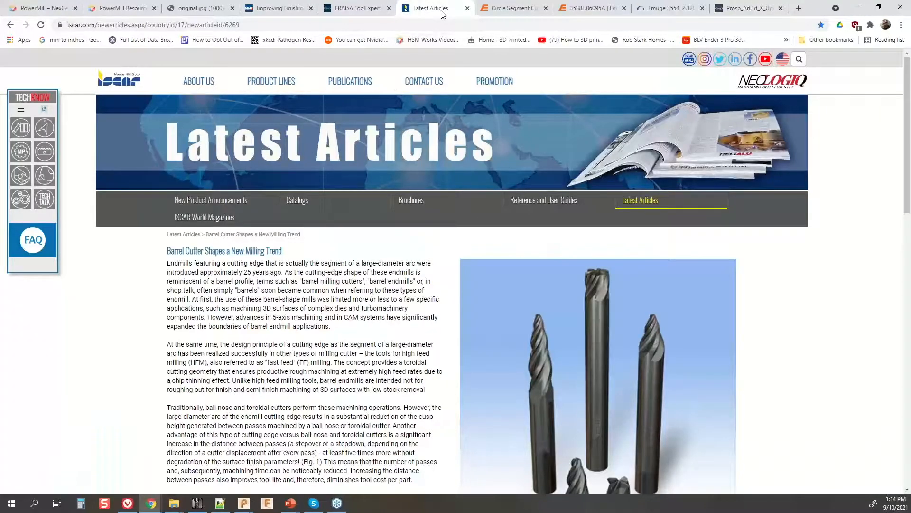
scroll(611, 231, "down", 3)
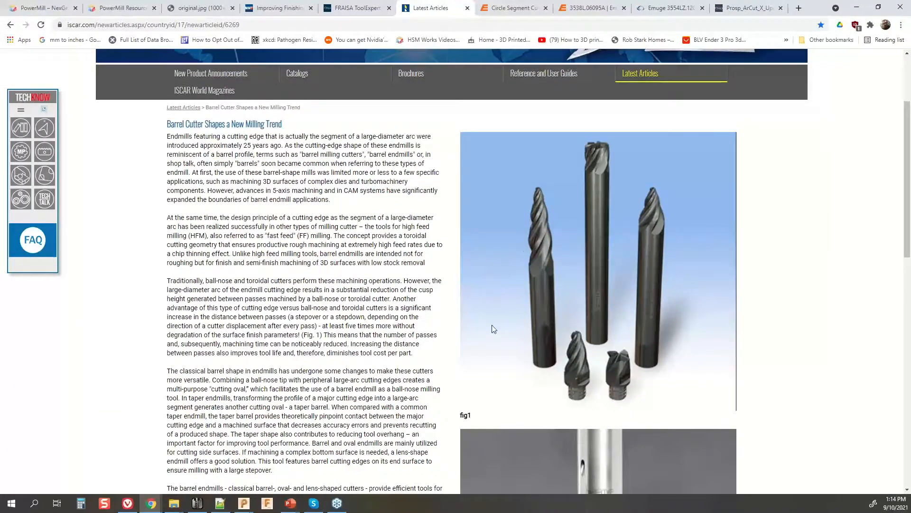
scroll(610, 237, "down", 3)
scroll(605, 256, "down", 1)
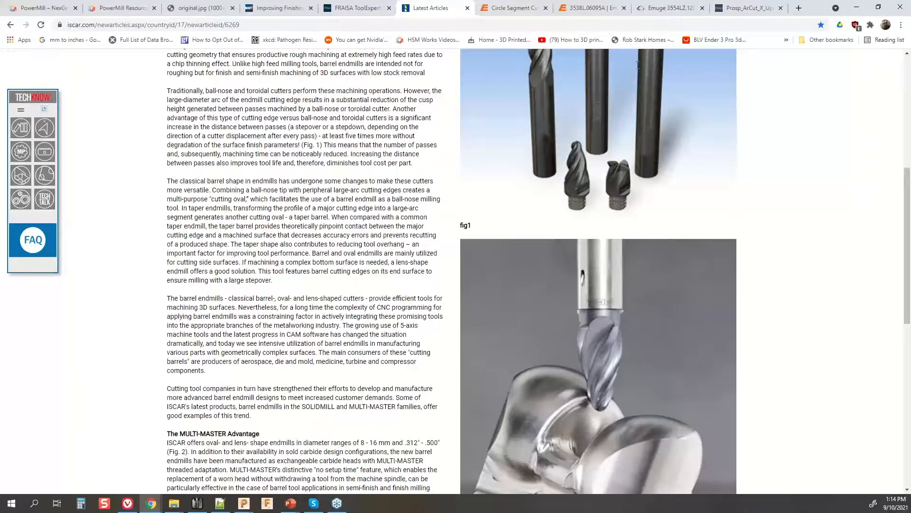
Step: Switch to the Emuge-Franken circle segment cutters page and look through its resources and product types
left_click(504, 12)
scroll(682, 275, "down", 5)
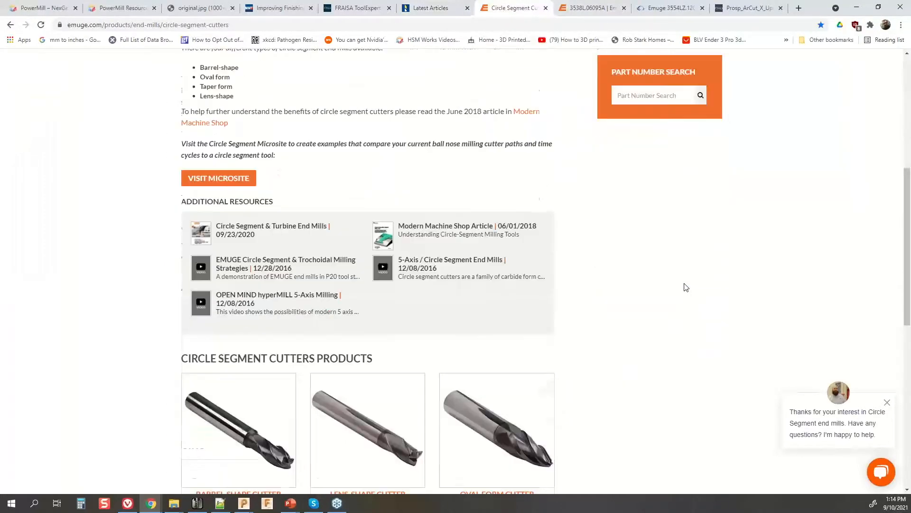
scroll(639, 287, "down", 4)
scroll(638, 288, "up", 10)
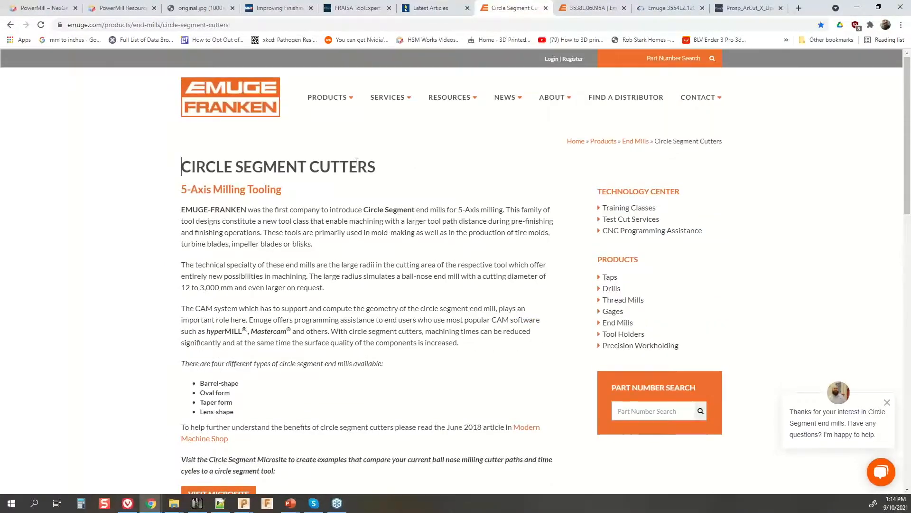
Step: Review the specifications, similar items and model download option of the Emuge 3554LZ.12050A end mill on MachiningCloud
left_click(654, 8)
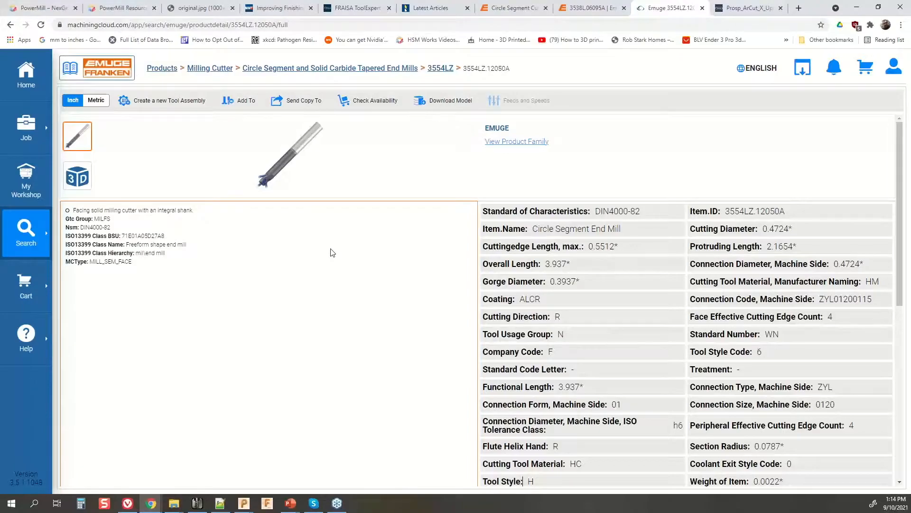
scroll(438, 252, "down", 2)
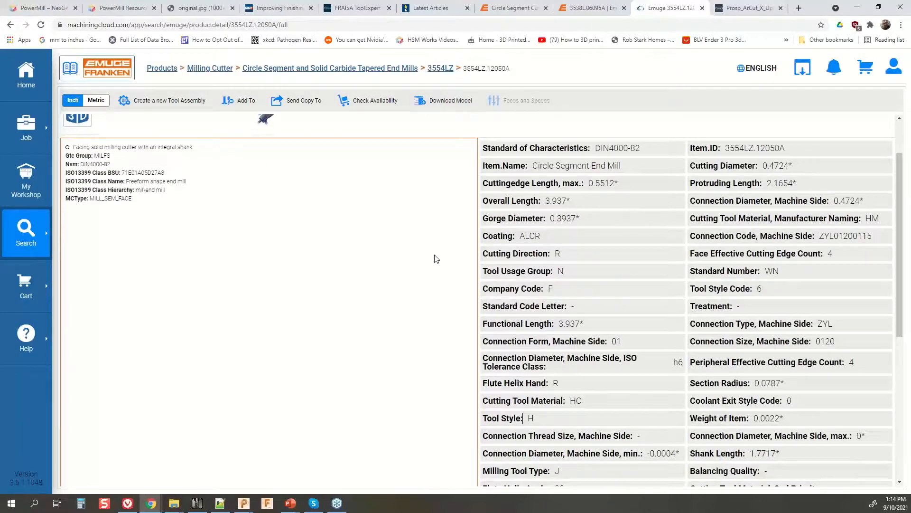
scroll(437, 259, "down", 6)
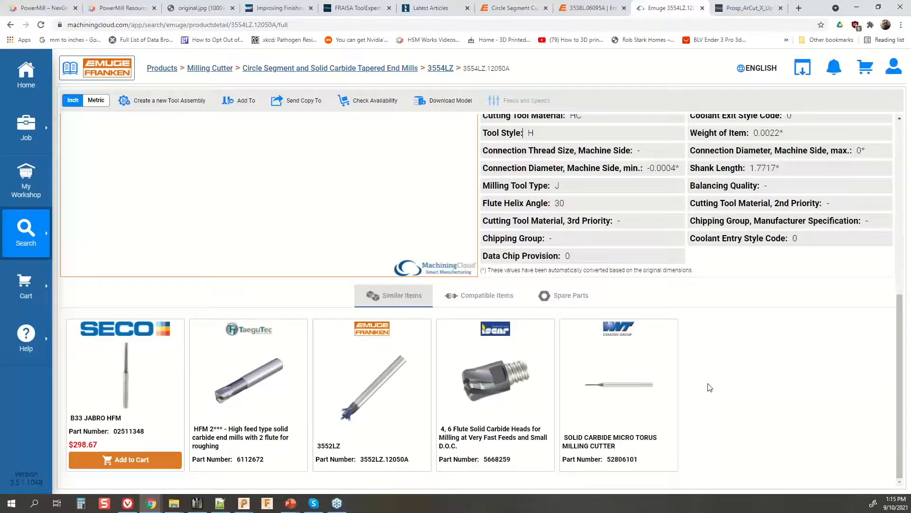
scroll(710, 387, "up", 8)
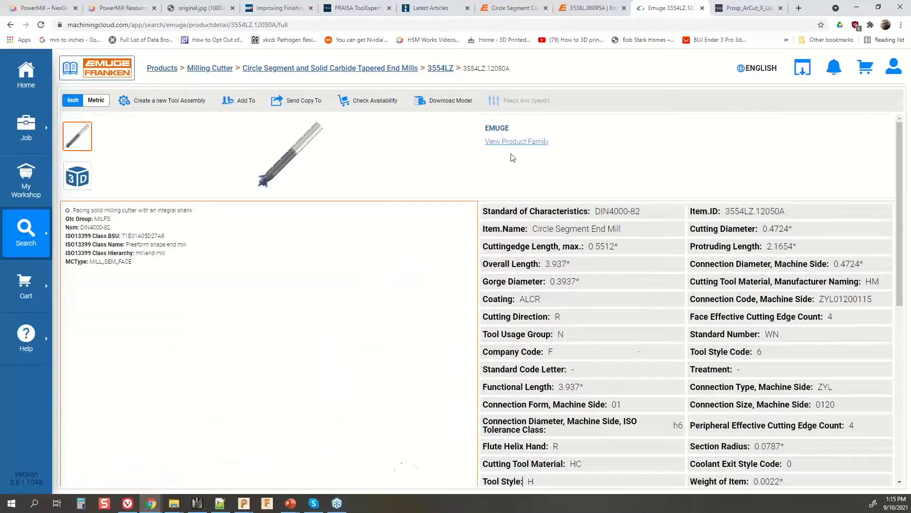
left_click(457, 101)
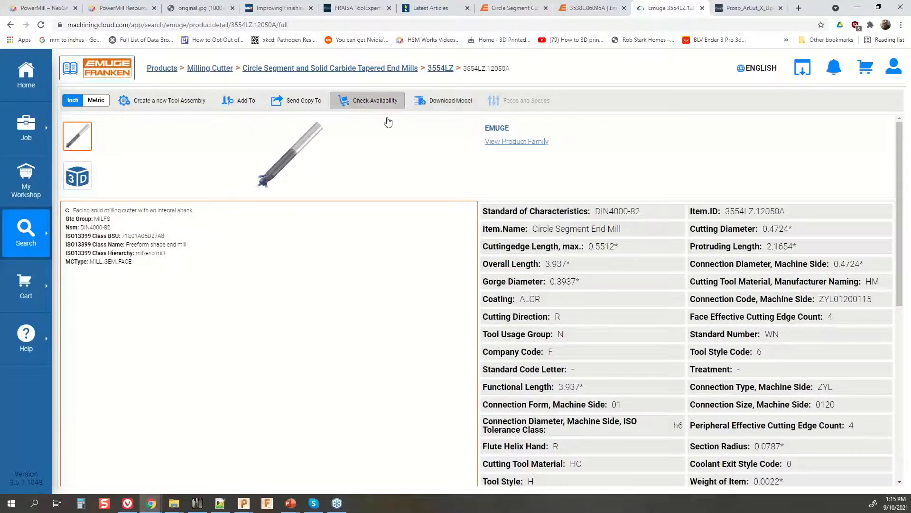
left_click(453, 109)
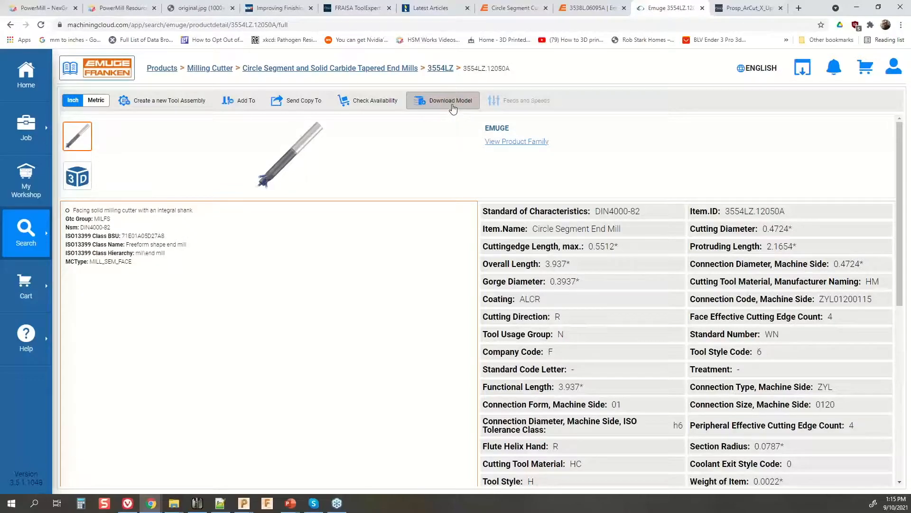
left_click(99, 80)
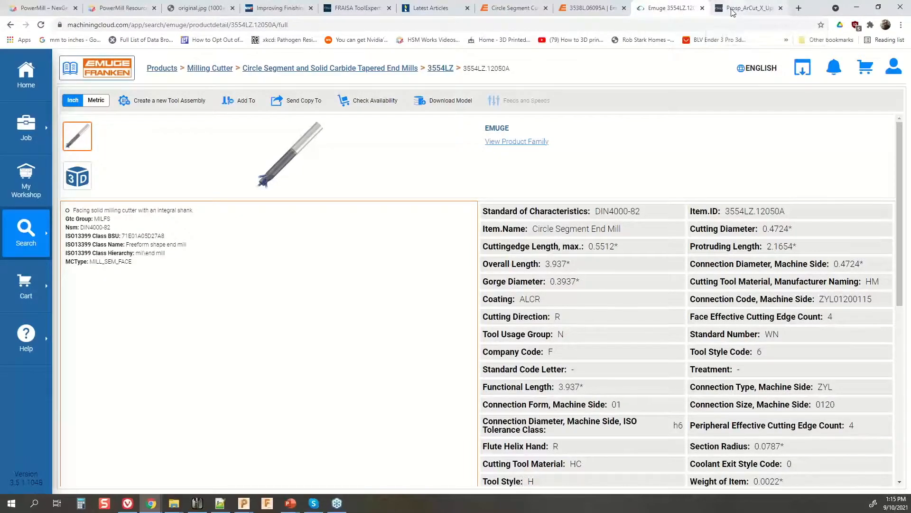
Step: Switch to the PowerMill project on spherical tipped tools and examine the ribbed part with its Floor toolpath from several angles
key("super+Tab")
left_click(478, 295)
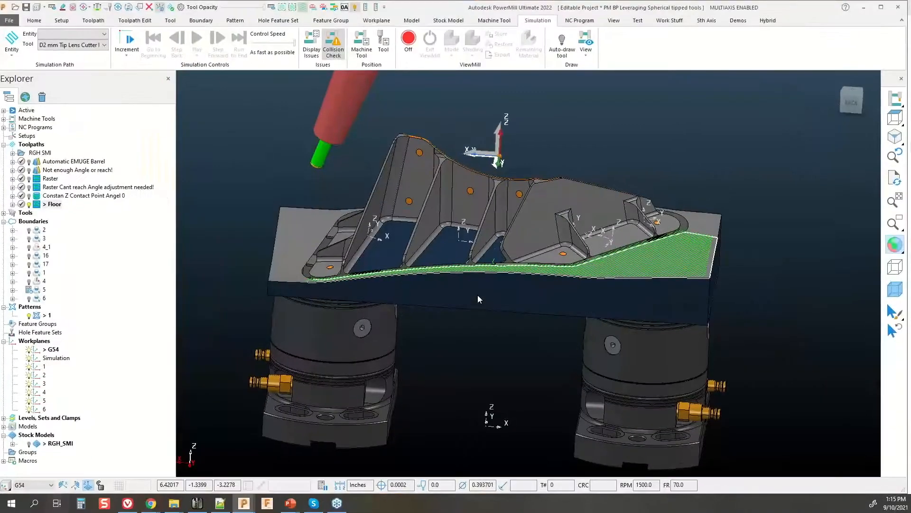
middle_click_drag(478, 296, 510, 274)
scroll(552, 252, "down", 2)
scroll(559, 240, "up", 5)
scroll(472, 278, "down", 3)
scroll(407, 279, "up", 3)
middle_click_drag(406, 284, 482, 334)
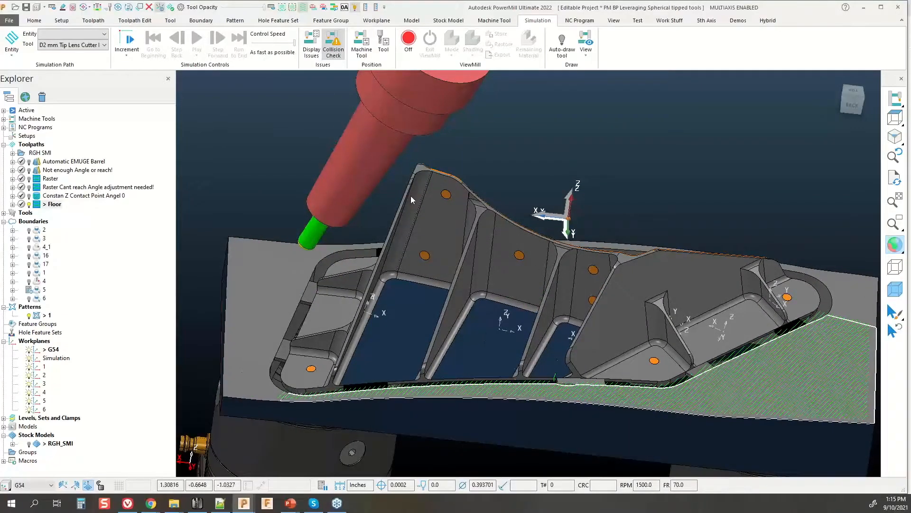
middle_click_drag(550, 212, 431, 273)
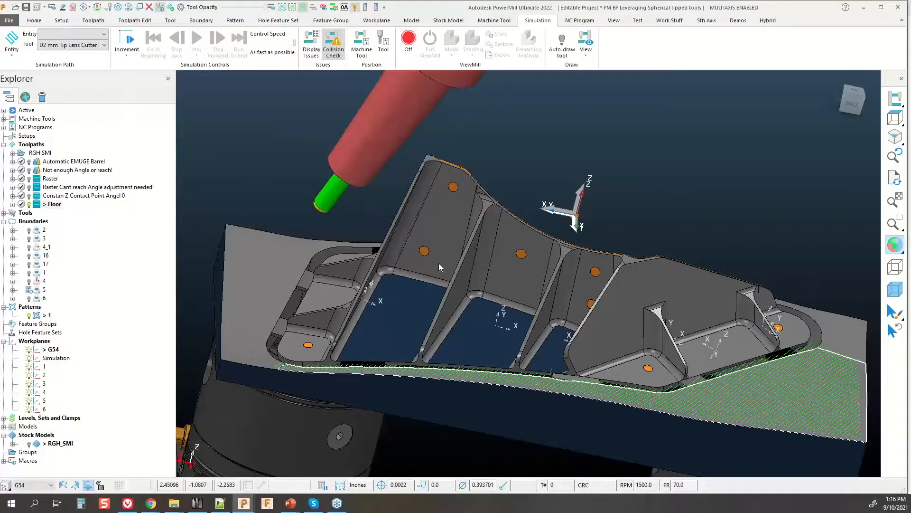
Step: Switch to the PowerPoint slide show and review the agenda of tool types, tool creation and supported toolpaths
key("super+Tab")
left_click(617, 147)
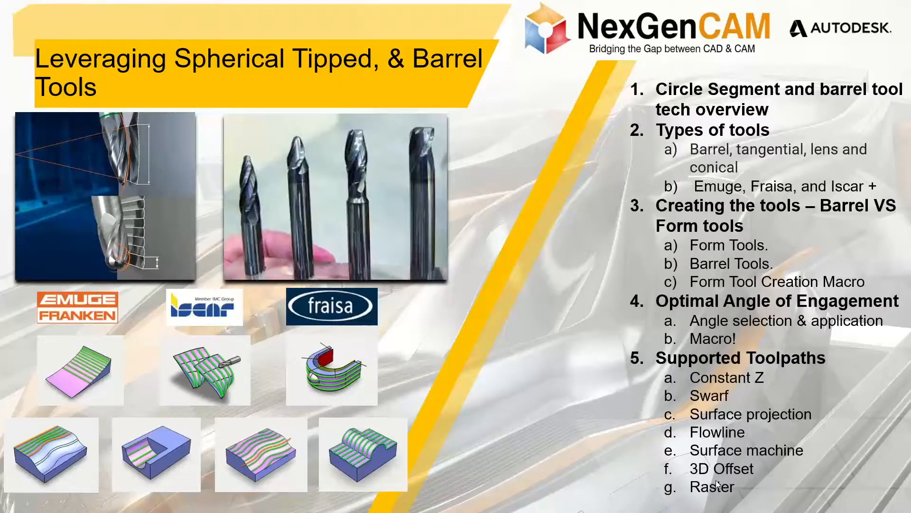
Step: Switch back to the PowerMill project, activate the Automatic EMUGE Barrel toolpath and inspect it on the part's pocket
key("super+Tab")
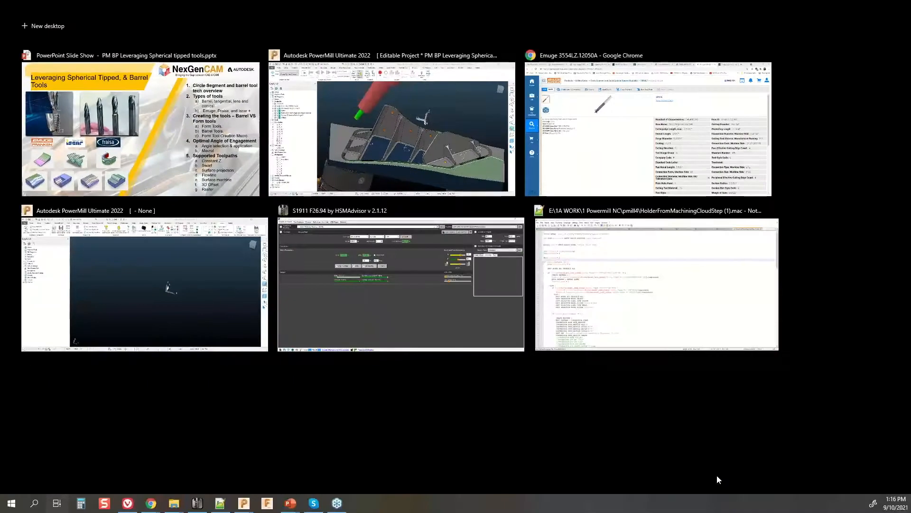
left_click(463, 161)
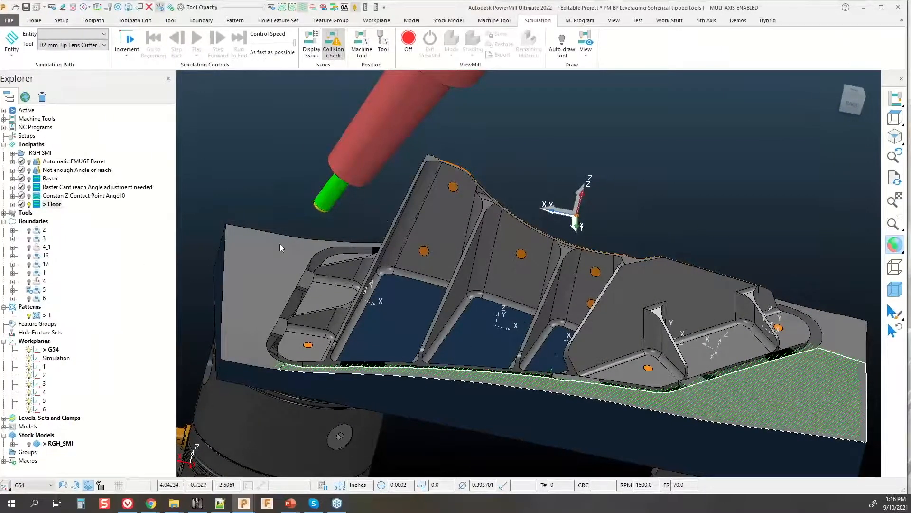
left_click(38, 163)
double_click(38, 163)
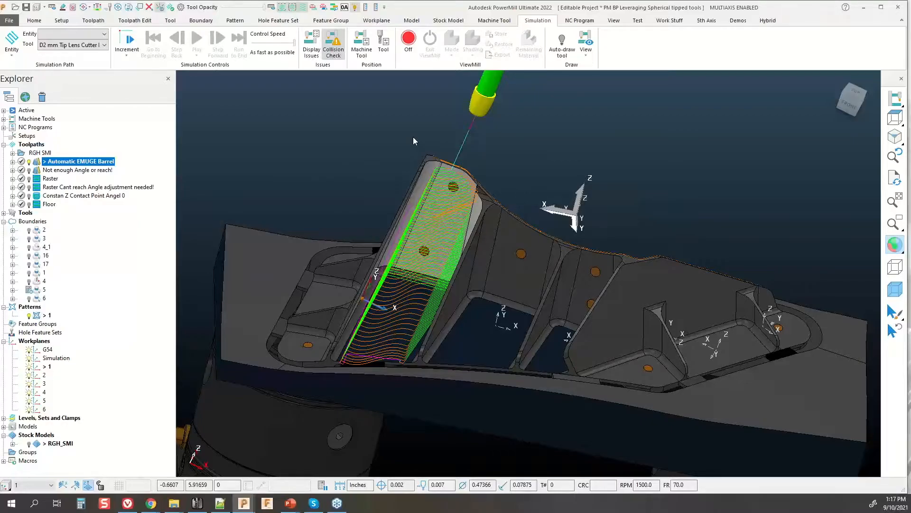
middle_click_drag(449, 140, 359, 280)
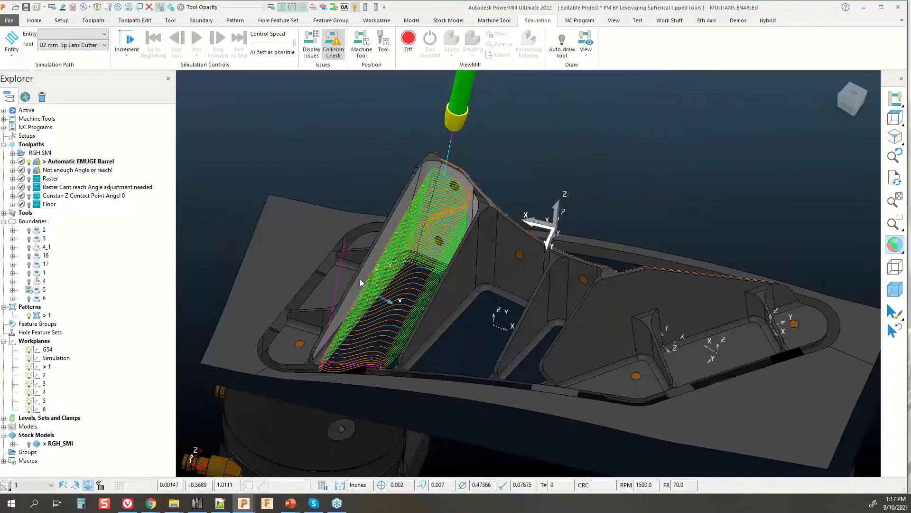
Step: Switch to the second PowerMill session, which has no project loaded
key("super+Tab")
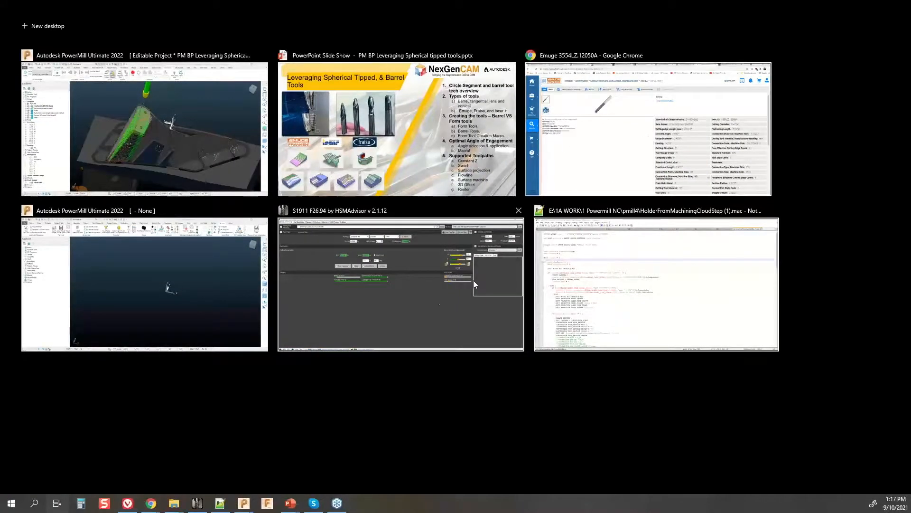
left_click(219, 302)
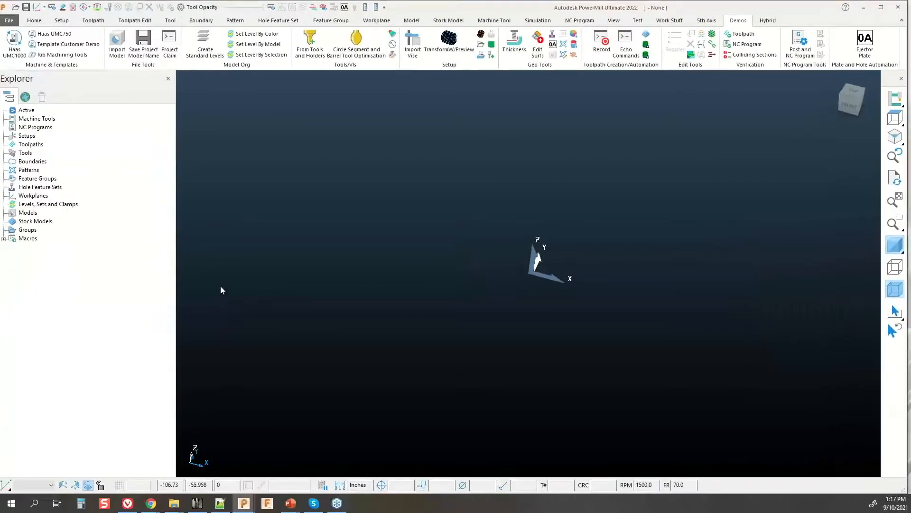
Step: Import 3554LZ.12050A.STP from the Leveraging Spherical tipped tools in Powermill folder into the empty session and fit it in view
left_click(181, 505)
mouse_move(182, 506)
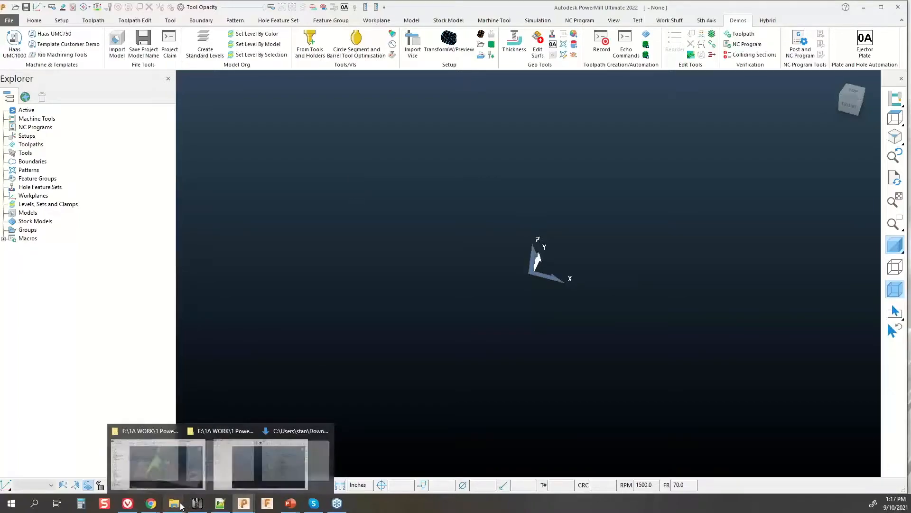
left_click(95, 472)
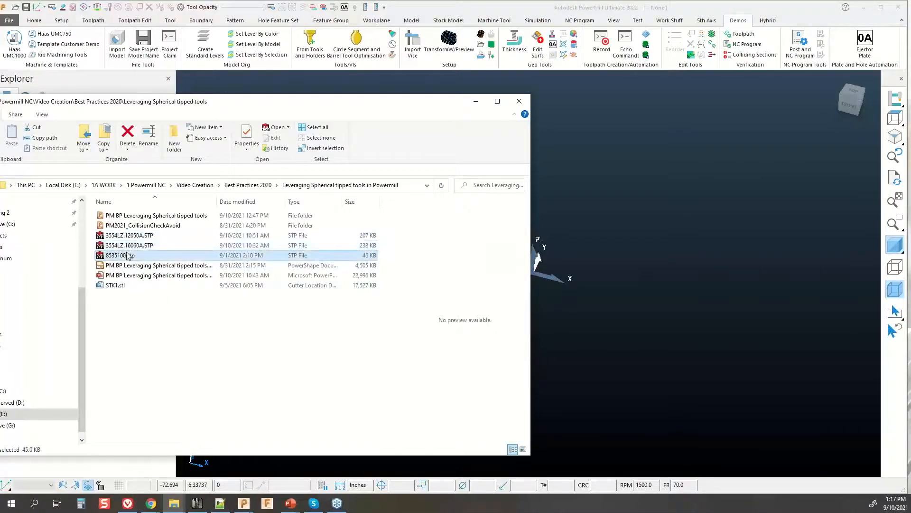
left_click(143, 235)
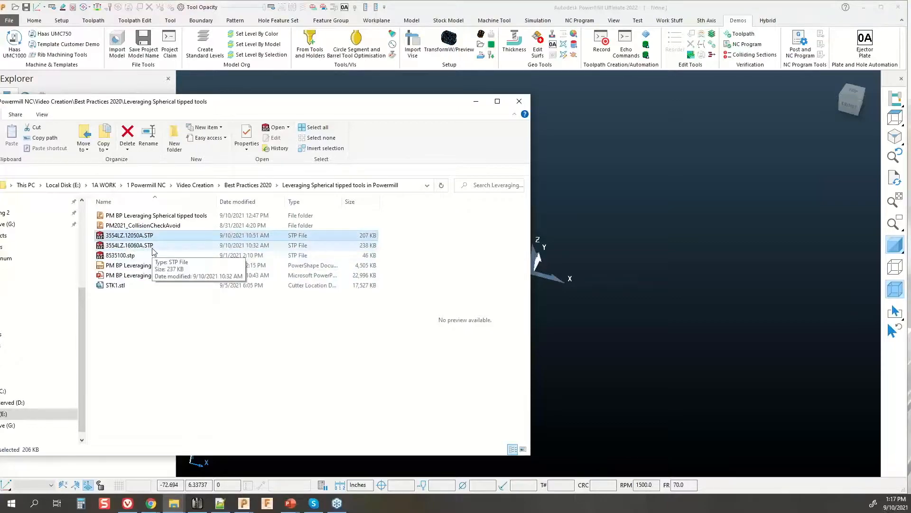
left_click_drag(142, 236, 591, 257)
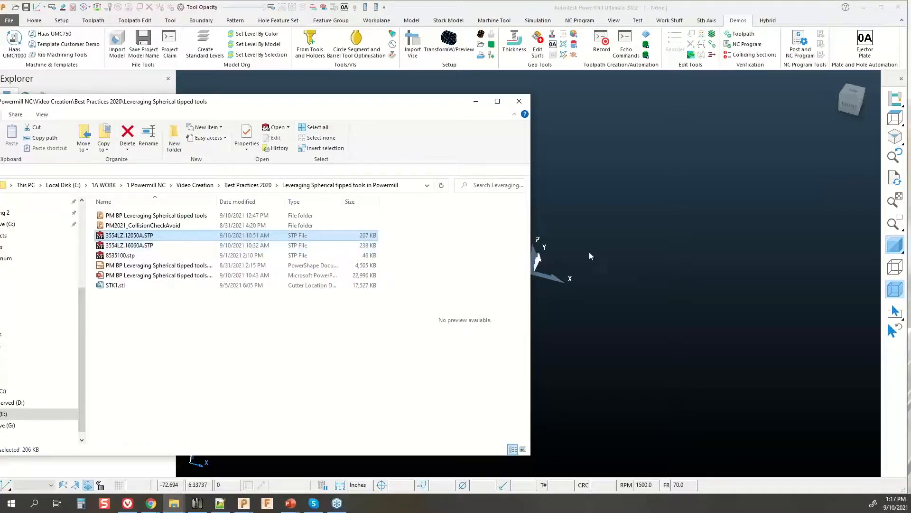
left_click(476, 102)
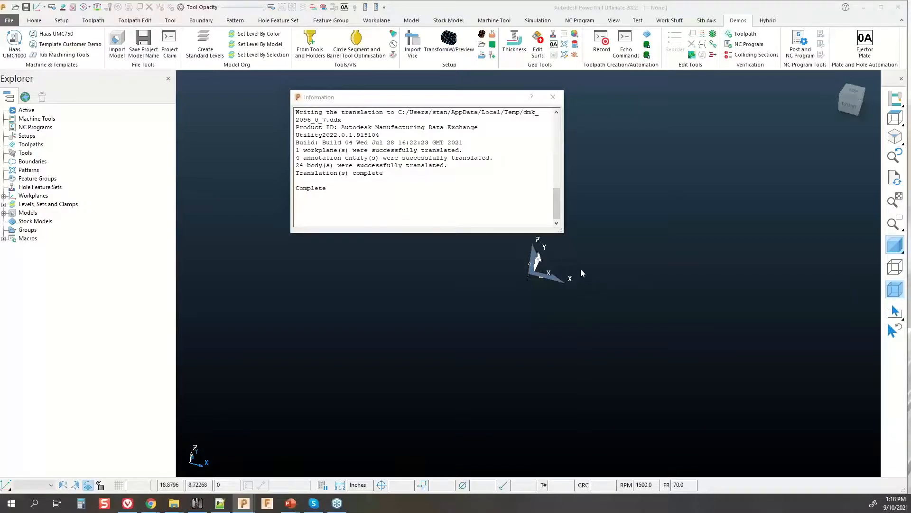
left_click(552, 96)
left_click(673, 305)
left_click(896, 209)
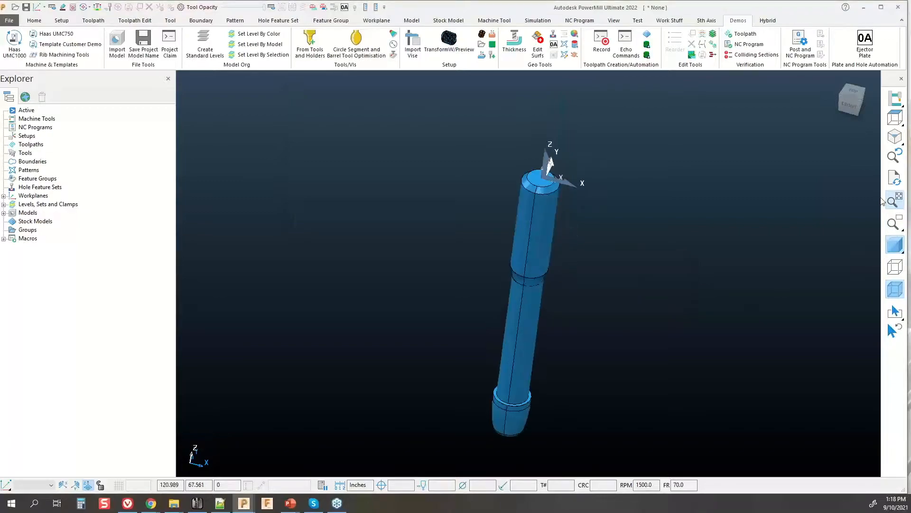
Step: Examine from front and angled views where the origin sits relative to the imported cutter's shank and tip
scroll(676, 249, "down", 3)
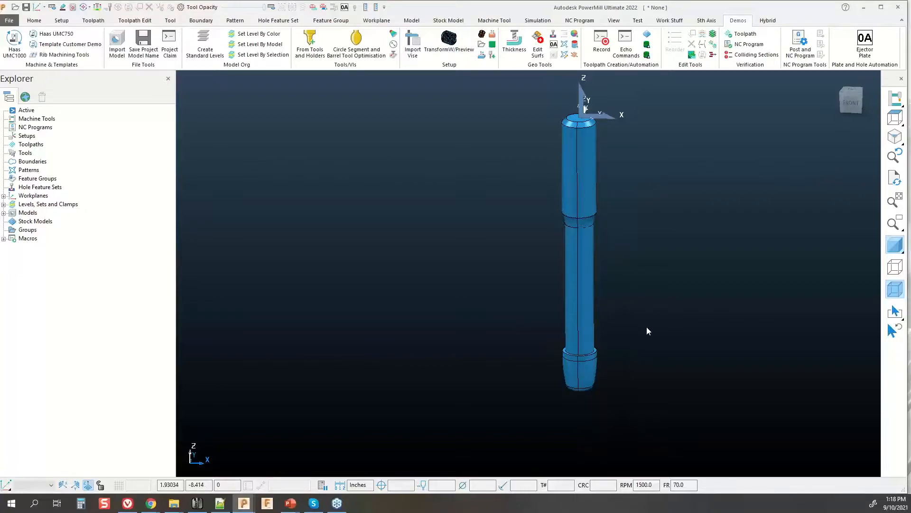
left_click(851, 102)
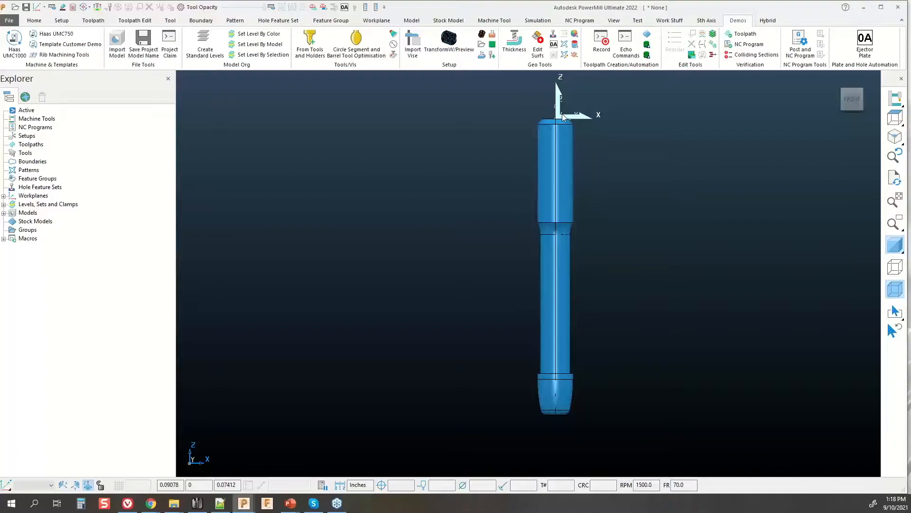
middle_click_drag(629, 299, 639, 281)
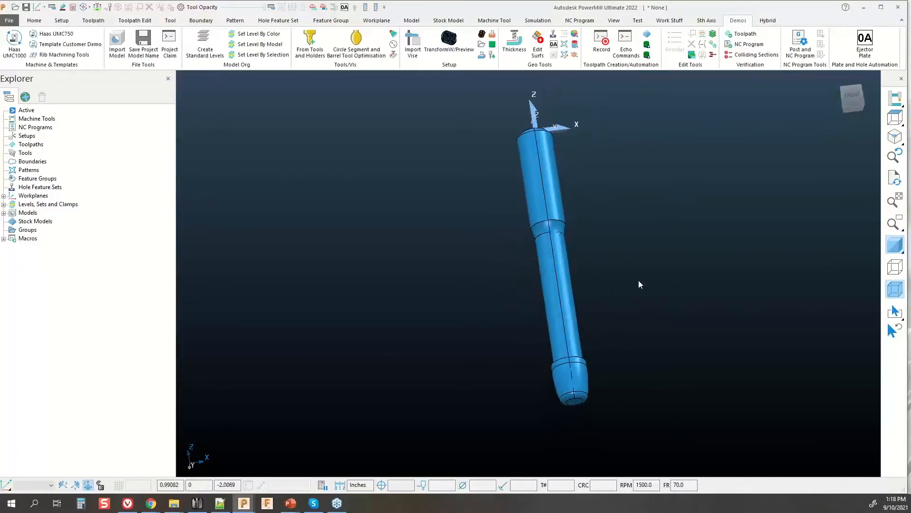
left_click(537, 126)
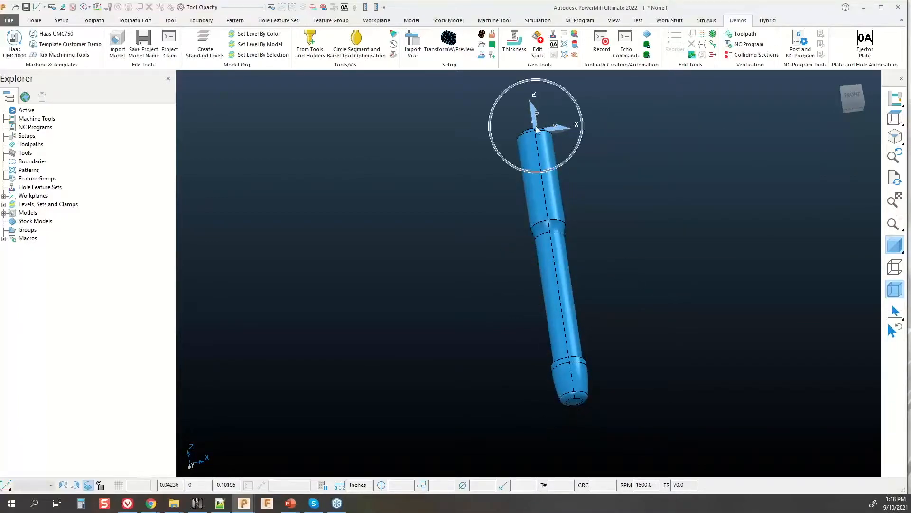
left_click(572, 407)
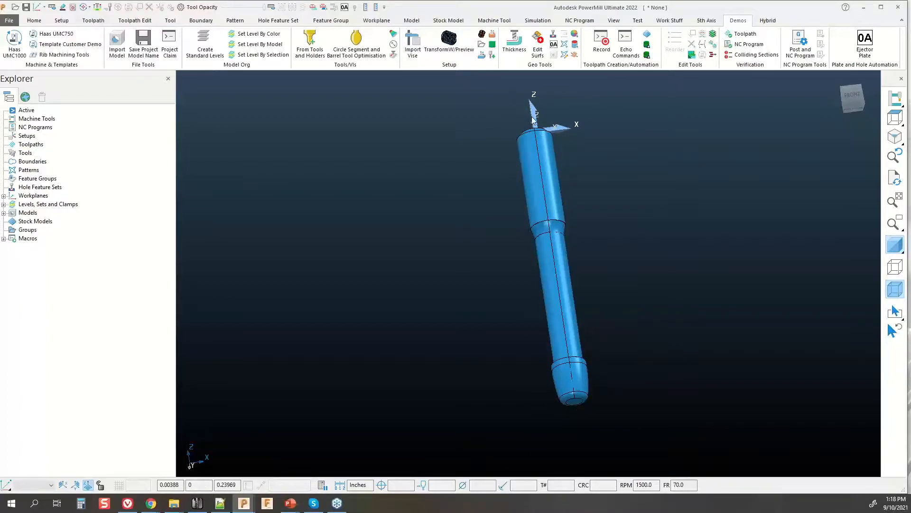
Step: Try a different shading mode on the cutter model and return to plain shading
left_click(895, 247)
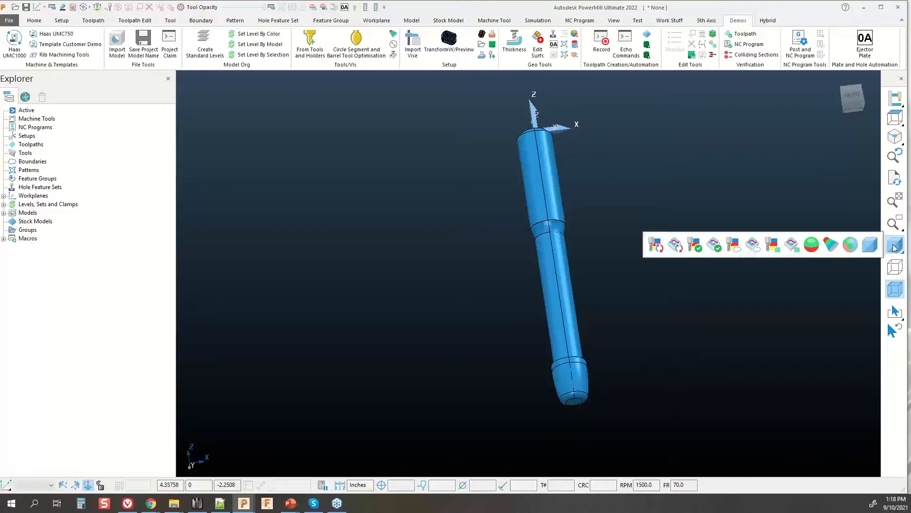
left_click(850, 244)
middle_click_drag(628, 211, 628, 303)
left_click(547, 425)
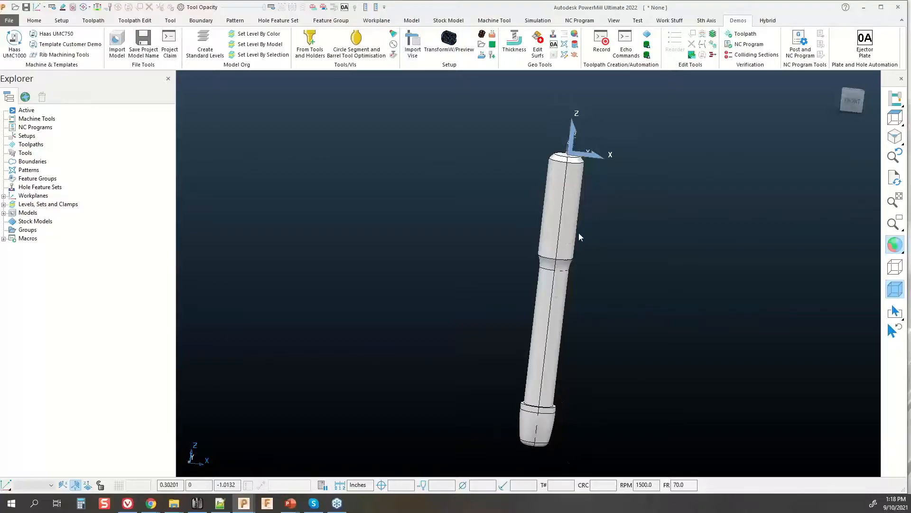
left_click(894, 244)
left_click(869, 244)
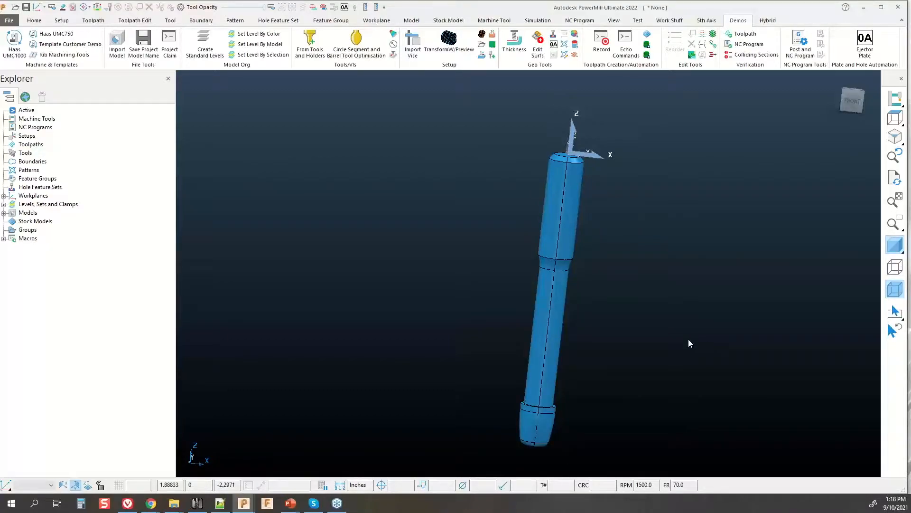
Step: Create a workplane at the centre of the flat face on the cutter's tip and activate it
middle_click_drag(607, 213, 627, 244)
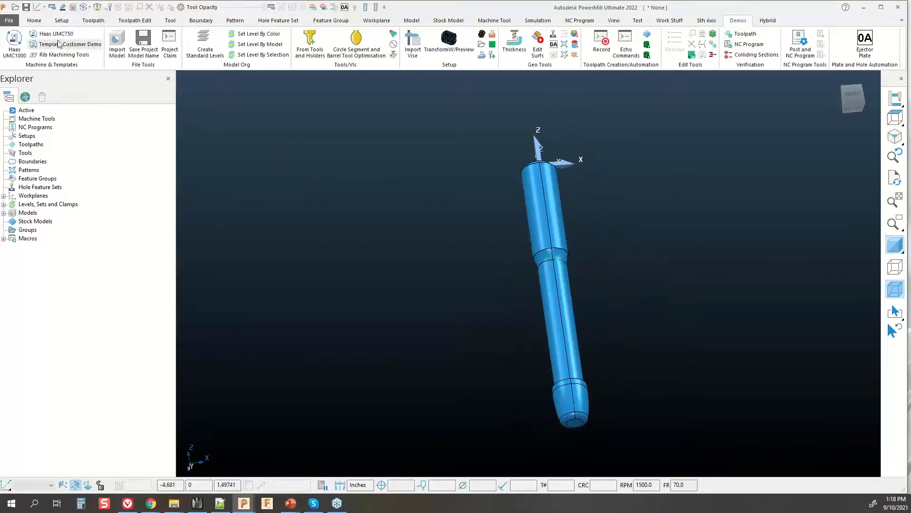
left_click(41, 22)
left_click(66, 45)
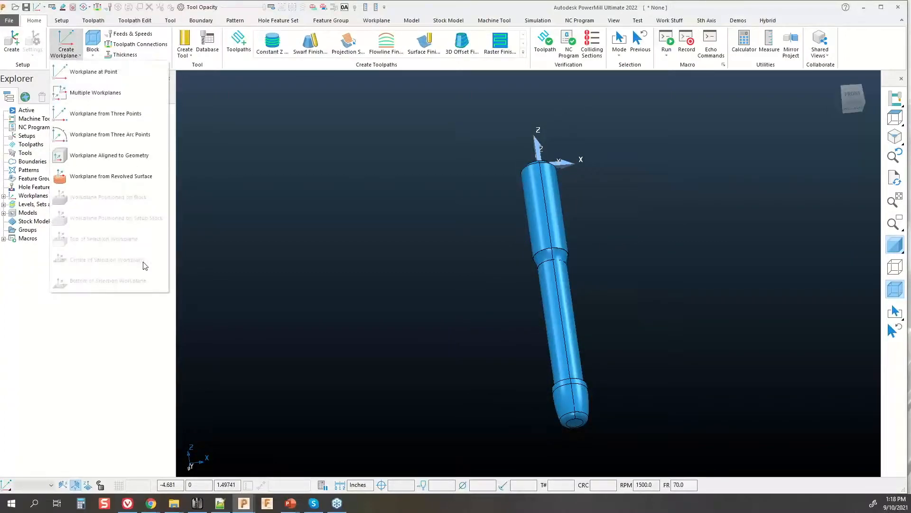
left_click(495, 359)
middle_click_drag(495, 359, 496, 294)
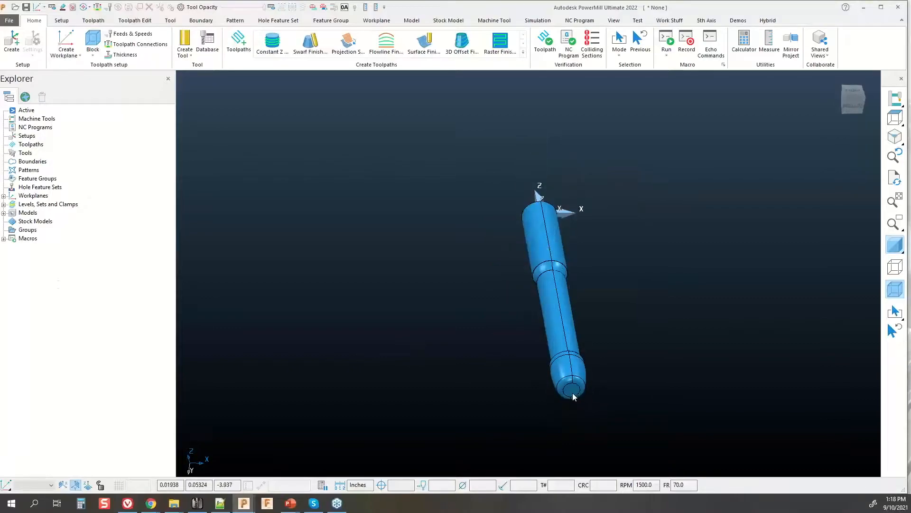
left_click(573, 393)
scroll(572, 392, "up", 5)
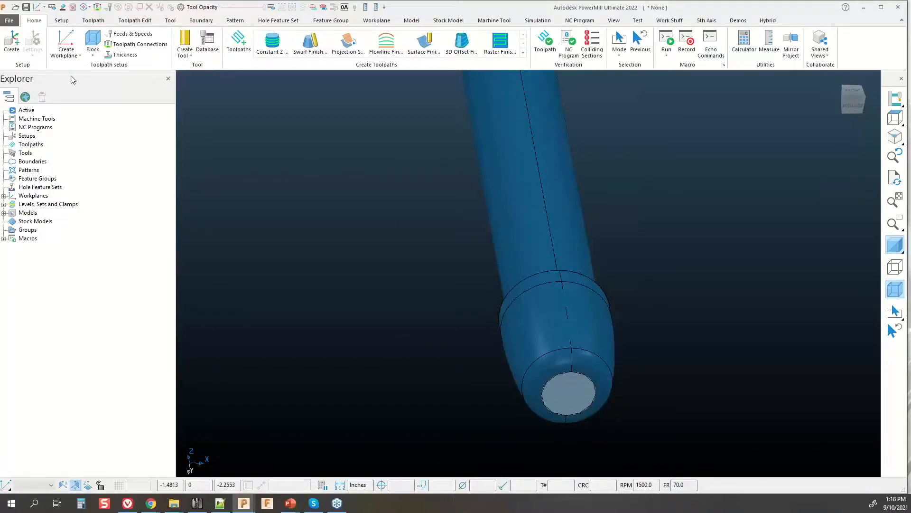
left_click(66, 48)
left_click(73, 260)
left_click(4, 196)
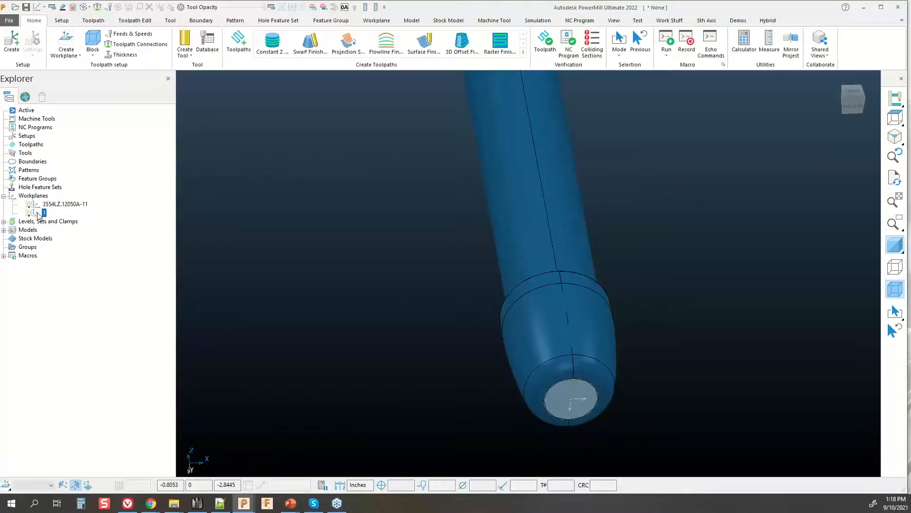
middle_click_drag(407, 230, 524, 248)
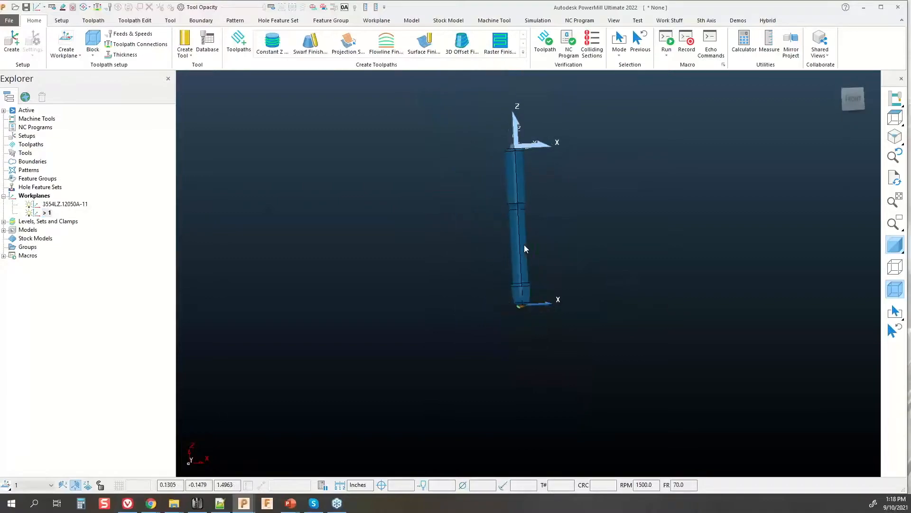
Step: Transform the 3554LZ.12050A model to the active workplane and delete that workplane
right_click(524, 249)
mouse_move(576, 459)
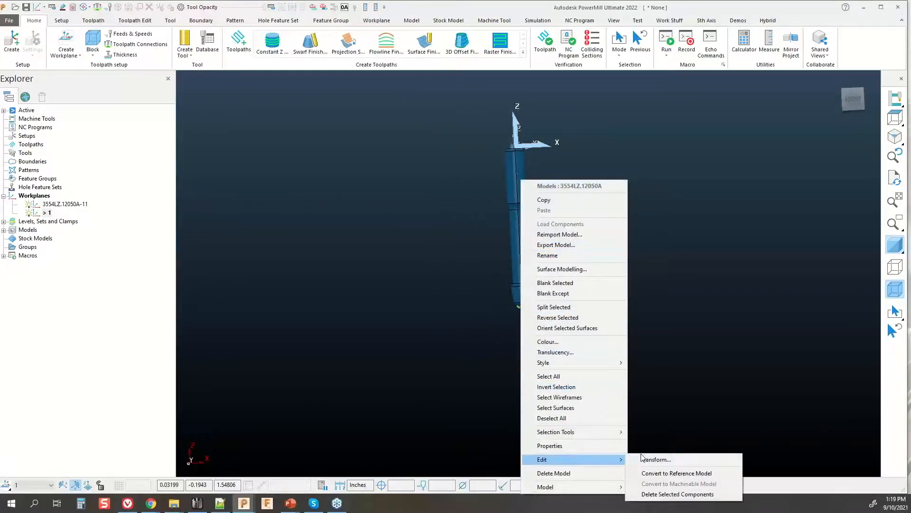
left_click(655, 459)
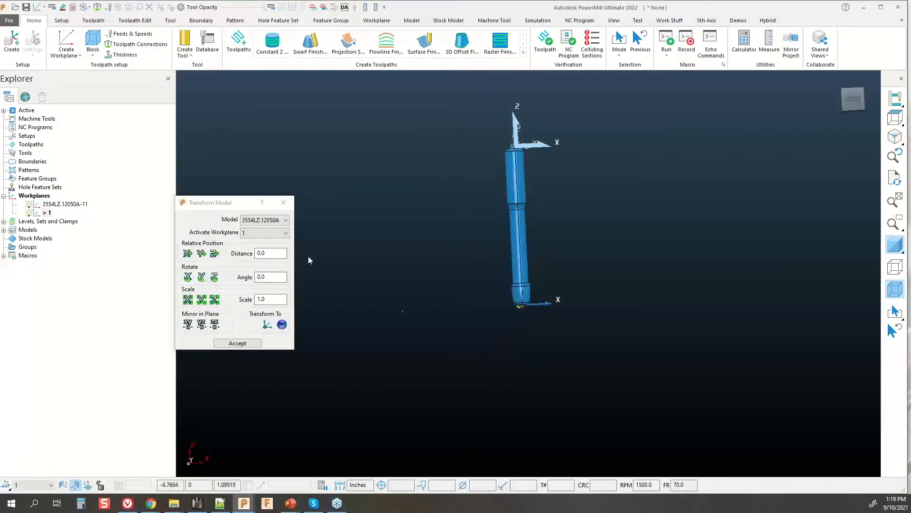
left_click(266, 324)
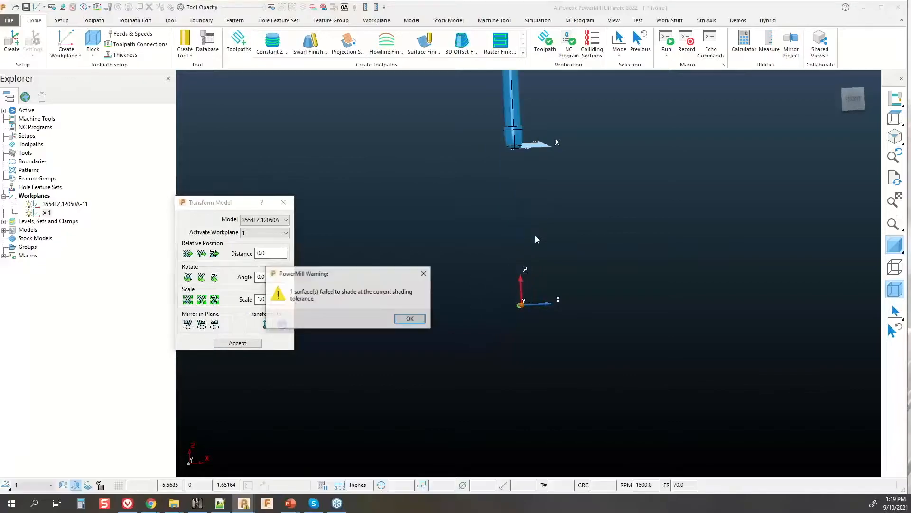
left_click(411, 318)
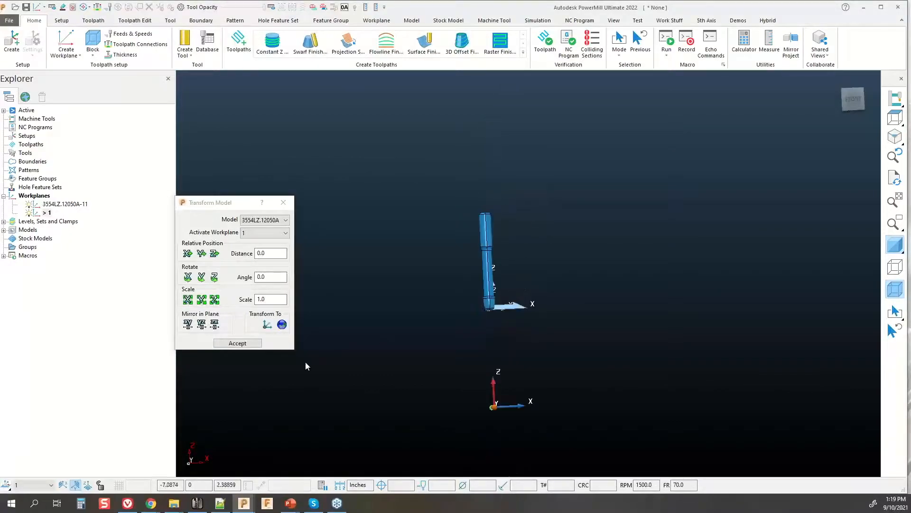
left_click(237, 343)
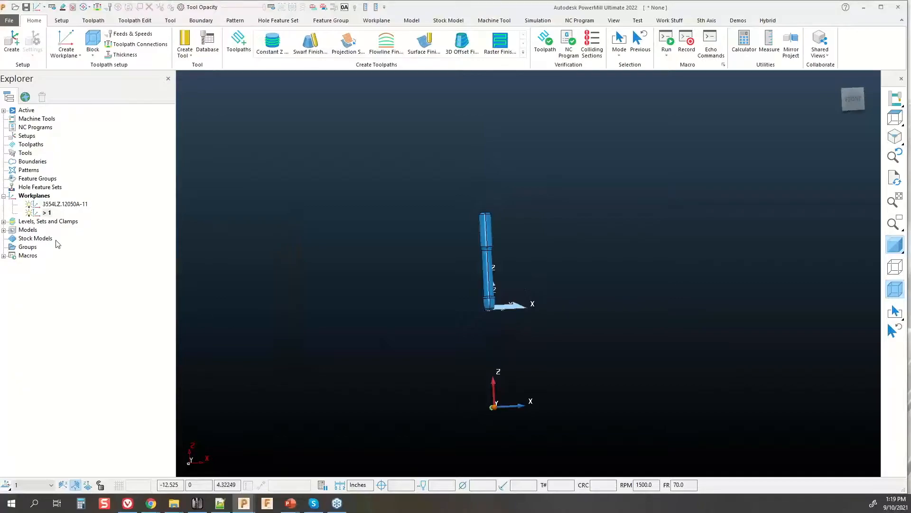
right_click(35, 214)
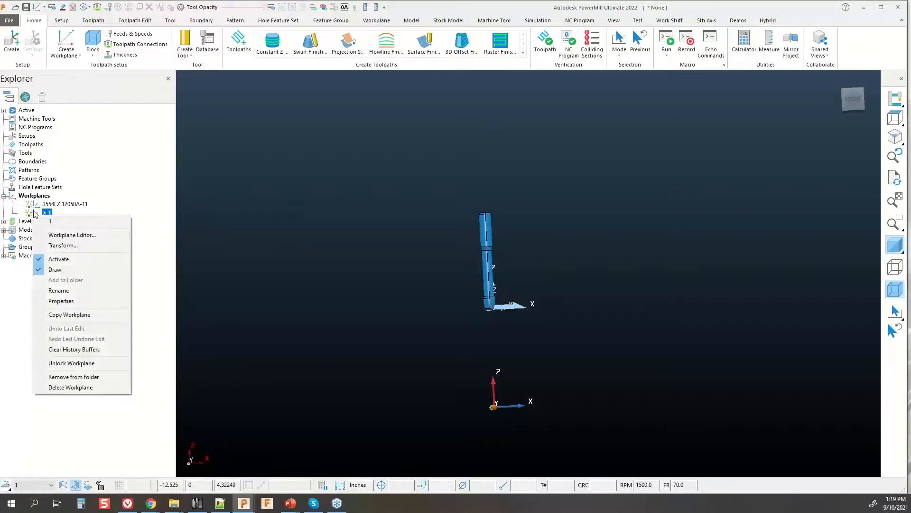
left_click(70, 387)
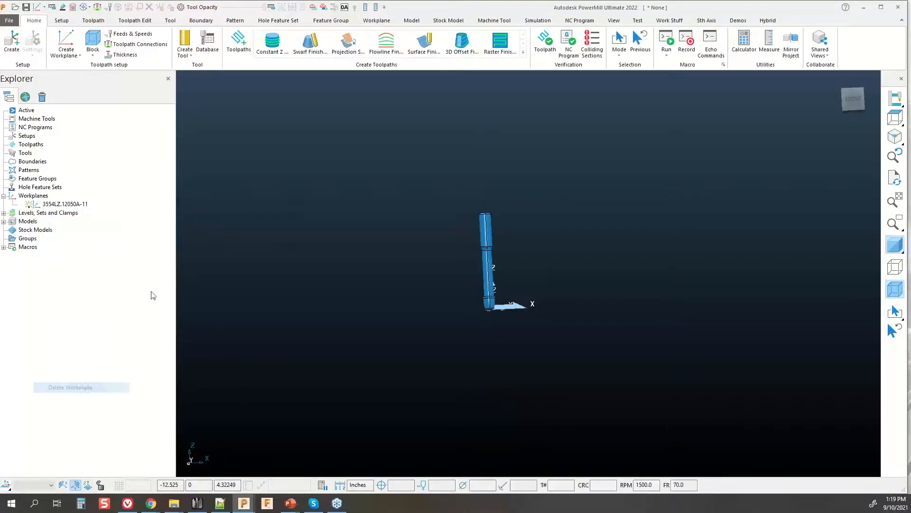
Step: Check the repositioned cutter's alignment with the origin from the front and from several angles
left_click(849, 104)
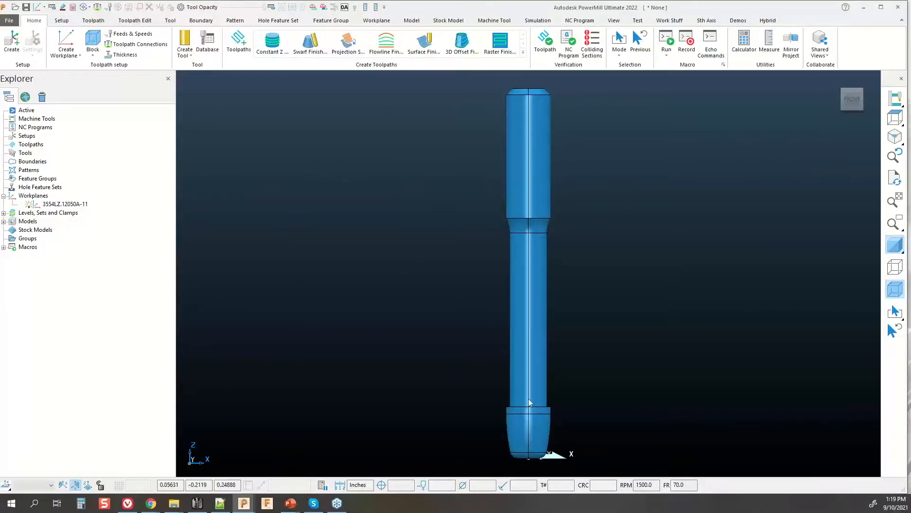
middle_click_drag(480, 287, 605, 348)
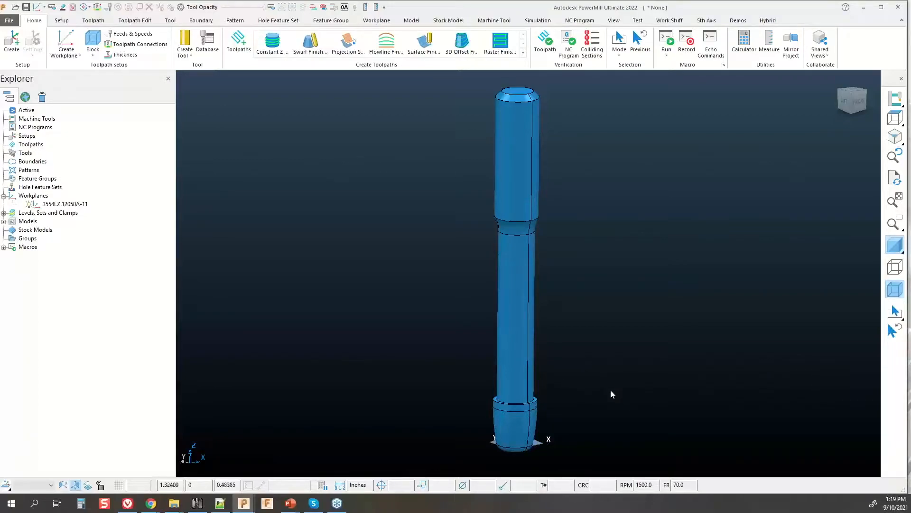
middle_click_drag(610, 389, 542, 280)
middle_click(534, 236)
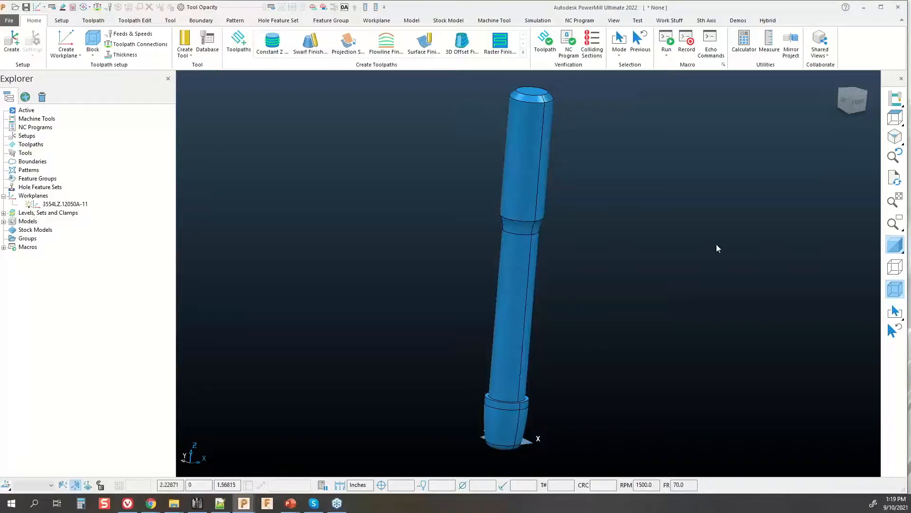
left_click(857, 102)
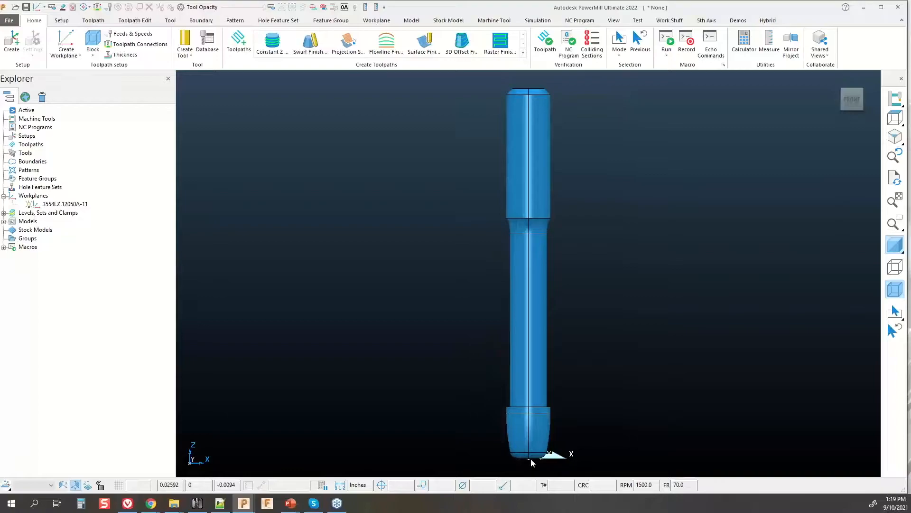
middle_click_drag(553, 163, 563, 107)
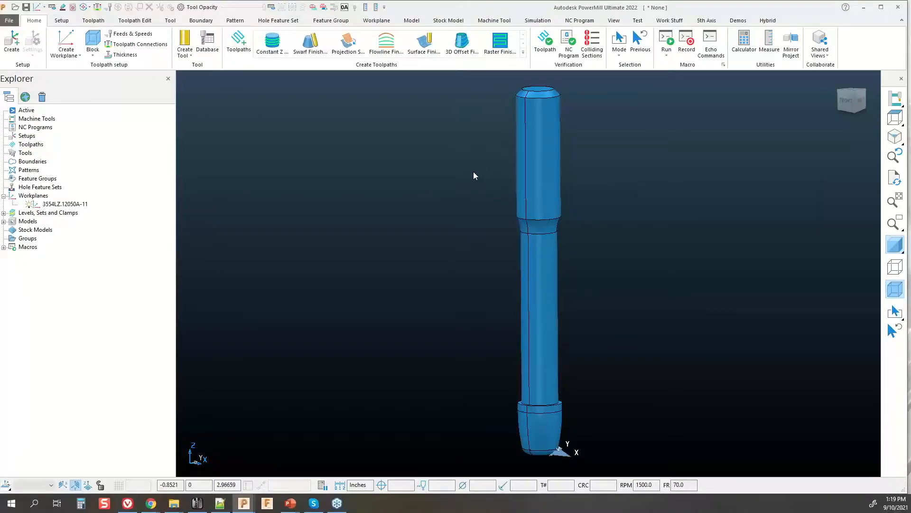
Step: Create a new pattern and open it in the Curve Editor
left_click(240, 21)
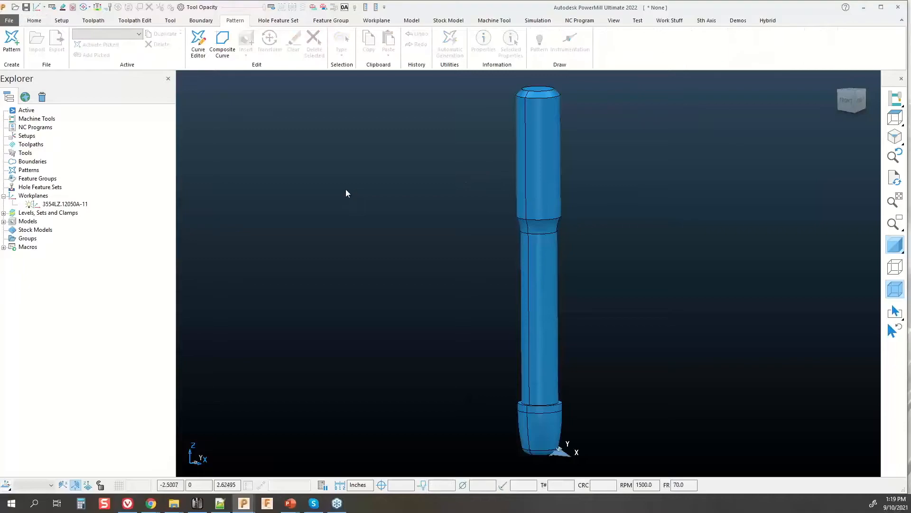
left_click(11, 39)
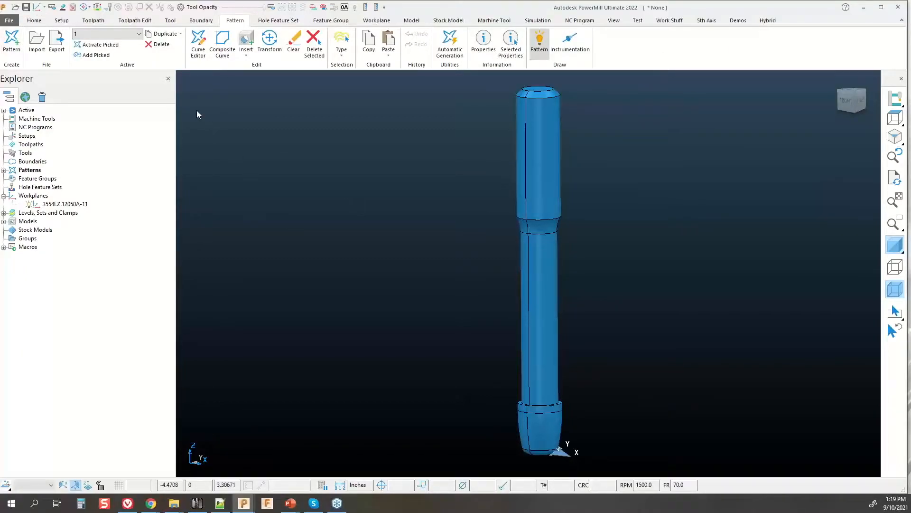
left_click(198, 42)
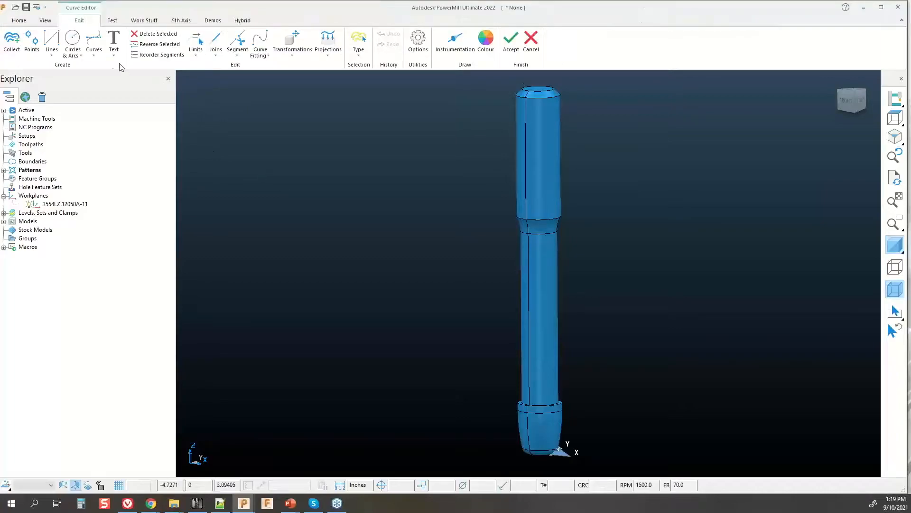
Step: Create a spun profile of the cutter about the Z axis with origin 0, 0, 0 and tolerance 0.0004, viewed from the front
left_click(100, 59)
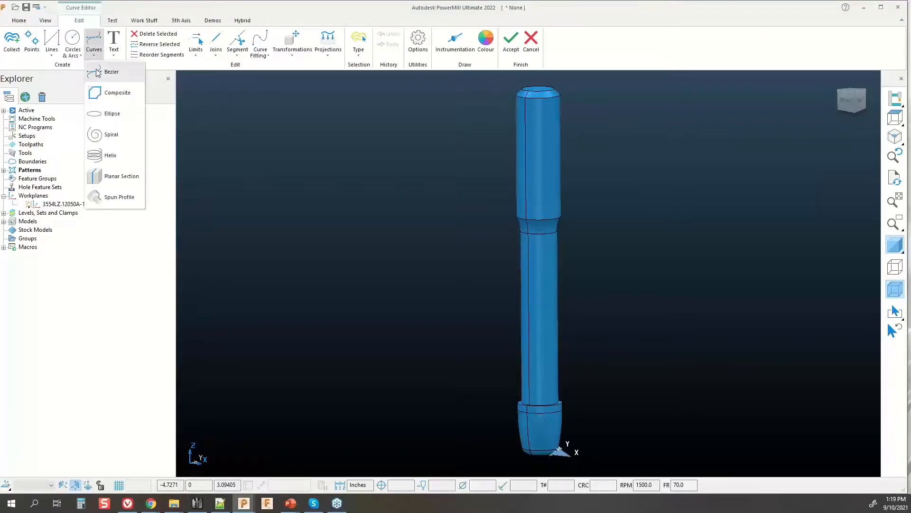
left_click(104, 195)
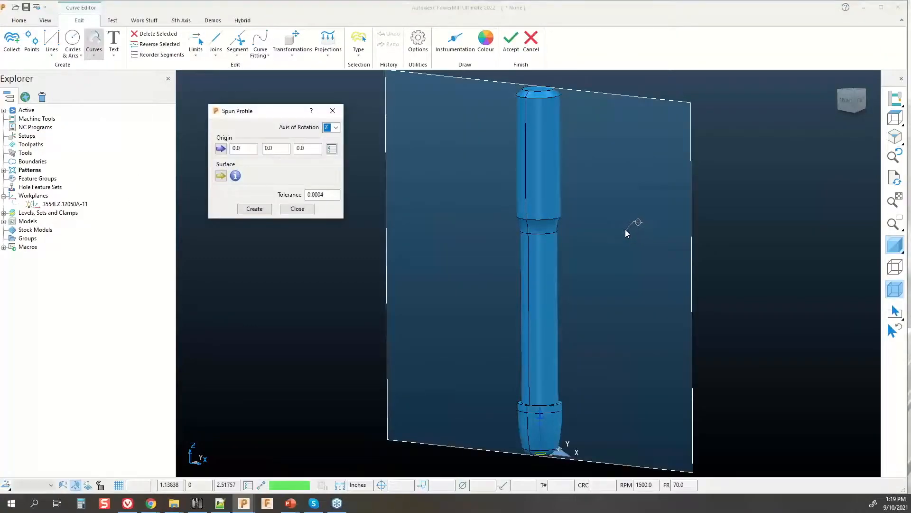
middle_click_drag(518, 266, 621, 271)
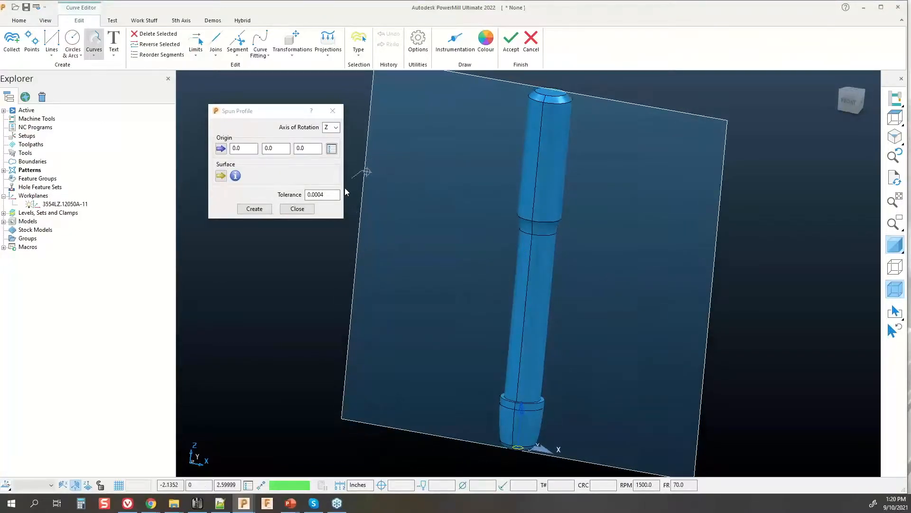
left_click(258, 210)
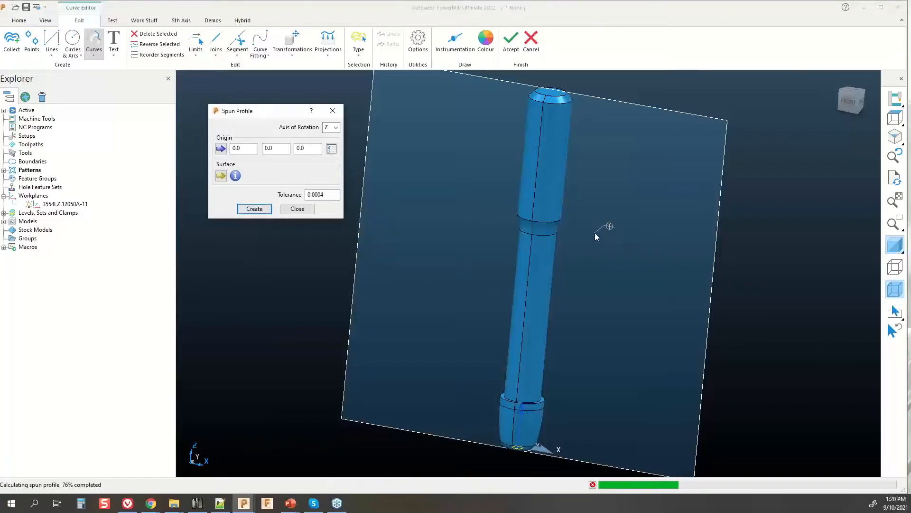
left_click(299, 209)
left_click(849, 104)
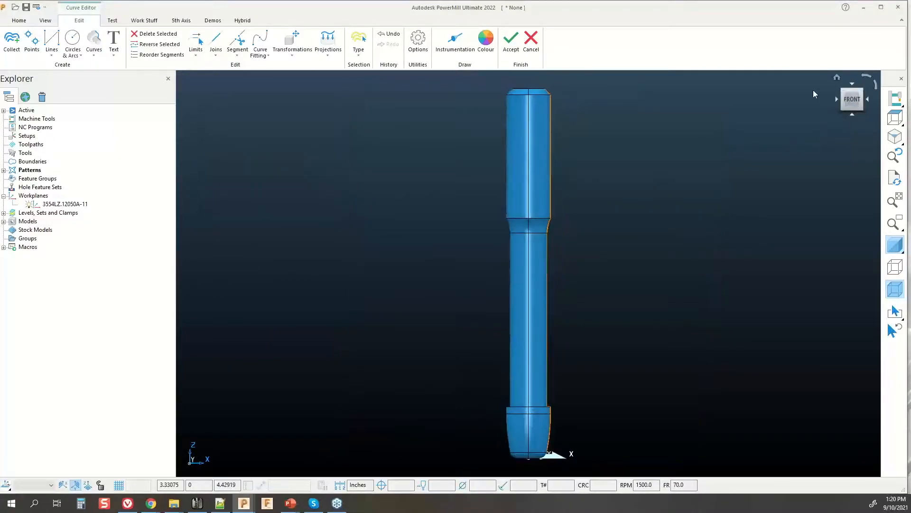
Step: Compare the spun profile with the cutter's outline from tip to shank and turn off the model shading
left_click(894, 245)
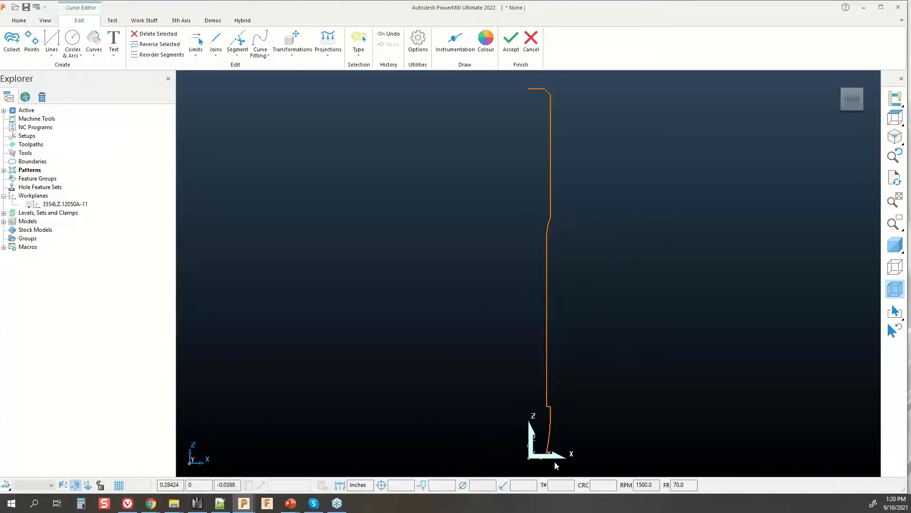
left_click(894, 245)
scroll(598, 297, "down", 1)
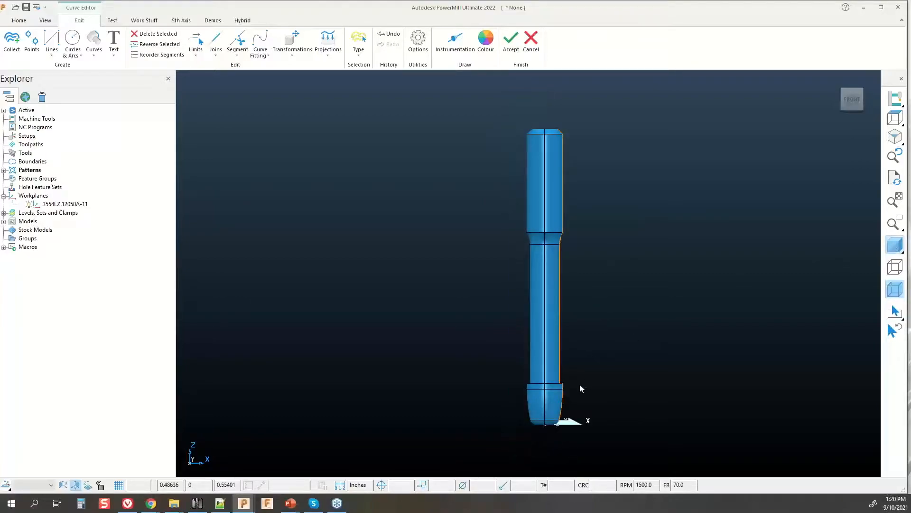
scroll(564, 414, "up", 4)
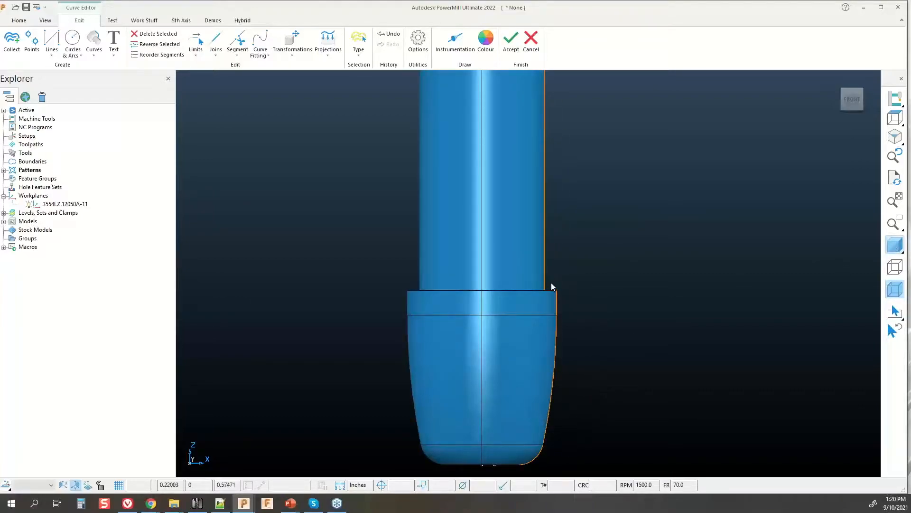
scroll(585, 349, "down", 3)
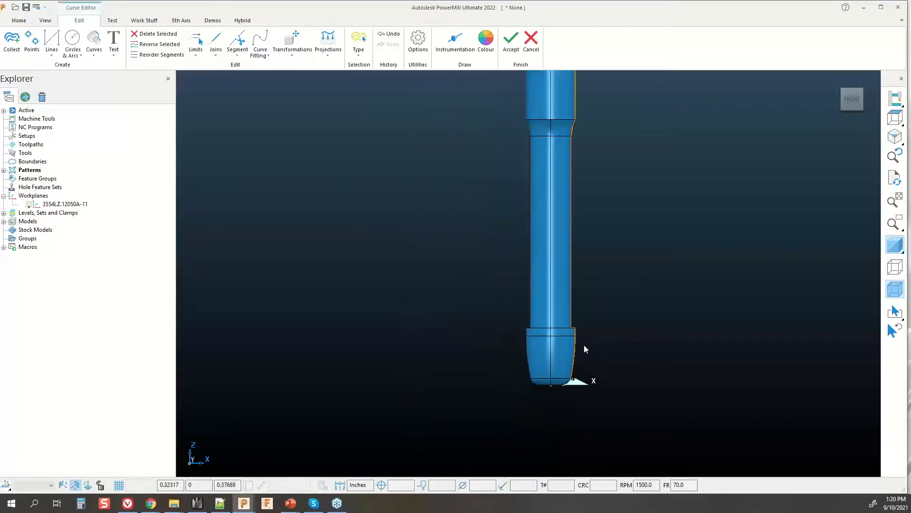
scroll(585, 349, "down", 2)
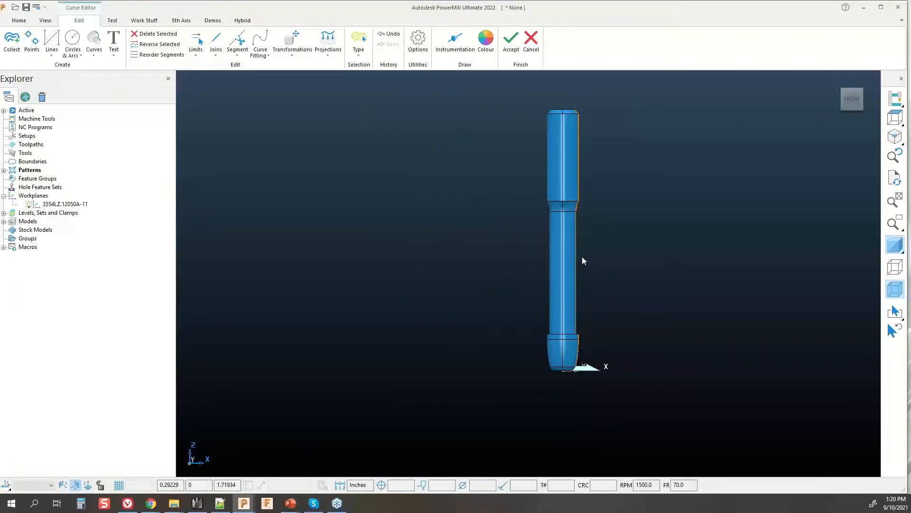
left_click(895, 245)
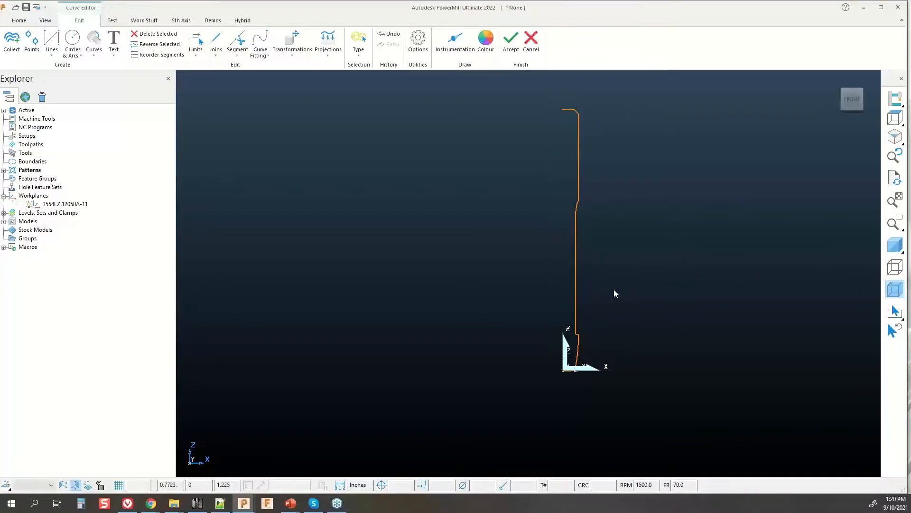
Step: Cut the profile curve at the inner corner where the neck meets the cutting head and accept the curve edits
left_click(238, 47)
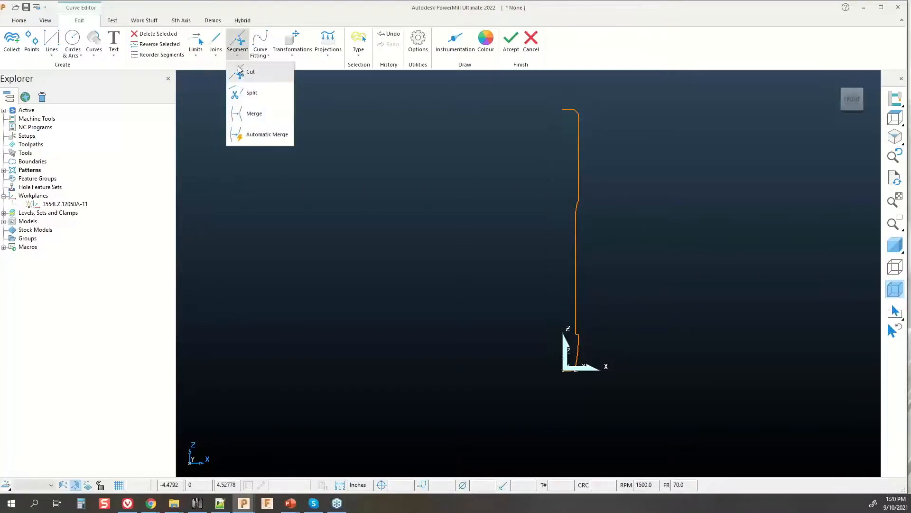
left_click(244, 72)
scroll(578, 336, "up", 4)
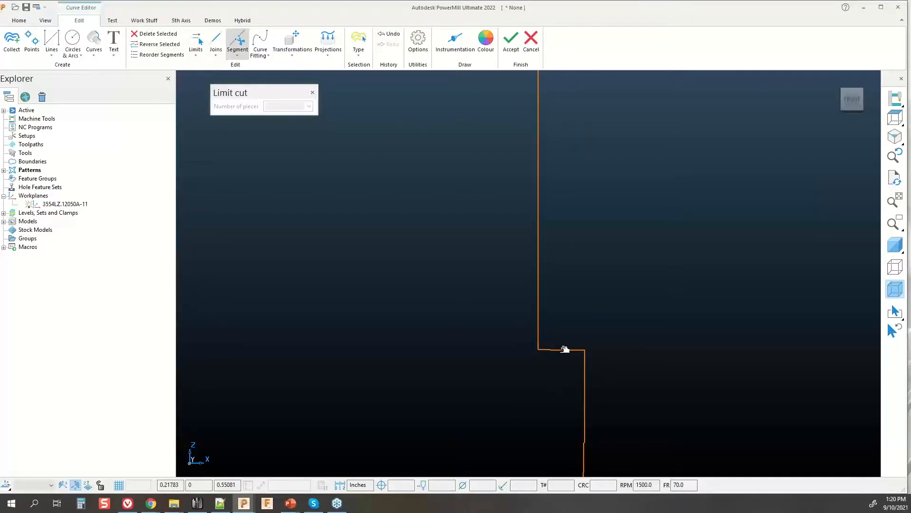
left_click(564, 351)
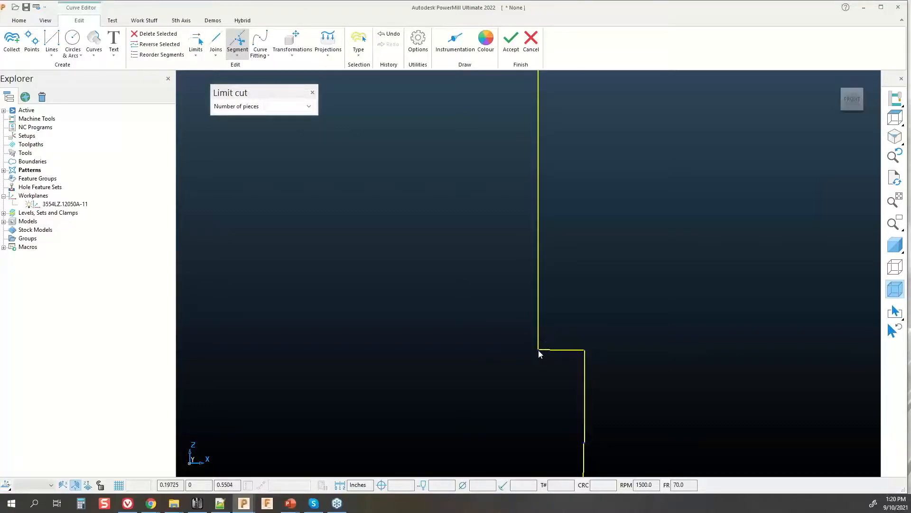
left_click(540, 350)
scroll(597, 304, "down", 3)
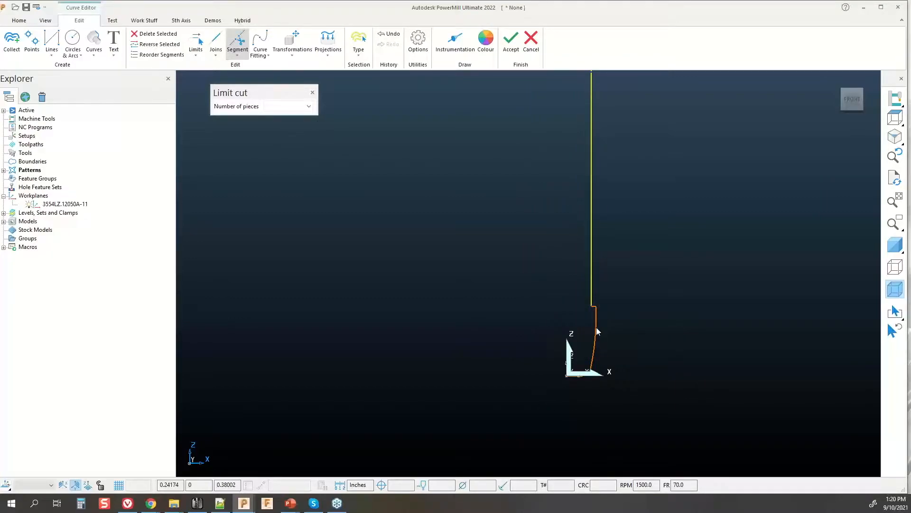
scroll(599, 314, "up", 5)
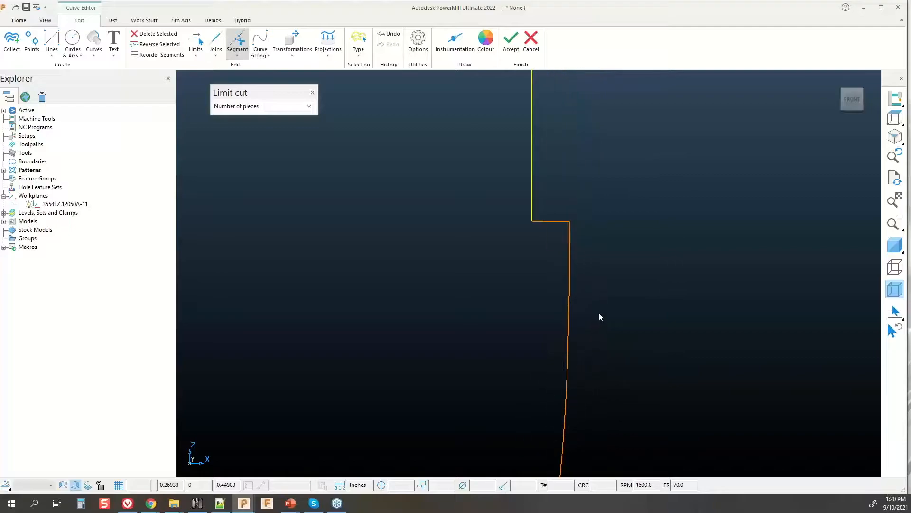
scroll(629, 301, "down", 3)
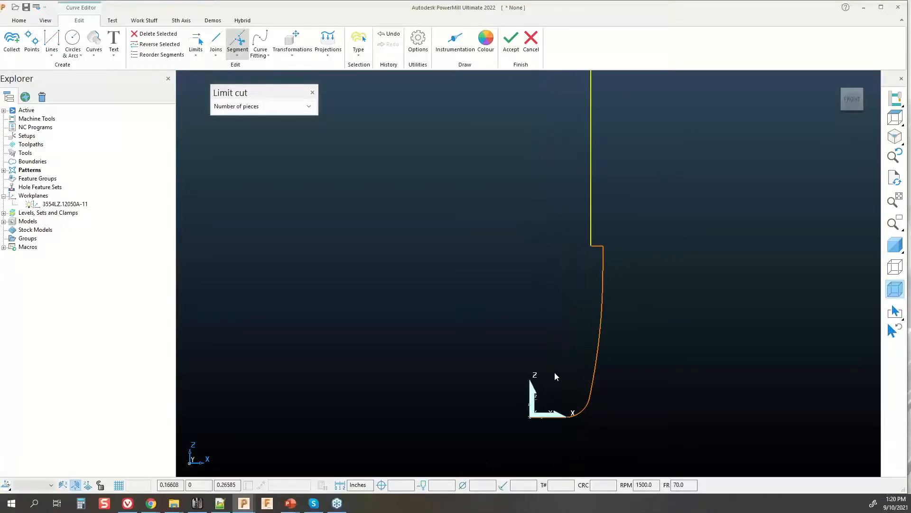
scroll(645, 357, "down", 2)
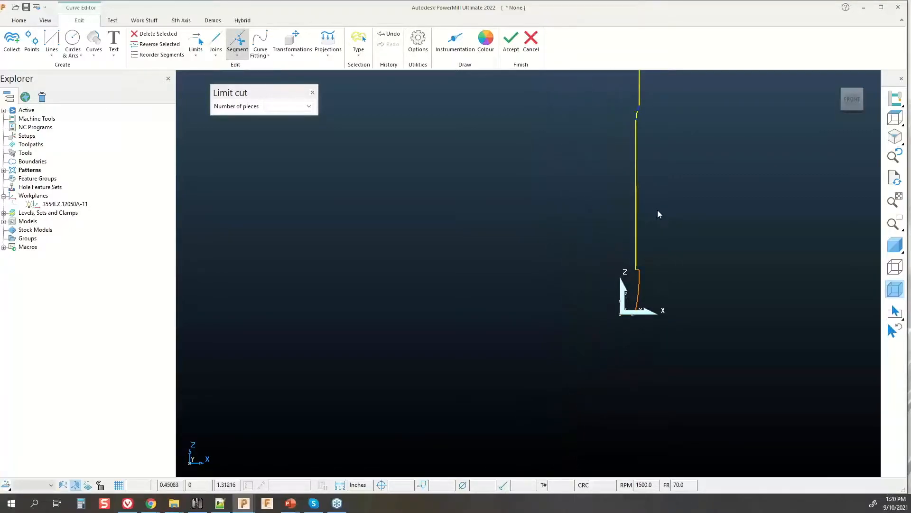
scroll(659, 214, "down", 3)
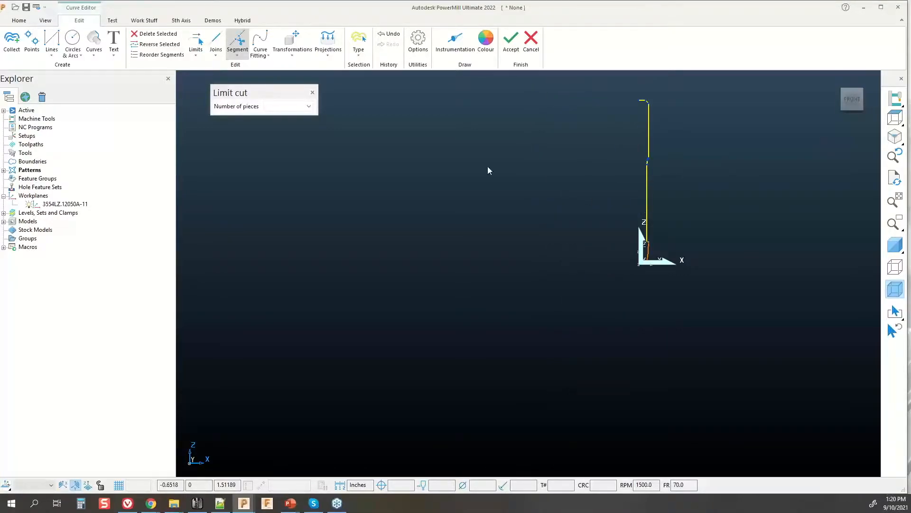
left_click(313, 93)
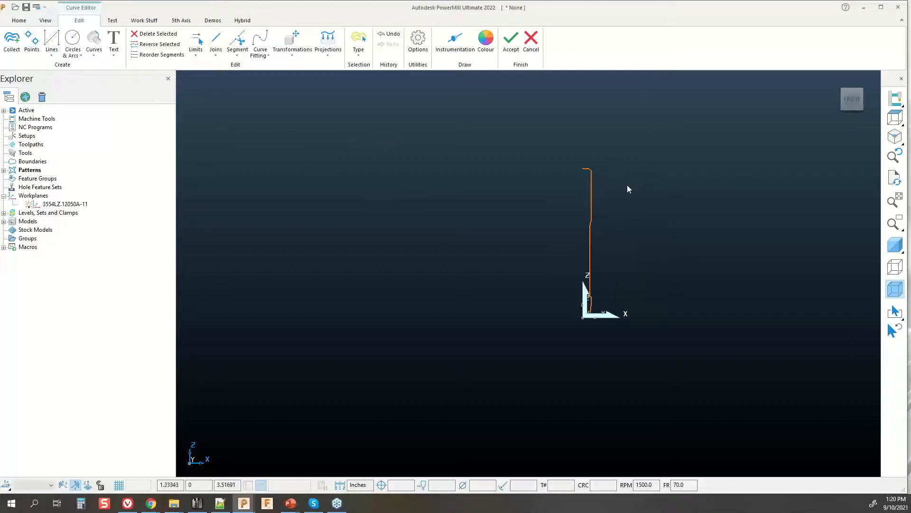
left_click(510, 45)
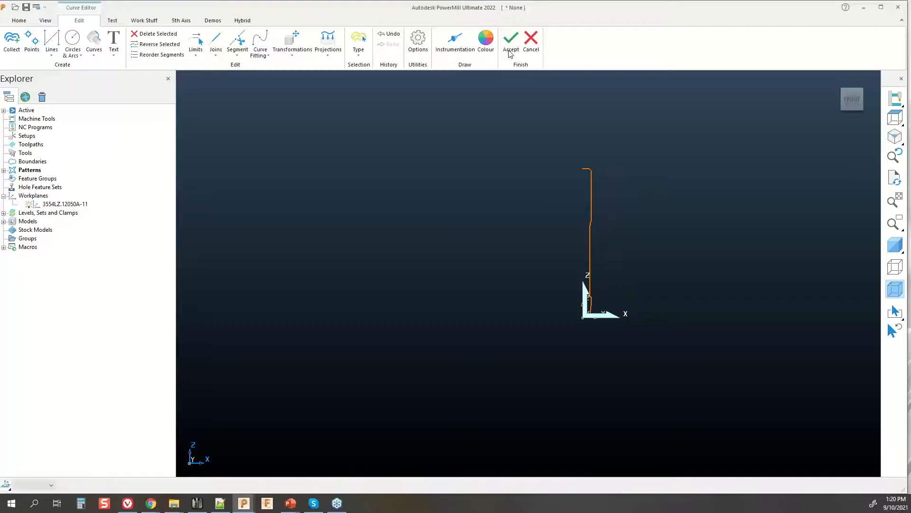
Step: Create a new barrel tool and place its dialog beside the profile, going over the diameter, barrel radius and upper tip radius fields
scroll(603, 235, "up", 2)
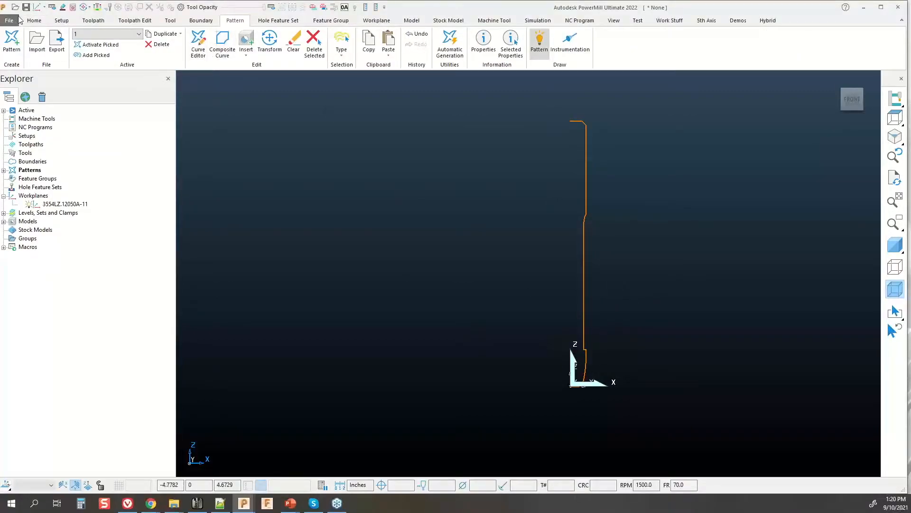
left_click(34, 20)
left_click(190, 57)
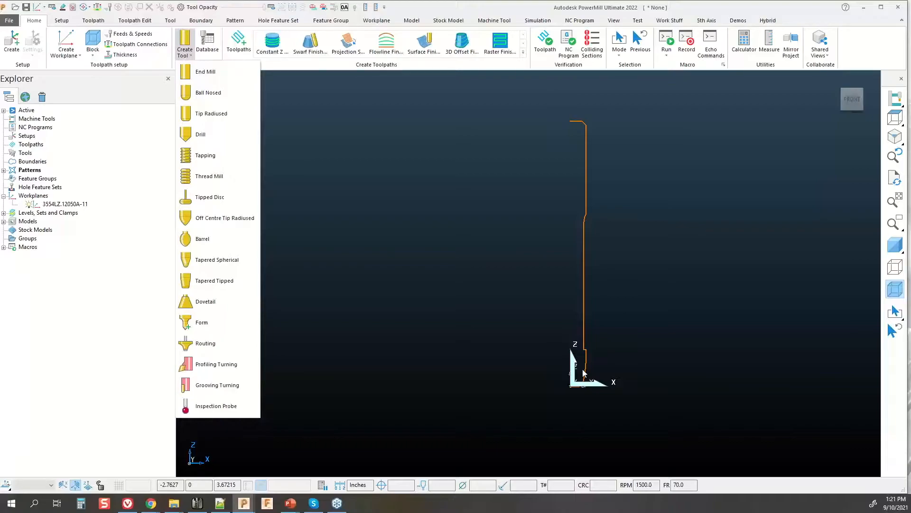
left_click(221, 240)
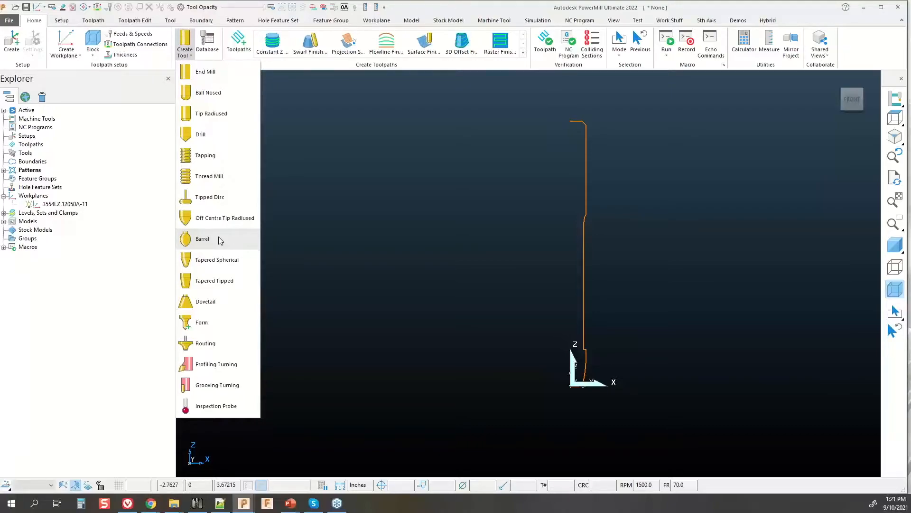
left_click(204, 239)
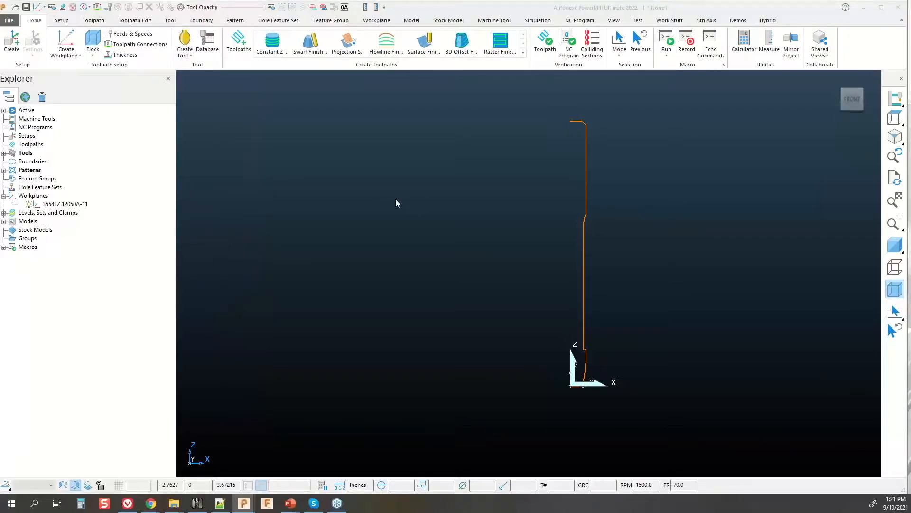
left_click_drag(335, 93, 392, 115)
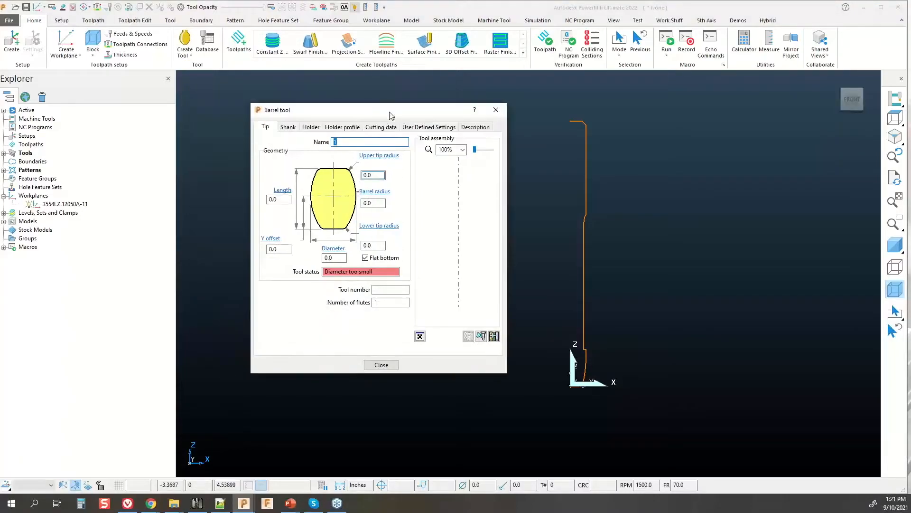
left_click(341, 257)
left_click(383, 203)
left_click(379, 176)
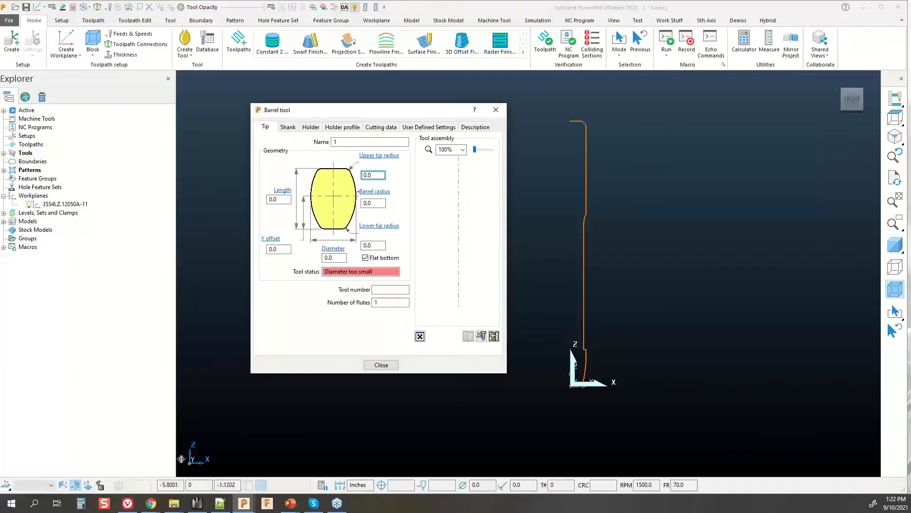
Step: Switch to Chrome and examine the dimensions on the MachiningCloud product page for the Emuge 3554LZ.12050A
left_click(159, 506)
left_click(184, 458)
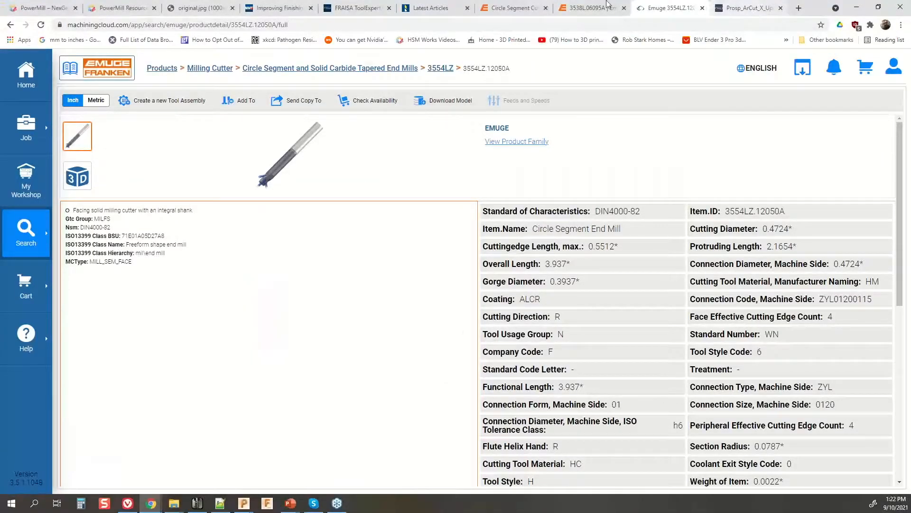
left_click(574, 8)
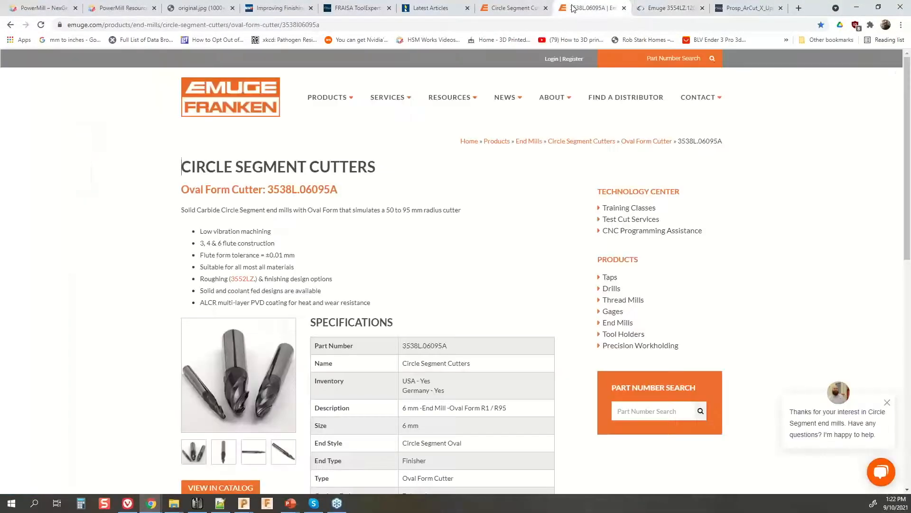
left_click(669, 8)
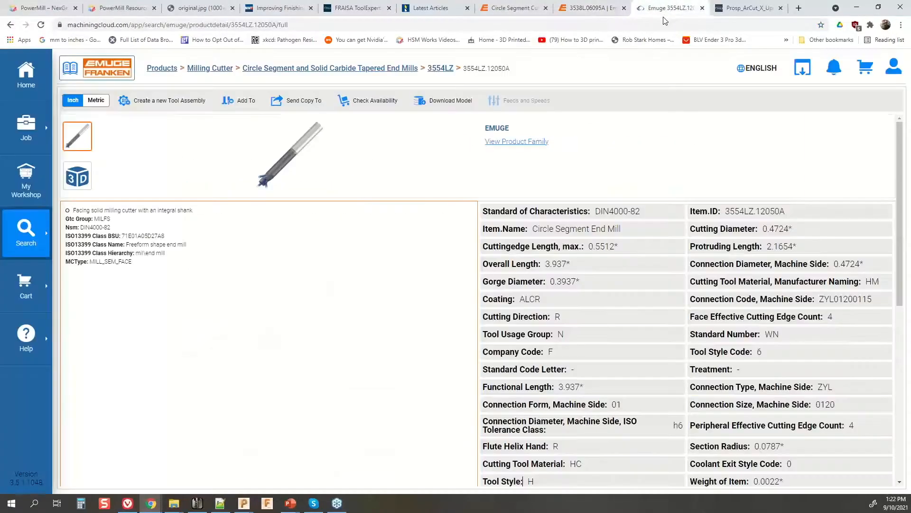
scroll(845, 167, "down", 3)
scroll(814, 255, "up", 2)
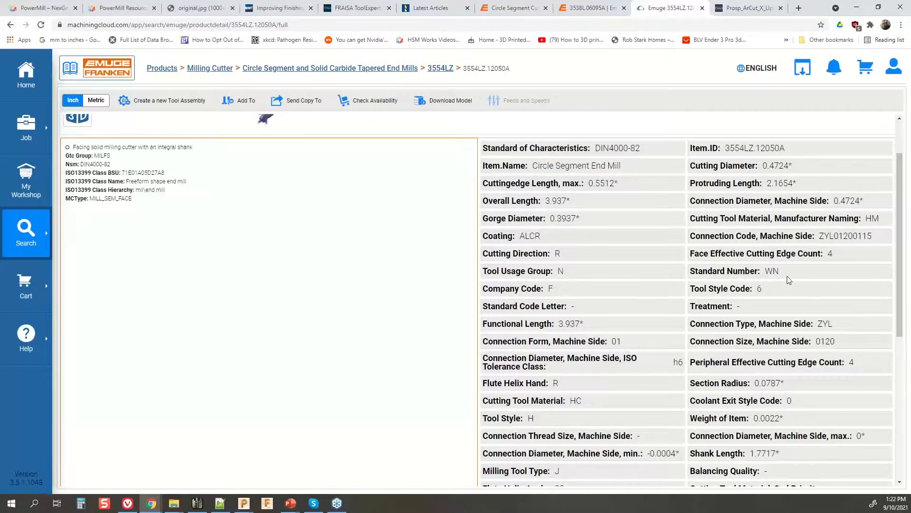
scroll(787, 278, "down", 2)
scroll(507, 176, "up", 2)
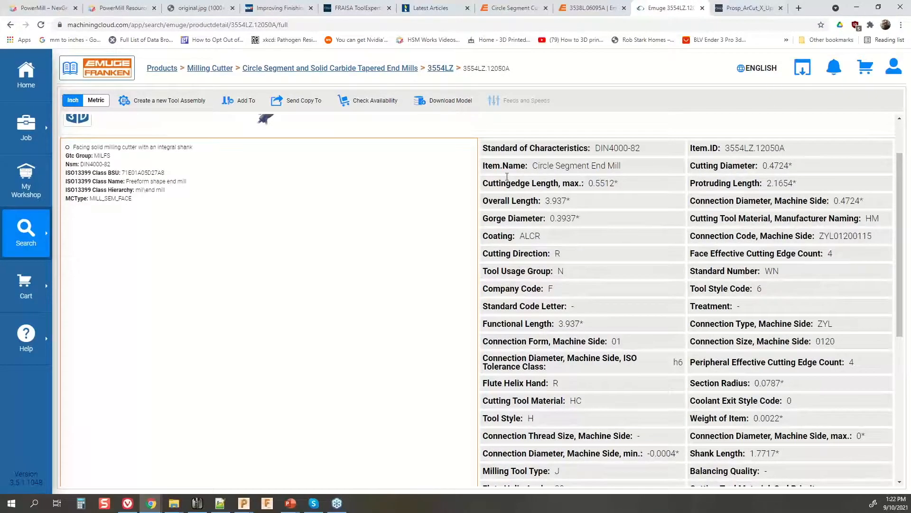
Step: Highlight the gorge diameter on the cutter's product page and compare it with the empty barrel tool dialog in PowerMill
left_click_drag(579, 220, 473, 218)
left_click(592, 221)
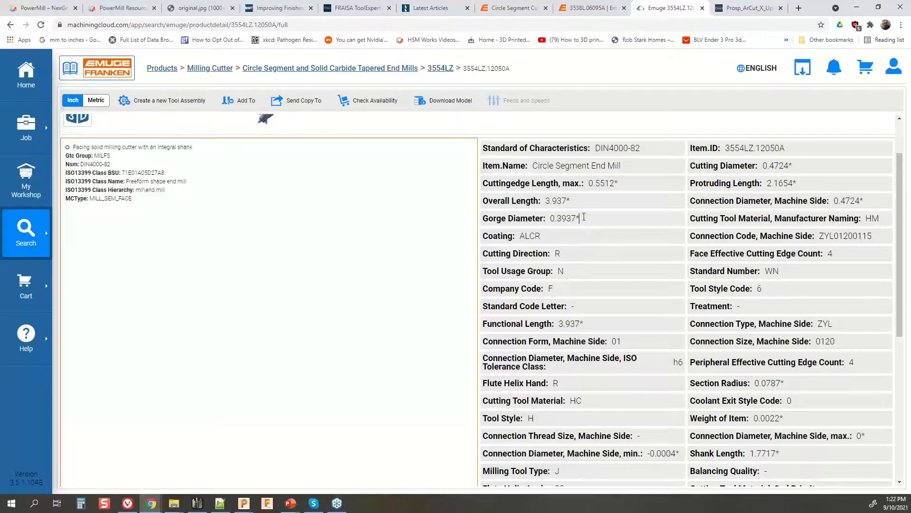
left_click_drag(581, 218, 550, 218)
key("alt+Tab")
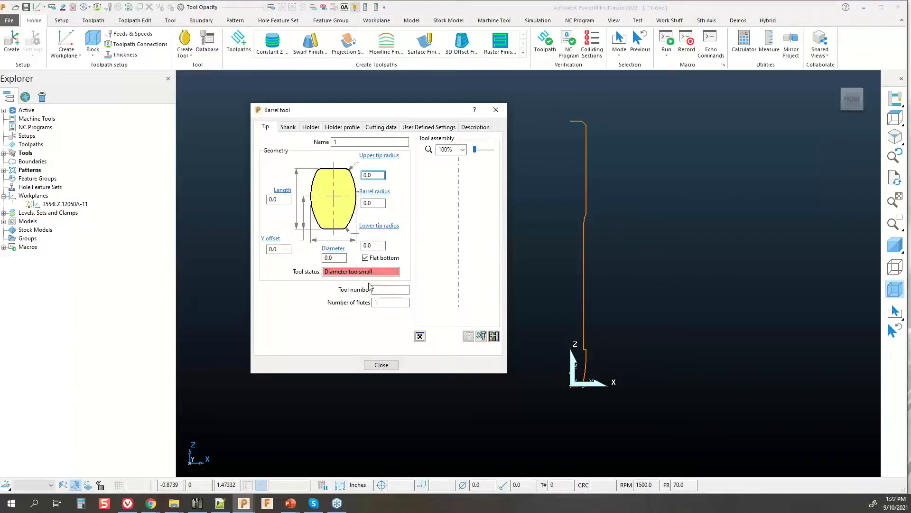
left_click(149, 500)
left_click(200, 454)
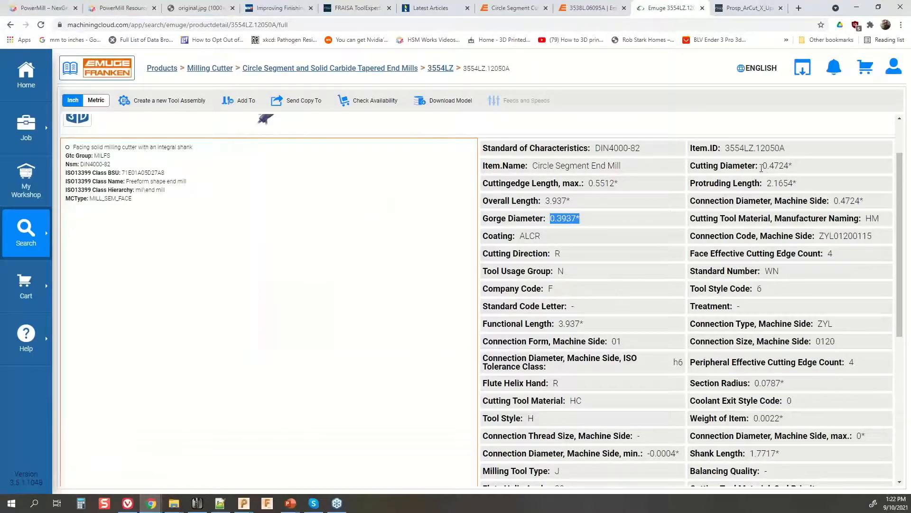
Step: Copy the cutting diameter 0.4724 from the product page, switch to PowerMill and set the barrel tool's diameter to 0.4724
left_click_drag(790, 166, 762, 166)
right_click(763, 167)
left_click(791, 173)
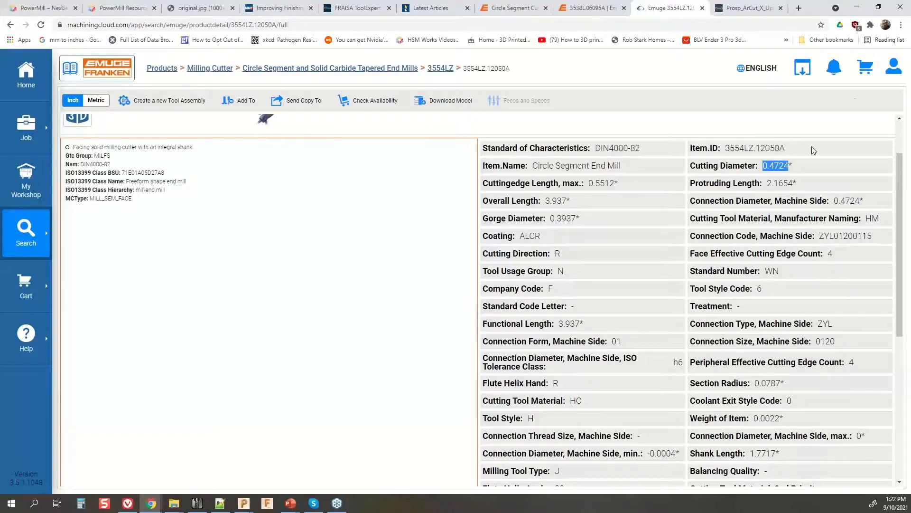
left_click(865, 7)
left_click(857, 8)
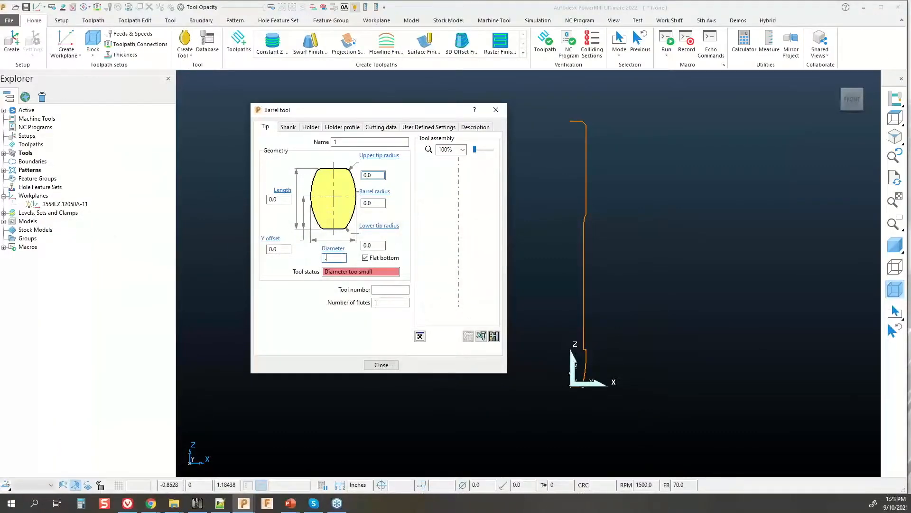
left_click(377, 245)
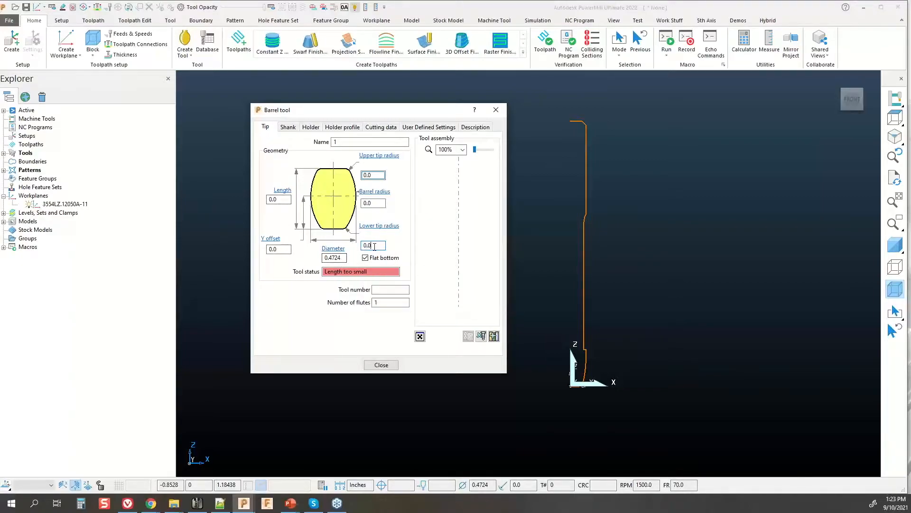
Step: Go over the barrel tool's upper tip radius, diameter, length, Y offset and barrel radius fields to see which dimensions are required
left_click(374, 176)
key("ctrl")
key("ctrl")
double_click(333, 258)
left_click(278, 200)
double_click(276, 249)
double_click(369, 203)
left_click(283, 249)
double_click(273, 250)
double_click(274, 199)
double_click(273, 249)
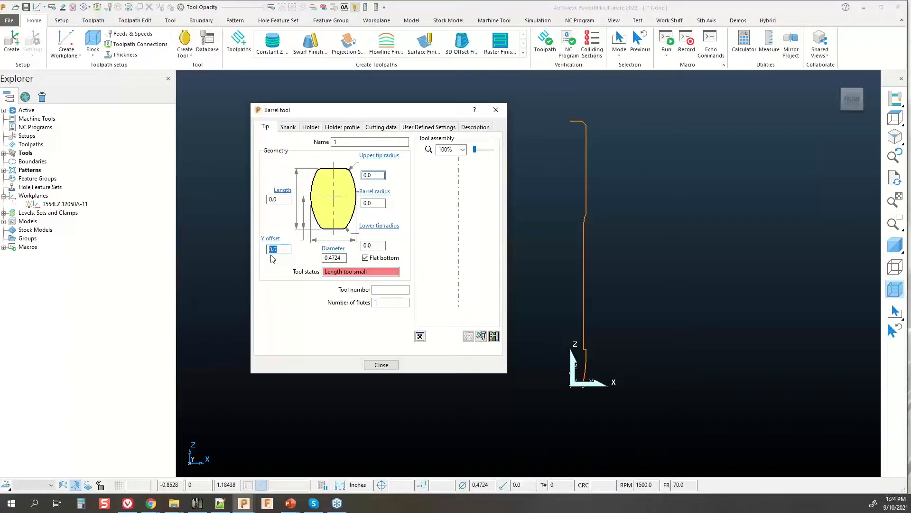
Step: Set the lower tip radius to 0.07874 by measuring the radius of the profile's bottom corner
left_click(368, 246)
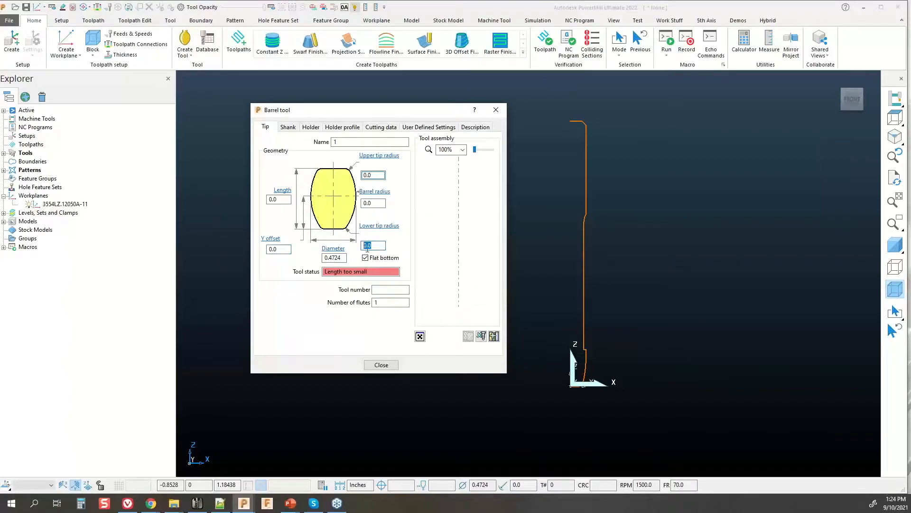
left_click(384, 230)
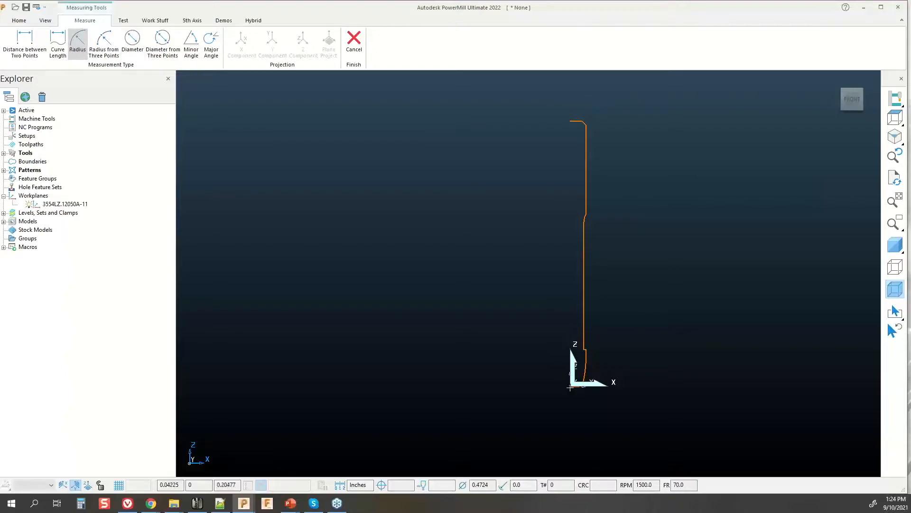
scroll(599, 389, "up", 3)
scroll(586, 359, "up", 3)
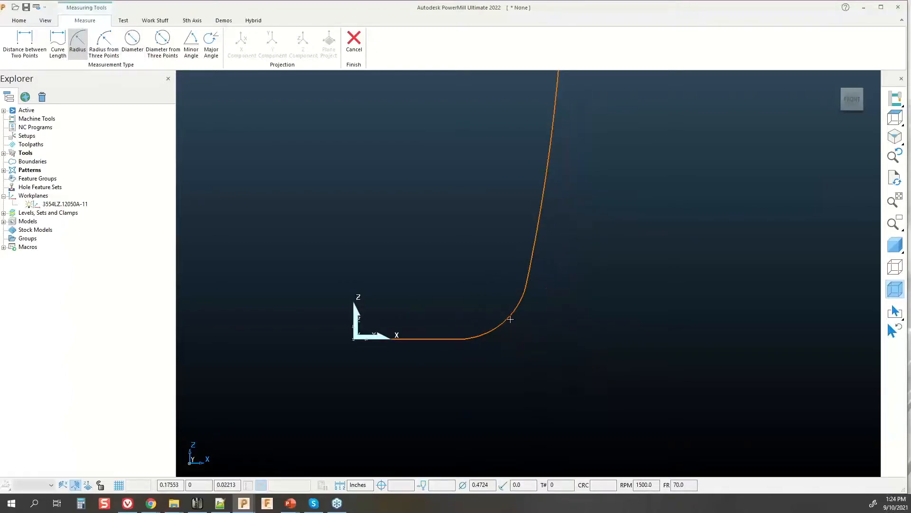
left_click(508, 316)
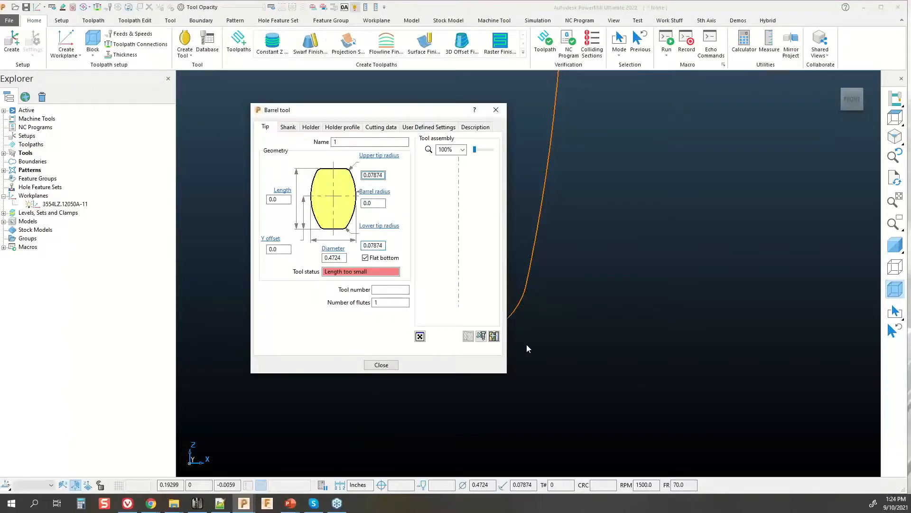
double_click(382, 245)
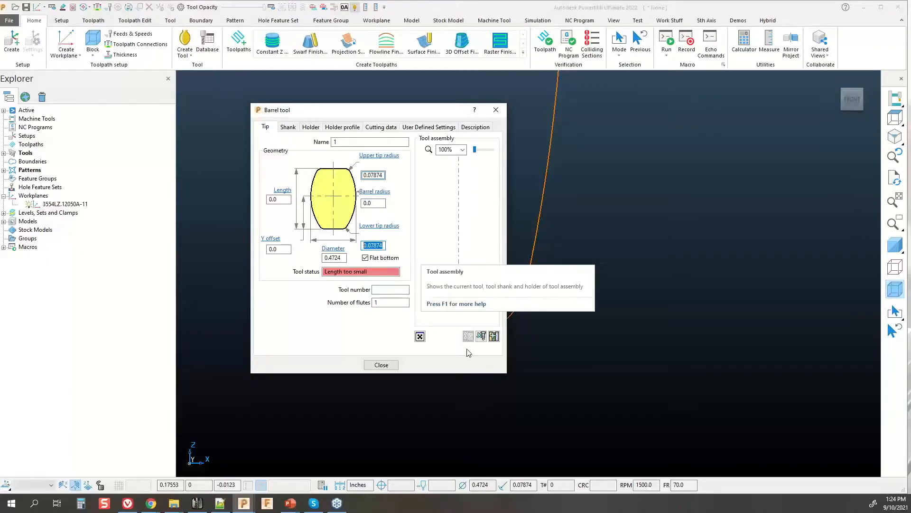
Step: Set the barrel radius to 1.96641 by measuring the long curved side of the cutting head profile
left_click(384, 204)
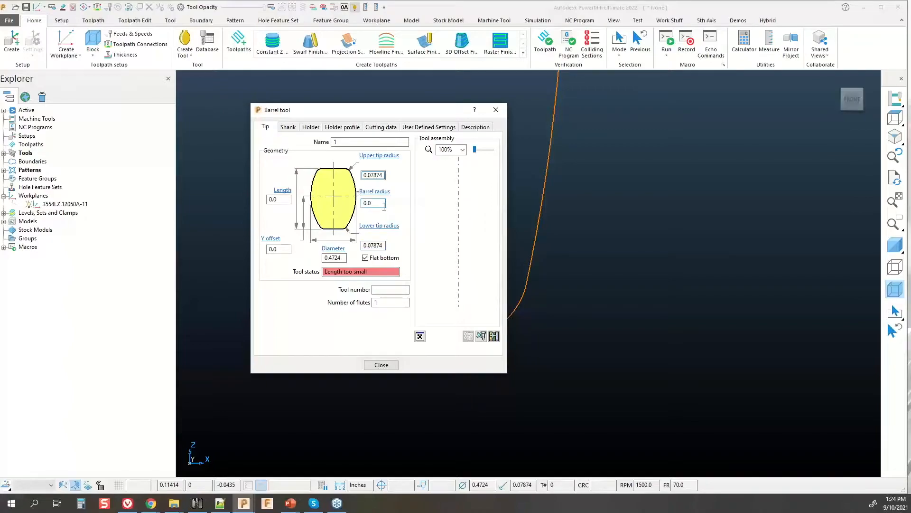
left_click(376, 194)
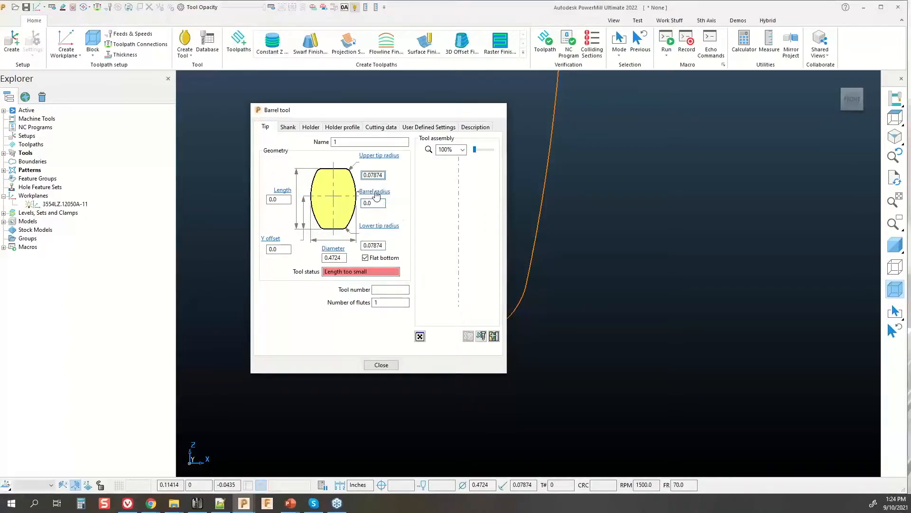
scroll(484, 242, "down", 5)
scroll(525, 154, "up", 2)
scroll(525, 153, "up", 1)
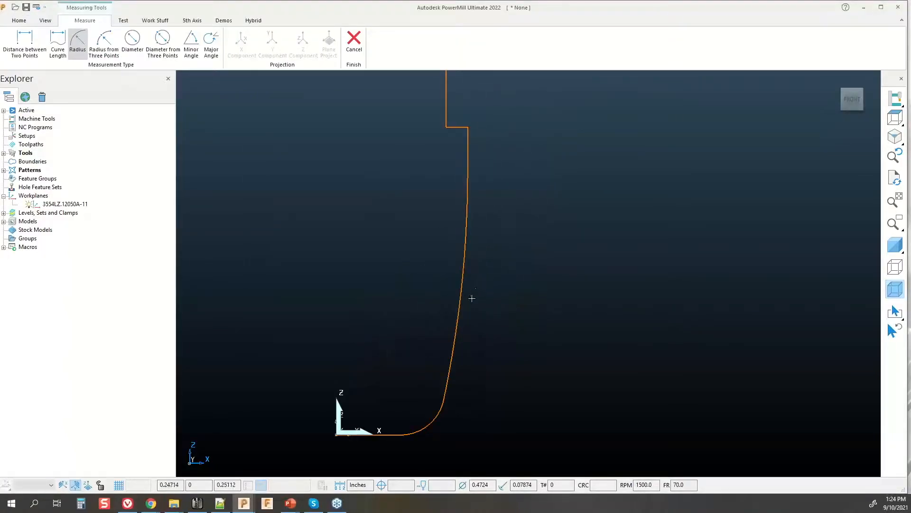
left_click(461, 295)
left_click(461, 295)
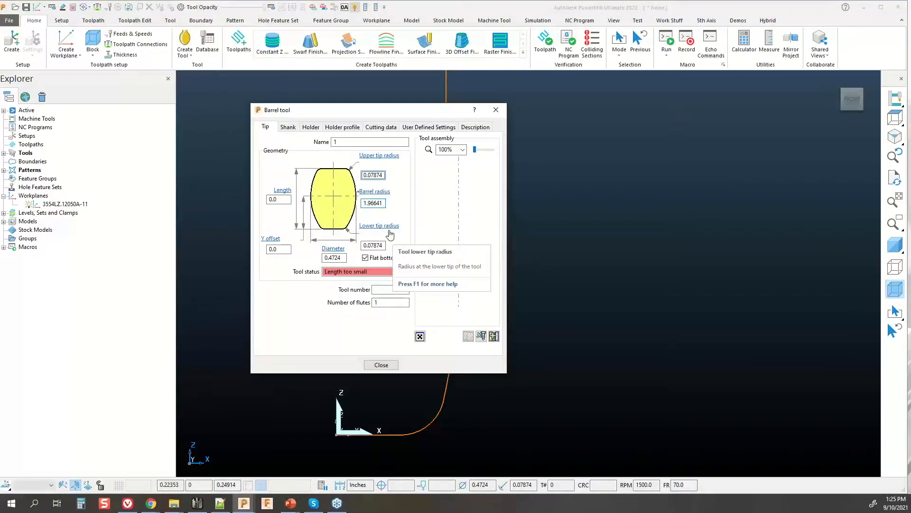
Step: Set the upper tip radius to 0 and the length to 0.55119 by measuring the Z distance from the head's upper outer corner to the origin
left_click_drag(383, 176, 362, 177)
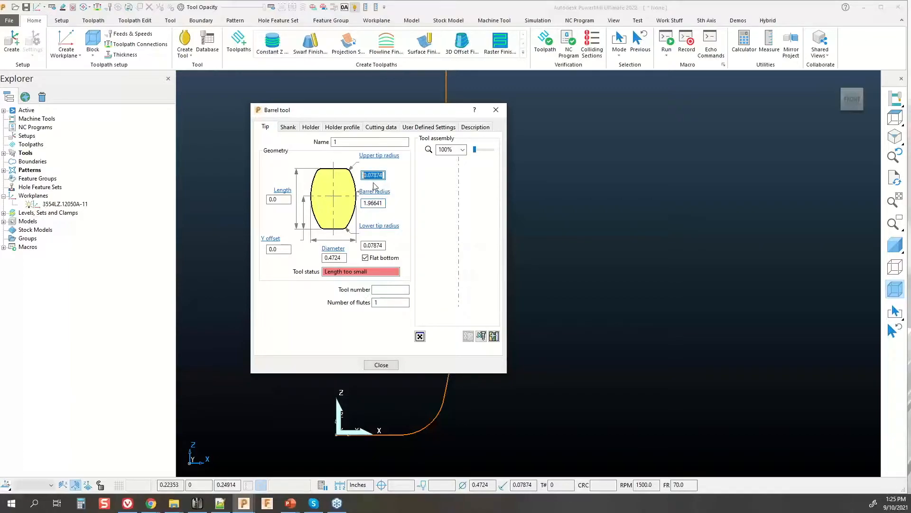
type("0")
double_click(287, 200)
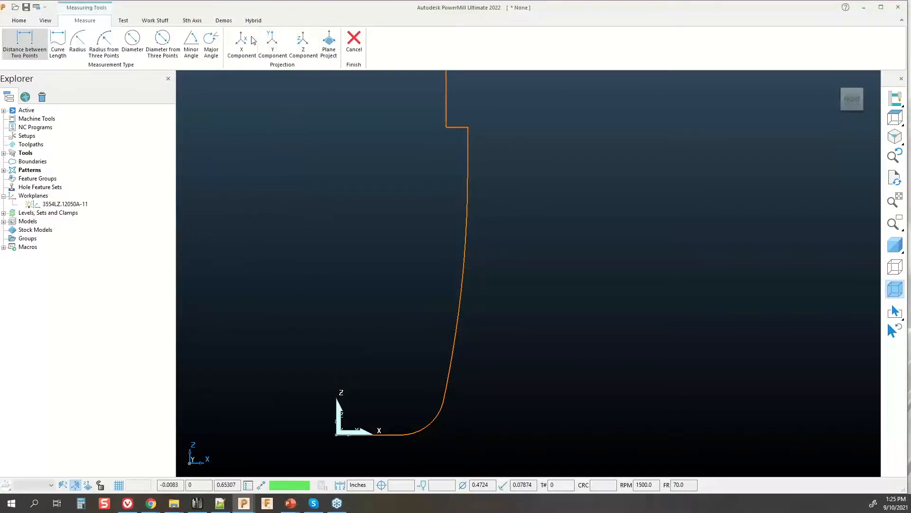
left_click(312, 48)
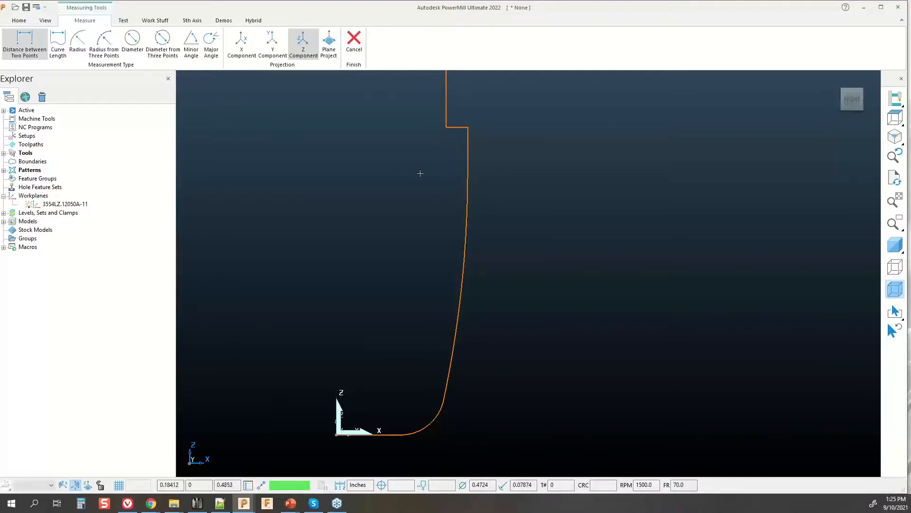
left_click(468, 127)
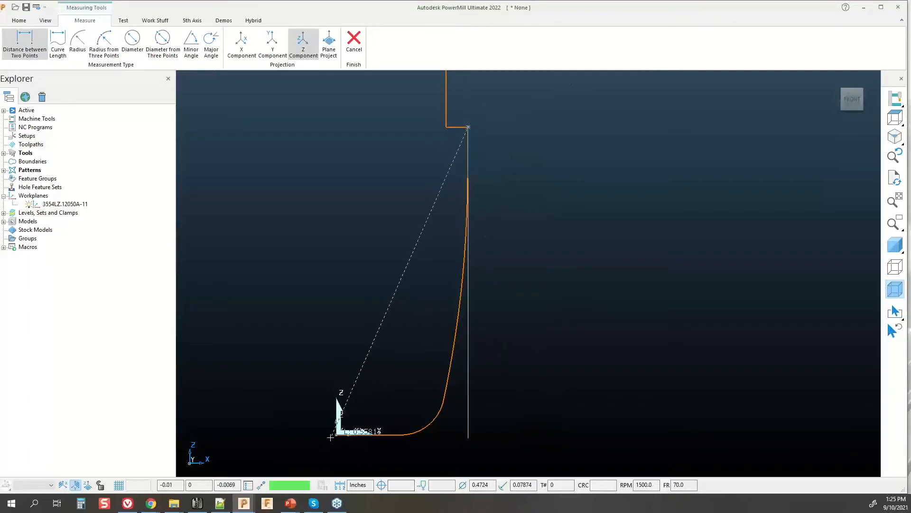
scroll(337, 435, "up", 5)
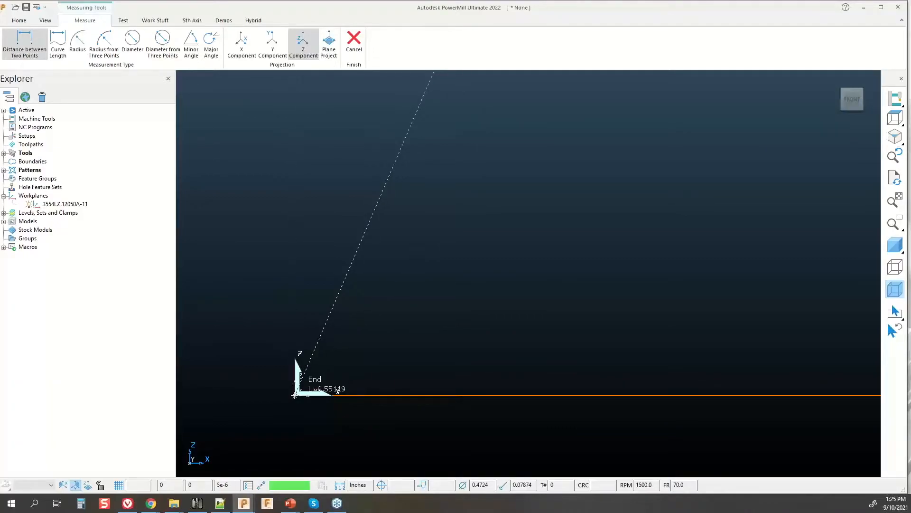
left_click(295, 394)
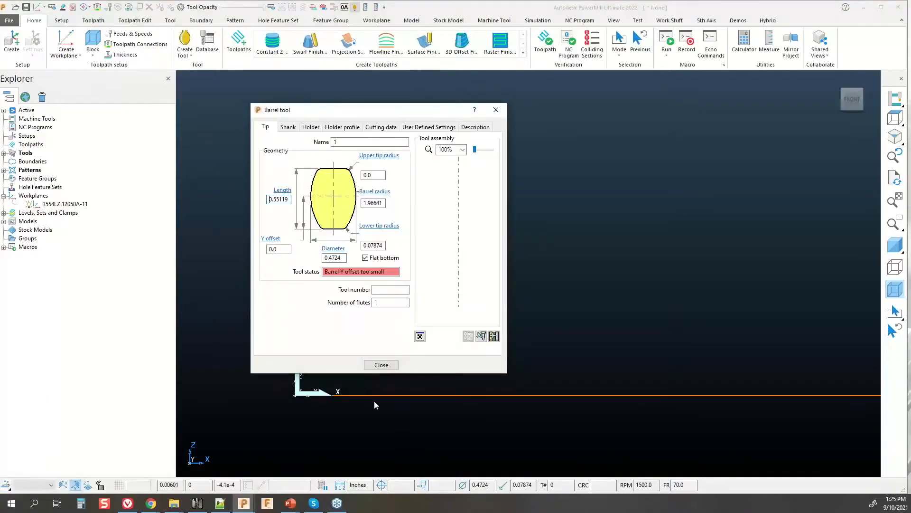
double_click(284, 200)
Step: Open the cutting head profile in the Curve Editor, start a three-point arc and turn on the curve instrumentation to show its points
double_click(279, 250)
scroll(651, 252, "down", 10)
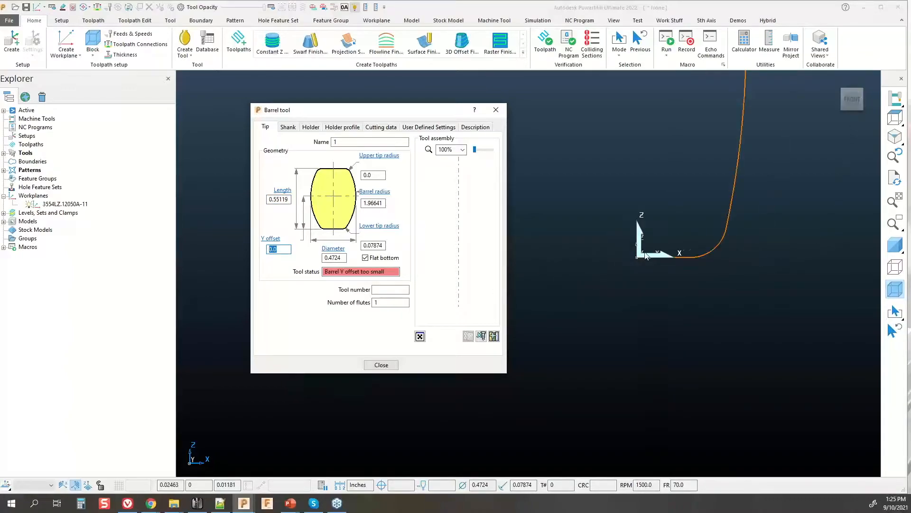
scroll(638, 199, "up", 4)
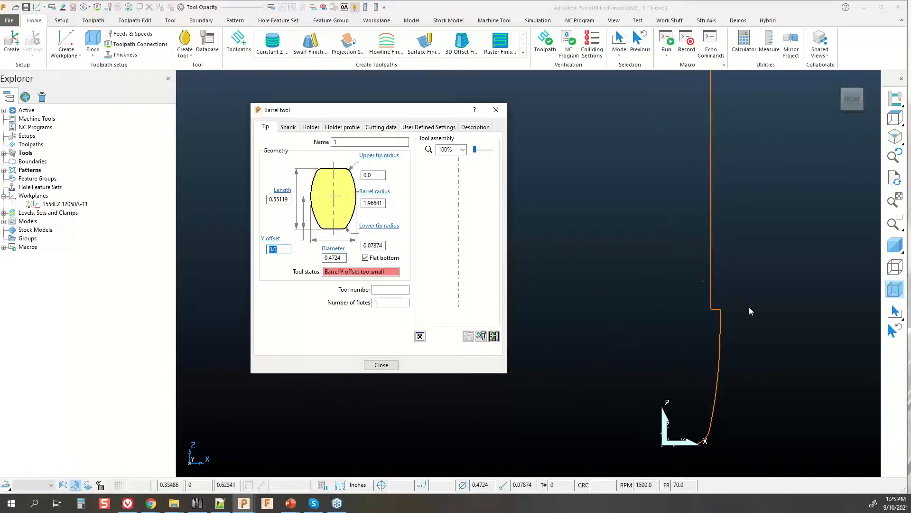
double_click(719, 371)
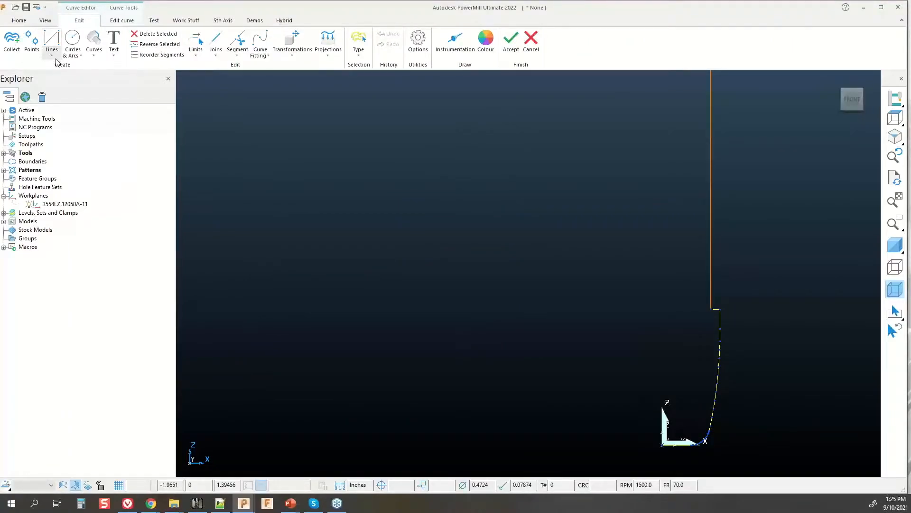
left_click(52, 55)
left_click(73, 53)
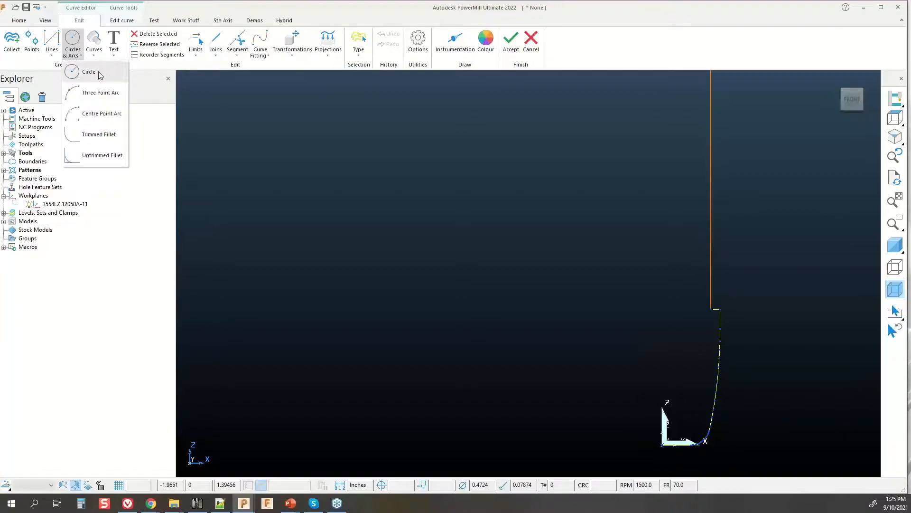
left_click(101, 93)
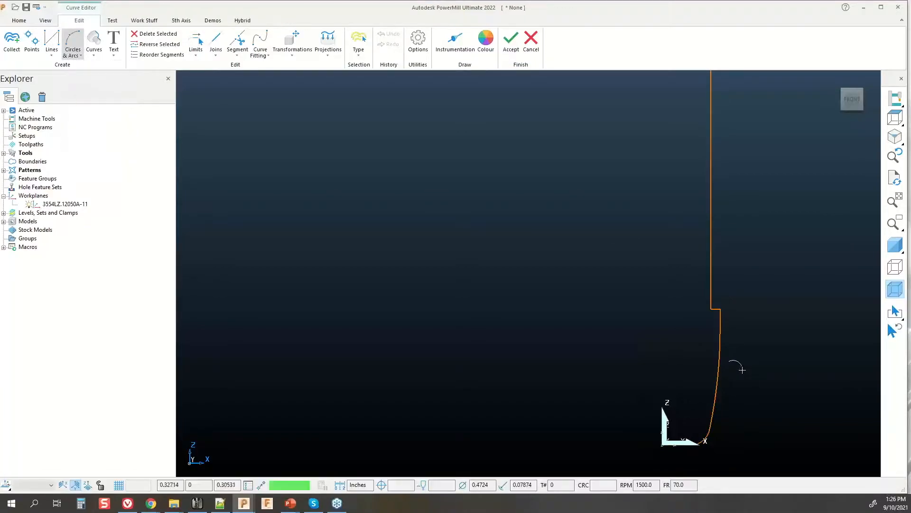
scroll(743, 396, "up", 5)
scroll(733, 352, "down", 5)
scroll(715, 372, "up", 2)
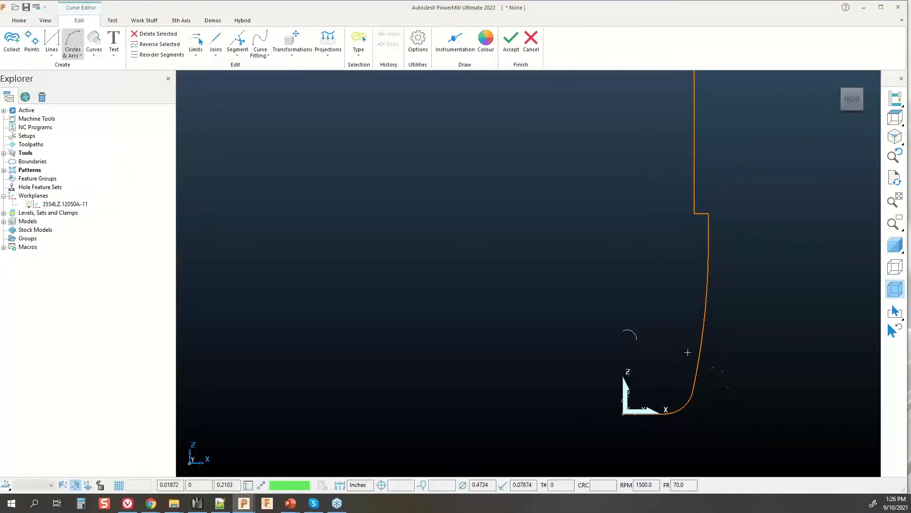
left_click(455, 42)
scroll(746, 370, "up", 2)
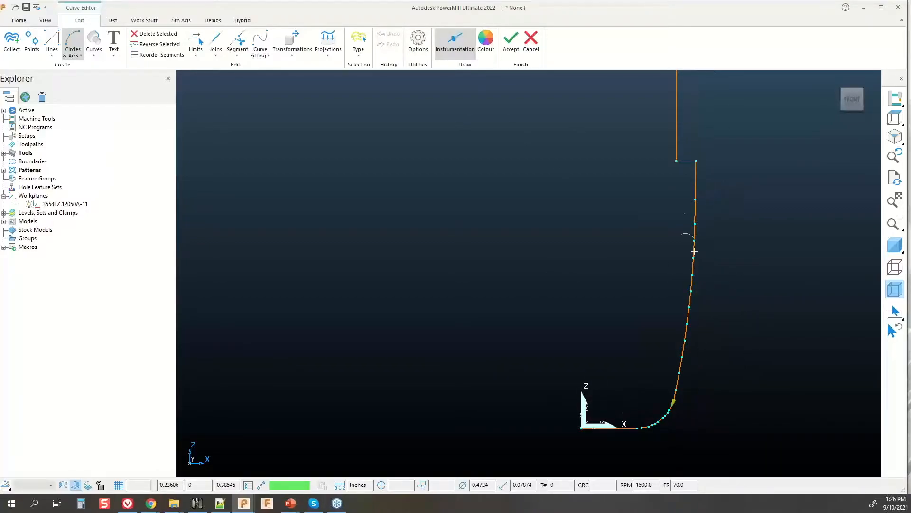
Step: Draw a three-point arc through points along the profile's barrel curve, accept the curve edits and move the barrel tool dialog clear of the arc's centre
scroll(720, 214, "up", 3)
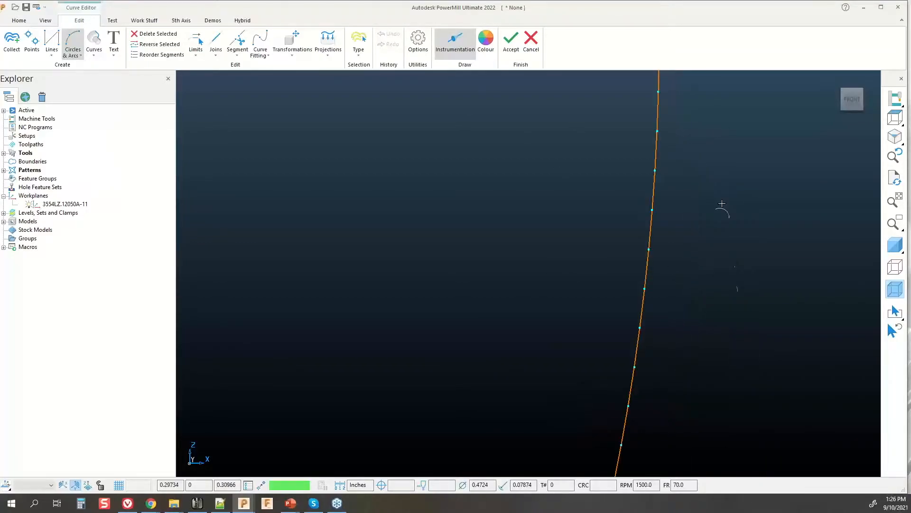
left_click(670, 116)
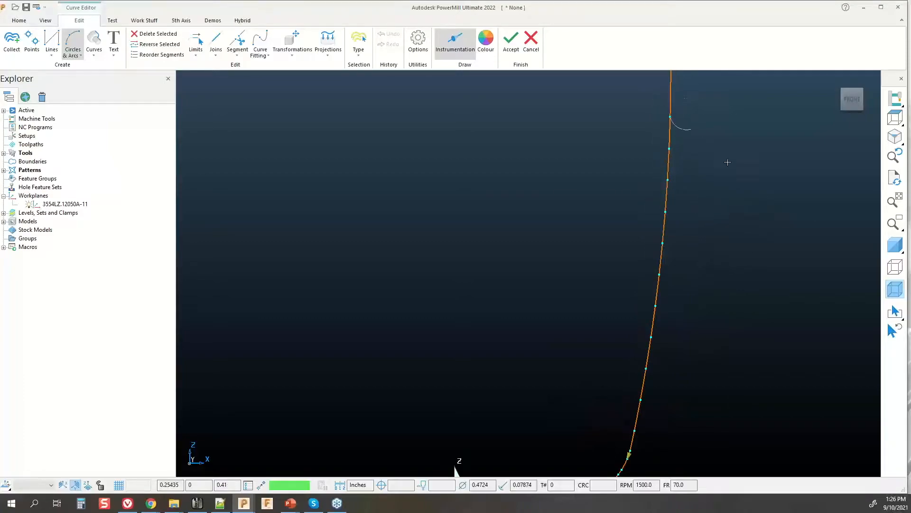
left_click(633, 430)
left_click(660, 273)
scroll(713, 272, "down", 3)
left_click(196, 213)
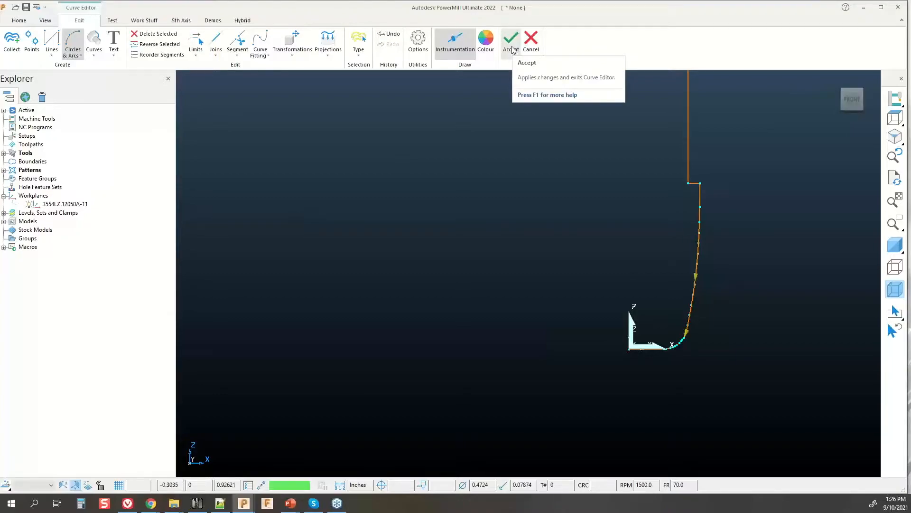
scroll(510, 284, "down", 5)
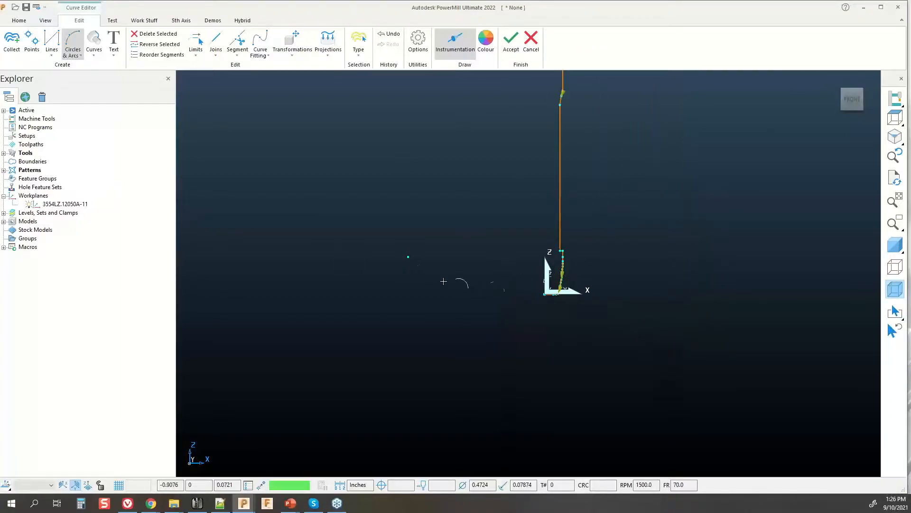
left_click(511, 40)
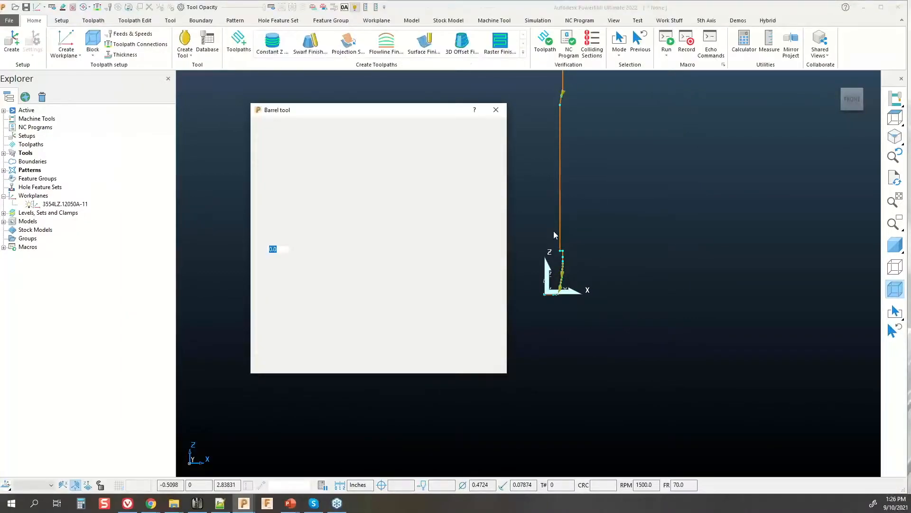
left_click_drag(394, 102, 293, 101)
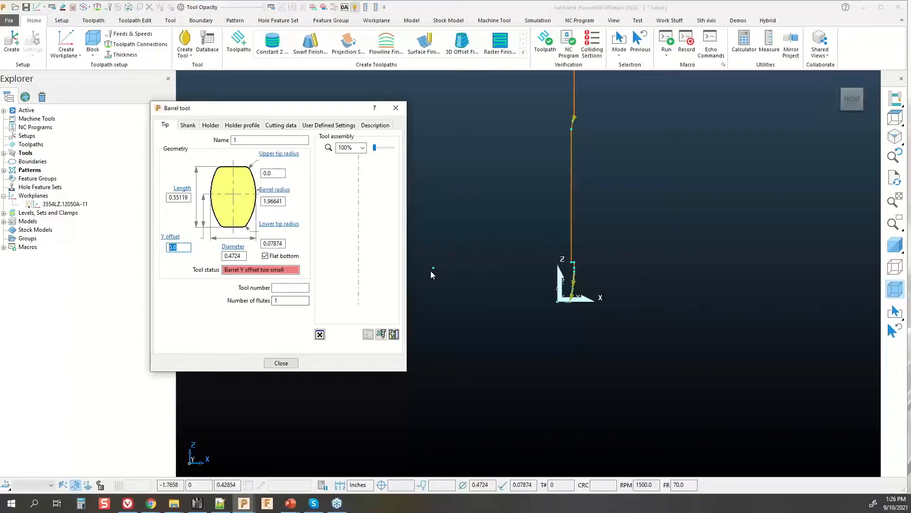
Step: Set the barrel tool's Y offset to 0.473 by measuring the Z distance from the arc's centre to the origin
scroll(565, 303, "up", 9)
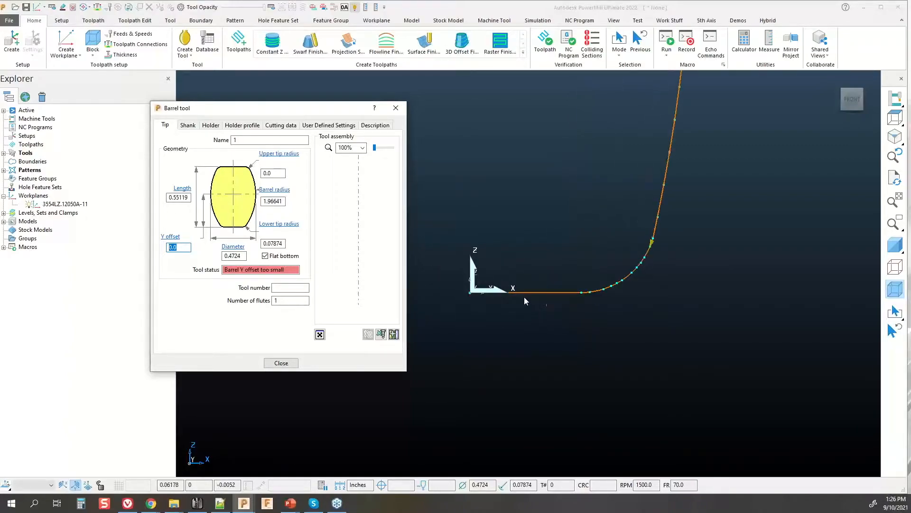
mouse_move(471, 294)
middle_mouse_down()
mouse_move(565, 305)
mouse_move(459, 284)
mouse_move(538, 289)
middle_mouse_up()
left_click(173, 238)
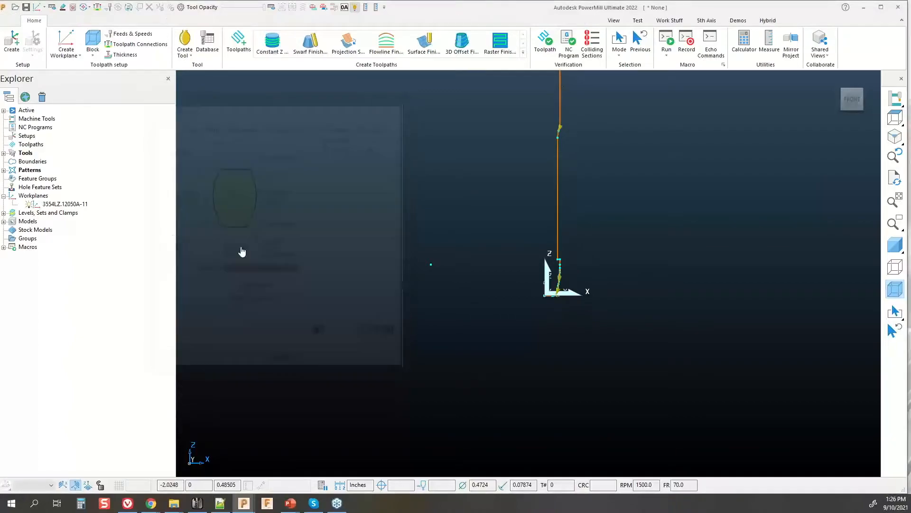
left_click(303, 42)
left_click(303, 41)
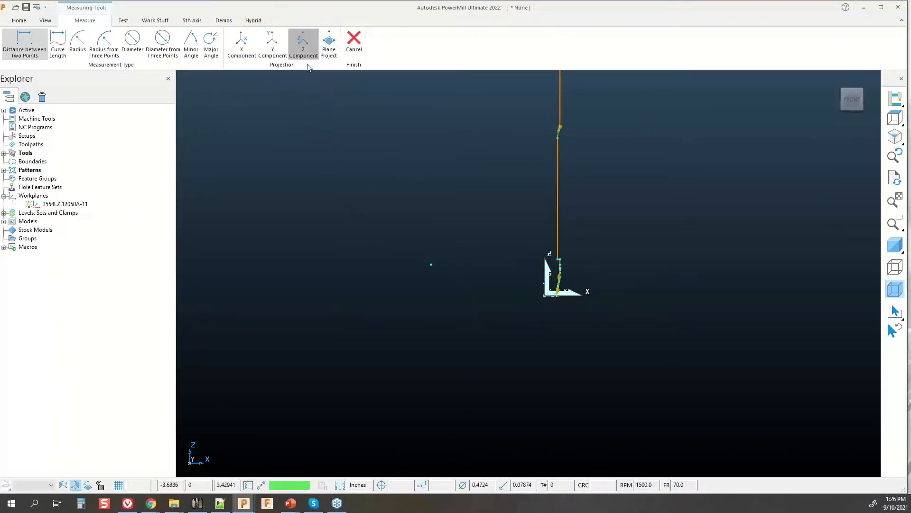
left_click(431, 264)
scroll(555, 298, "up", 4)
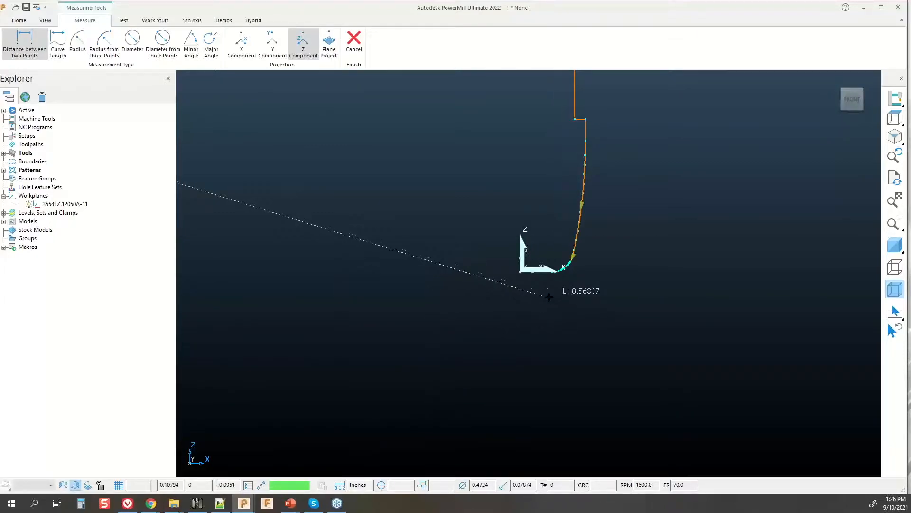
scroll(521, 262, "up", 5)
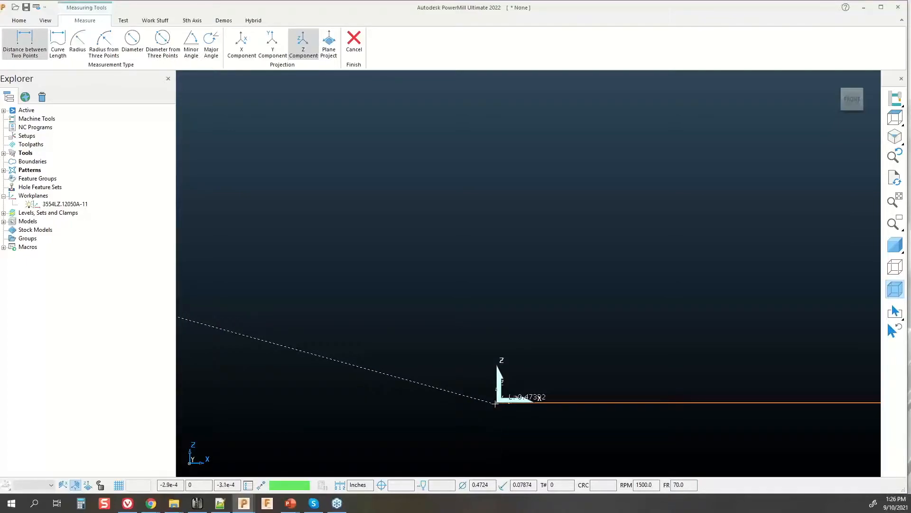
scroll(499, 408, "up", 2)
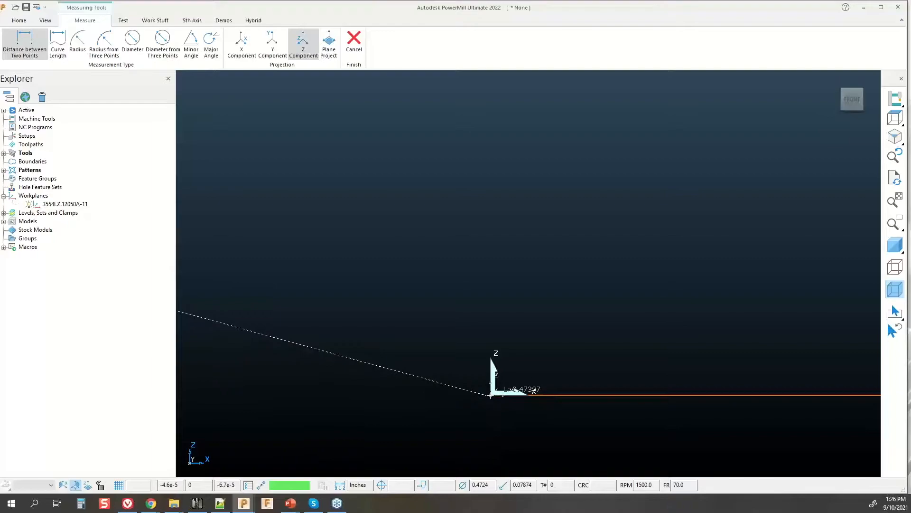
left_click(458, 413)
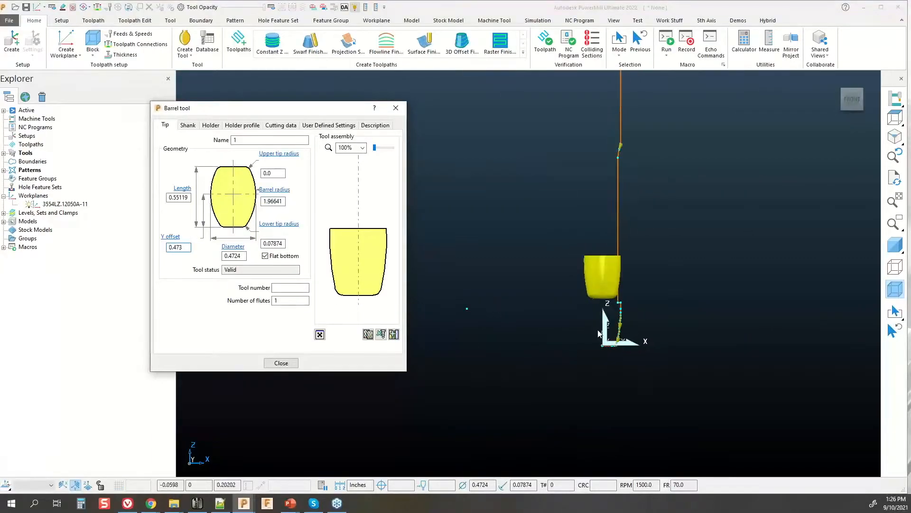
Step: Examine the barrel tool beside the profile and compare its Y offset with the cutting length
scroll(599, 334, "up", 3)
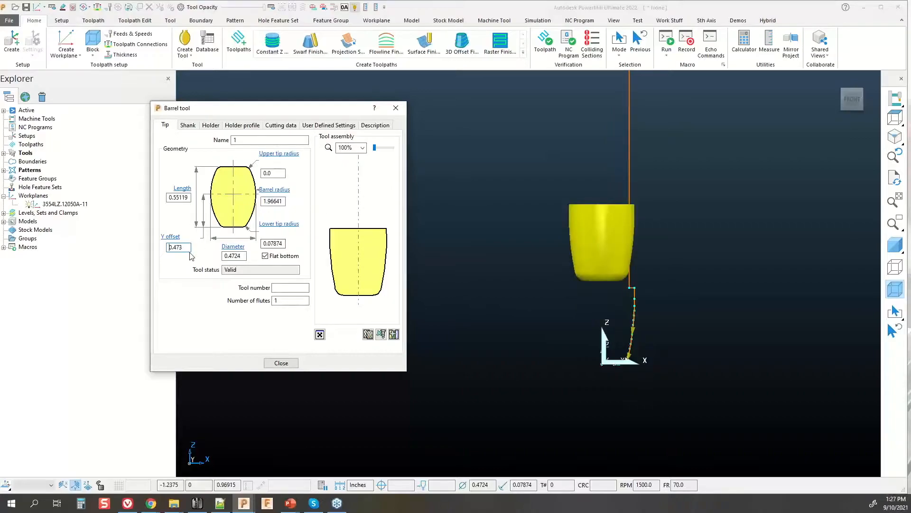
left_click_drag(178, 247, 166, 249)
key("ctrl+c")
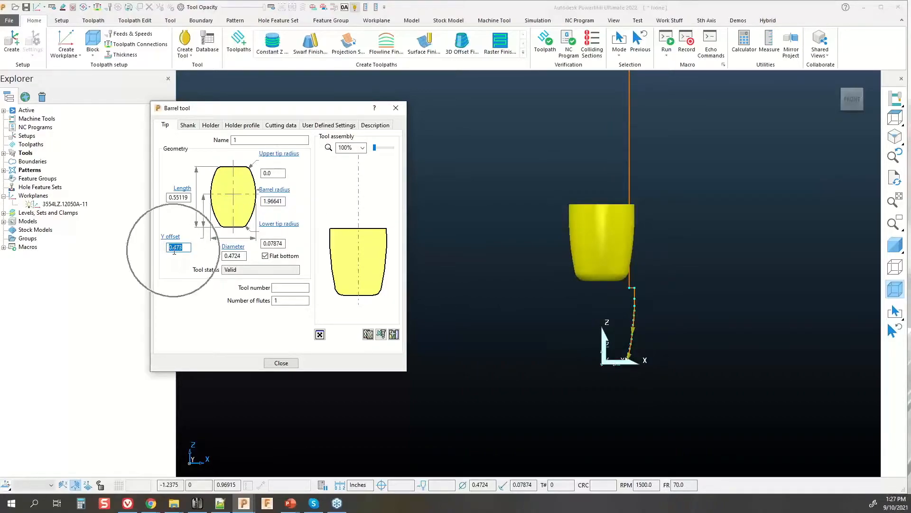
left_click(188, 197)
double_click(188, 197)
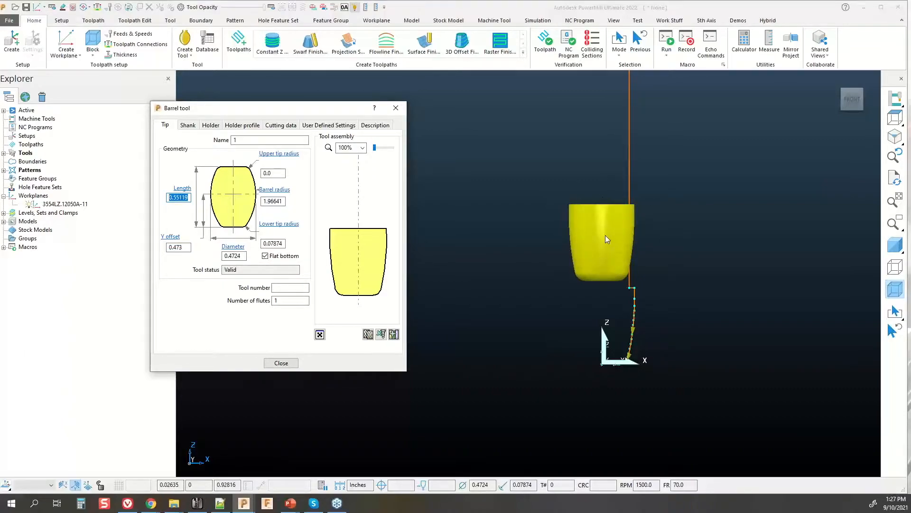
scroll(596, 238, "down", 1)
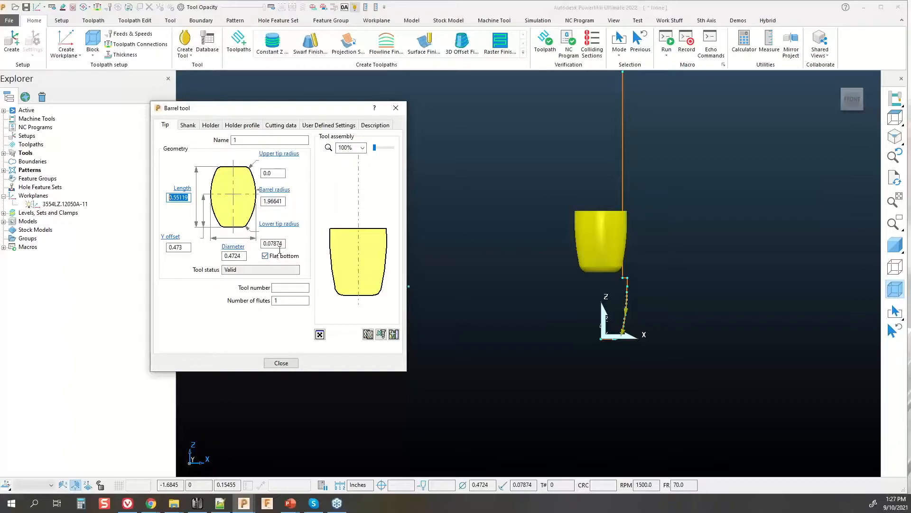
left_click(184, 247)
scroll(632, 308, "down", 1)
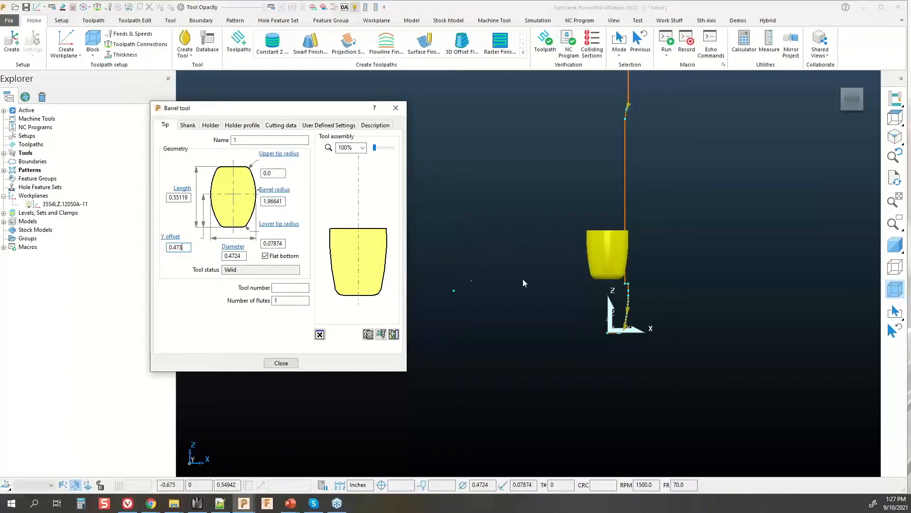
Step: Try a Y offset of 0.6, larger than the barrel tool's length
double_click(183, 250)
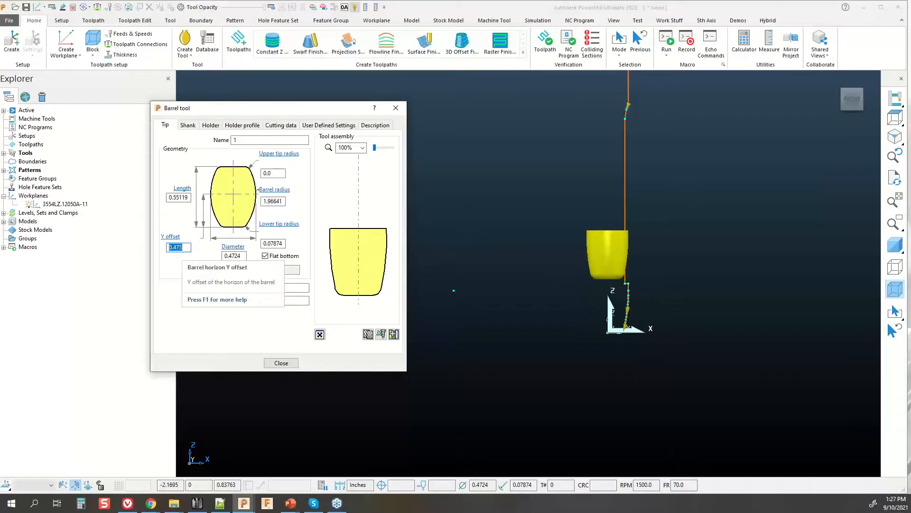
type(".6")
left_click(187, 197)
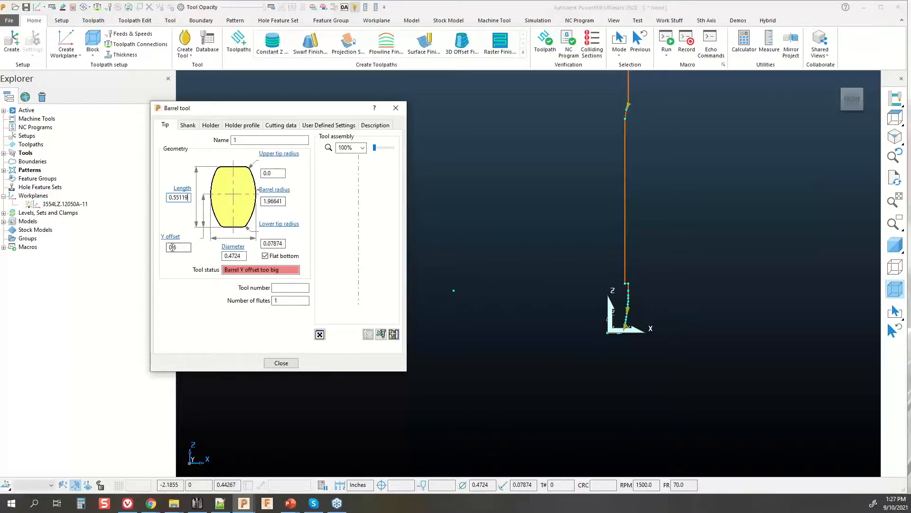
Step: Restore the Y offset to 0.473 by measuring again the Z distance from the arc's centre to the origin
left_click_drag(181, 249, 169, 244)
left_click(167, 239)
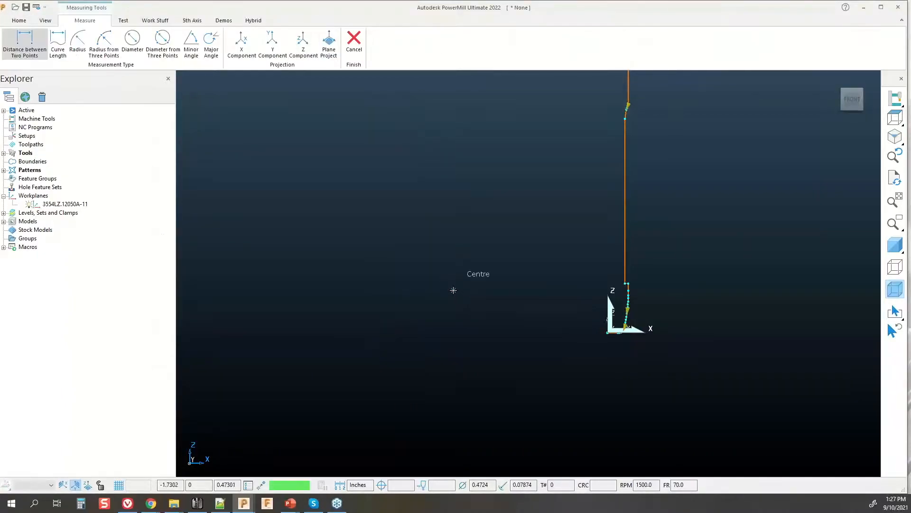
left_click(303, 41)
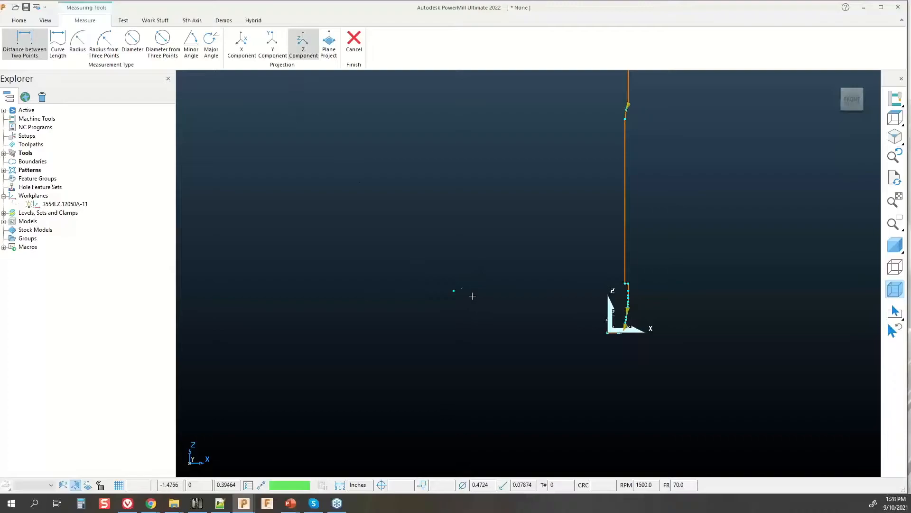
left_click(454, 290)
scroll(617, 330, "up", 5)
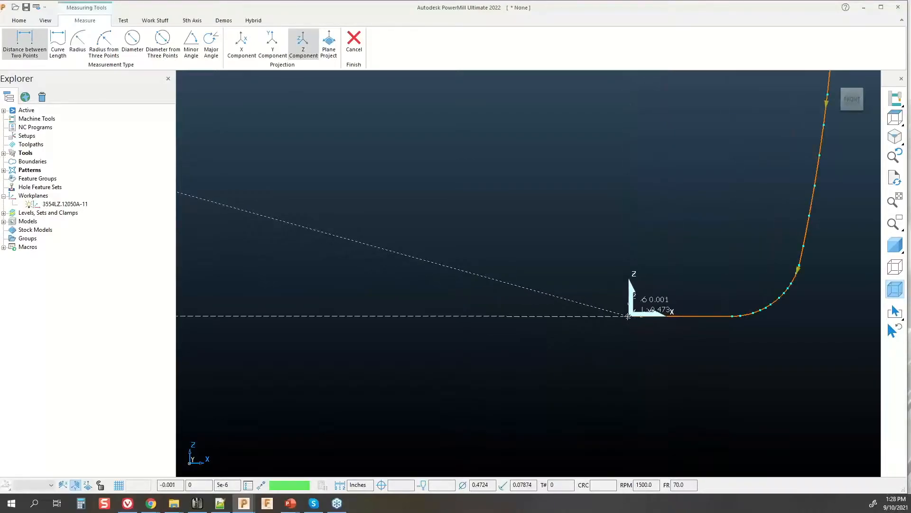
left_click(629, 315)
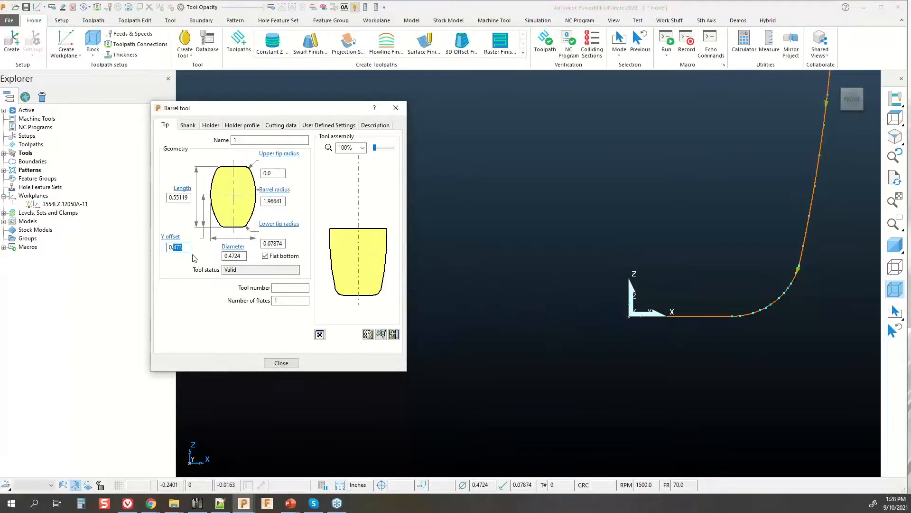
Step: Open the barrel tool's shank settings and copy only the selected shank profile curve into a new pattern
mouse_move(151, 506)
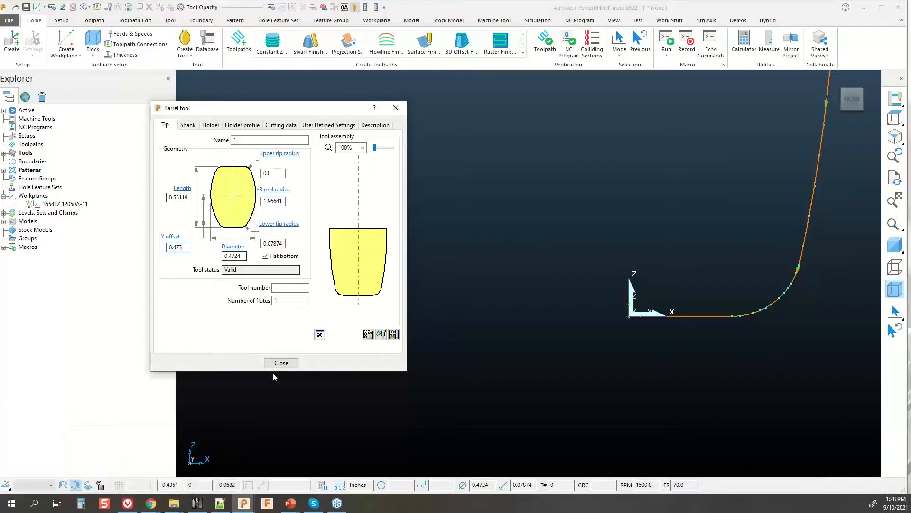
left_click(189, 125)
scroll(602, 351, "down", 6)
scroll(614, 240, "up", 3)
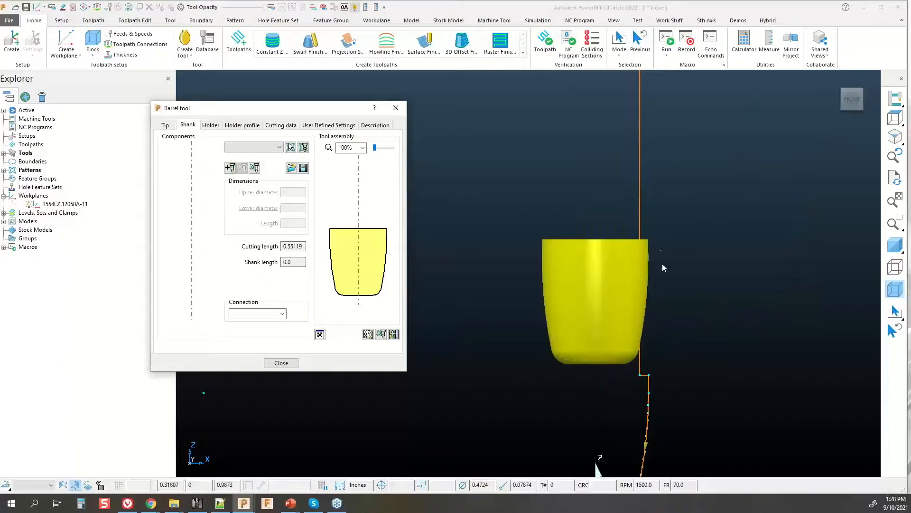
left_click(640, 230)
scroll(687, 275, "down", 5)
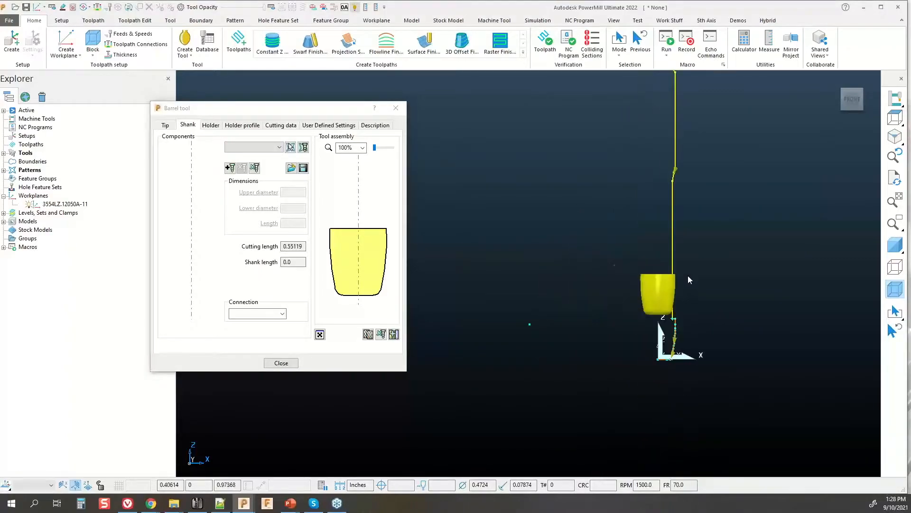
scroll(712, 213, "down", 1)
right_click(684, 183)
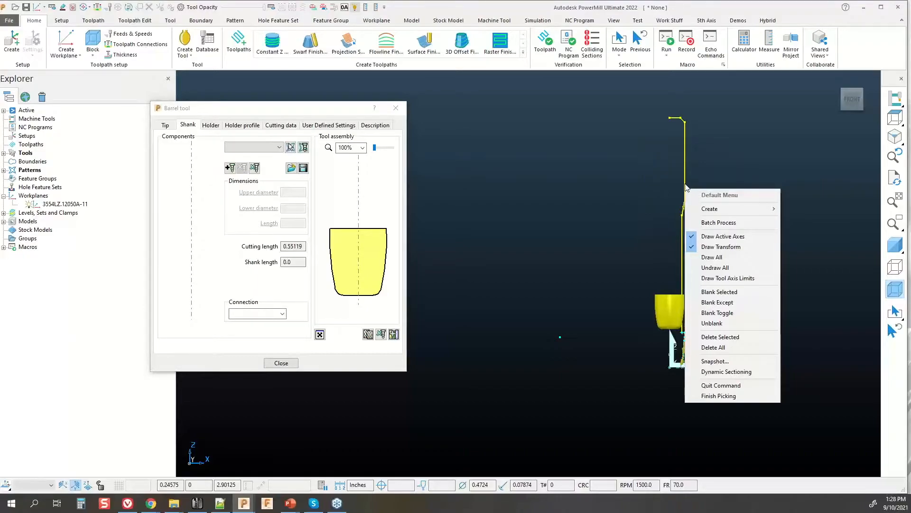
right_click(685, 181)
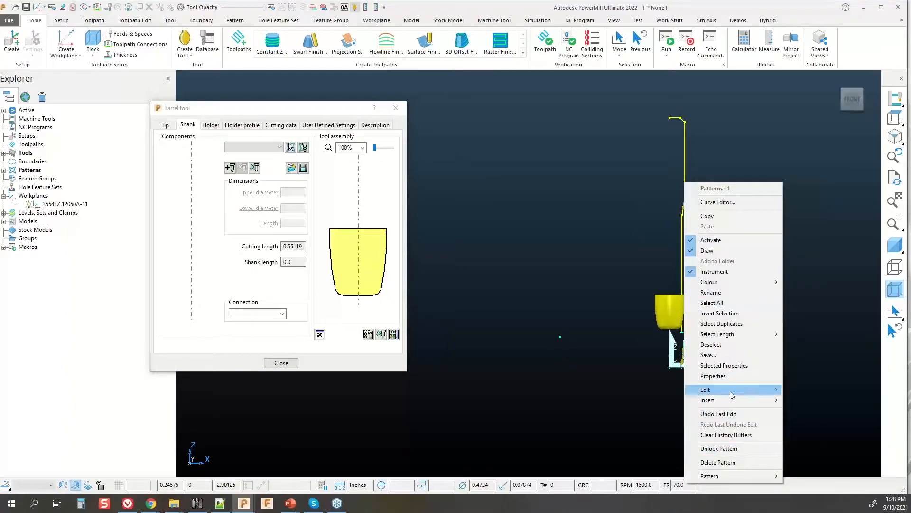
mouse_move(732, 393)
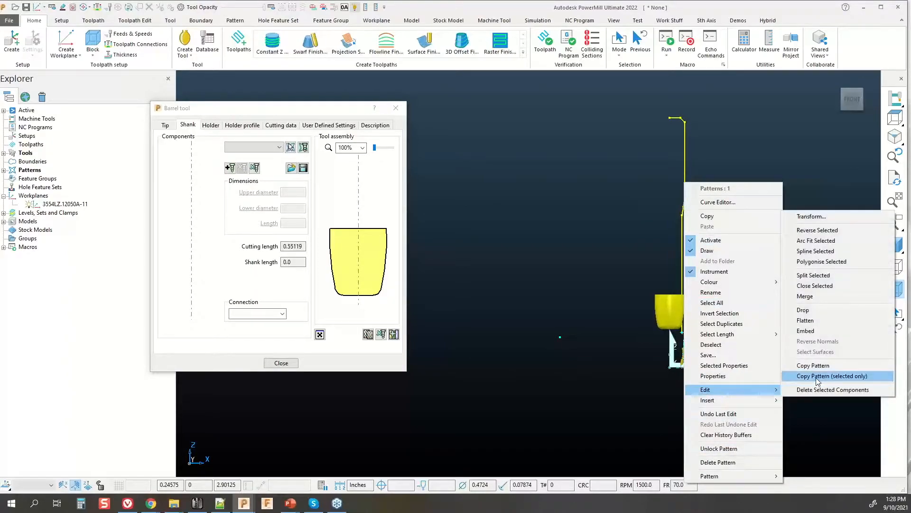
left_click(816, 377)
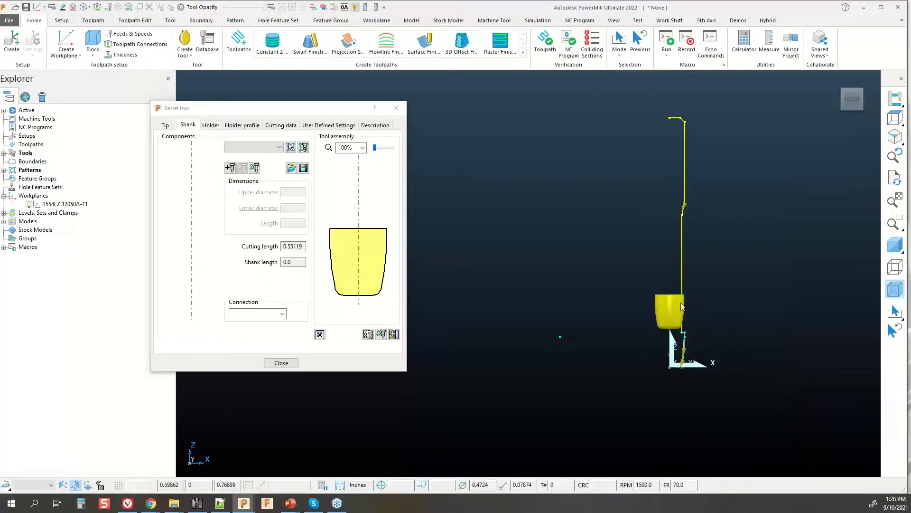
Step: Create the tool's shank from the copied pattern 1_1 and close the tool dialog
left_click(280, 148)
left_click(243, 173)
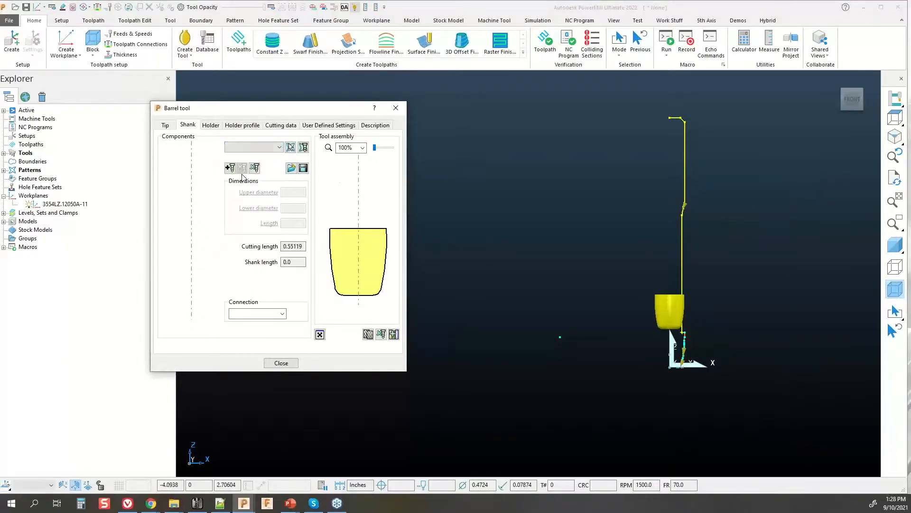
left_click(302, 149)
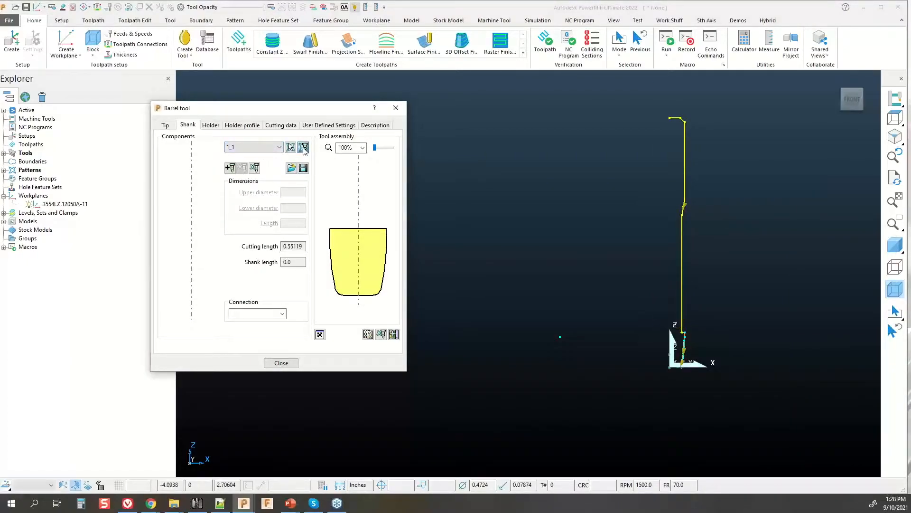
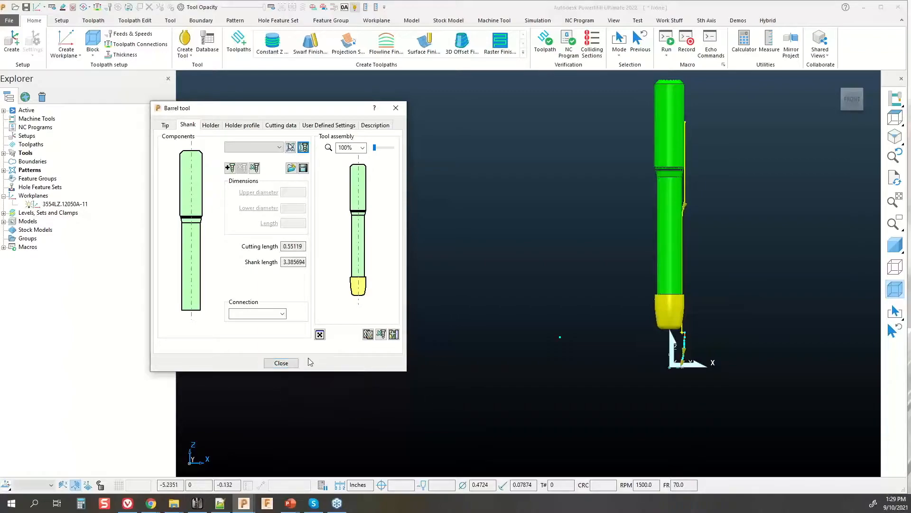
left_click(281, 364)
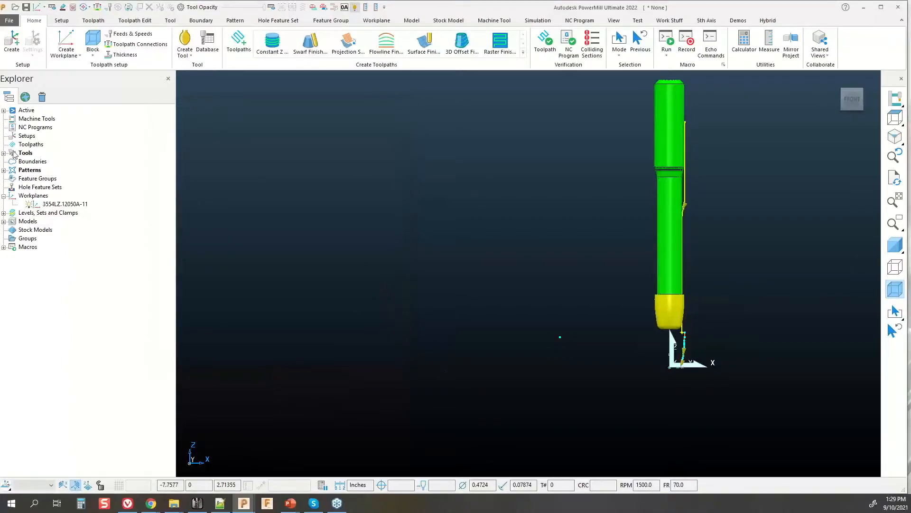
Step: Show the tool and model entries in the Explorer and copy the name of model 3554LZ.12050A
left_click(4, 153)
right_click(46, 163)
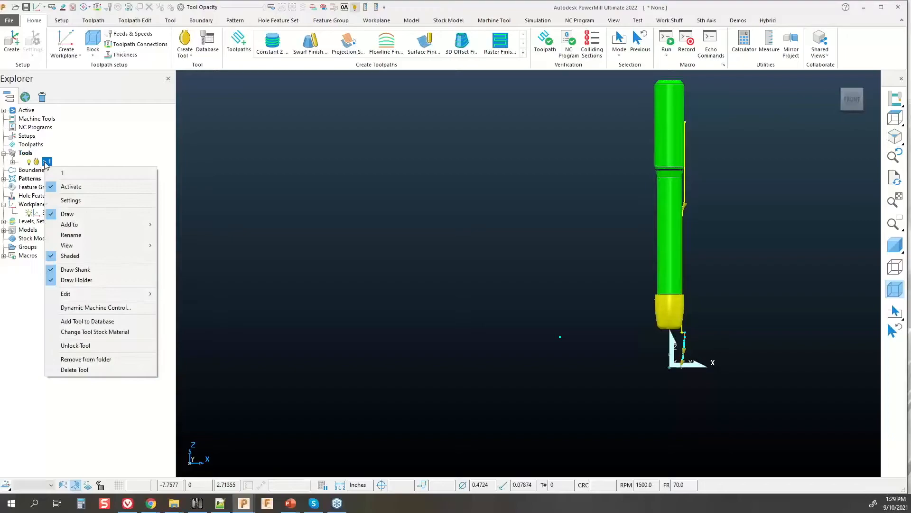
left_click(278, 169)
left_click(63, 213)
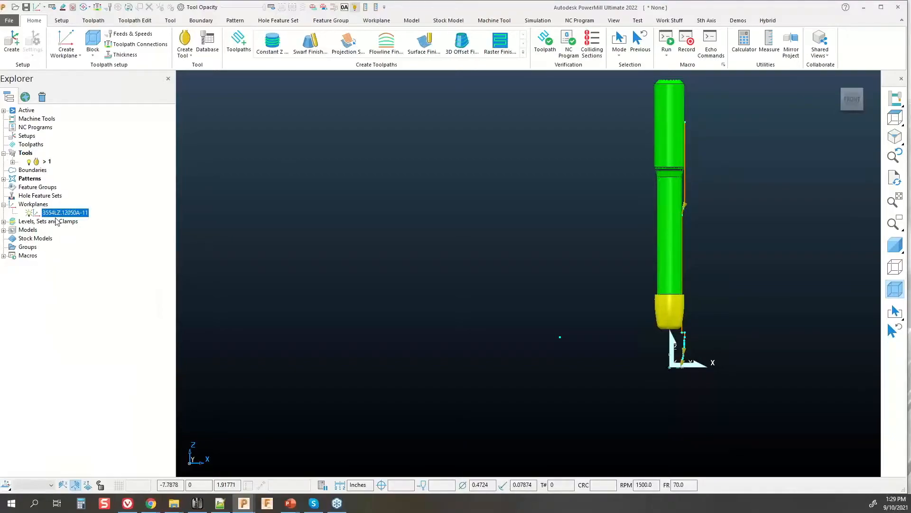
left_click(62, 213)
left_click(4, 230)
left_click(46, 239)
left_click(55, 241)
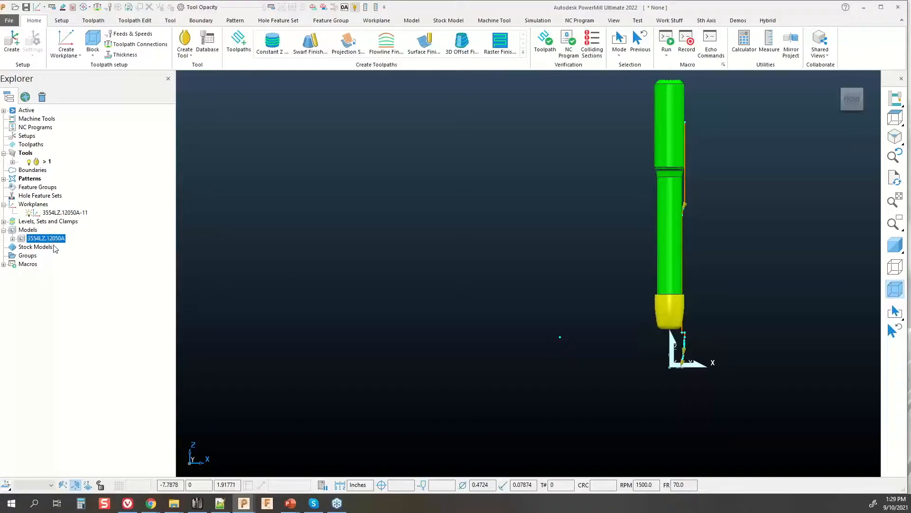
right_click(54, 243)
left_click(72, 270)
Step: Rename the barrel tool as 3554LZ_12050A, using the copied model name with an underscore in place of the dot
left_click(49, 162)
left_click(48, 162)
right_click(50, 162)
left_click(62, 202)
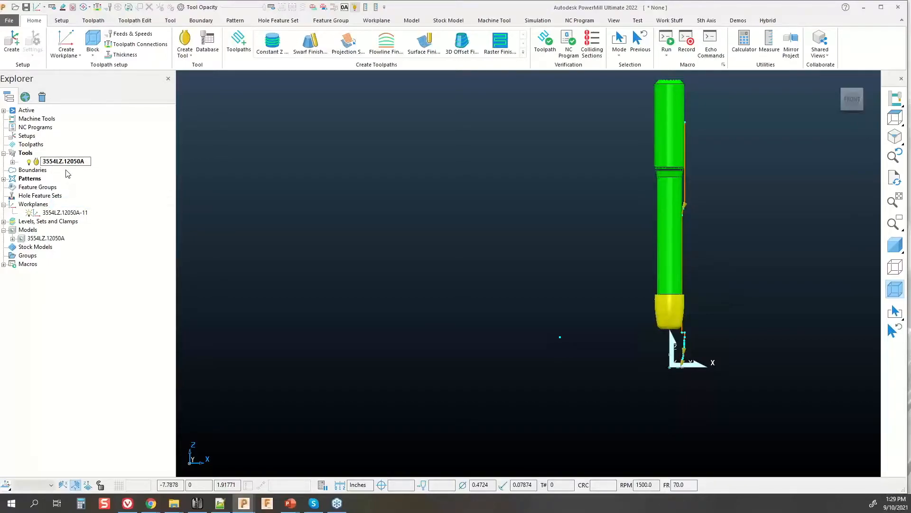
key("BackSpace")
type("_")
key("Return")
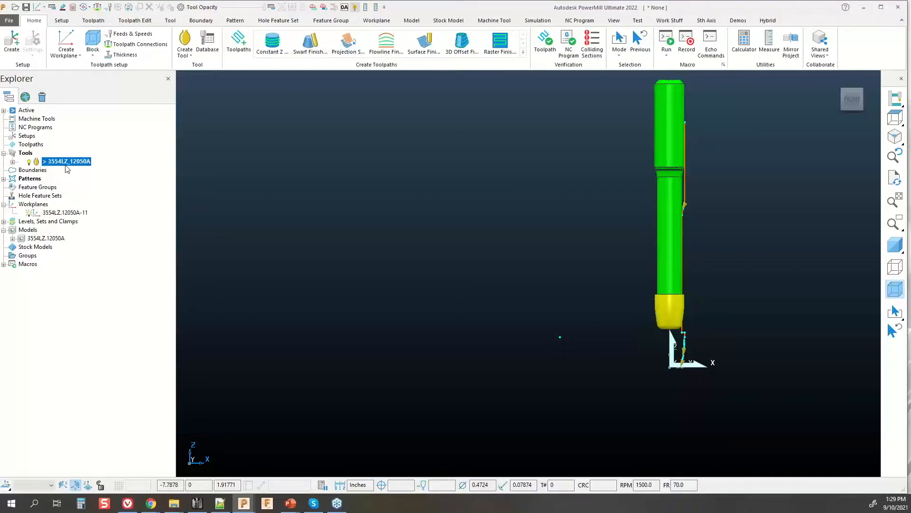
Step: Review the tool database export options for tool 3554LZ_12050A without exporting it
left_click(49, 162)
left_click(38, 162)
right_click(43, 163)
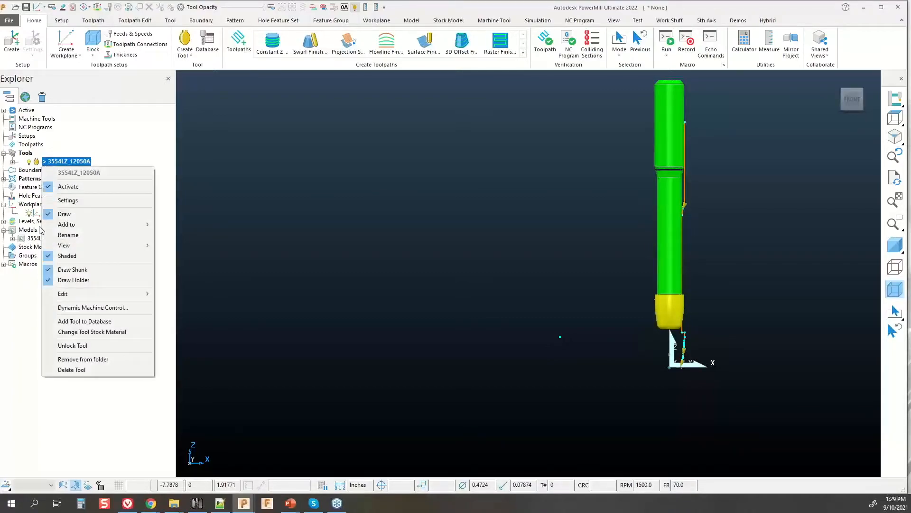
left_click(97, 321)
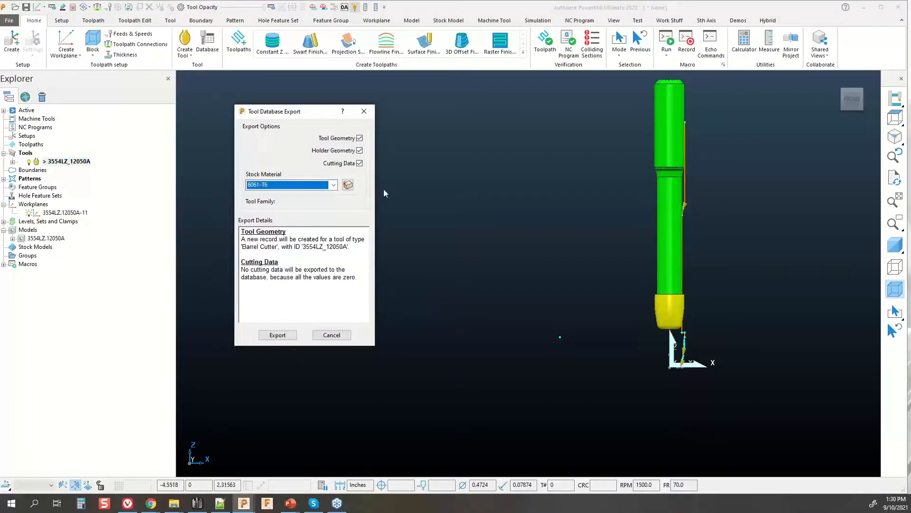
left_click(327, 336)
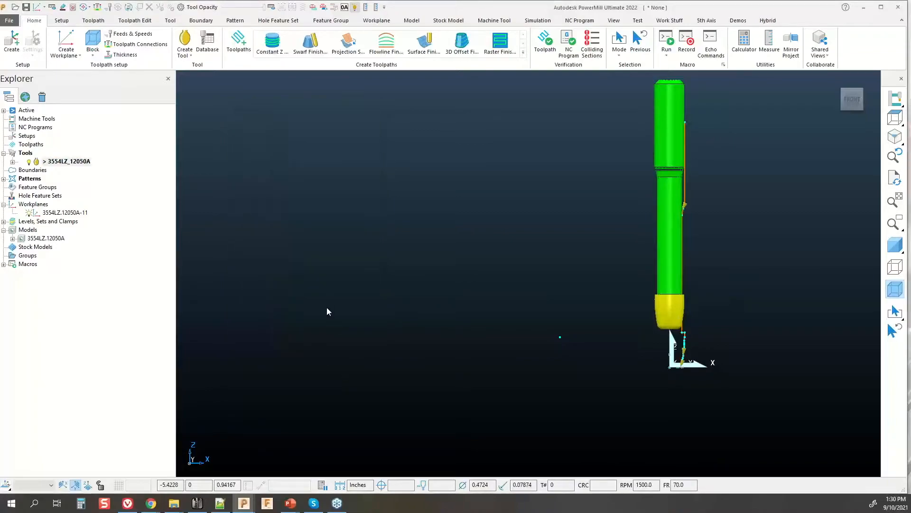
Step: Delete all entities from the current session and reset it
scroll(326, 307, "down", 4)
middle_click_drag(603, 254, 541, 267, "shift")
scroll(474, 317, "up", 3)
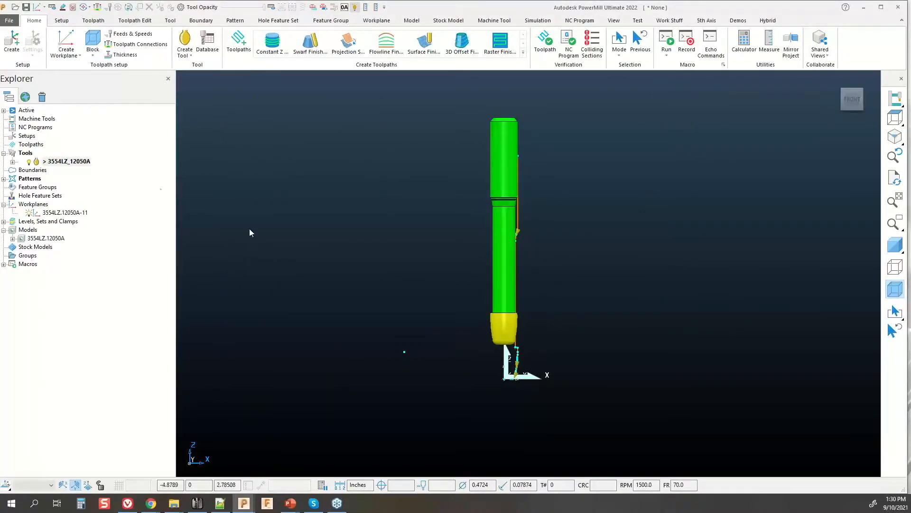
right_click(134, 196)
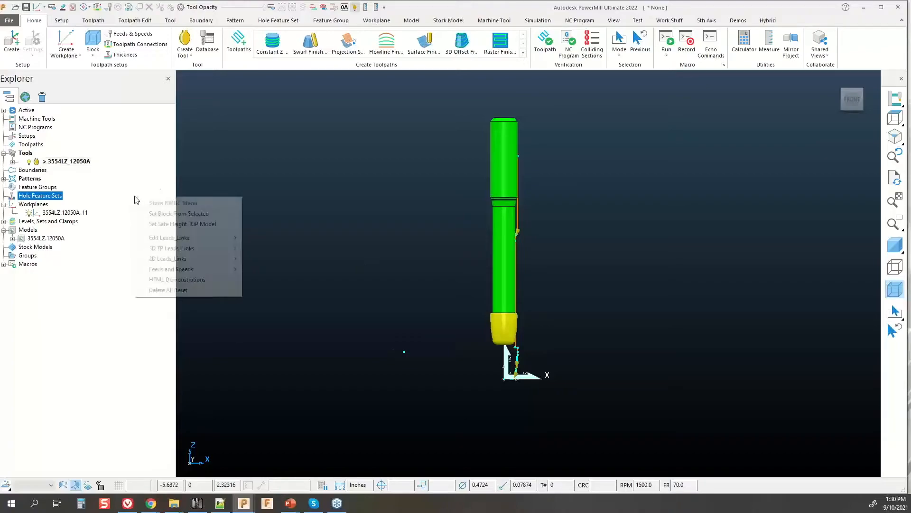
left_click(157, 290)
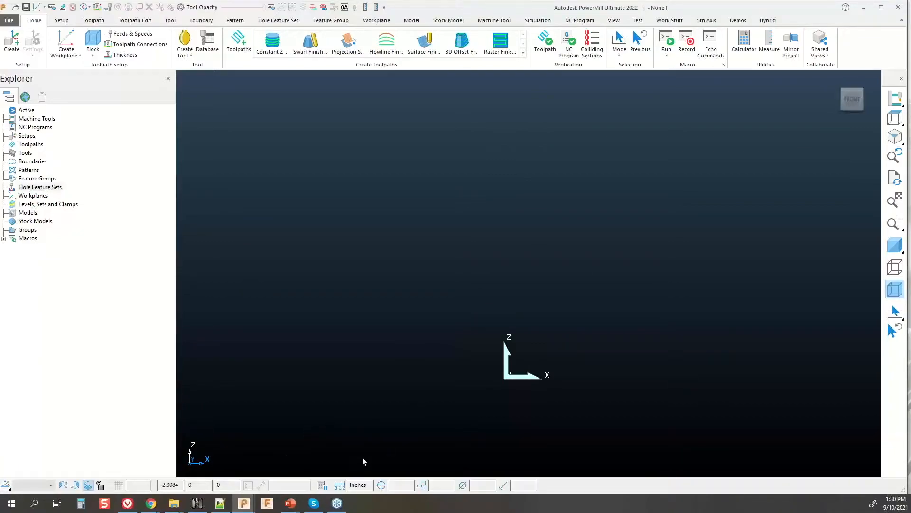
Step: Import 8535100.stp from the Leveraging Spherical tipped tools in Powermill folder and close the translation report
left_click(248, 506)
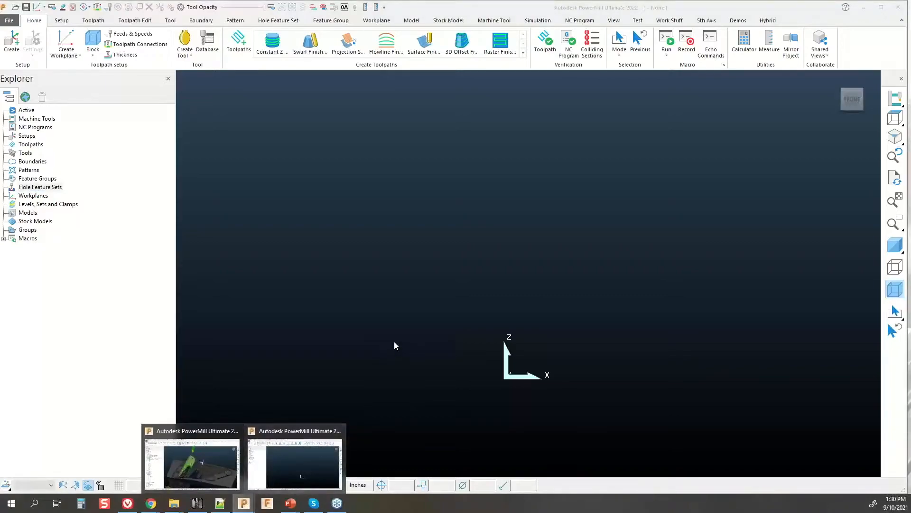
left_click(461, 364)
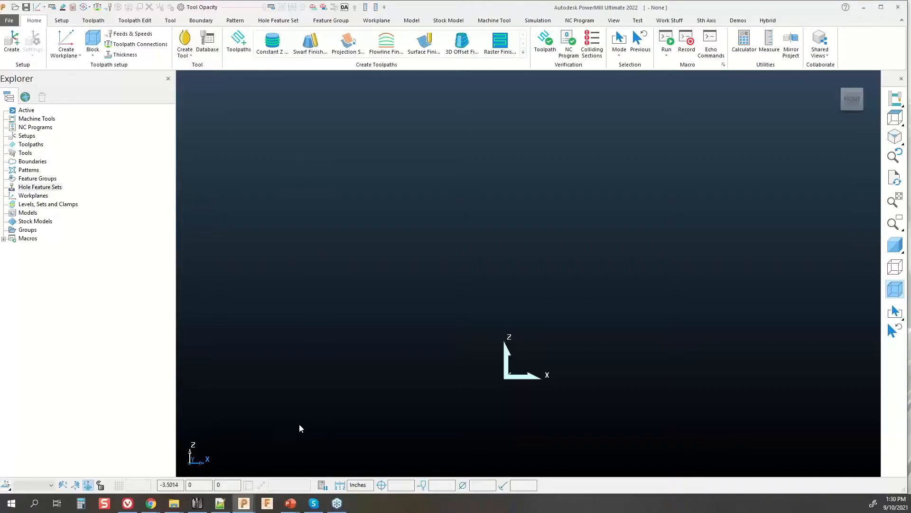
left_click(175, 503)
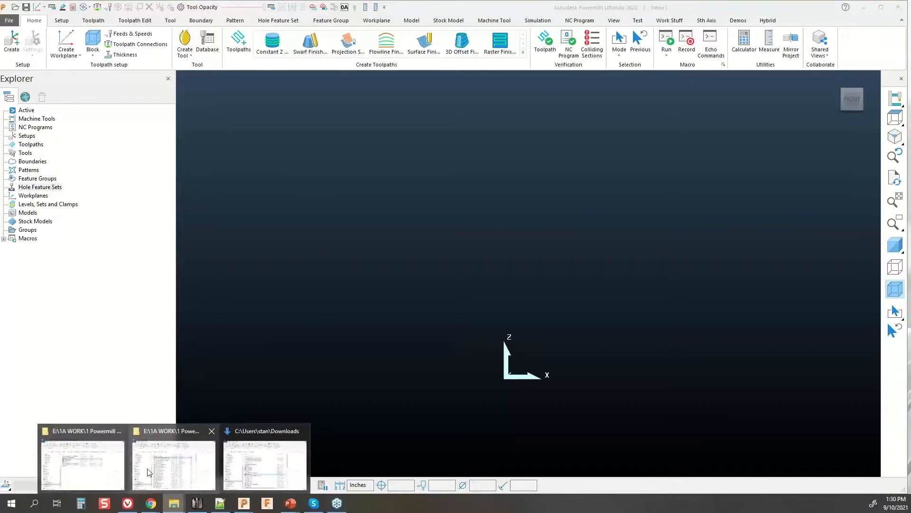
left_click(151, 422)
left_click(121, 256)
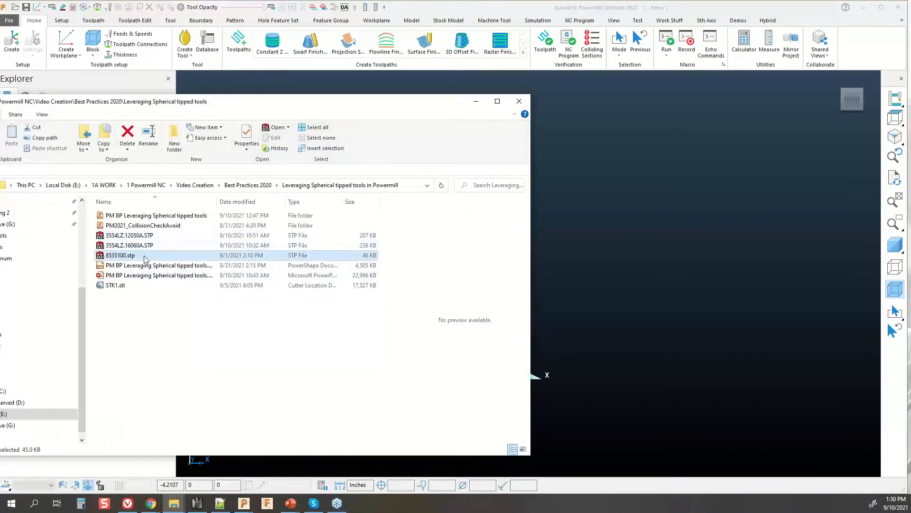
left_click_drag(142, 258, 584, 255)
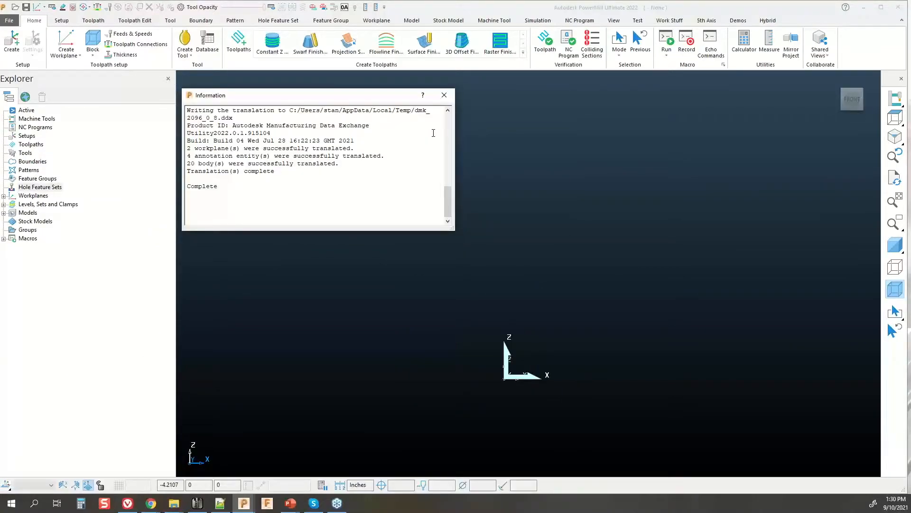
left_click(449, 97)
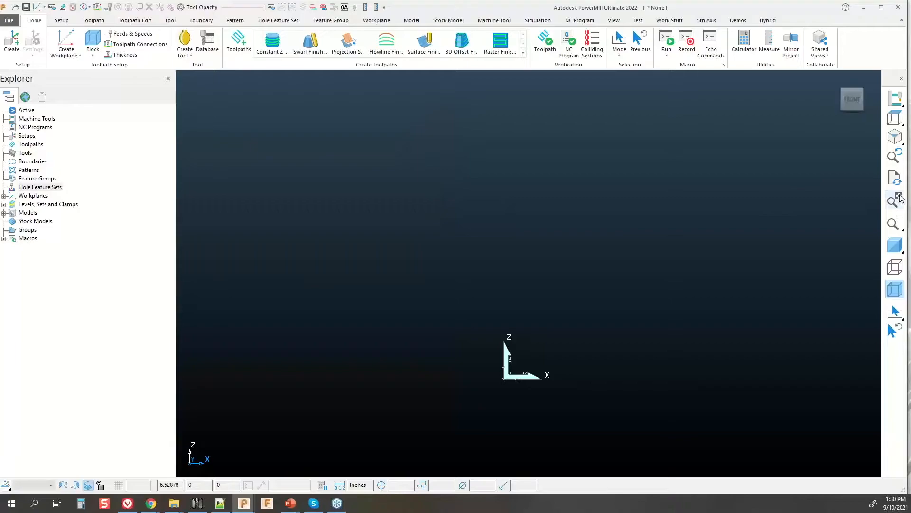
Step: Display the whole imported cutter model with multicolour shading and examine its tip, neck and shank surfaces
left_click(889, 244)
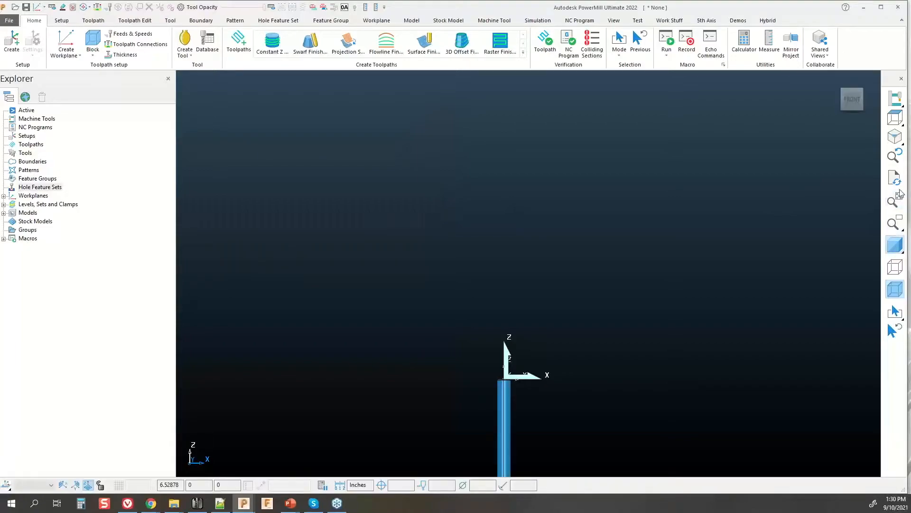
left_click(893, 202)
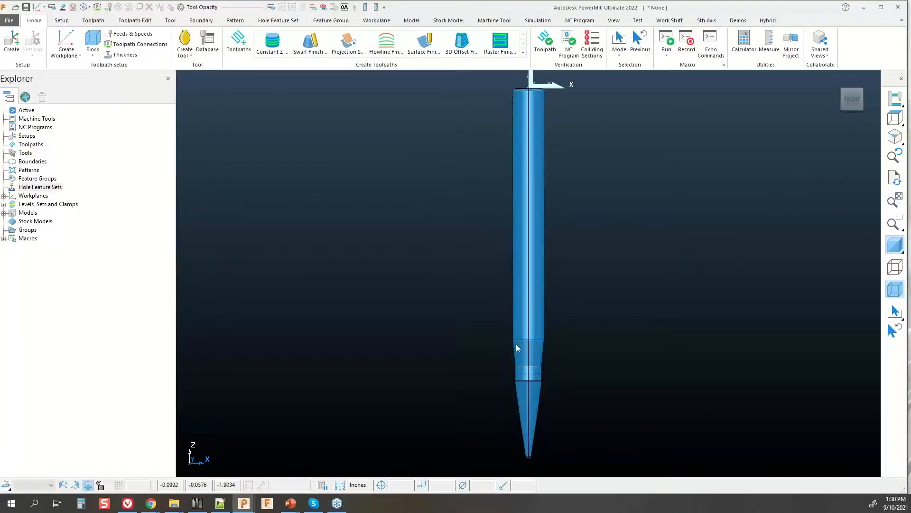
mouse_move(893, 247)
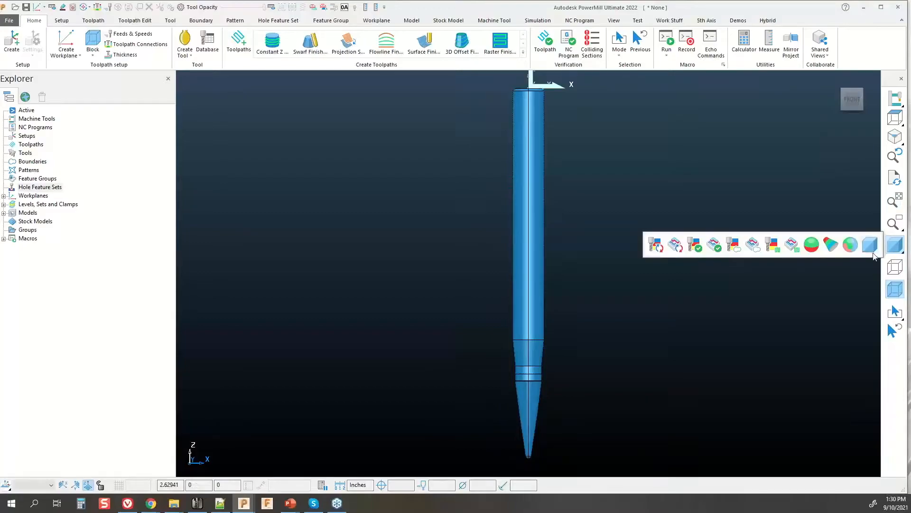
left_click(852, 247)
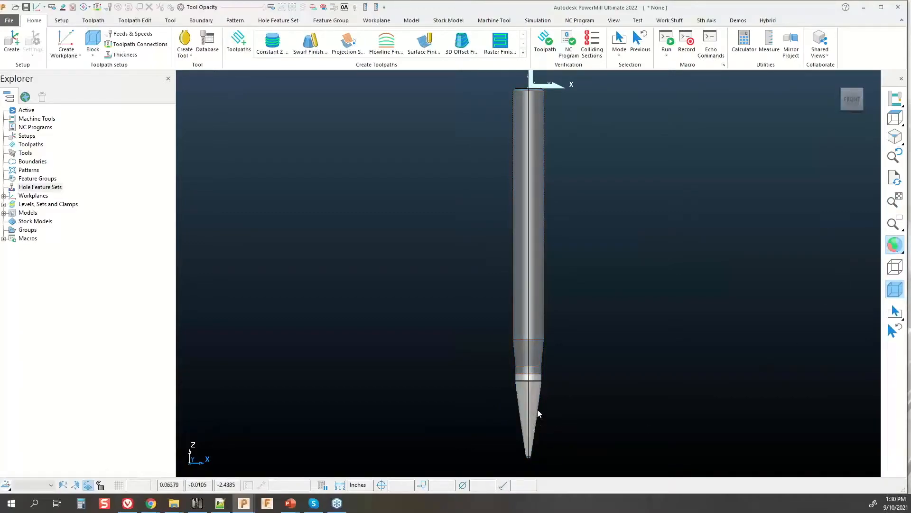
scroll(532, 420, "up", 2)
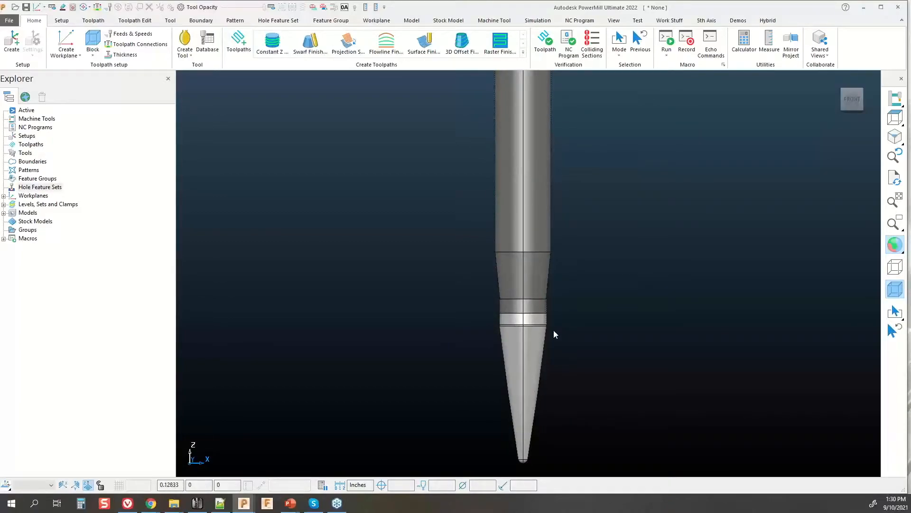
left_click(531, 316)
scroll(531, 319, "down", 4)
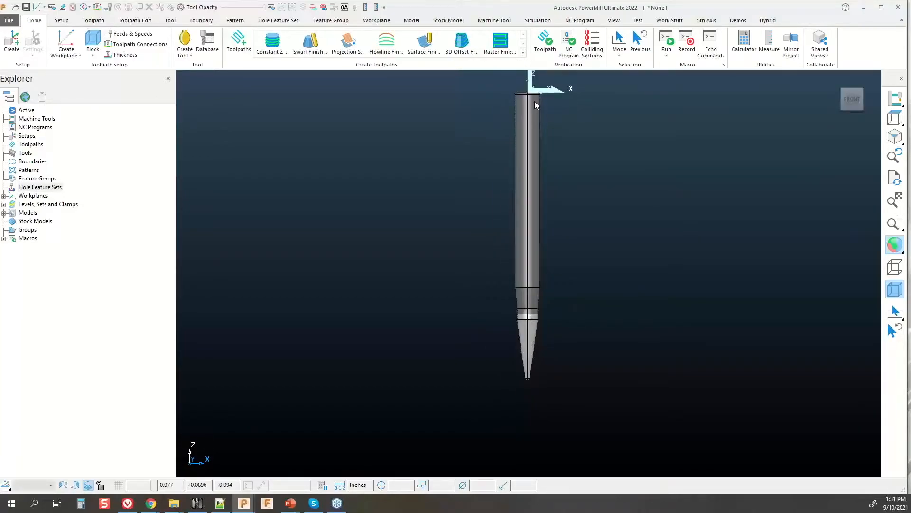
scroll(604, 311, "down", 2)
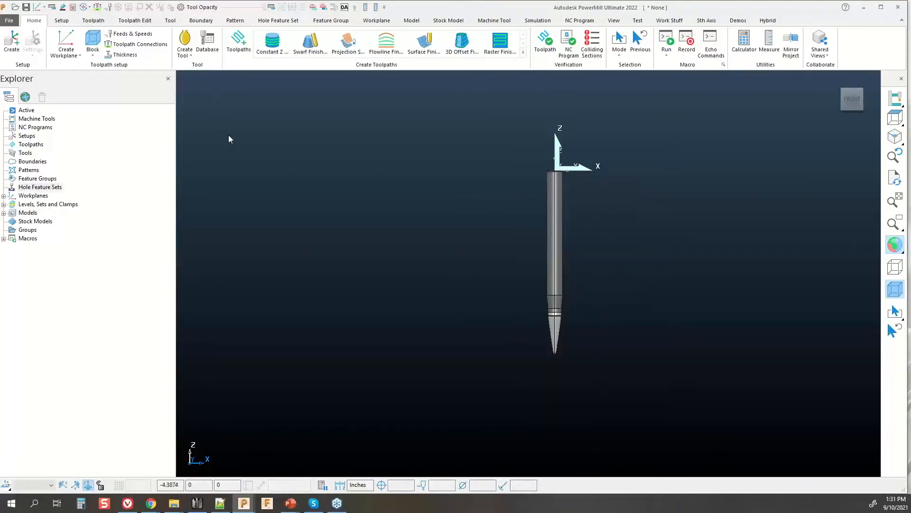
left_click(191, 56)
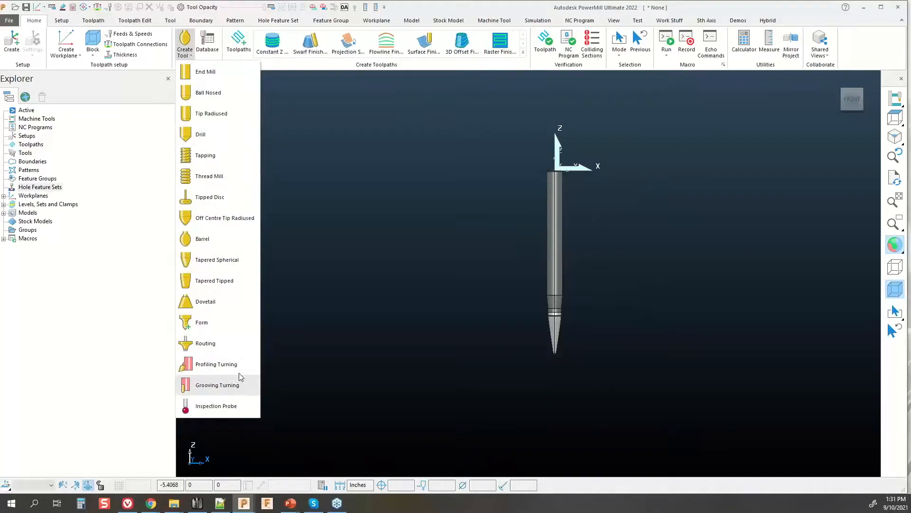
left_click(217, 322)
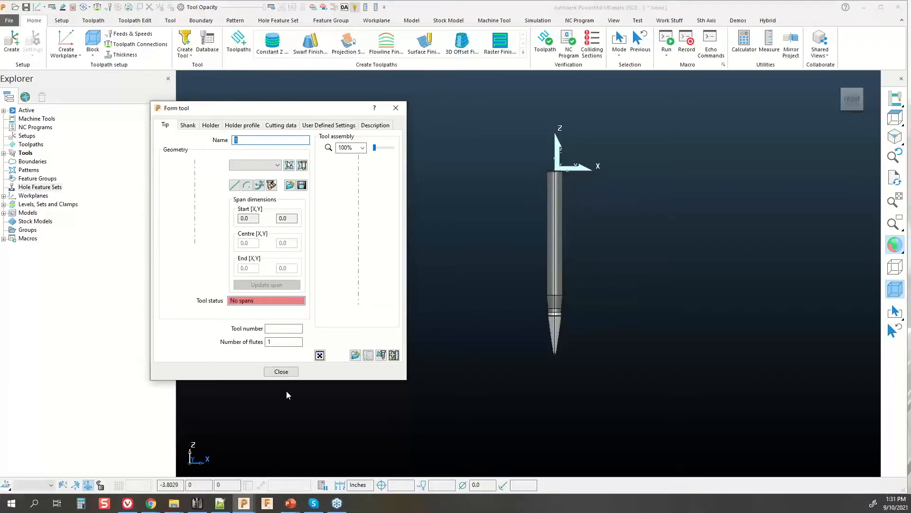
left_click(281, 371)
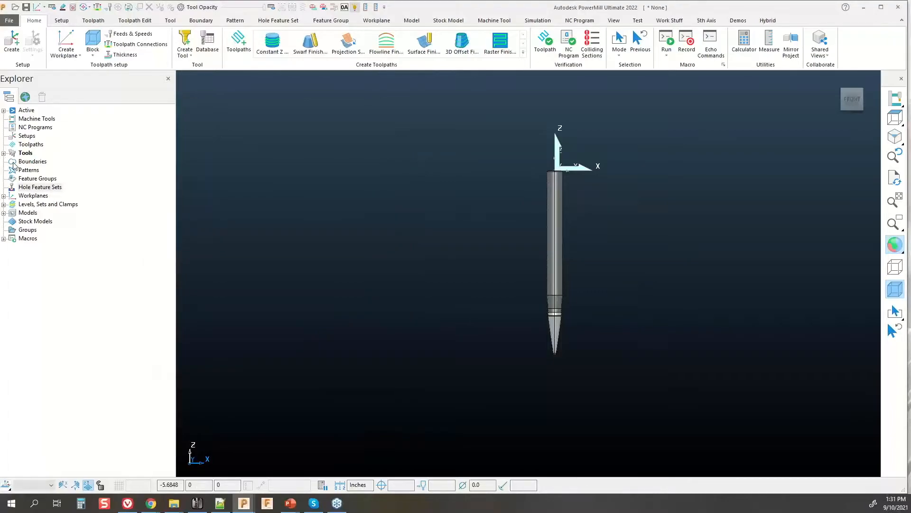
left_click(4, 153)
left_click(46, 162)
right_click(43, 162)
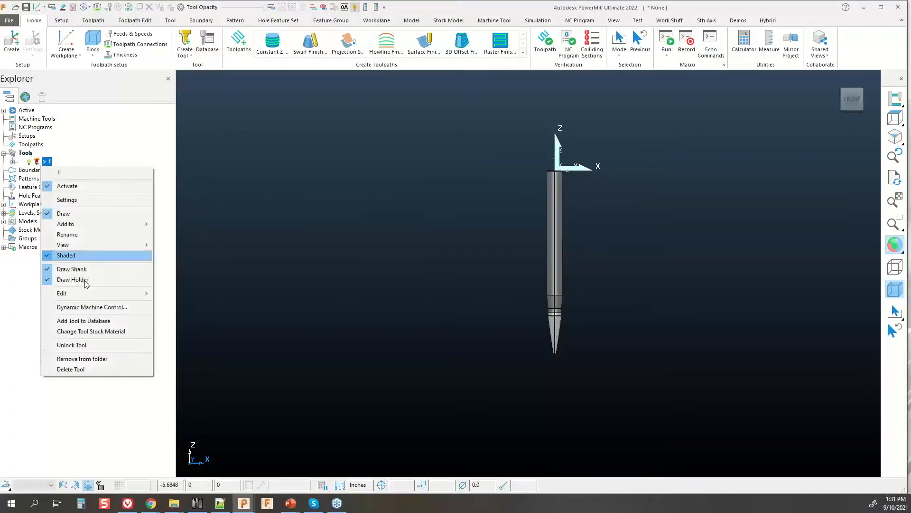
left_click(97, 368)
Step: Select model 8535100 and run the From Tools and Holders macro with the TIP and SHANK options
left_click(738, 20)
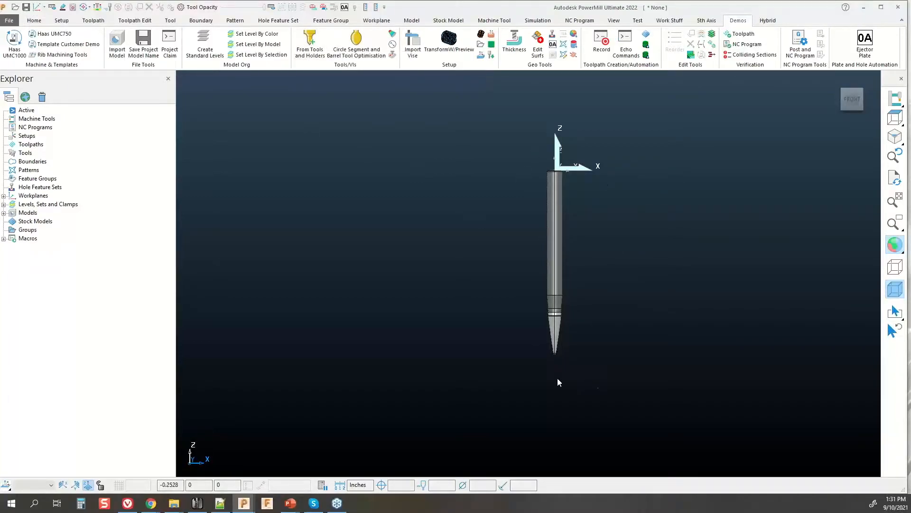
double_click(12, 212)
left_click(38, 221)
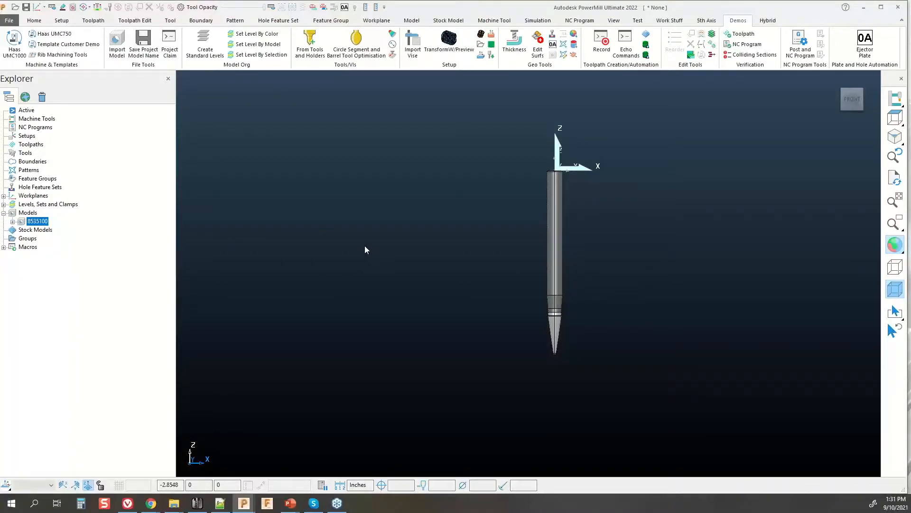
left_click(311, 57)
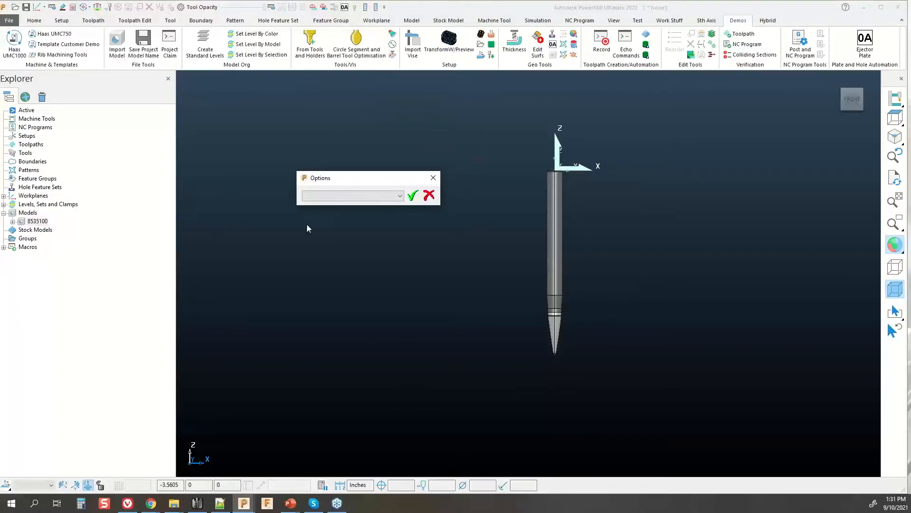
left_click(350, 196)
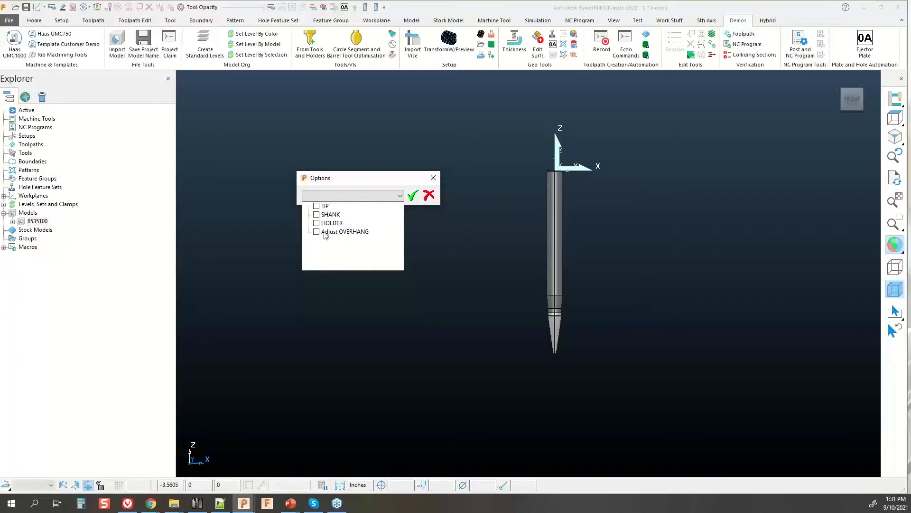
left_click(316, 206)
left_click(316, 215)
left_click(412, 199)
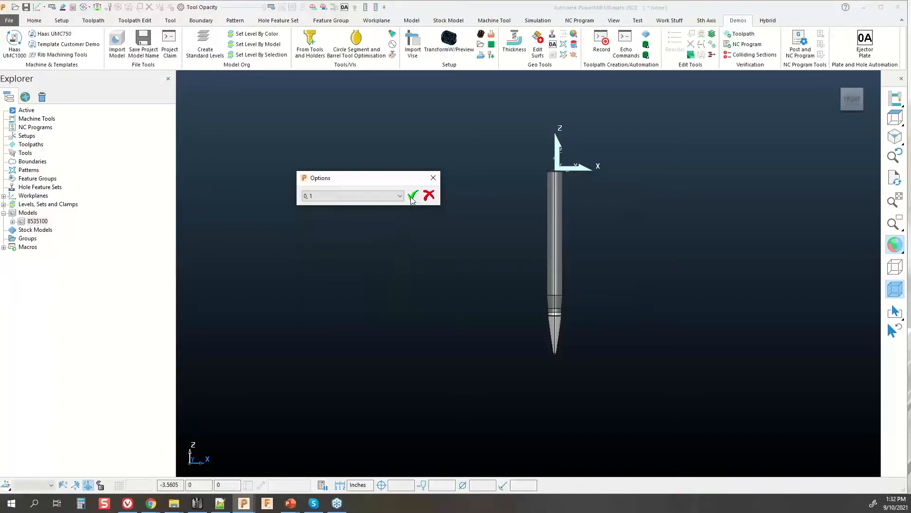
left_click(413, 197)
Step: Generate the cutter from the model as a form tool and show its entry under Tools
left_click(375, 208)
left_click(339, 226)
left_click(422, 208)
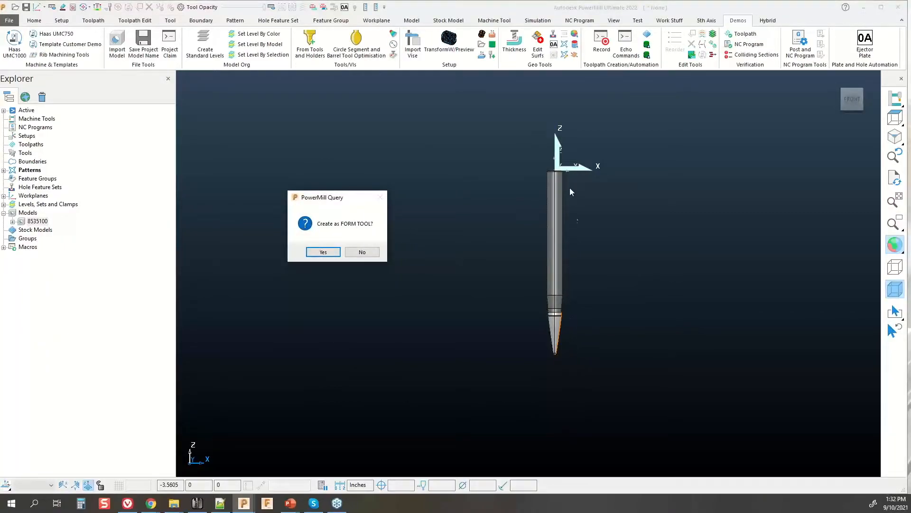
left_click_drag(351, 197, 357, 202)
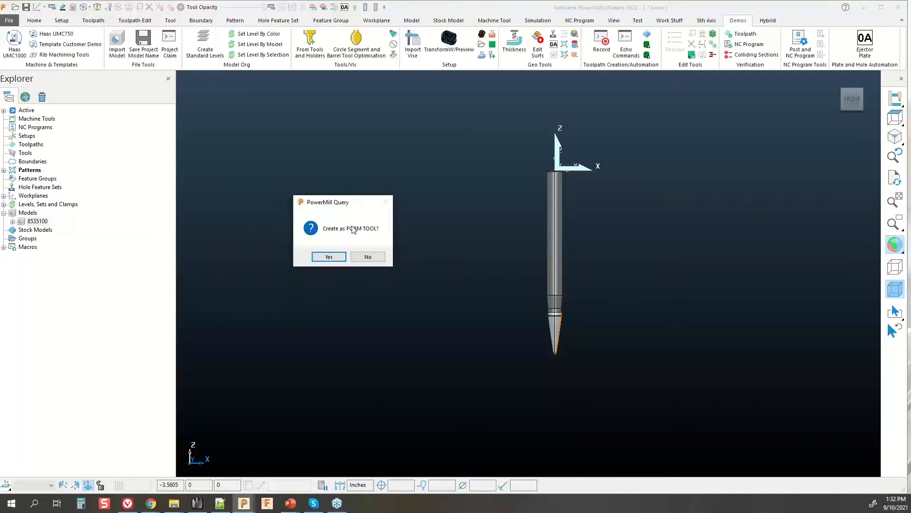
left_click(328, 257)
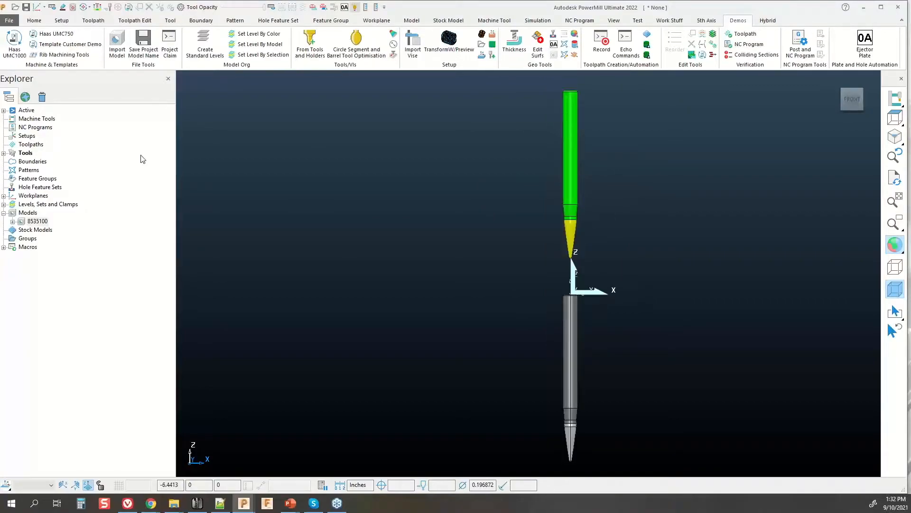
left_click(4, 153)
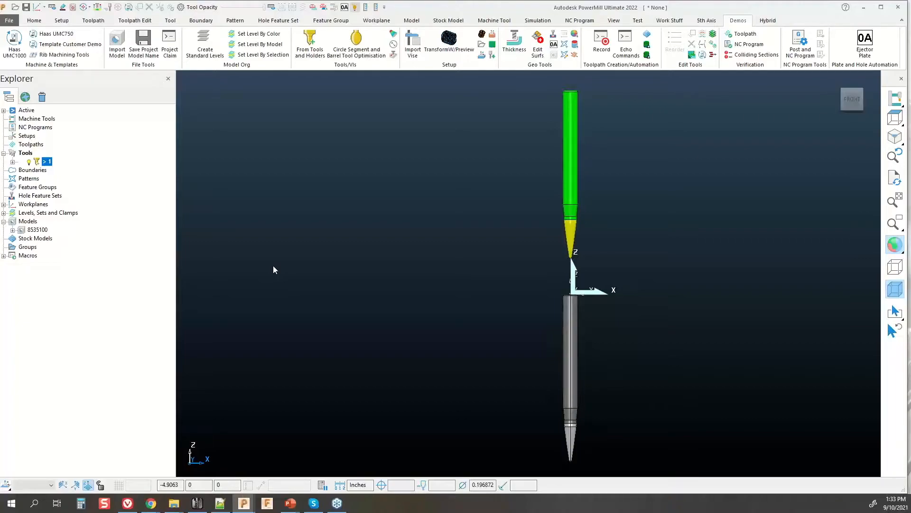
Step: Switch to the PowerMill window with the PM BP Leveraging Spherical tipped tools project and inspect the displayed toolpath on the part
left_click(329, 252)
key("super+Tab")
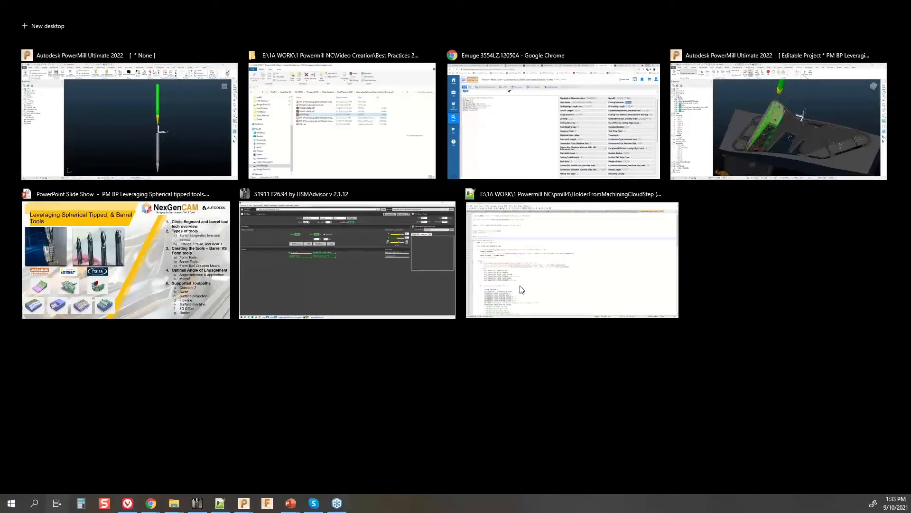
left_click(819, 155)
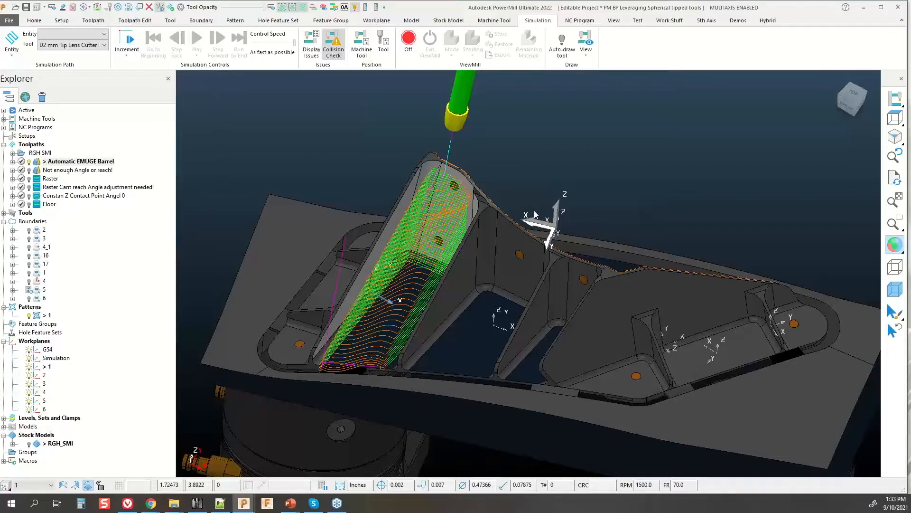
middle_click_drag(499, 284, 607, 236)
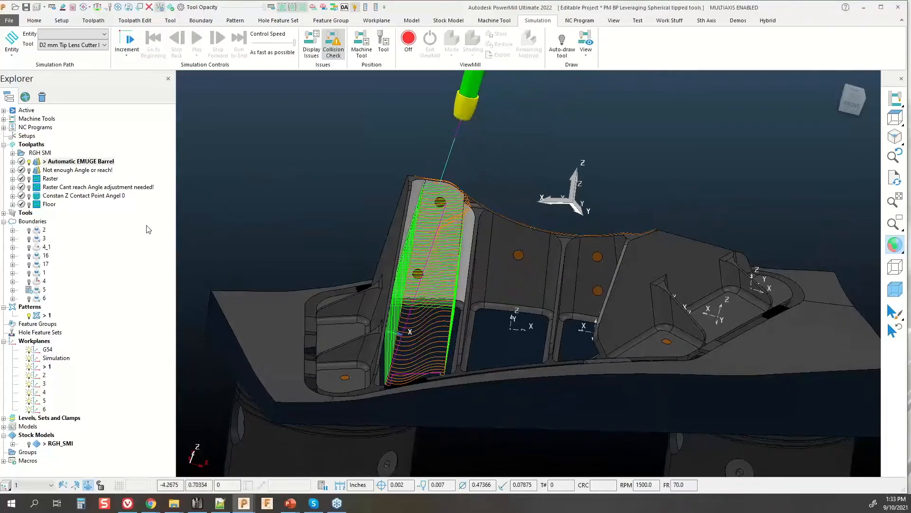
Step: Examine the cutter, its holder and the Automatic EMUGE Barrel toolpath on the angled wall from several angles
scroll(296, 199, "down", 5)
scroll(364, 218, "up", 6)
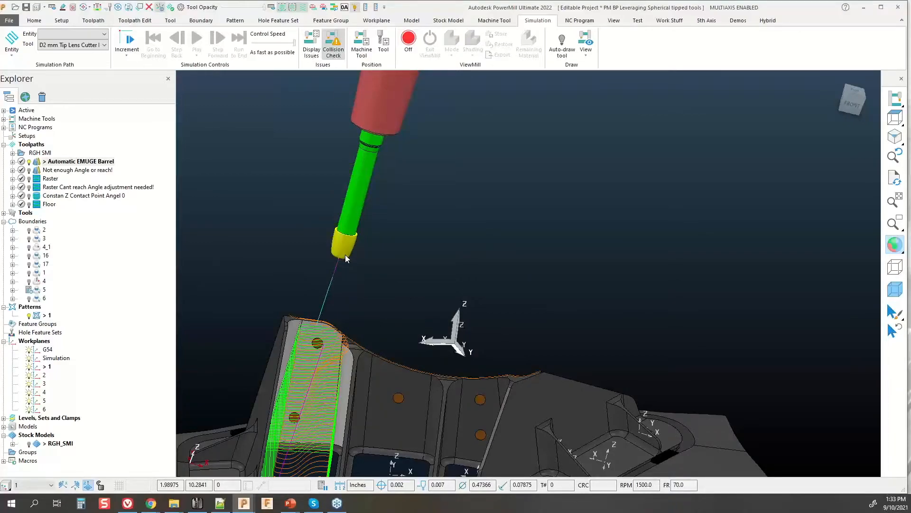
scroll(372, 289, "down", 4)
middle_click_drag(432, 297, 362, 242)
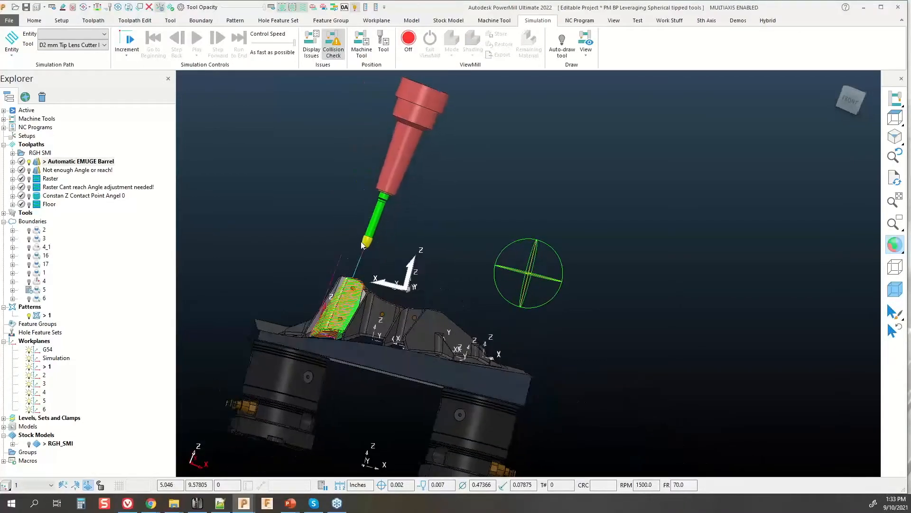
scroll(358, 237, "up", 3)
middle_click_drag(390, 284, 501, 229)
scroll(500, 228, "down", 3)
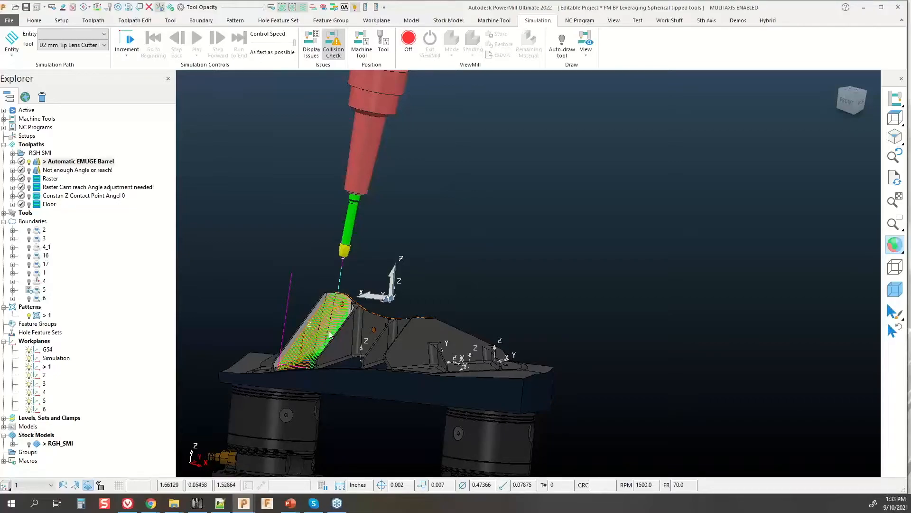
scroll(319, 343, "up", 3)
middle_click_drag(328, 354, 489, 409)
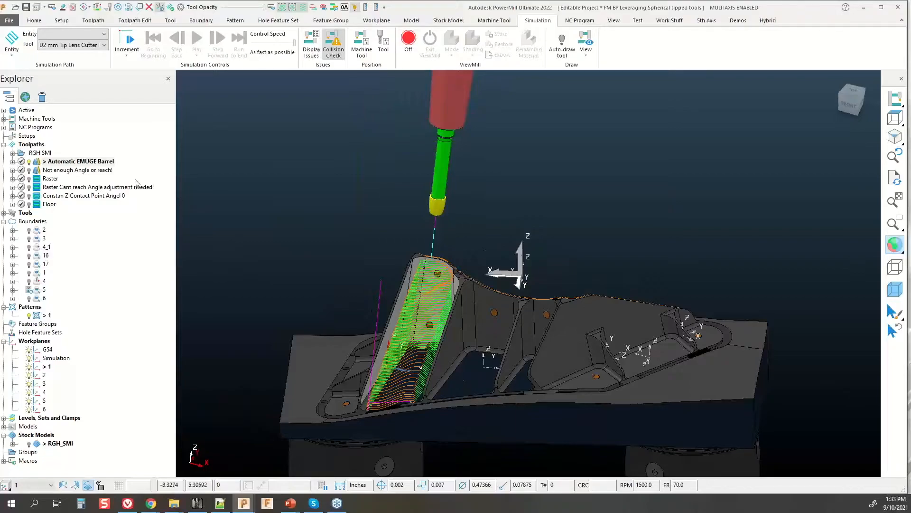
Step: Open the settings of the Automatic EMUGE Barrel toolpath and show its tool axis options, with the dialog moved clear of the part
left_click(61, 162)
key("F2")
double_click(36, 162)
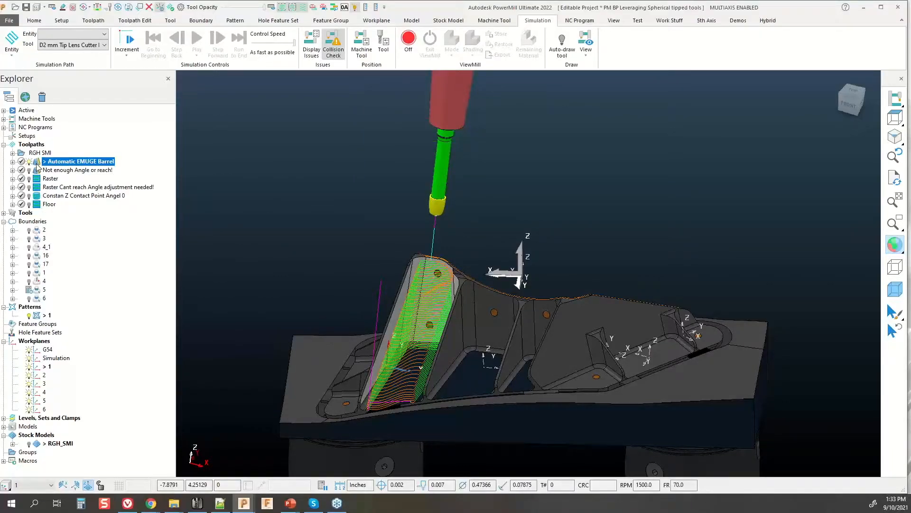
right_click(37, 164)
left_click(60, 191)
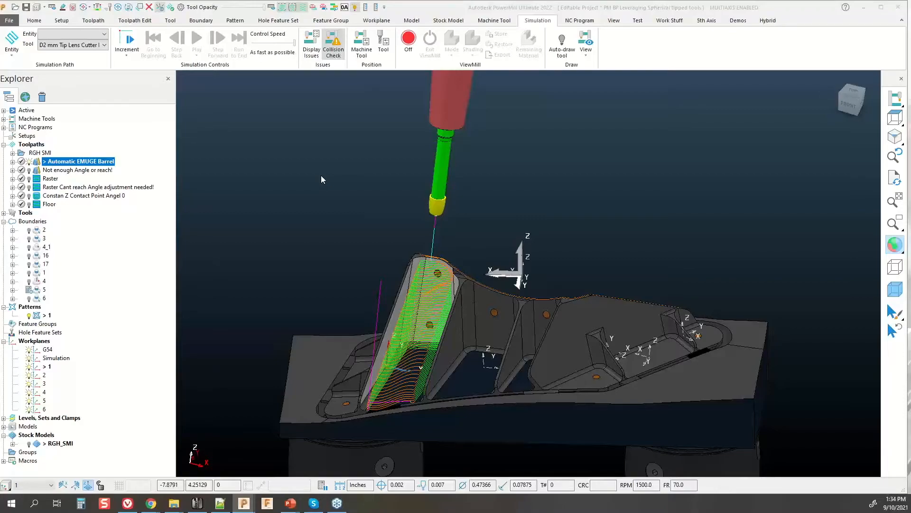
key("ctrl")
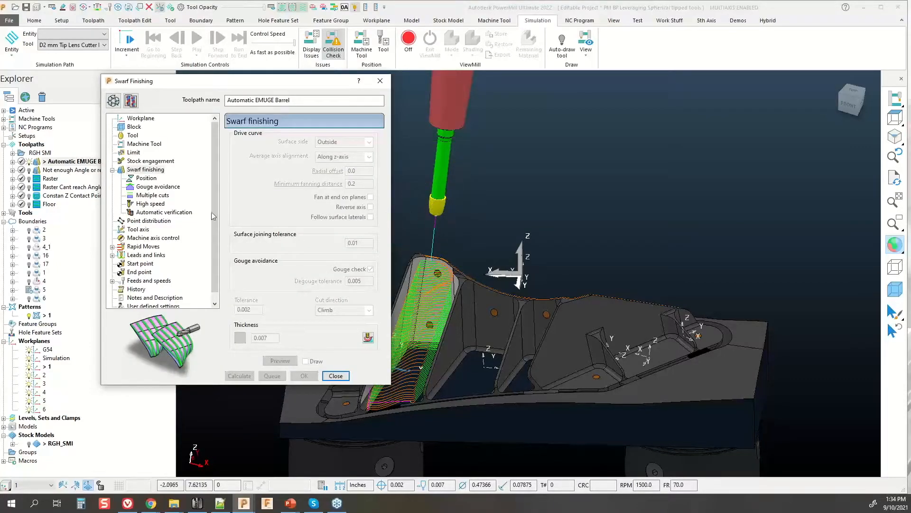
left_click(137, 230)
key("ctrl")
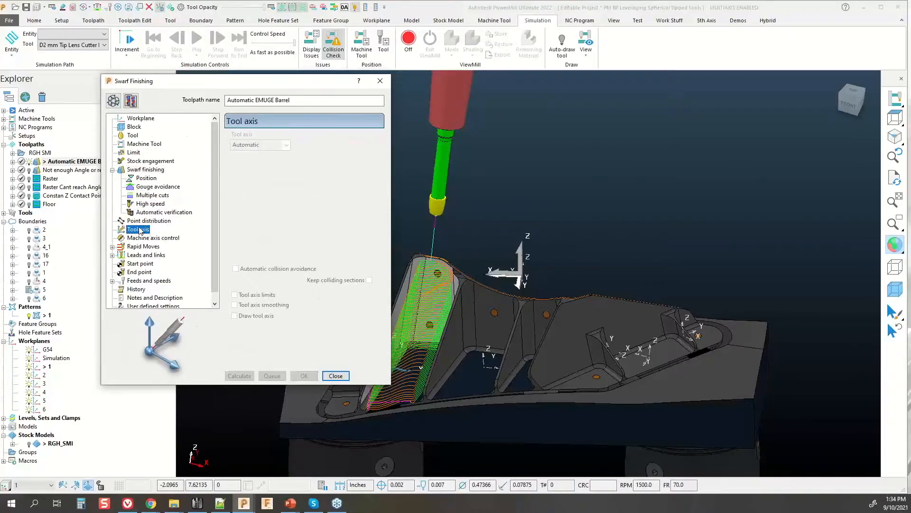
scroll(433, 206, "up", 5)
key("ctrl")
scroll(430, 208, "down", 5)
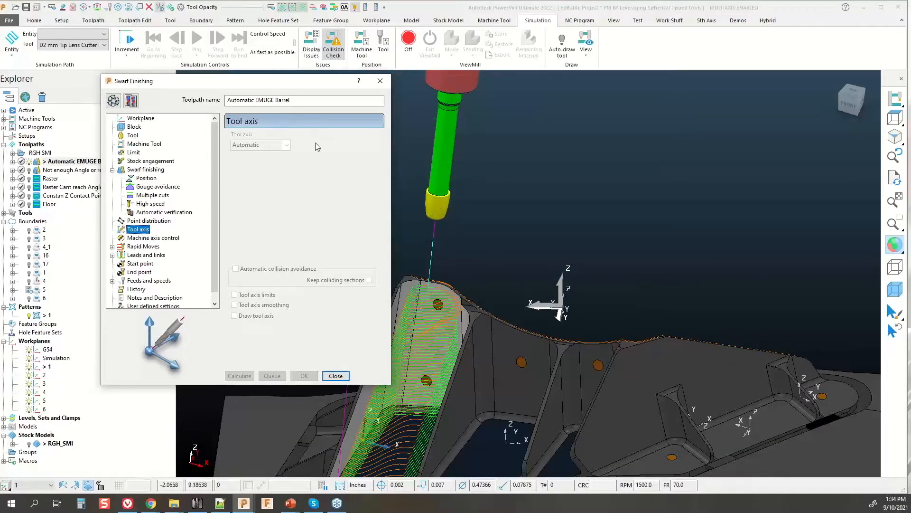
left_click_drag(236, 77, 197, 39)
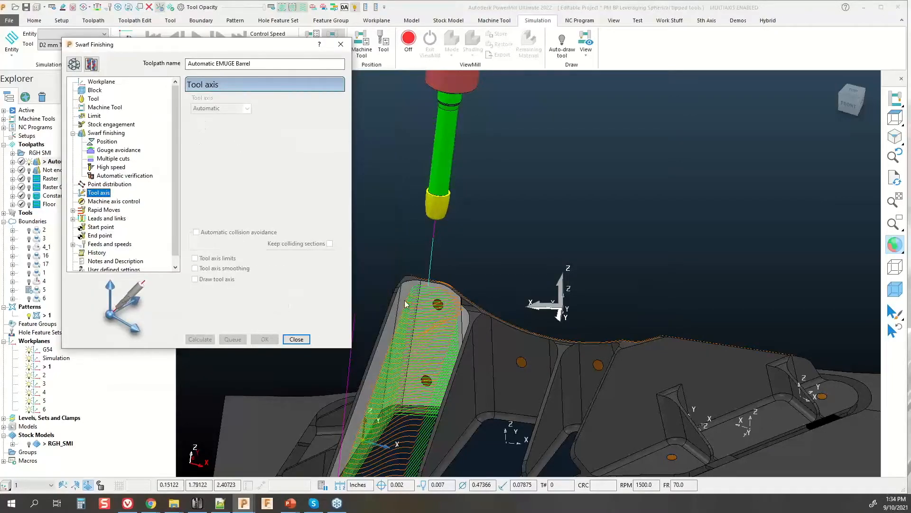
Step: Simulate the Automatic EMUGE Barrel toolpath from a pass midway up the wall and examine the barrel's contact with the surface
middle_click_drag(427, 303, 474, 314)
scroll(420, 349, "up", 8)
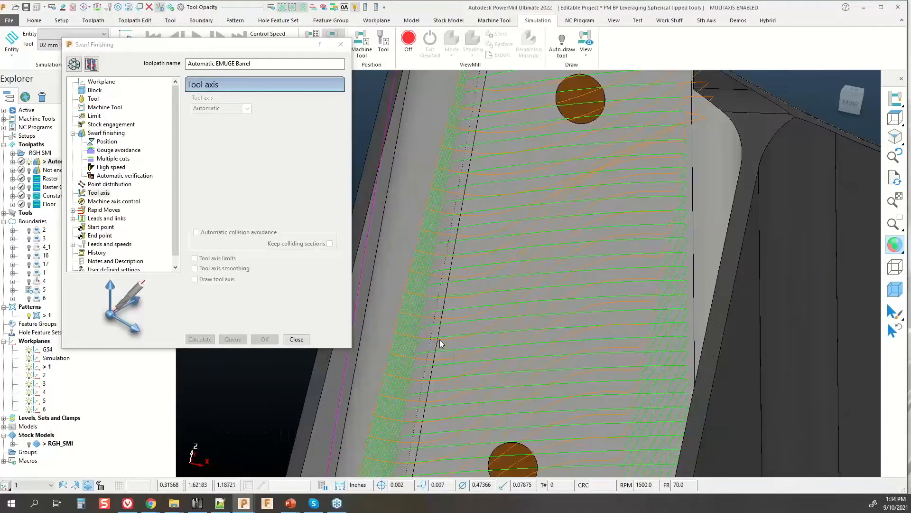
middle_click_drag(439, 341, 420, 352)
right_click(383, 361)
left_click(417, 386)
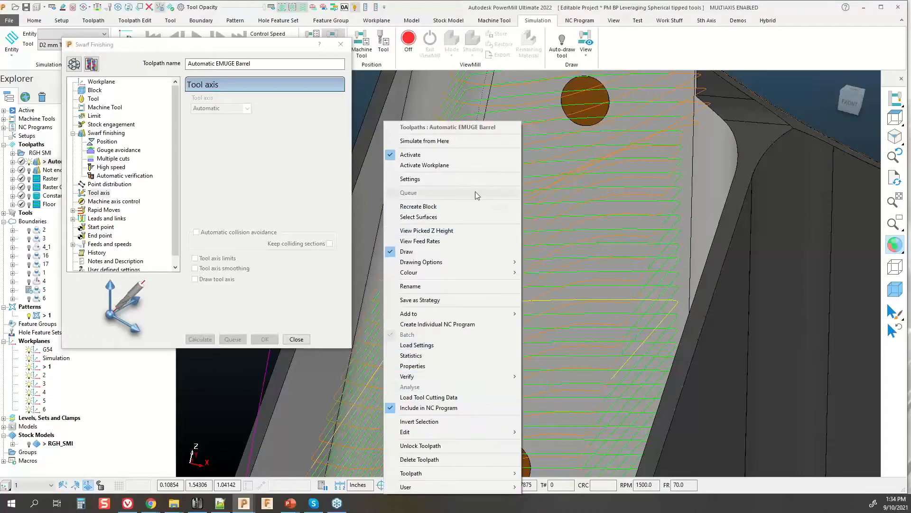
left_click(429, 141)
scroll(620, 201, "down", 4)
scroll(657, 210, "up", 5)
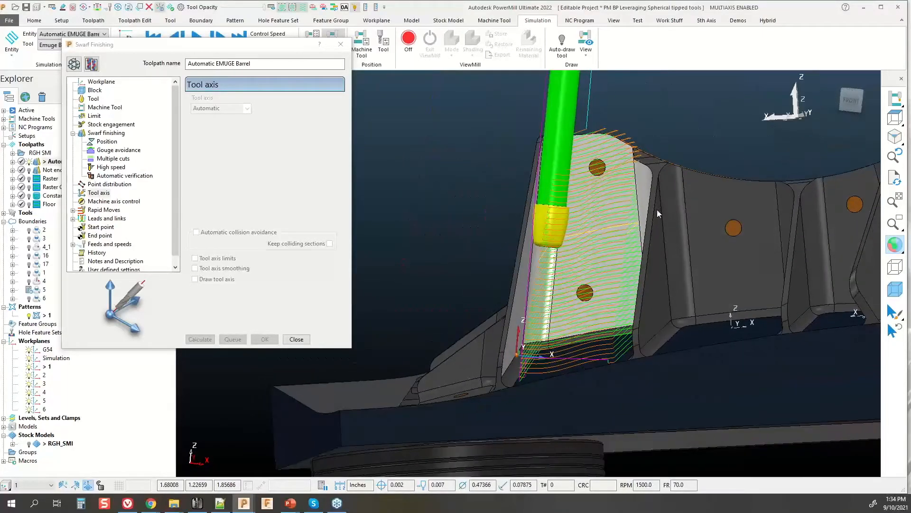
scroll(589, 240, "up", 2)
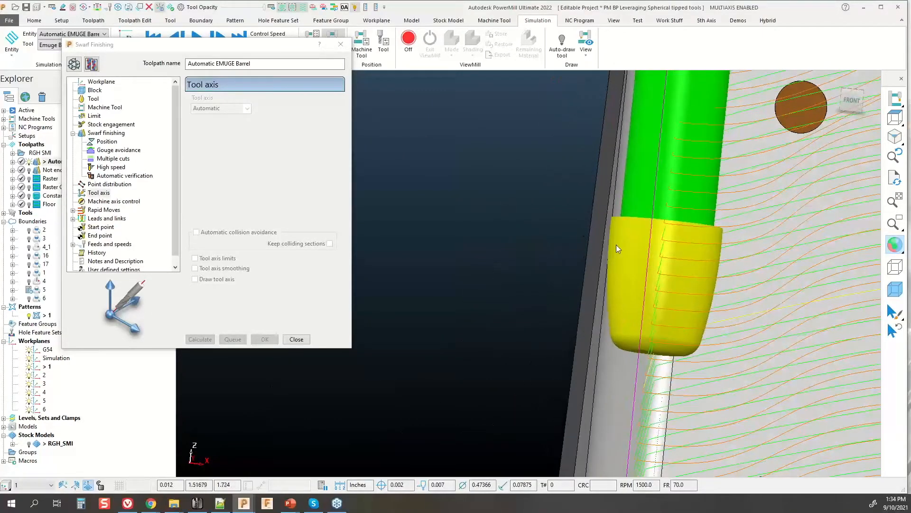
scroll(613, 245, "up", 3)
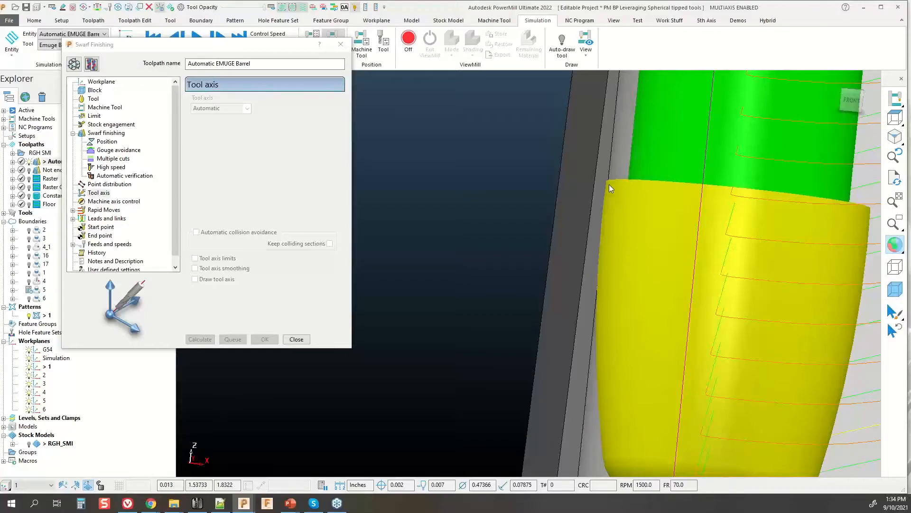
scroll(609, 184, "down", 4)
middle_click_drag(713, 196, 680, 247)
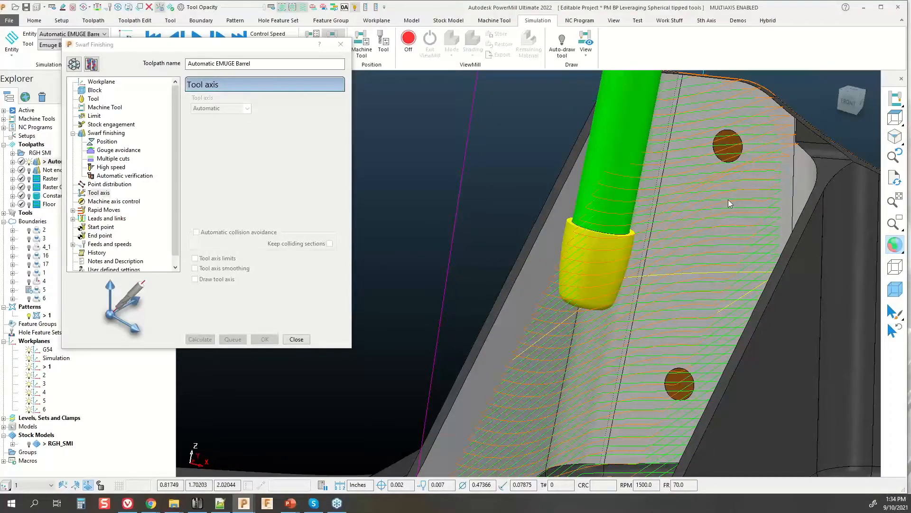
scroll(728, 199, "down", 4)
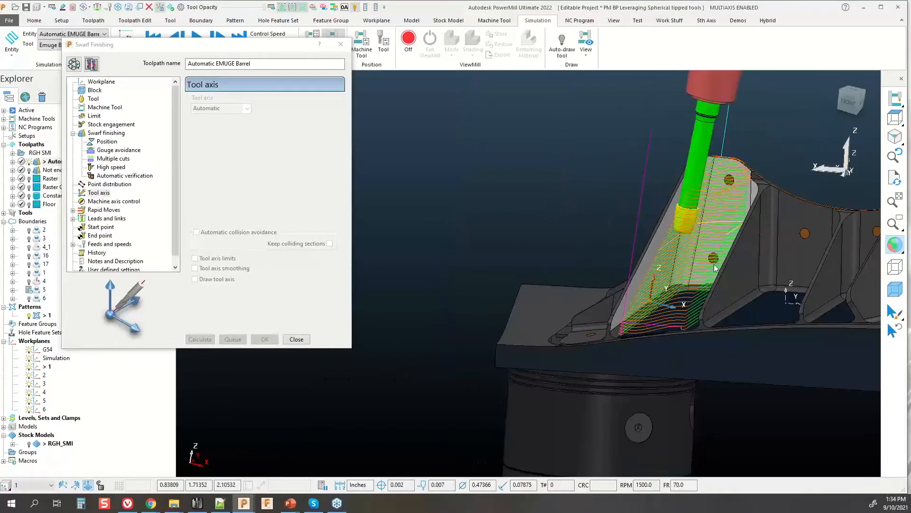
Step: Hide the model shading and simulate the Automatic EMUGE Barrel toolpath from a pass near the lower end of the wall
scroll(684, 292, "up", 5)
key("ctrl")
key("ctrl")
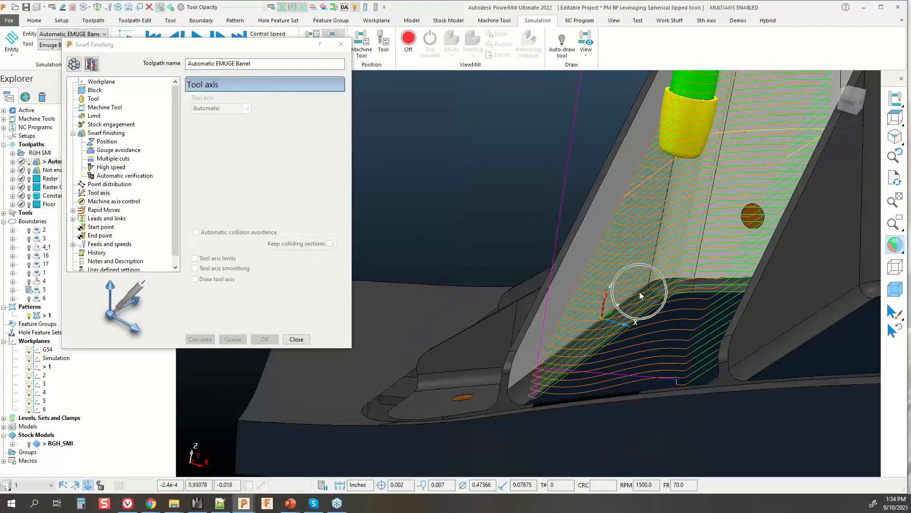
right_click(618, 316)
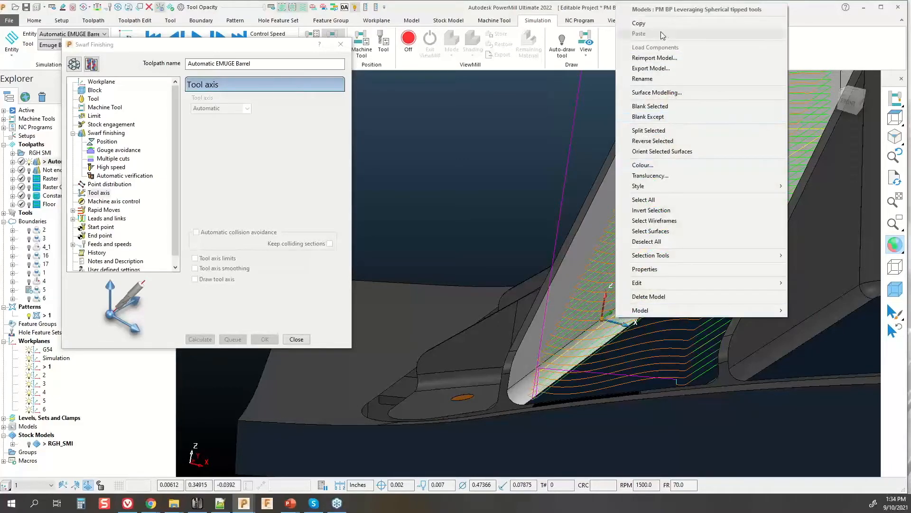
left_click(502, 229)
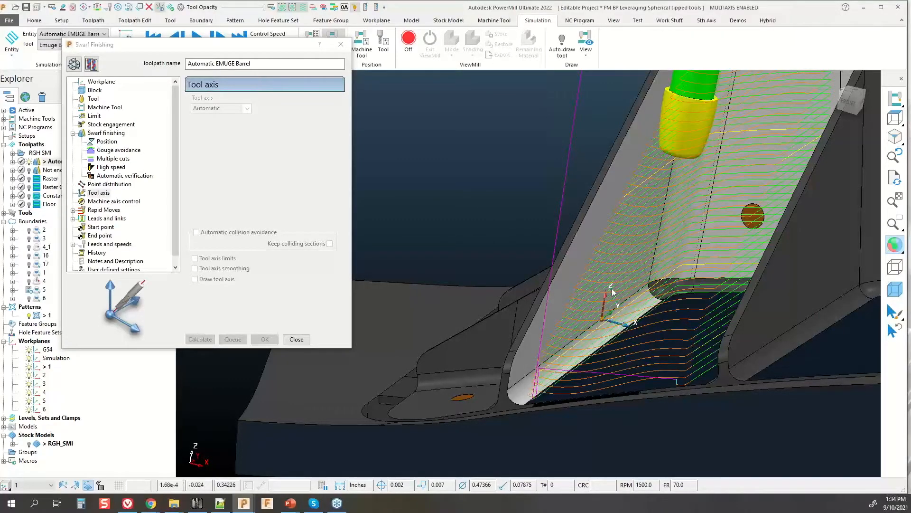
left_click(884, 237)
scroll(596, 342, "up", 3)
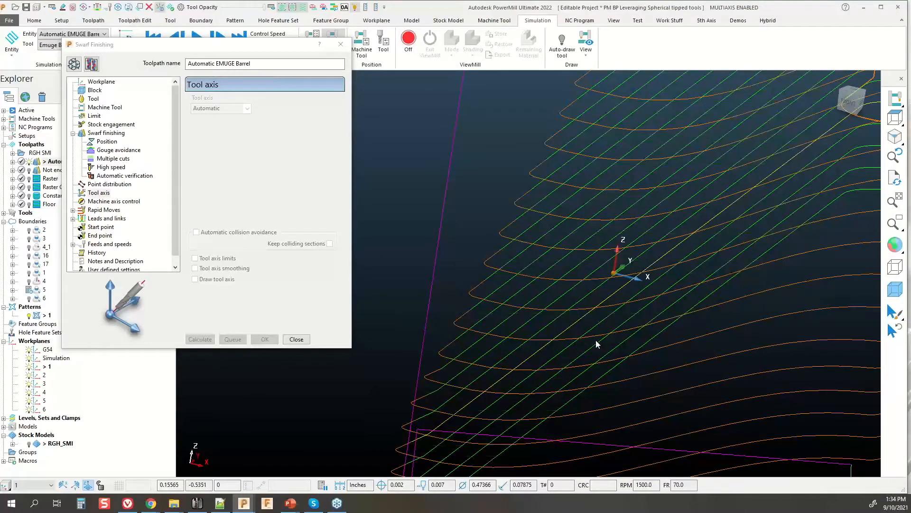
right_click(596, 342)
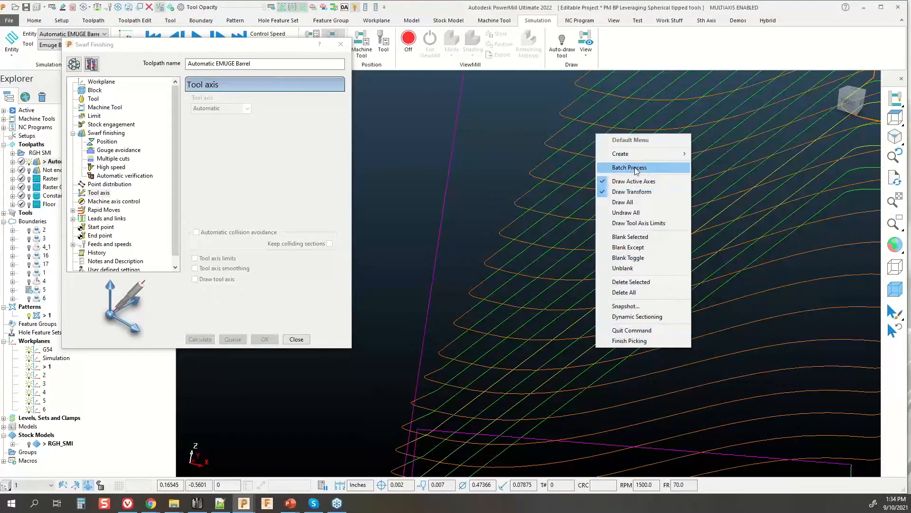
right_click(563, 336)
right_click(562, 332)
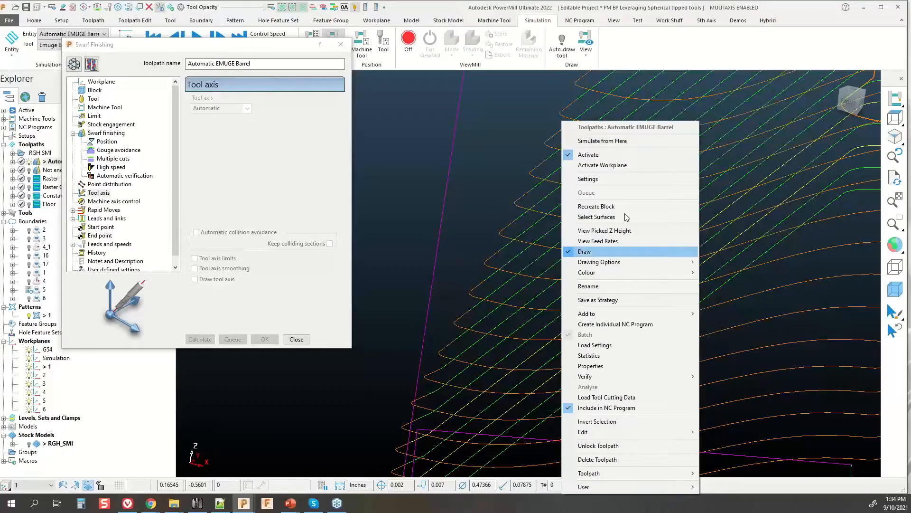
left_click(602, 141)
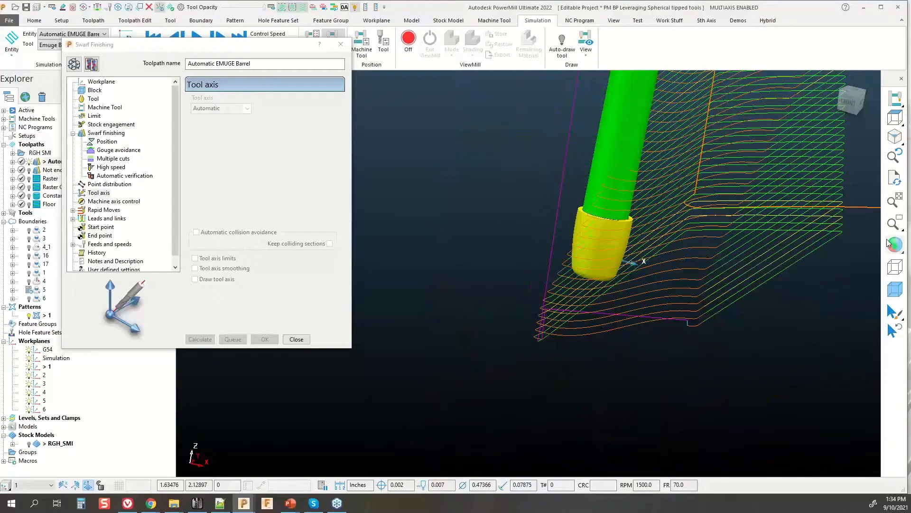
Step: Restore the model shading and examine the barrel cutter against the wall and the lower fillet
left_click(893, 244)
mouse_move(636, 281)
middle_mouse_down()
mouse_move(683, 238)
mouse_move(713, 239)
middle_mouse_up()
mouse_move(617, 259)
middle_mouse_down()
mouse_move(568, 292)
mouse_move(590, 314)
middle_mouse_up()
scroll(546, 321, "up", 2)
scroll(560, 319, "down", 4)
scroll(558, 333, "up", 5)
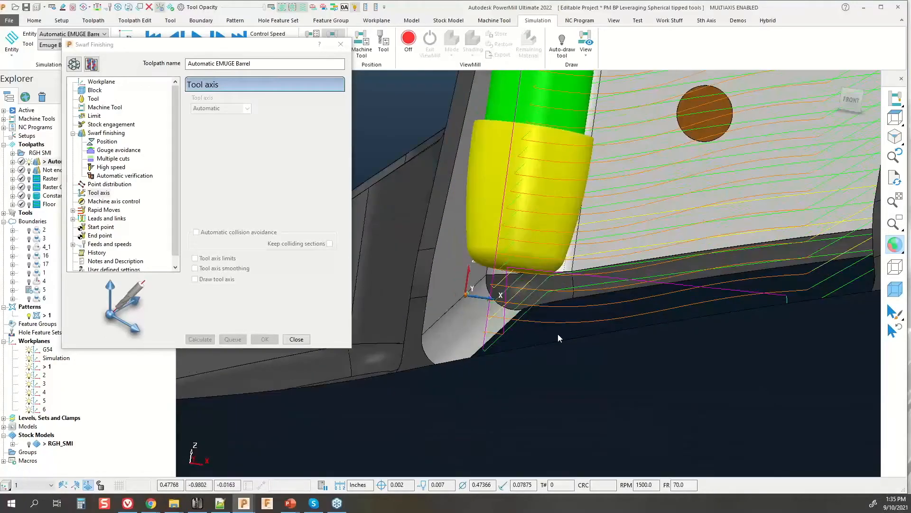
Step: Simulate the Automatic EMUGE Barrel toolpath from its lowest passes and examine the cutter tip at the base of the wall
right_click(494, 338)
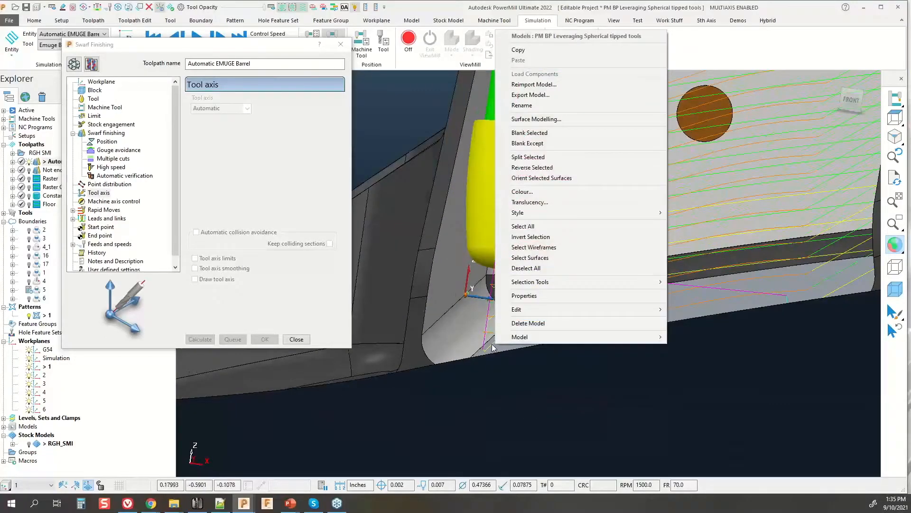
right_click(493, 350)
left_click(545, 369)
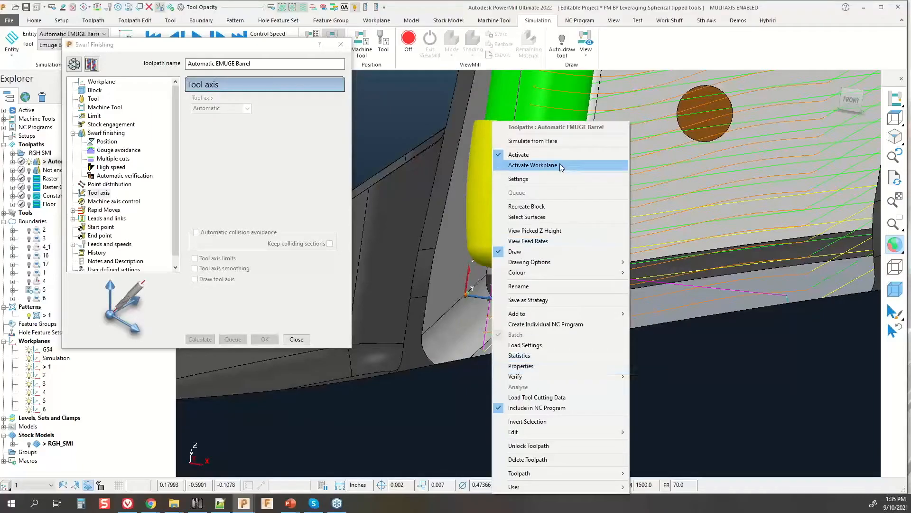
left_click(535, 144)
middle_click_drag(510, 234, 468, 277)
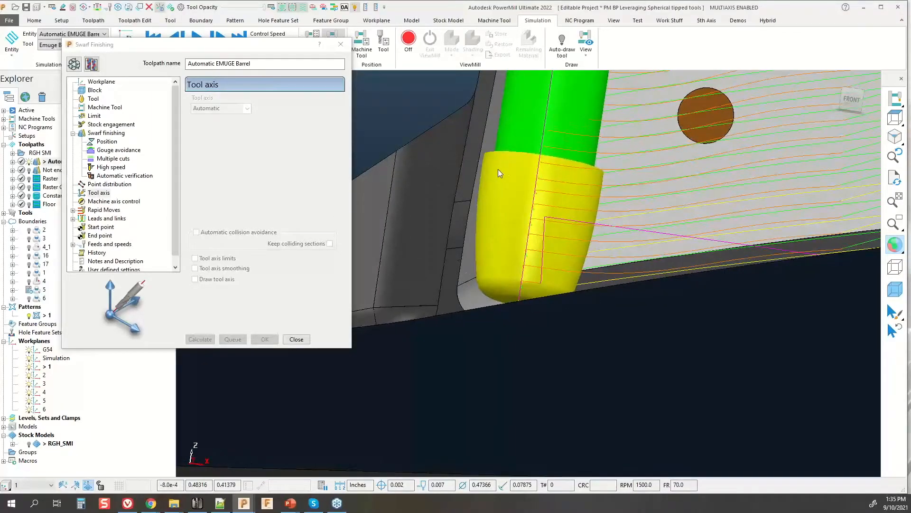
middle_click_drag(542, 298, 530, 401)
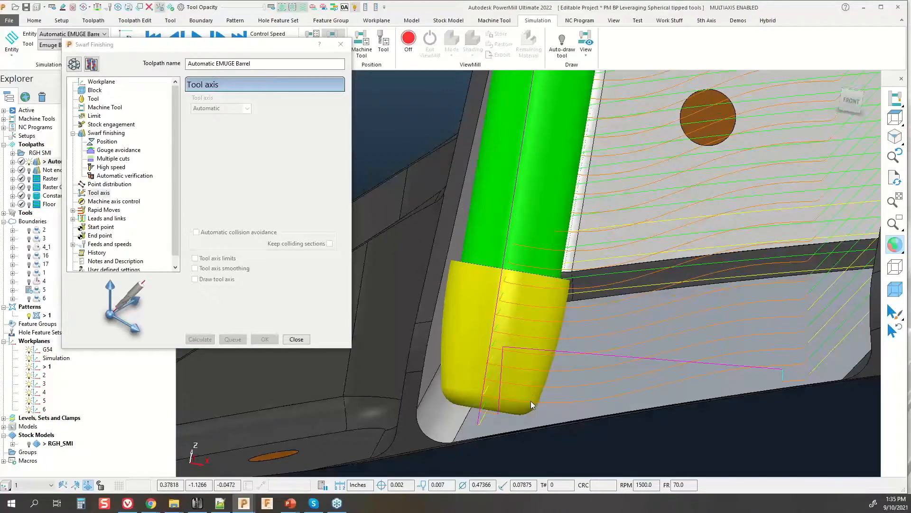
Step: Inspect the clearance of the shank and holder along the full height of the wall up to its upper edge
scroll(505, 404, "down", 3)
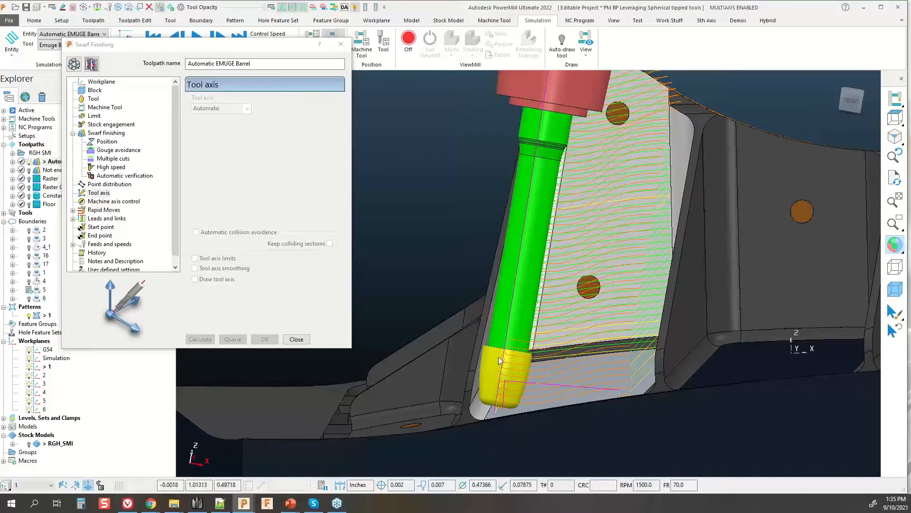
middle_click_drag(622, 230, 445, 274)
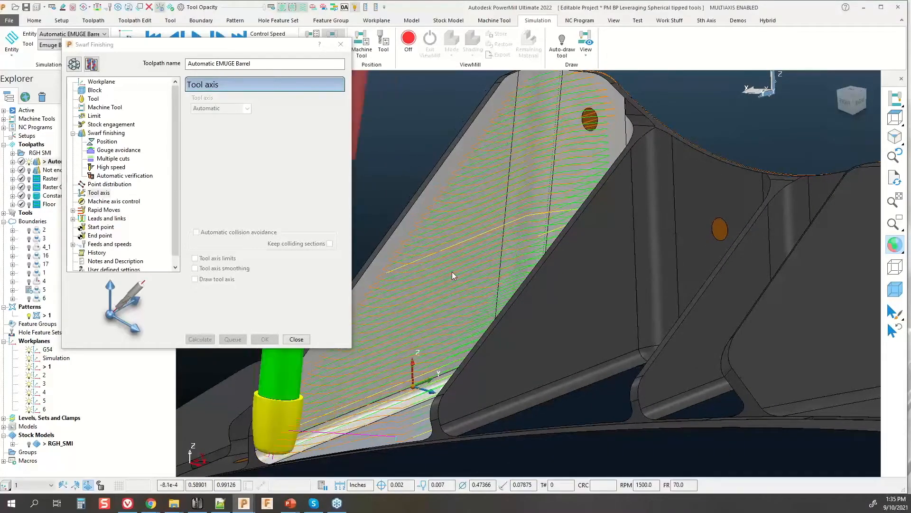
scroll(451, 270, "down", 3)
middle_click_drag(459, 277, 496, 160)
middle_click_drag(464, 218, 454, 304)
scroll(585, 229, "up", 6)
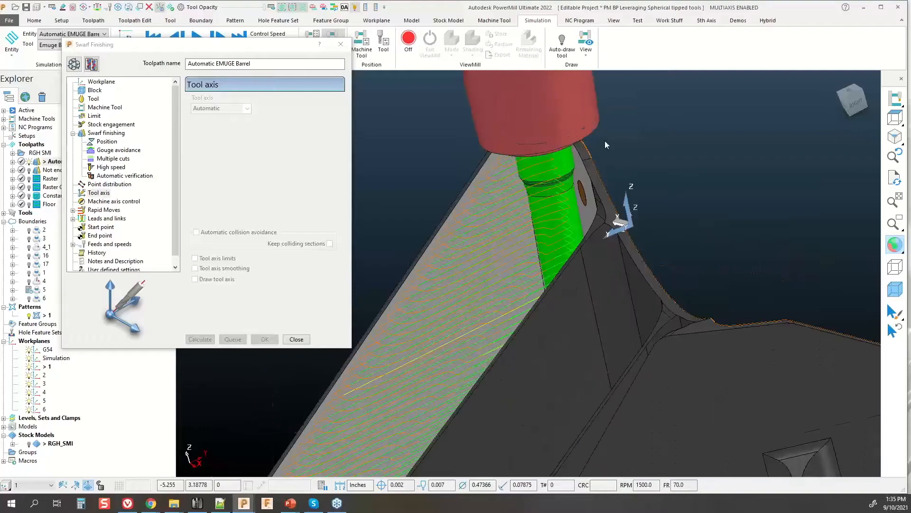
scroll(549, 233, "up", 6)
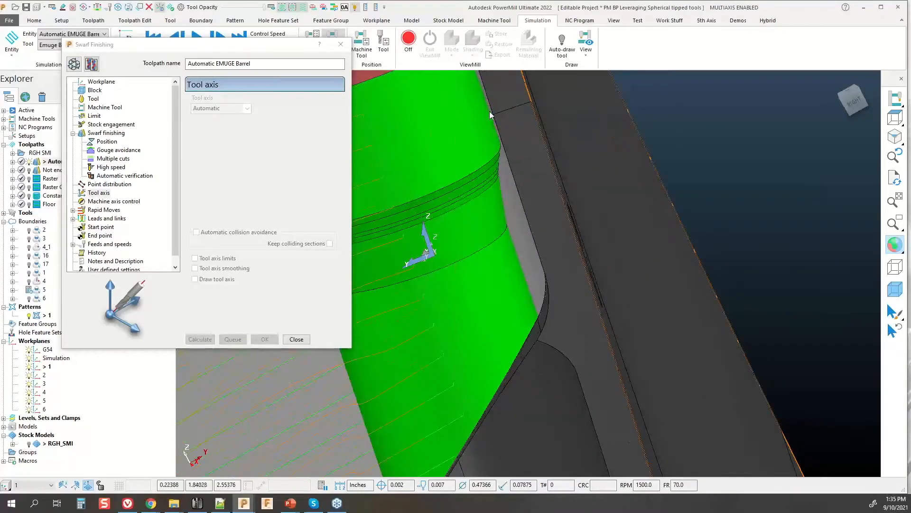
Step: Examine the barrel tool and its holder clearance along the Automatic EMUGE Barrel toolpath inside the angled pocket
left_click(490, 115)
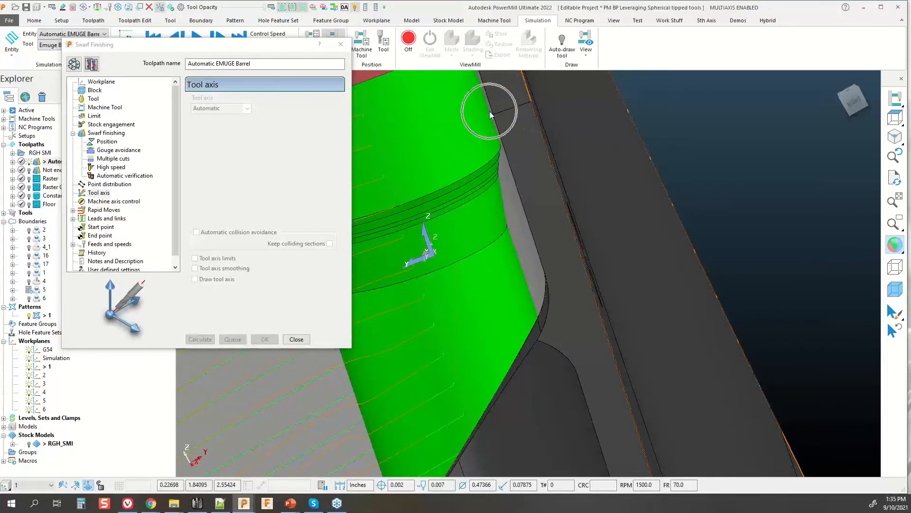
scroll(526, 173, "down", 8)
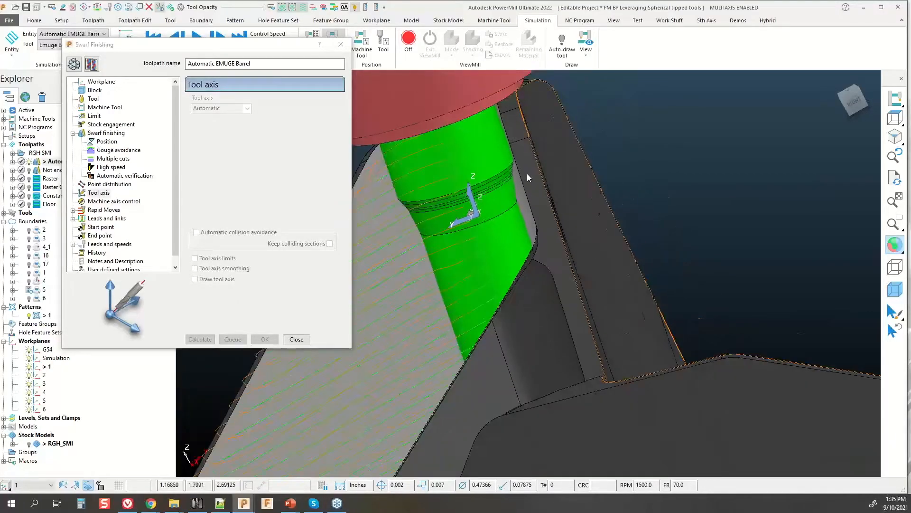
middle_click_drag(470, 272, 501, 233)
scroll(492, 195, "up", 5)
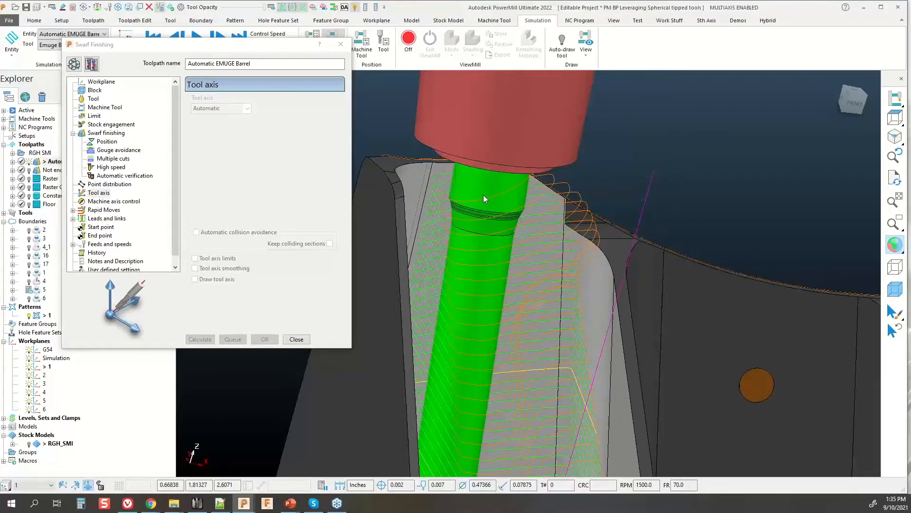
scroll(485, 199, "down", 5)
middle_click_drag(486, 198, 536, 214)
scroll(534, 213, "up", 5)
middle_click_drag(610, 306, 528, 340)
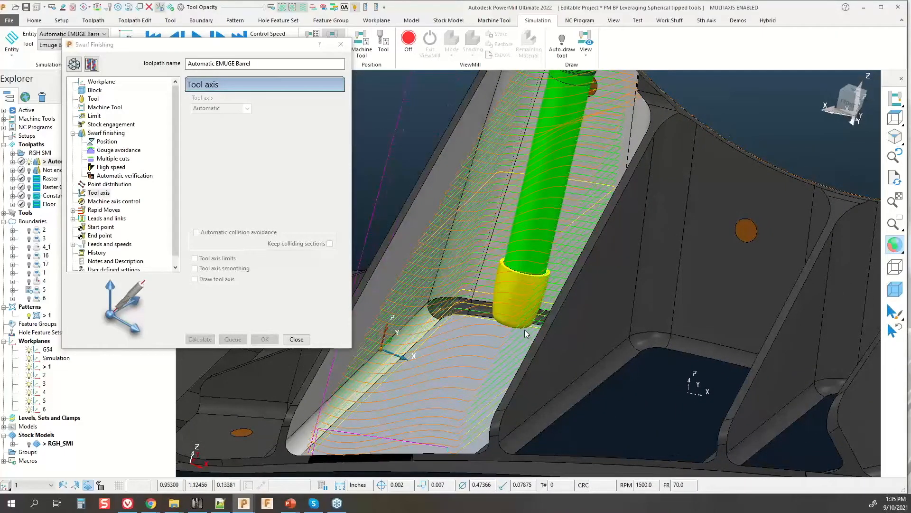
scroll(546, 294, "down", 3)
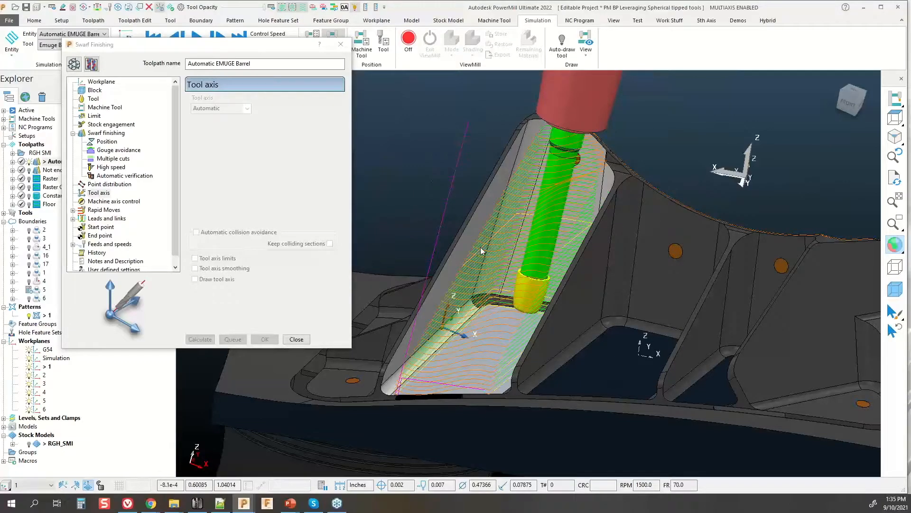
Step: Review the Workplane settings of the Swarf Finishing toolpath and inspect the active workplane's orientation relative to the pocket
left_click_drag(328, 44, 417, 65)
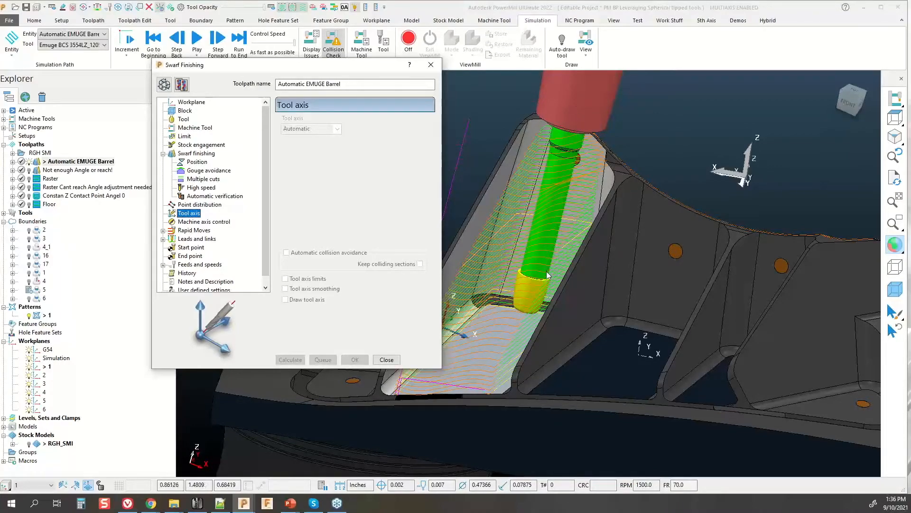
left_click_drag(305, 65, 247, 69)
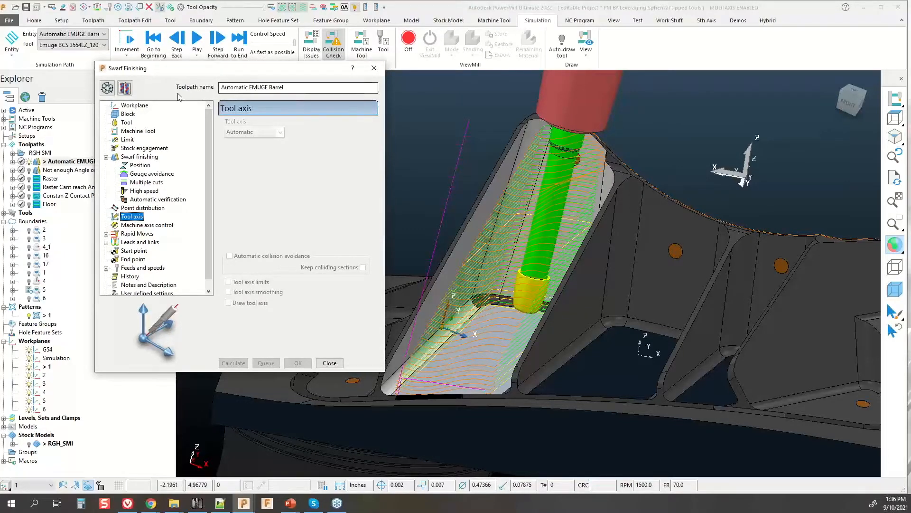
left_click(138, 105)
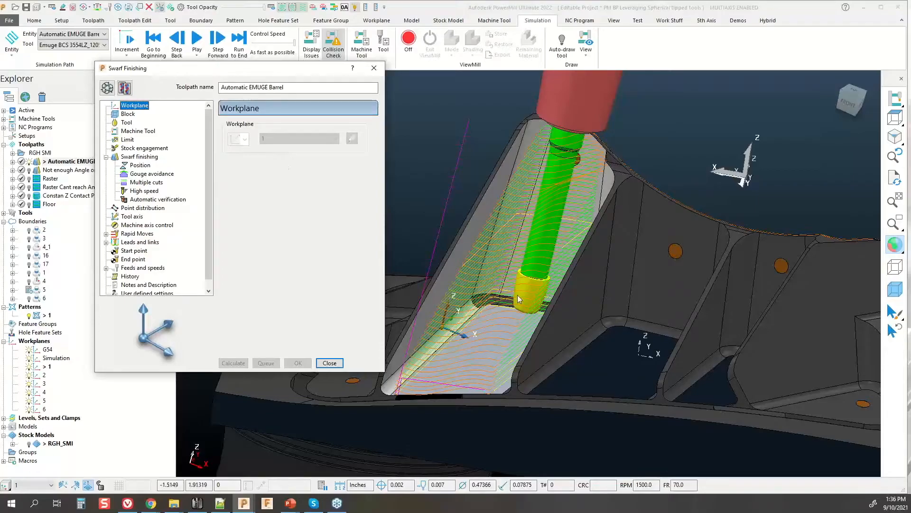
scroll(518, 294, "up", 5)
middle_click_drag(535, 291, 607, 236)
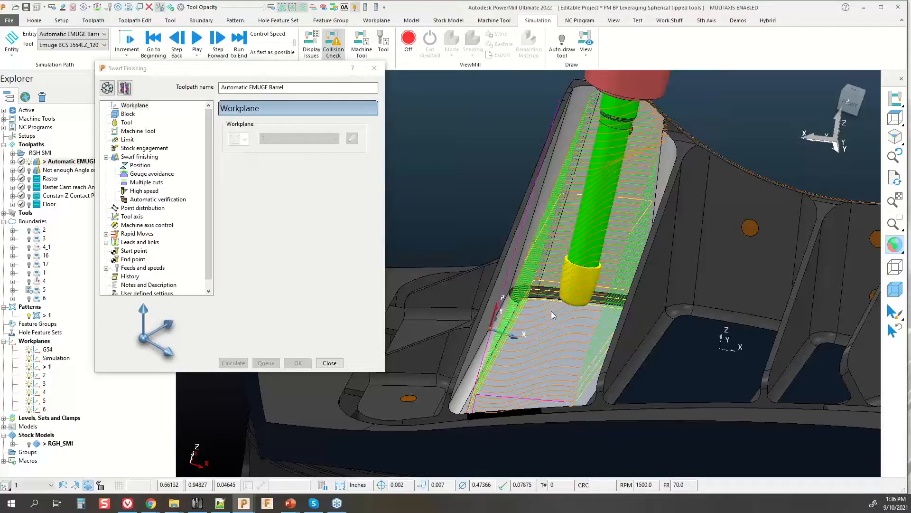
middle_click_drag(559, 323, 537, 369)
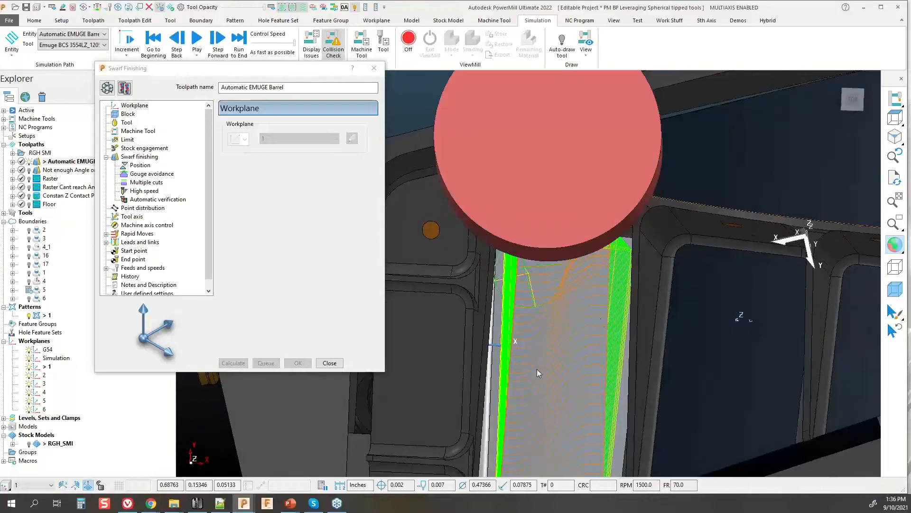
left_click(852, 99)
scroll(446, 312, "up", 5)
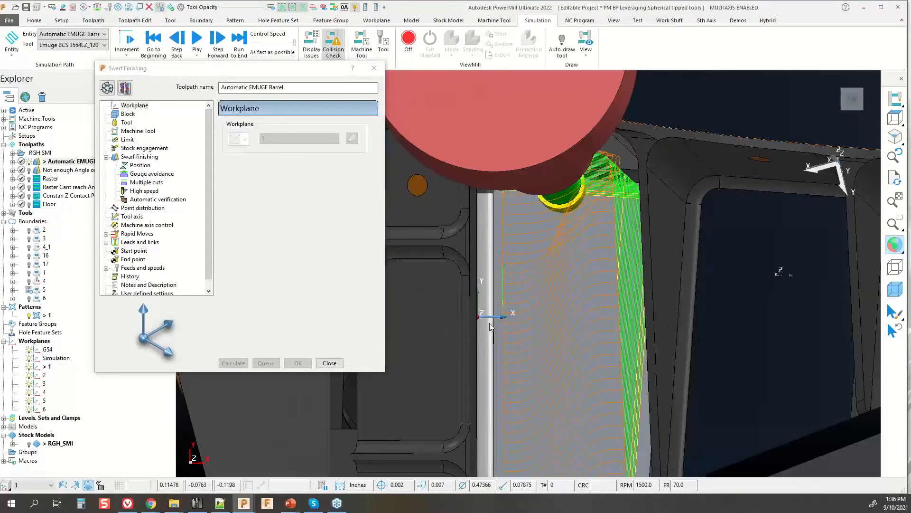
middle_click_drag(512, 319, 708, 331)
middle_click_drag(680, 178, 538, 261)
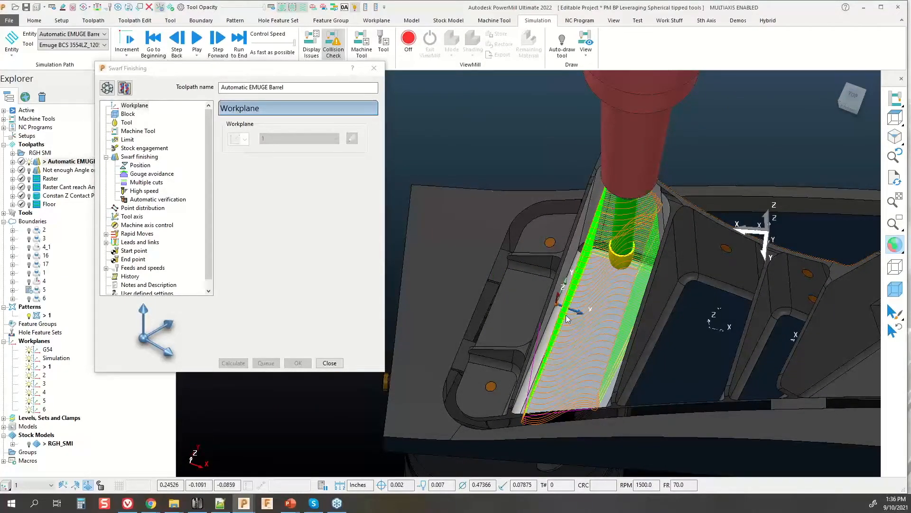
middle_click_drag(598, 276, 643, 298)
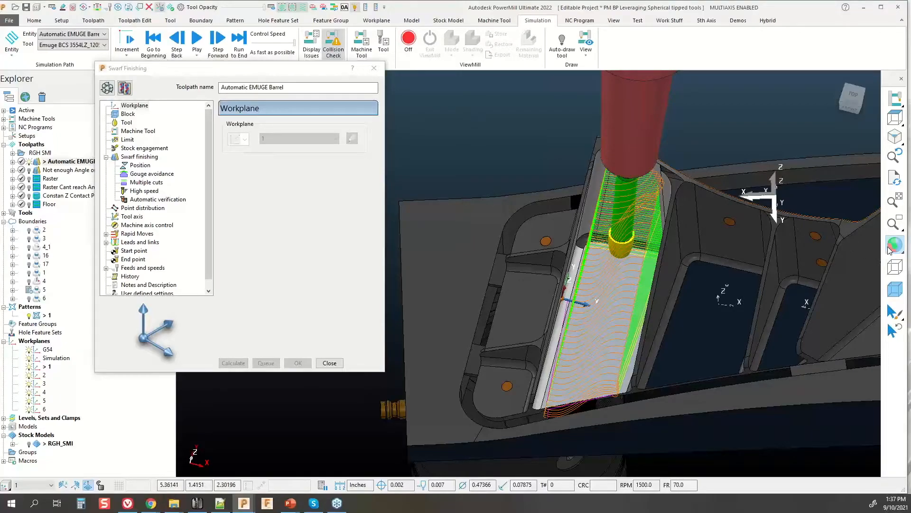
Step: Shade the model by draft angle and examine the pocket walls for undercuts relative to the active workplane
mouse_move(891, 251)
left_click(831, 247)
mouse_move(707, 333)
middle_mouse_down()
mouse_move(690, 321)
mouse_move(664, 255)
mouse_move(677, 215)
middle_mouse_up()
scroll(612, 121, "up", 4)
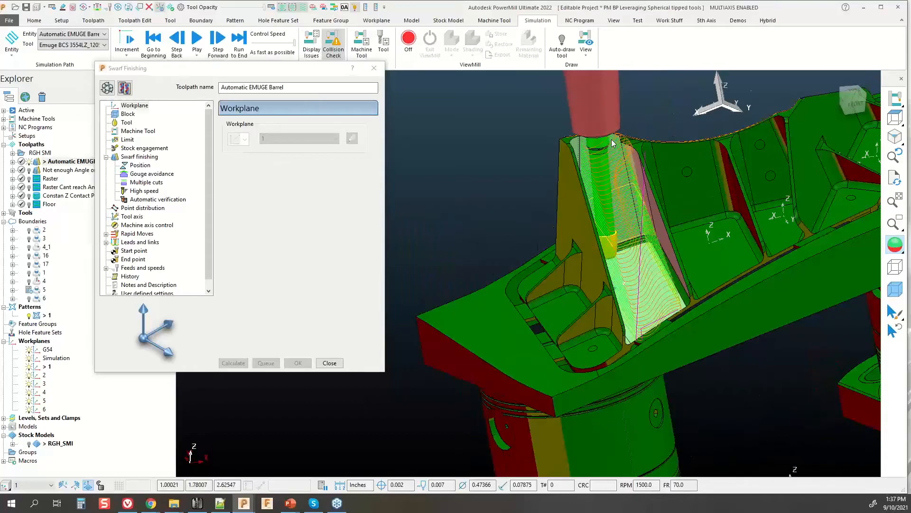
left_click(673, 121)
middle_click_drag(576, 219, 545, 399)
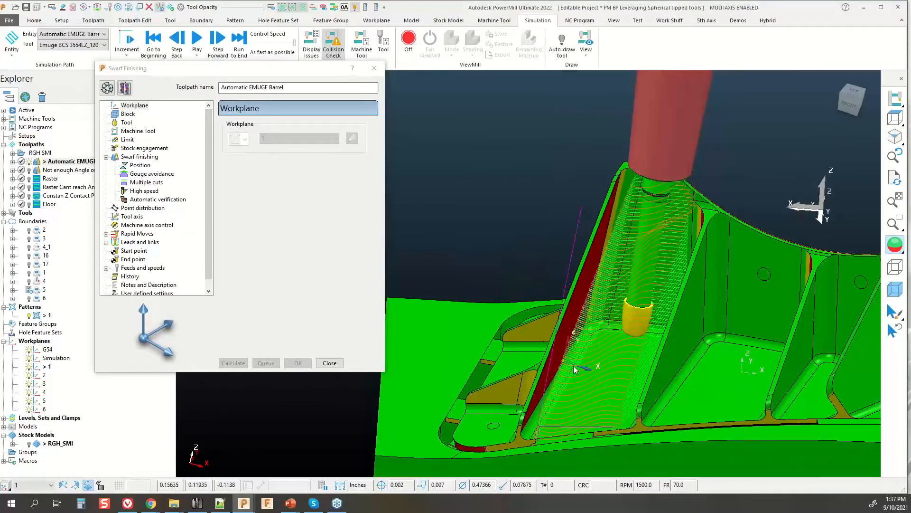
Step: Copy workplane 1 and activate the copy
right_click(39, 368)
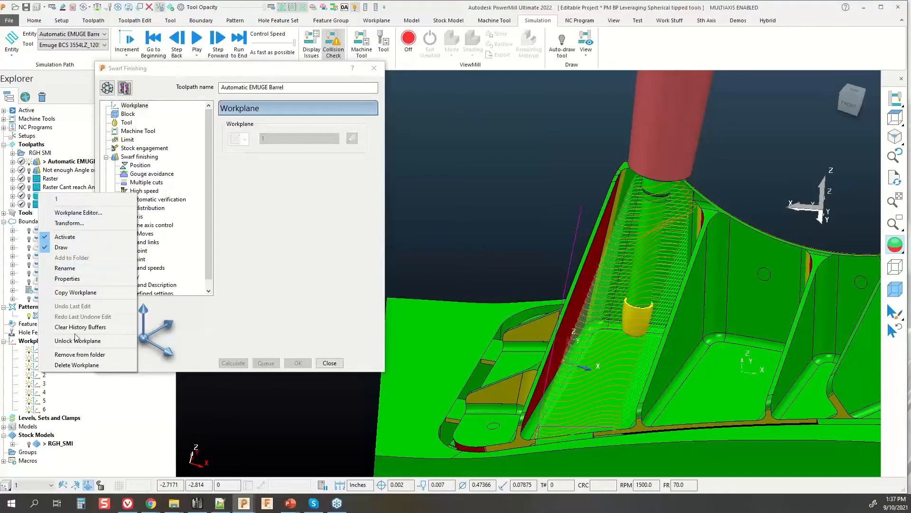
left_click(81, 292)
double_click(36, 375)
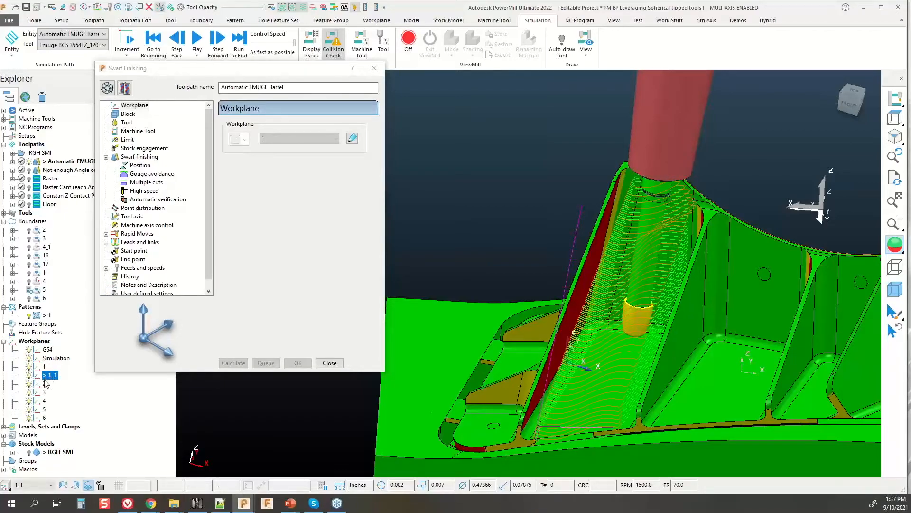
Step: Try twisting the copied workplane 5 degrees around Y in the Workplane Editor to check the wall shading, and discard the edit
right_click(41, 376)
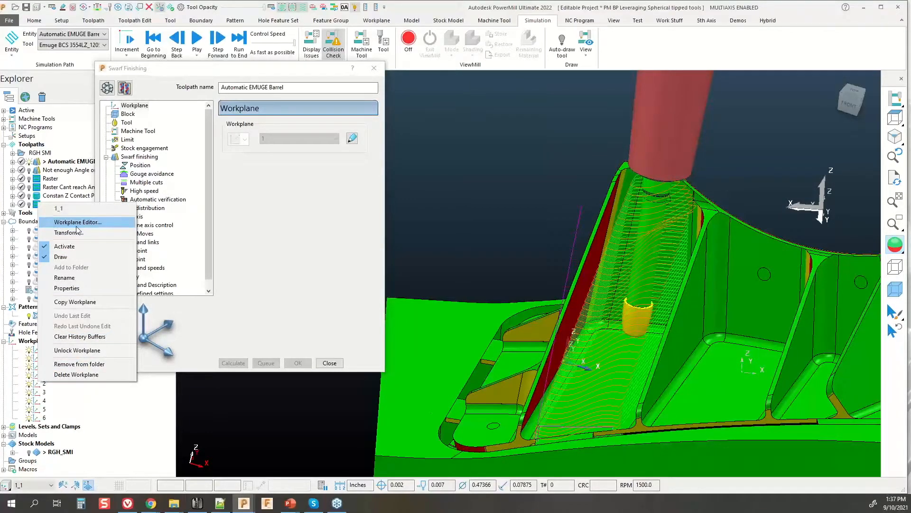
left_click(89, 221)
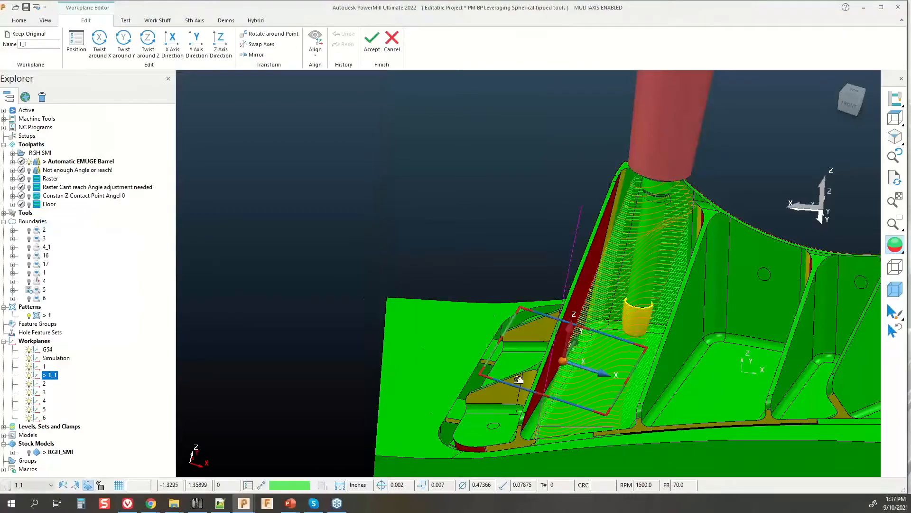
middle_click_drag(520, 244, 528, 265)
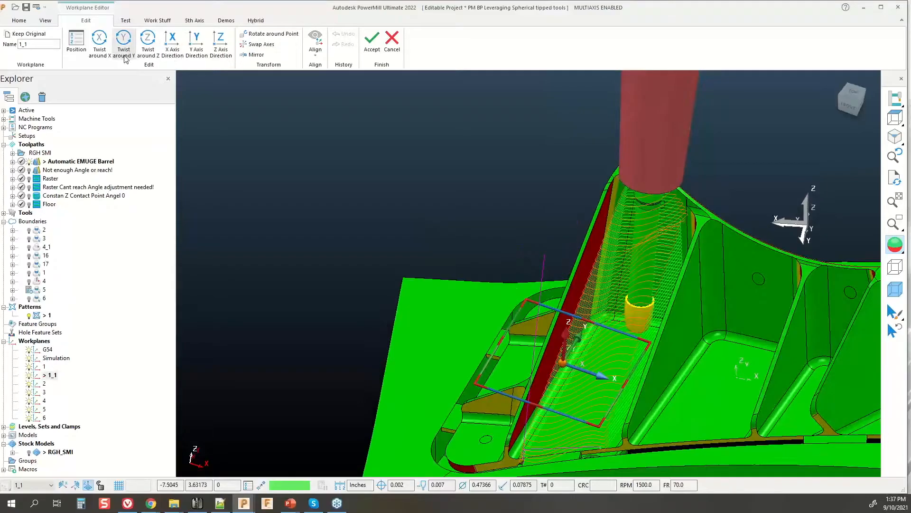
middle_click_drag(528, 273, 612, 304)
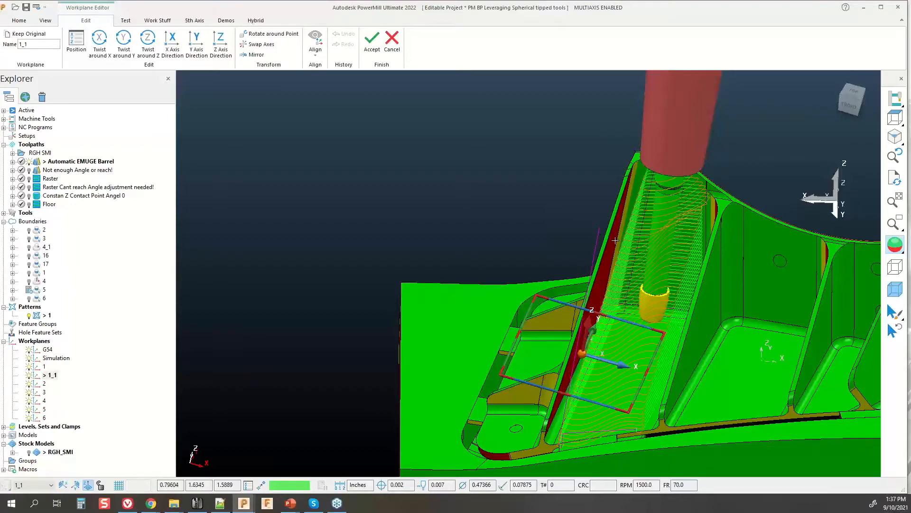
left_click(124, 42)
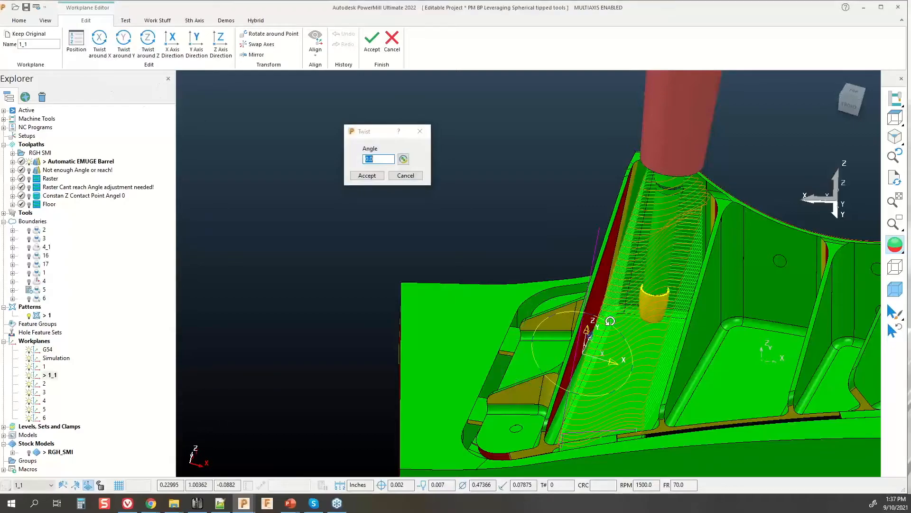
left_click_drag(612, 324, 614, 323)
middle_click_drag(593, 277, 635, 312)
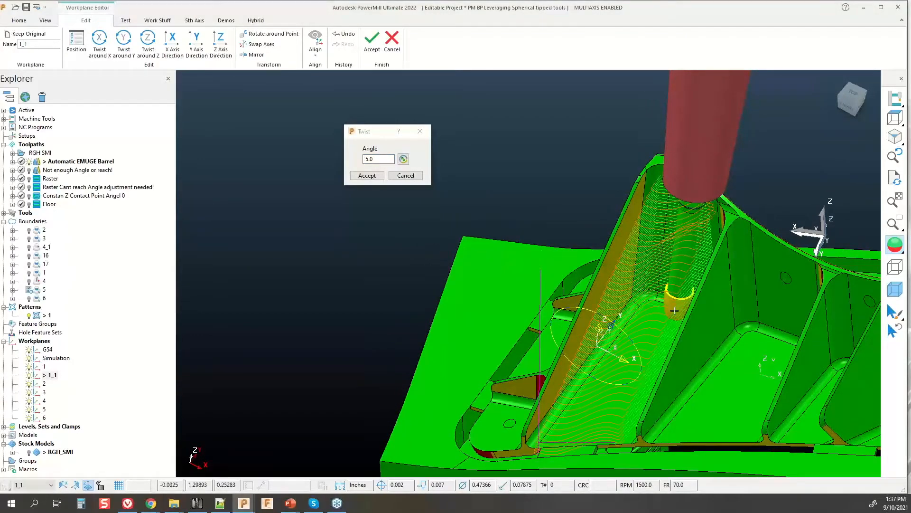
scroll(674, 310, "up", 3)
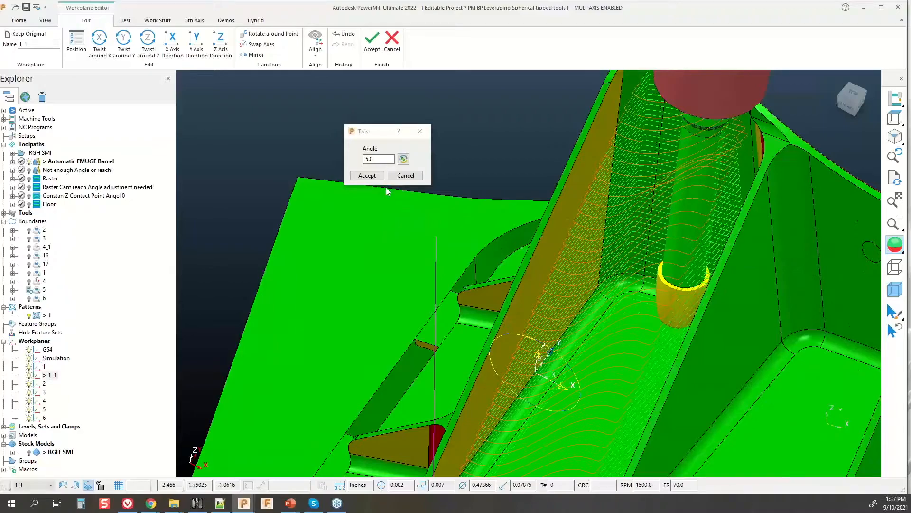
left_click(406, 175)
left_click(392, 42)
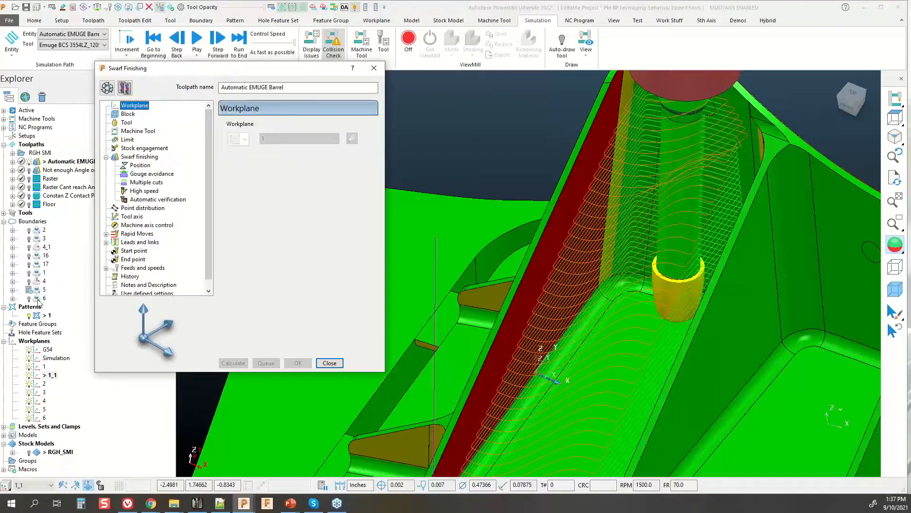
Step: Reactivate workplane 1 and switch the model display back to plain shading
double_click(37, 368)
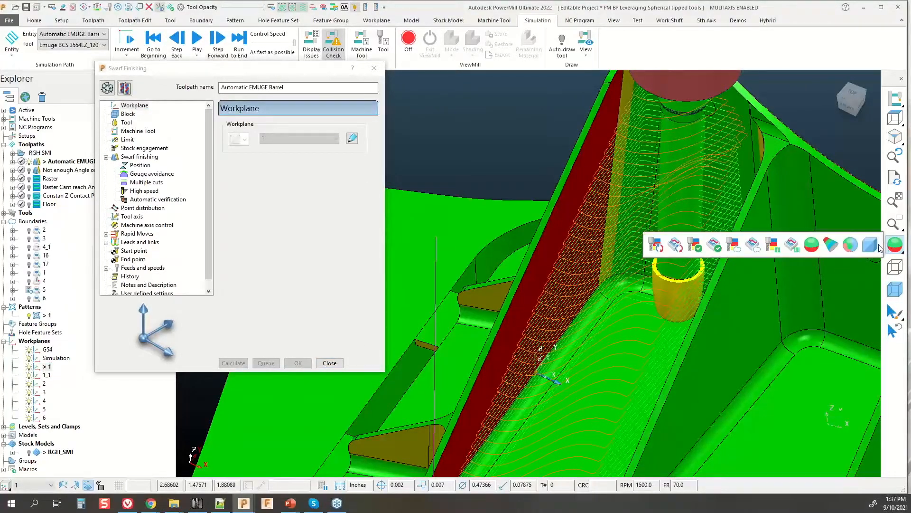
left_click(870, 245)
scroll(605, 258, "down", 5)
mouse_move(600, 259)
middle_mouse_down()
mouse_move(594, 306)
mouse_move(667, 261)
mouse_move(711, 171)
middle_mouse_up()
scroll(711, 174, "up", 1)
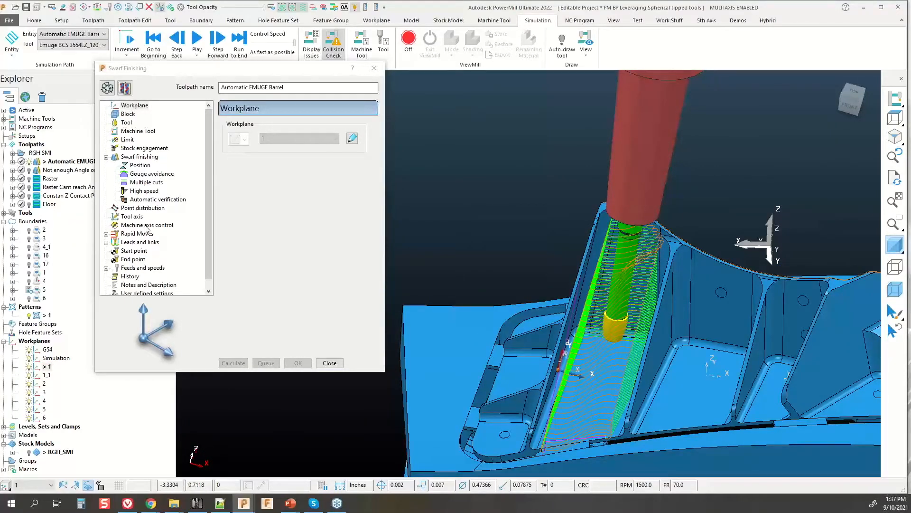
Step: Make the Automatic EMUGE Barrel toolpath editable and set its tool axis to Lead/Lean
left_click(132, 217)
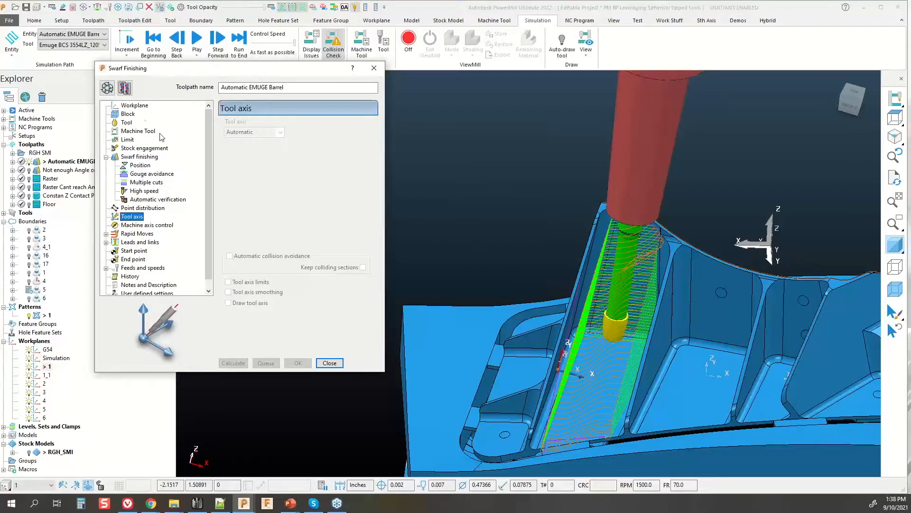
left_click(107, 87)
left_click(280, 132)
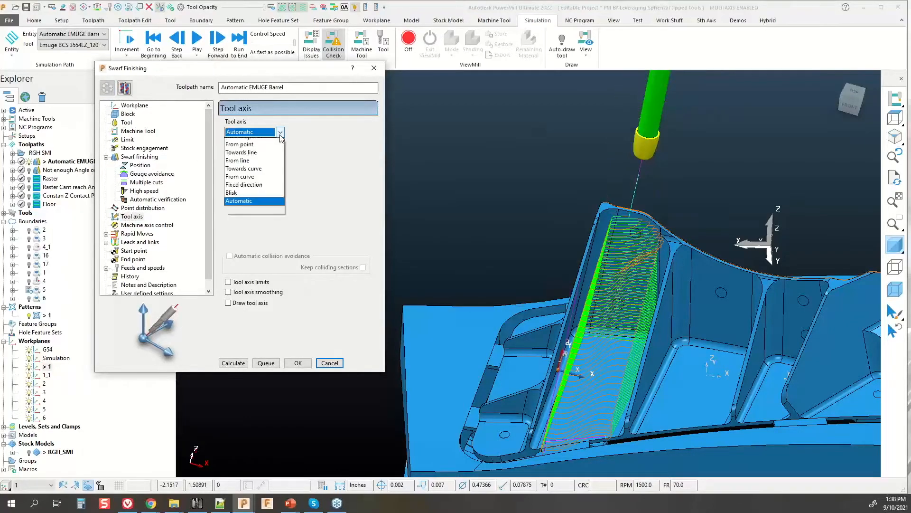
left_click(246, 149)
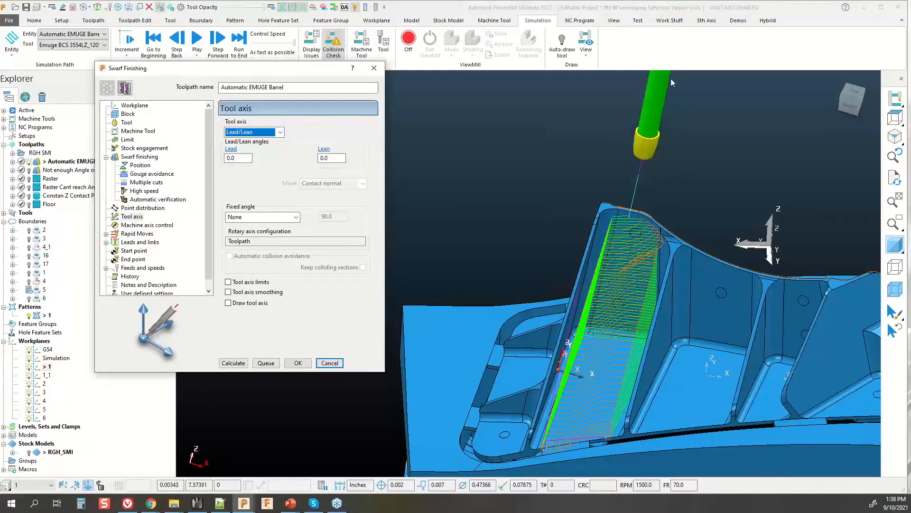
Step: Try a tool axis lean angle of 12 and replace it with 8.0, keeping the lead angle at 0.0
left_click(331, 158)
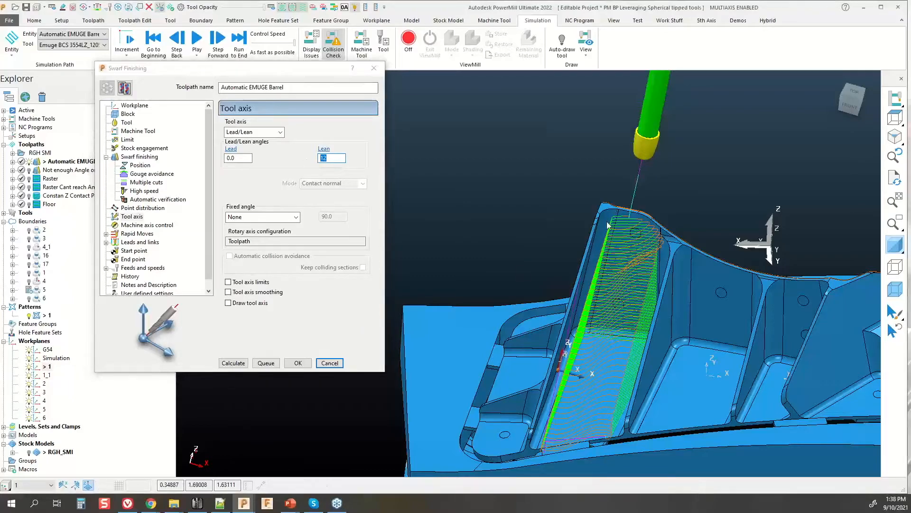
middle_click_drag(613, 261, 617, 204)
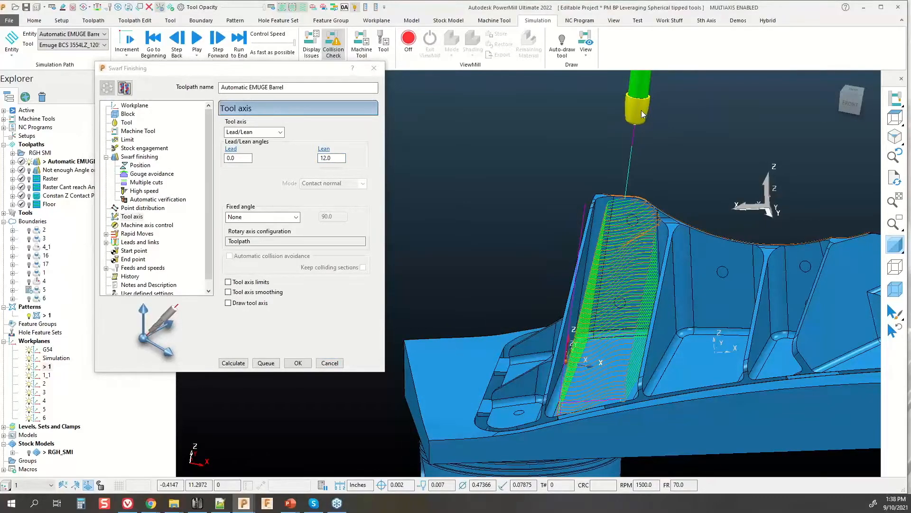
double_click(332, 158)
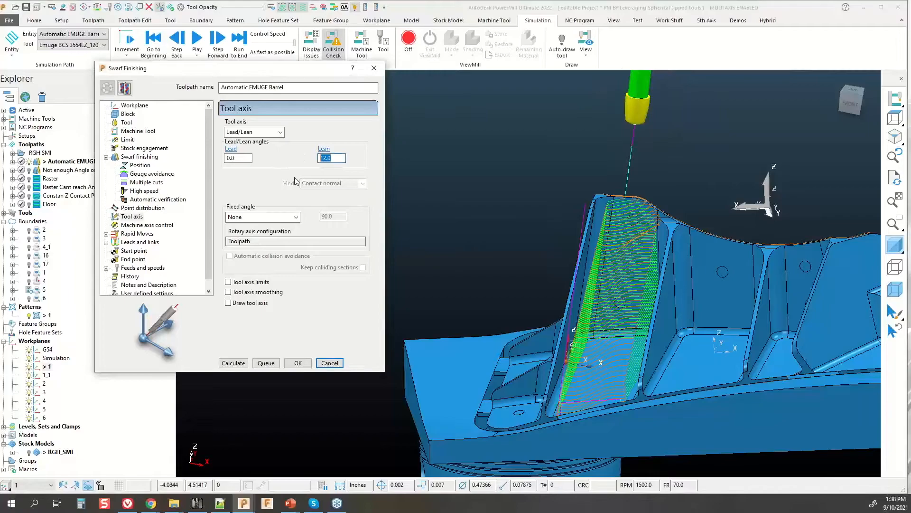
type("8.0")
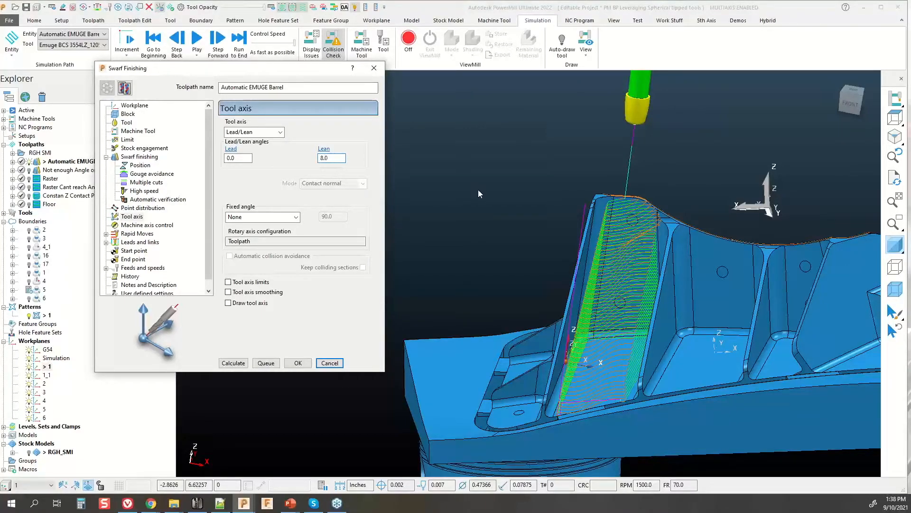
Step: Switch to the other PowerMill session containing the barrel tool model and hide tool 1
key("super+Tab")
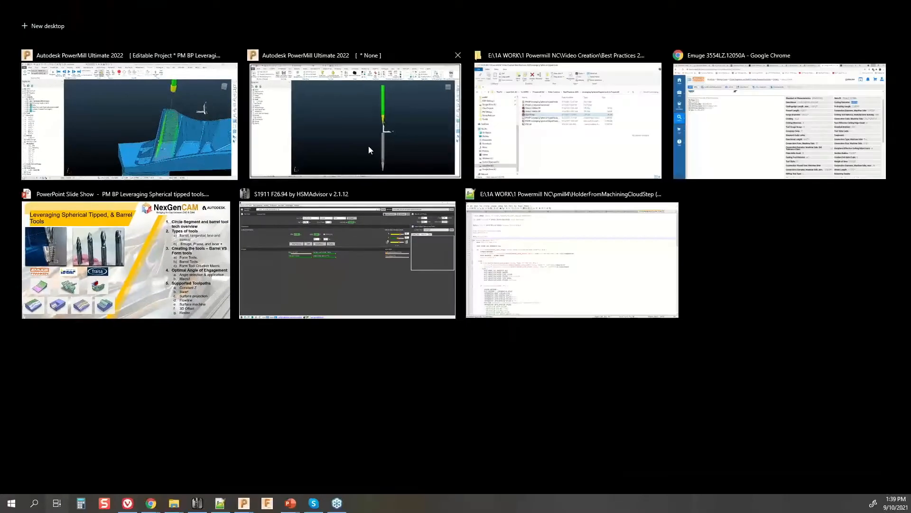
left_click(368, 146)
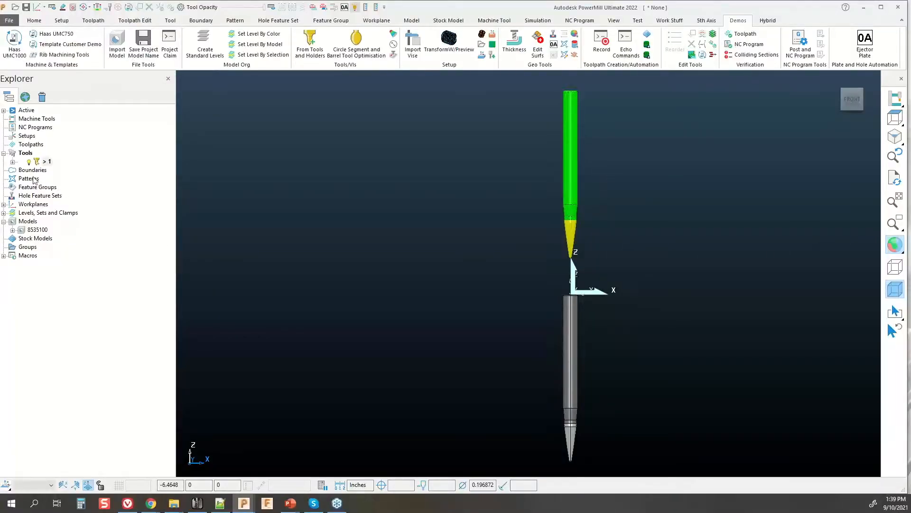
left_click(13, 179)
left_click(479, 260)
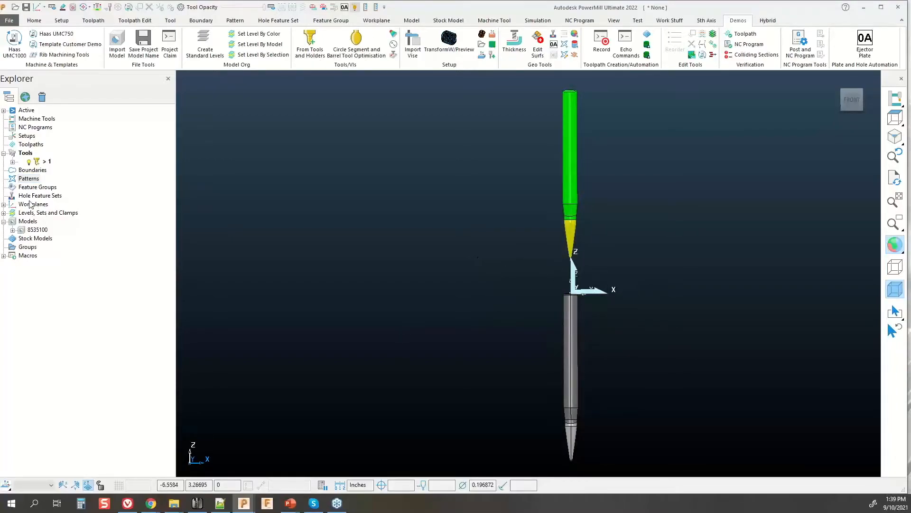
left_click(29, 162)
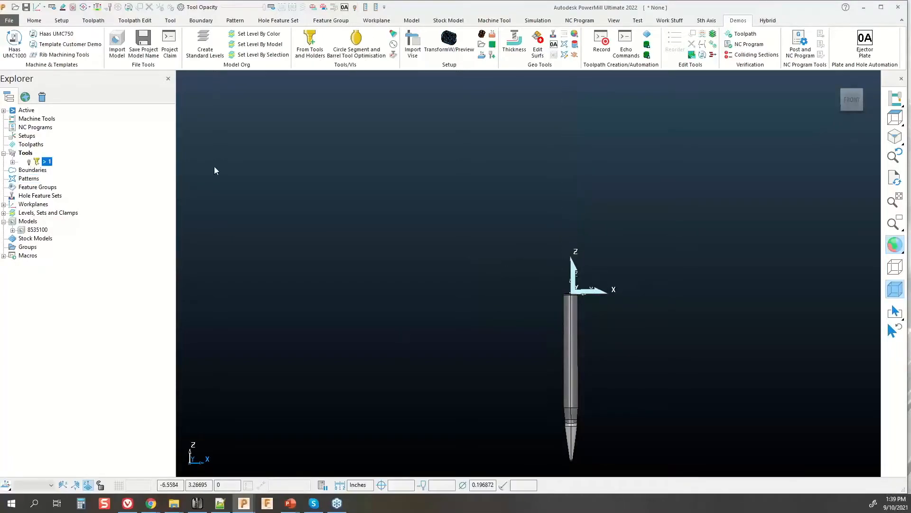
Step: Examine the 8535100 tool model from shank to tip, focusing on its tapered cutting flank
scroll(627, 338, "down", 2)
scroll(627, 338, "up", 1)
left_click_drag(504, 163, 644, 408)
scroll(588, 386, "up", 3)
middle_click_drag(588, 385, 553, 273)
scroll(552, 369, "up", 5)
middle_click_drag(580, 366, 604, 311)
scroll(572, 372, "down", 6)
scroll(605, 309, "down", 1)
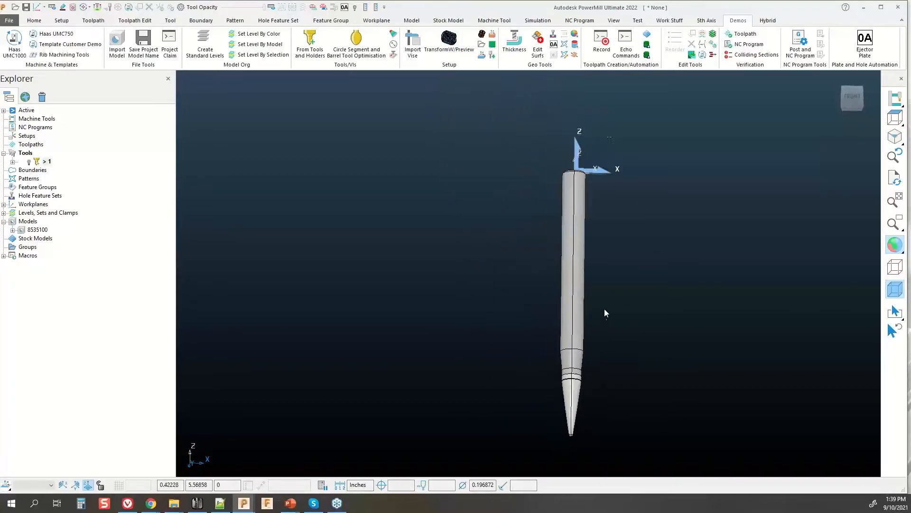
left_click(895, 199)
scroll(549, 412, "down", 2)
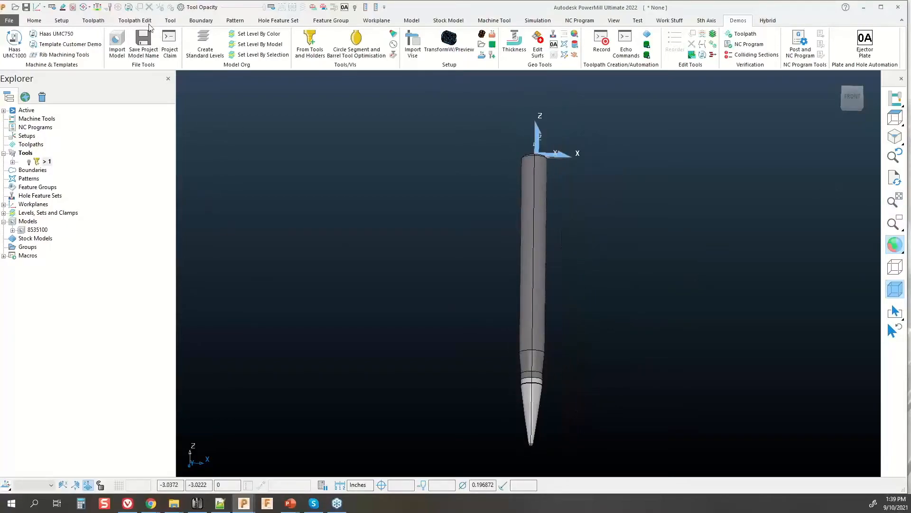
left_click(31, 22)
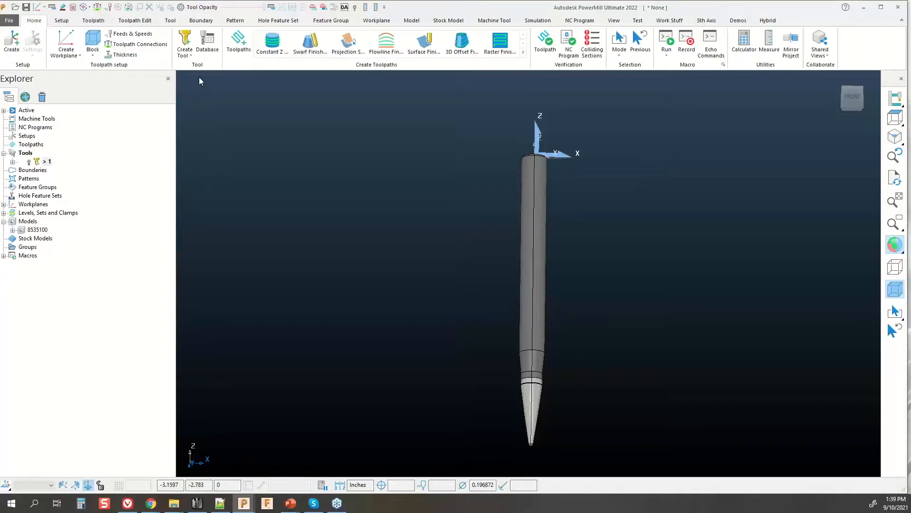
scroll(534, 430, "up", 4)
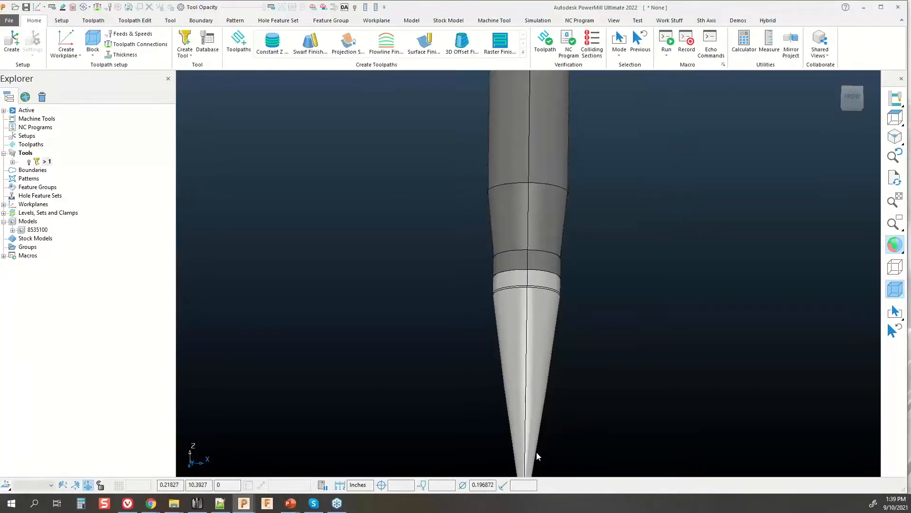
scroll(541, 449, "down", 2)
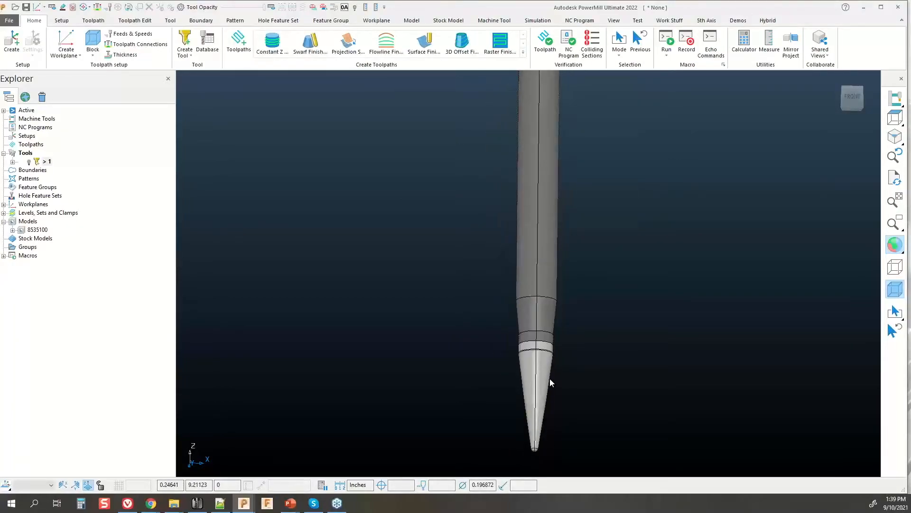
Step: View the tool model square from the front and examine how its flank blends into the rounded tip
left_click(852, 97)
scroll(634, 243, "down", 3)
scroll(594, 332, "up", 4)
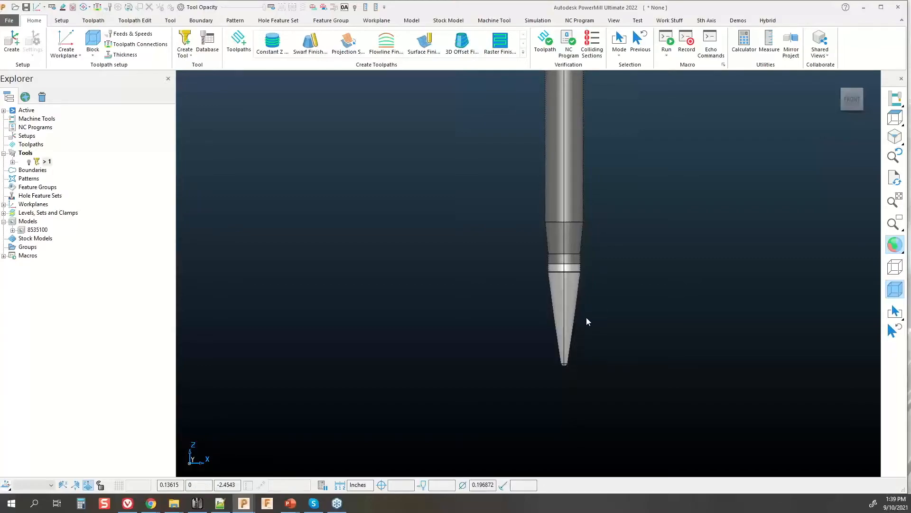
scroll(574, 339, "up", 3)
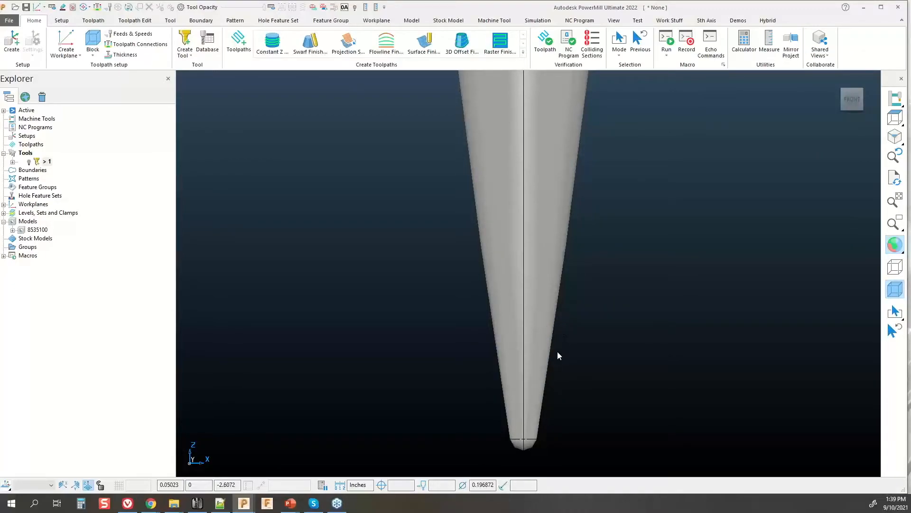
scroll(614, 341, "down", 5)
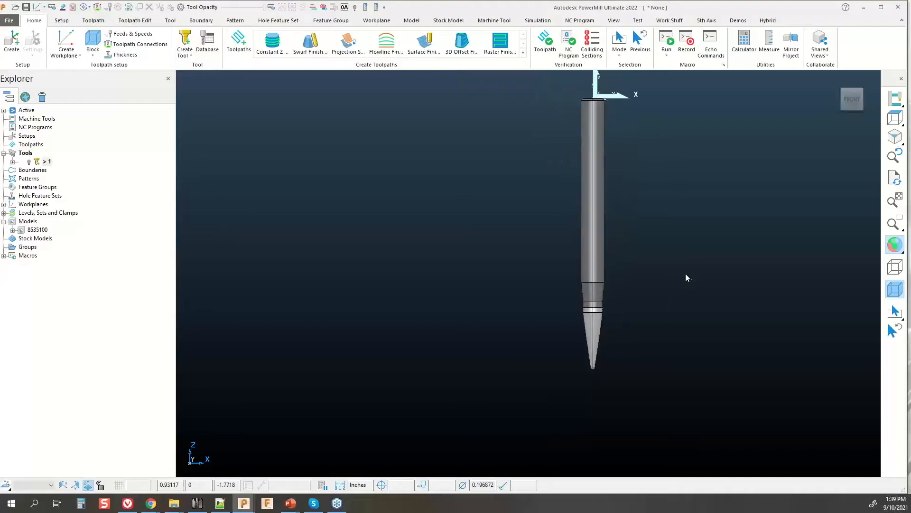
scroll(701, 253, "up", 2)
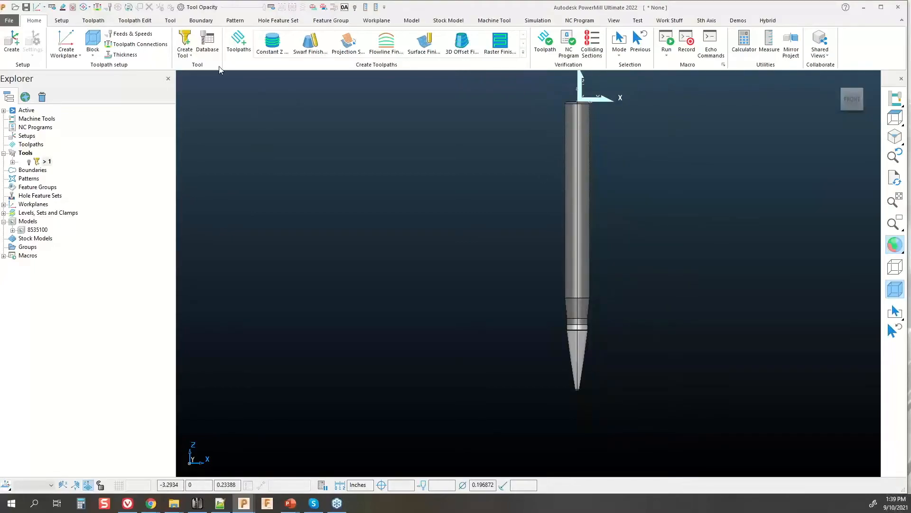
Step: Create a spun profile curve of the tool model about Z through the origin at 0.0004 tolerance, and turn off model shading
left_click(235, 21)
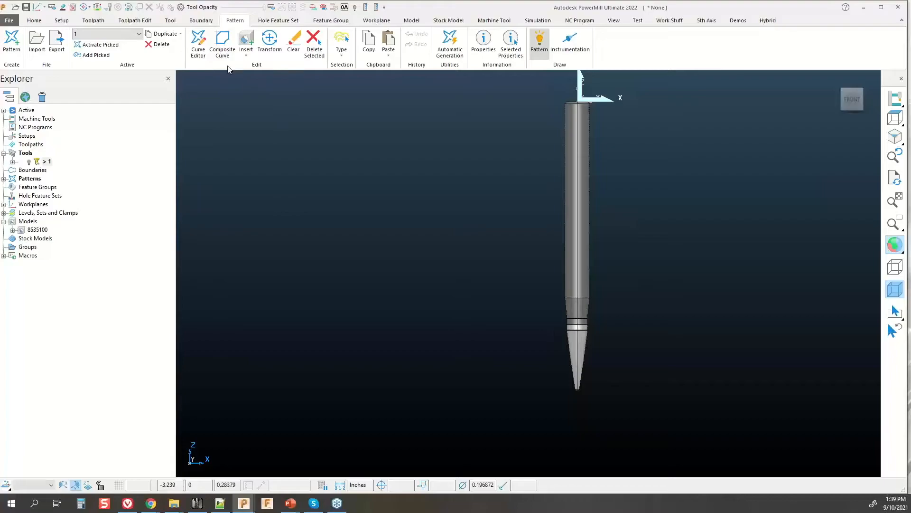
left_click(198, 46)
left_click(97, 53)
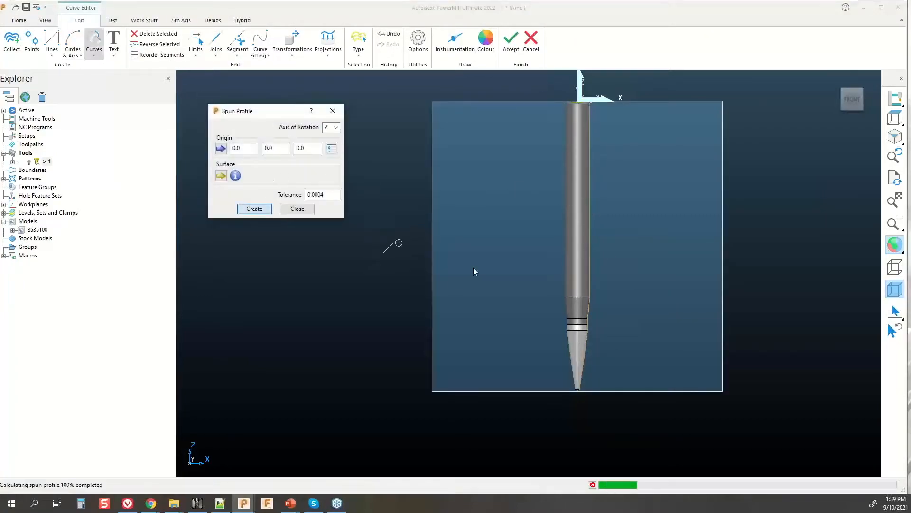
left_click(895, 244)
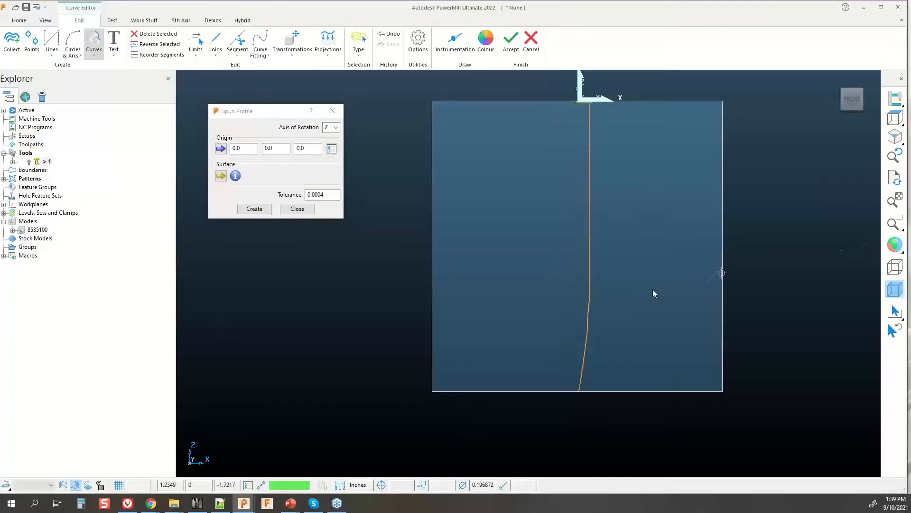
left_click(297, 209)
Step: Display curve instrumentation and try drawing a single line from the profile's tapered flank to check its angle
scroll(630, 350, "up", 3)
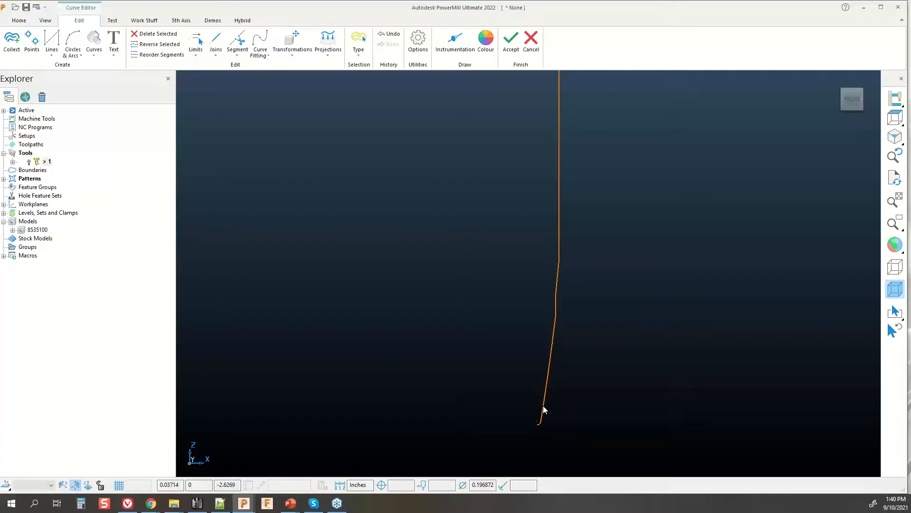
left_click(51, 47)
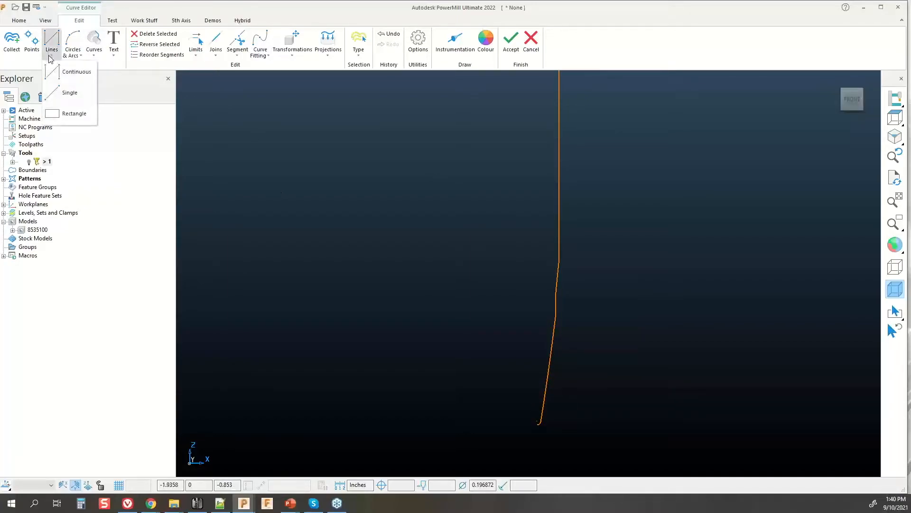
left_click(69, 92)
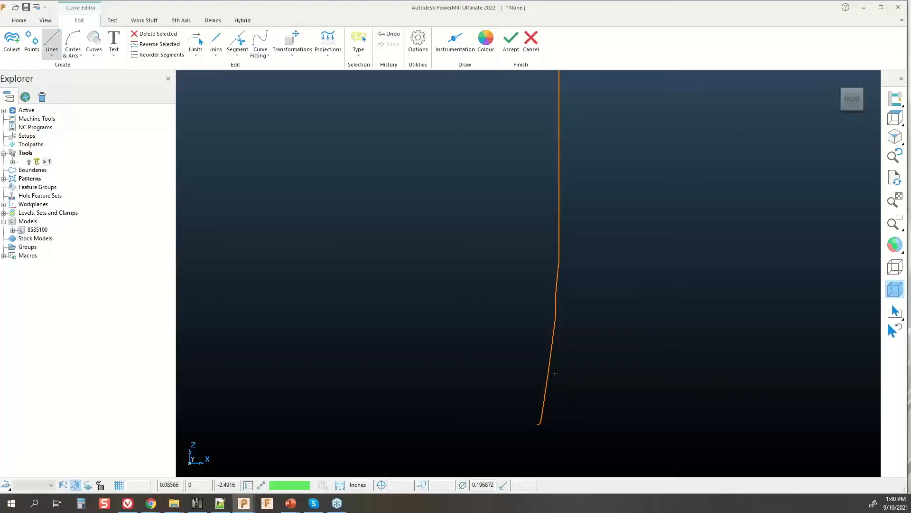
scroll(553, 399, "up", 3)
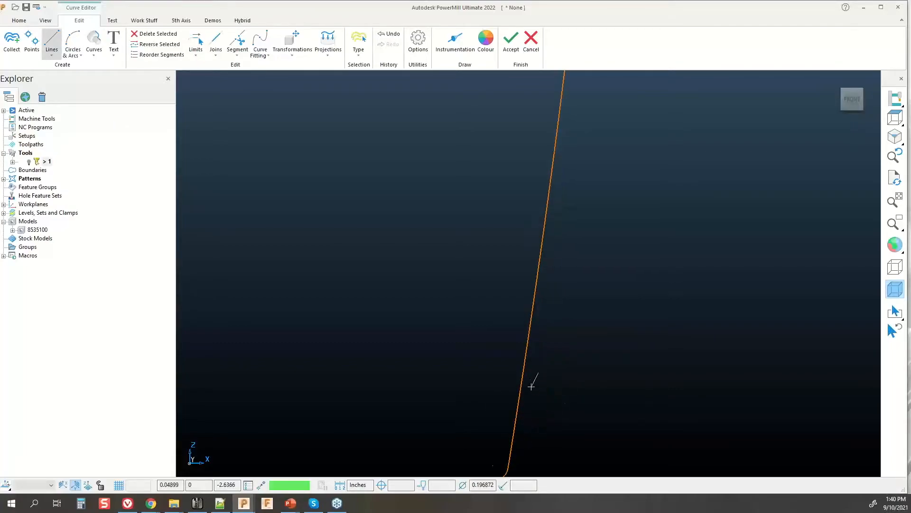
left_click(455, 42)
scroll(596, 204, "down", 3)
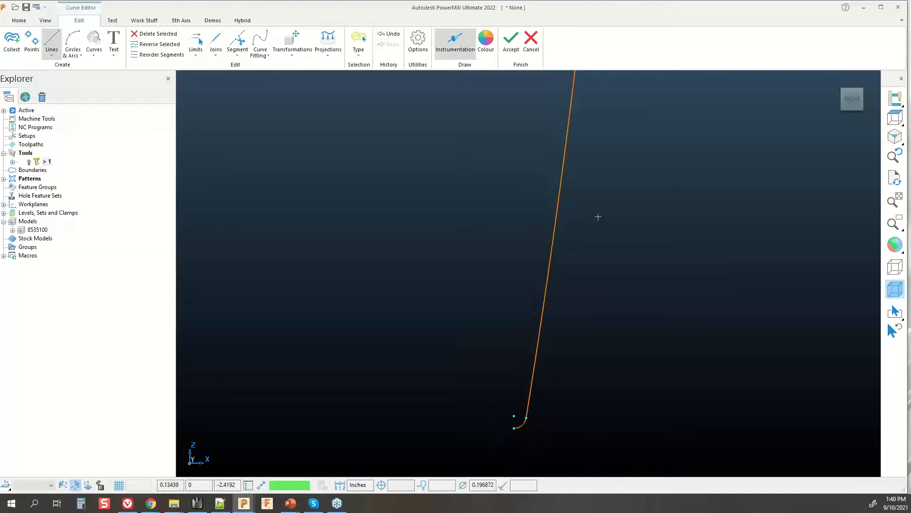
left_click(580, 233)
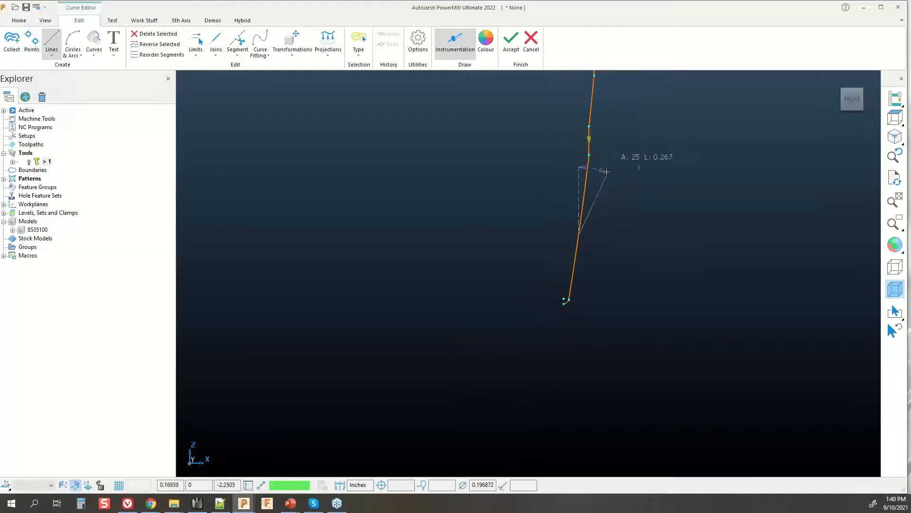
left_click(597, 210)
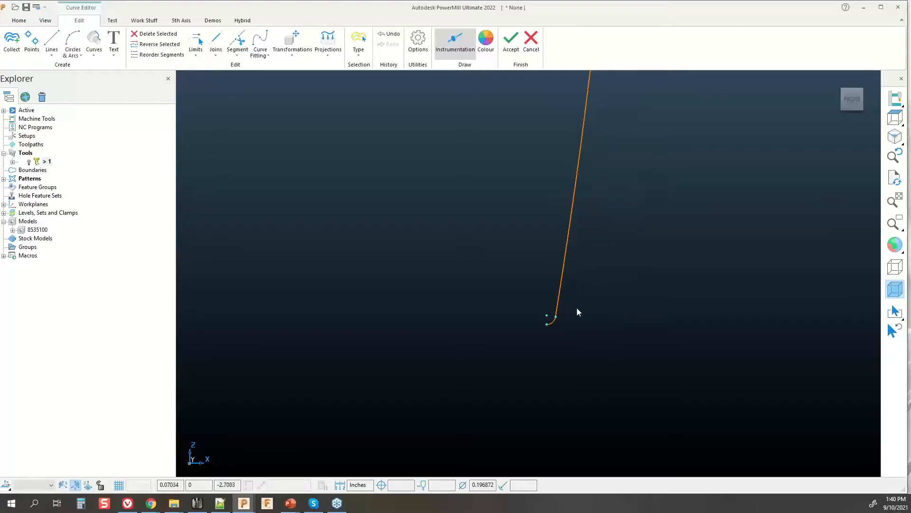
Step: Draw a slanted single line from below the tool tip, crossing the profile where the tip arc meets the flank
left_click(52, 42)
left_click(562, 254)
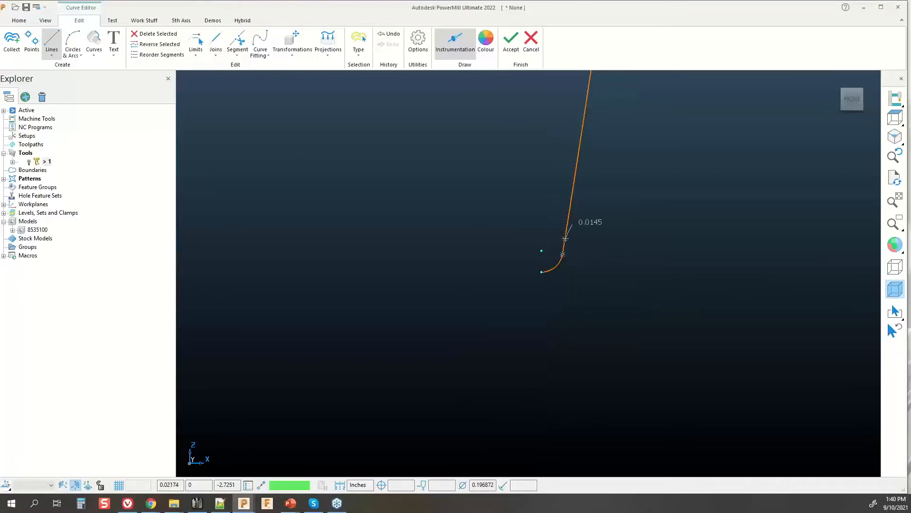
left_click(543, 293)
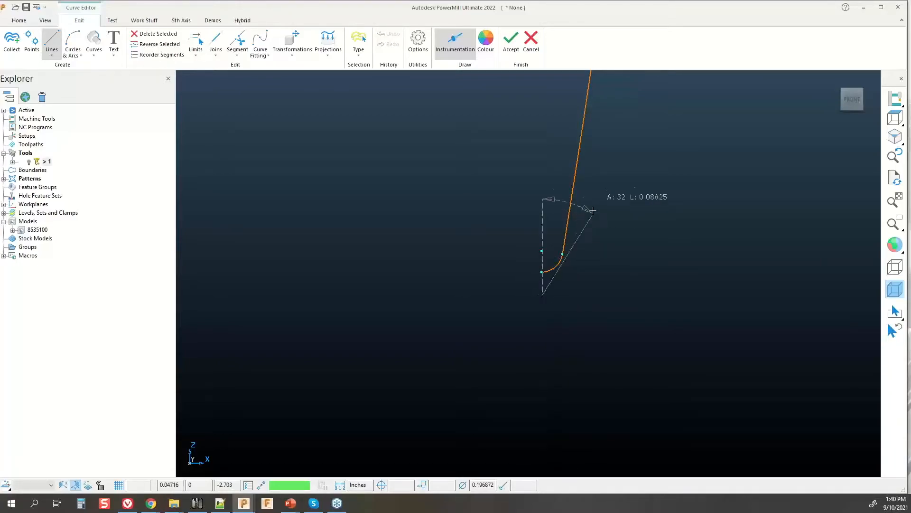
left_click(593, 201)
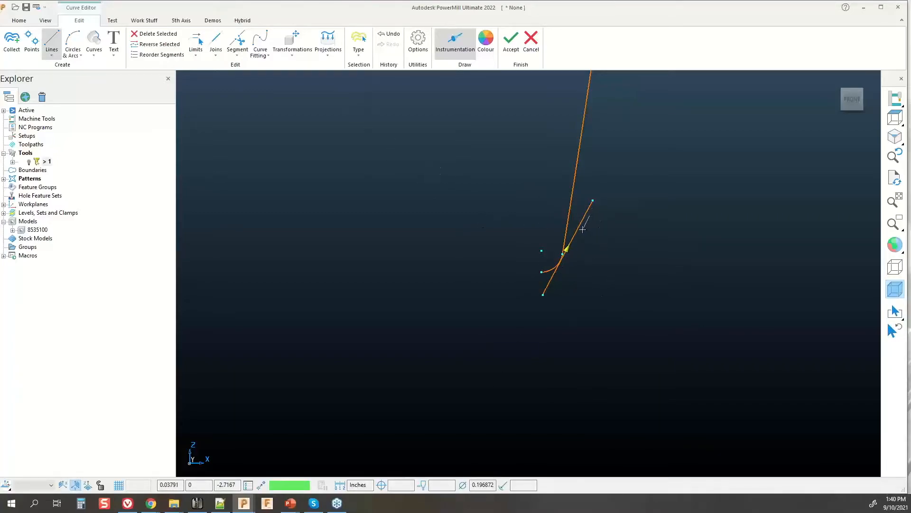
Step: Compare the slanted line with the barrel profile's flank and finish editing the curves
scroll(599, 217, "down", 4)
scroll(625, 200, "down", 5)
scroll(660, 157, "up", 3)
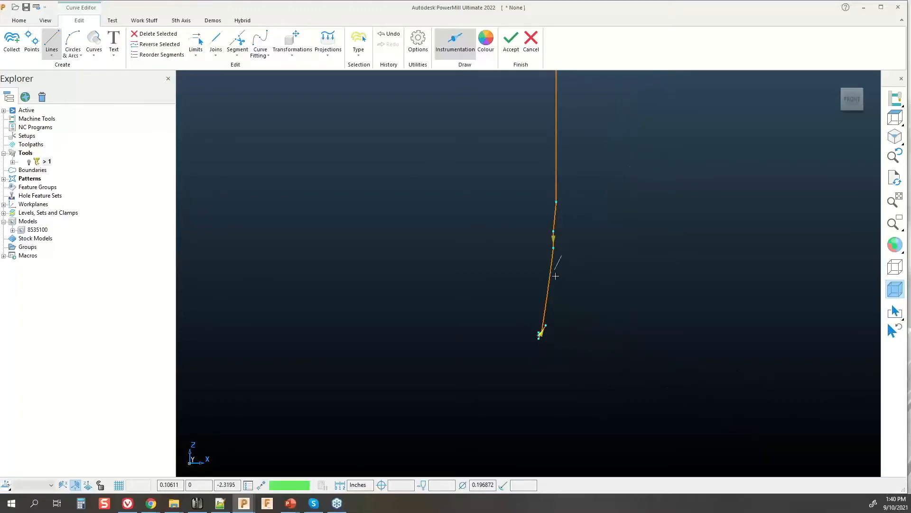
left_click(545, 325)
scroll(539, 338, "up", 12)
scroll(540, 328, "down", 4)
scroll(527, 327, "down", 4)
left_click(515, 51)
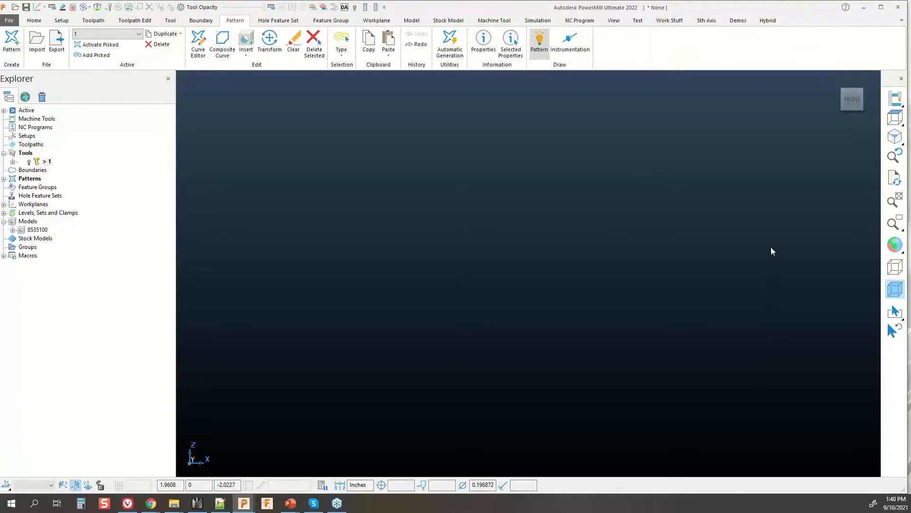
Step: Switch back to the part's project session and try to calculate the Automatic EMUGE Barrel toolpath with lead 0.0 and lean 8.0
key("super+Tab")
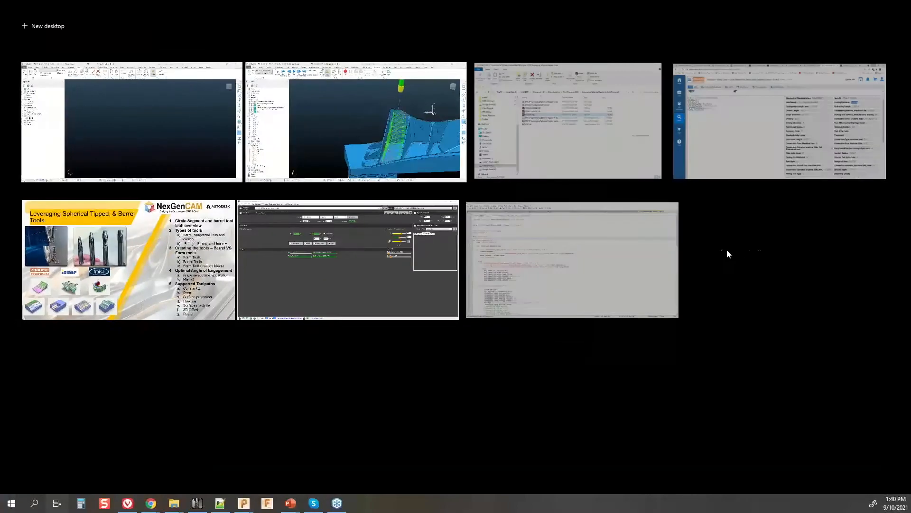
left_click(410, 125)
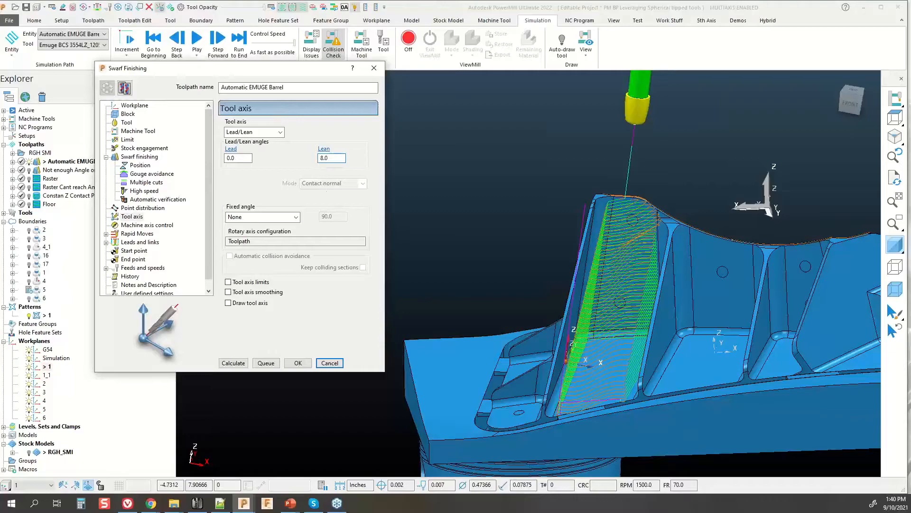
left_click(233, 363)
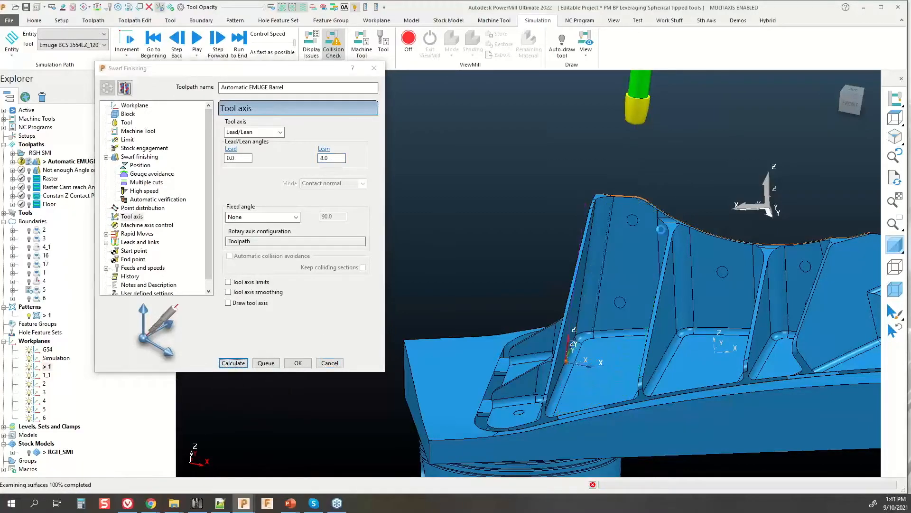
left_click(722, 249)
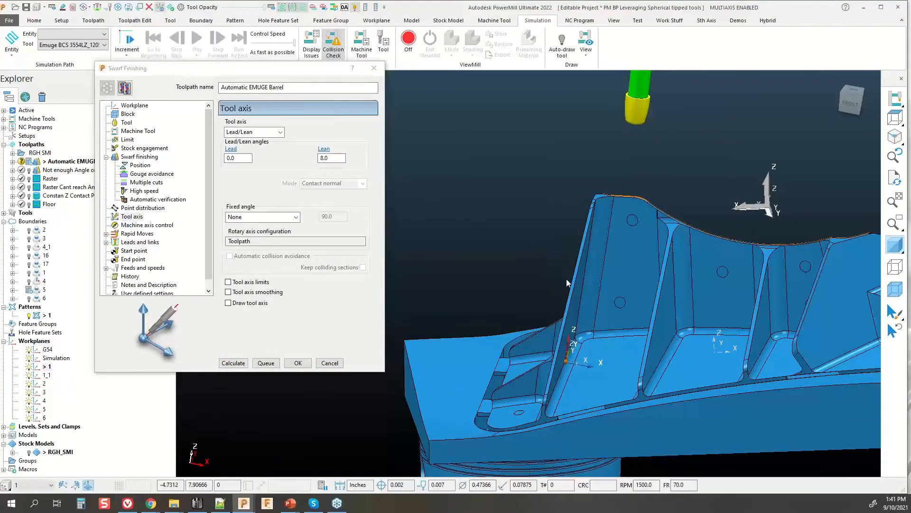
Step: Select the end pocket's back wall, its two facing rib walls and the corner fillets between them for swarf finishing
middle_click_drag(526, 280, 697, 301)
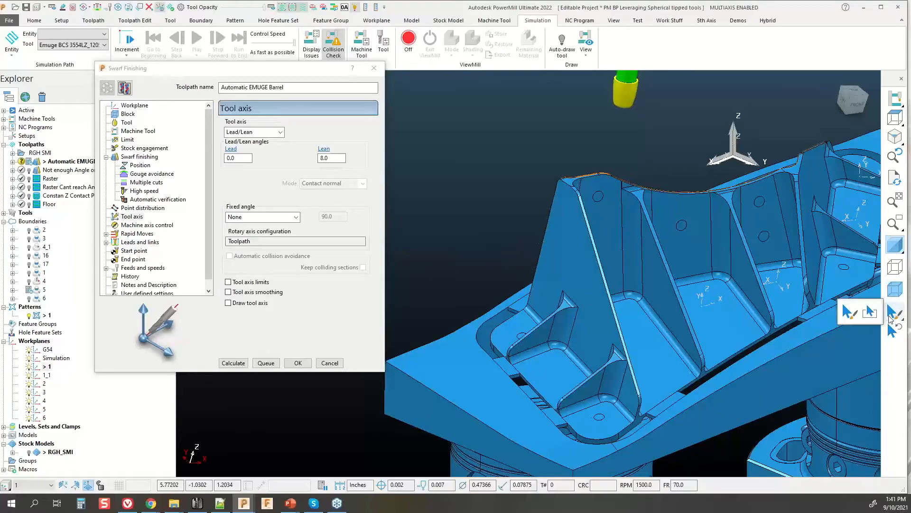
left_click(620, 264)
left_click(605, 254, "shift")
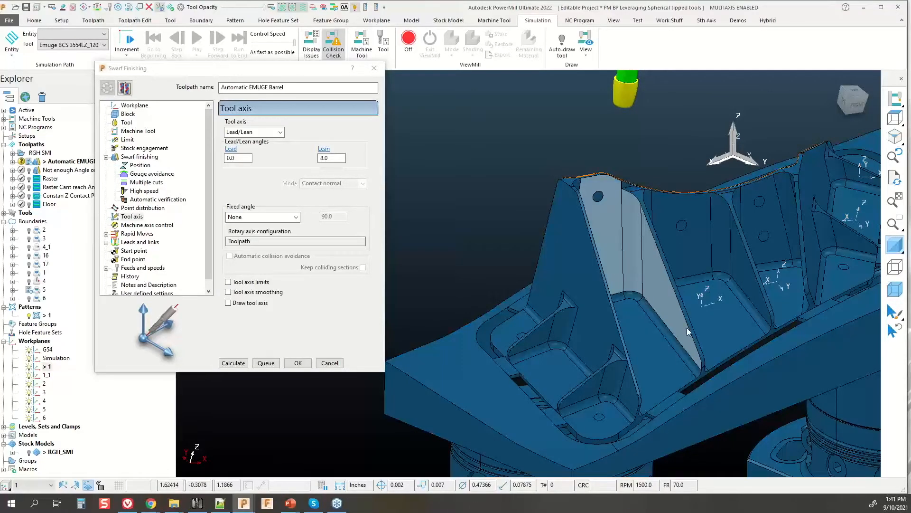
middle_click_drag(687, 328, 533, 306)
left_click(586, 281, "shift")
left_click(559, 299, "shift")
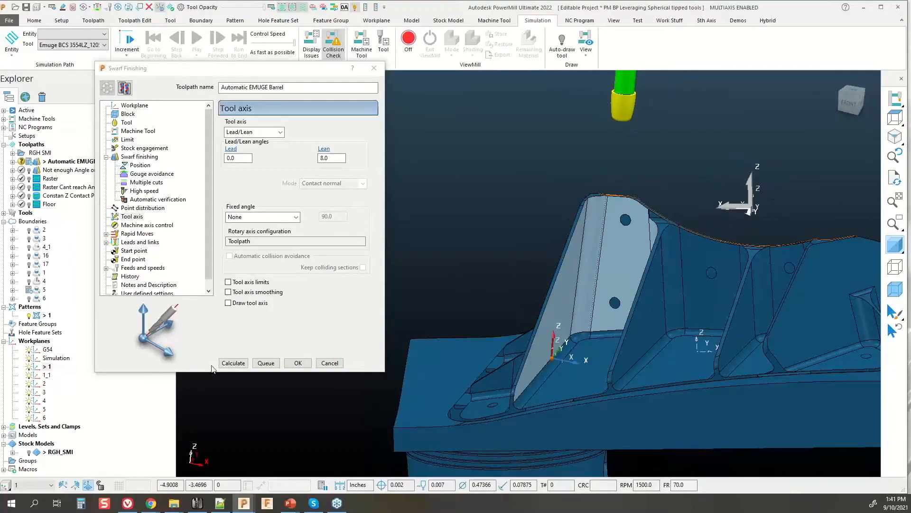
Step: Calculate the swarf toolpath with the Lead/Lean axis, then reopen it and recalculate with the Automatic tool axis
left_click(233, 363)
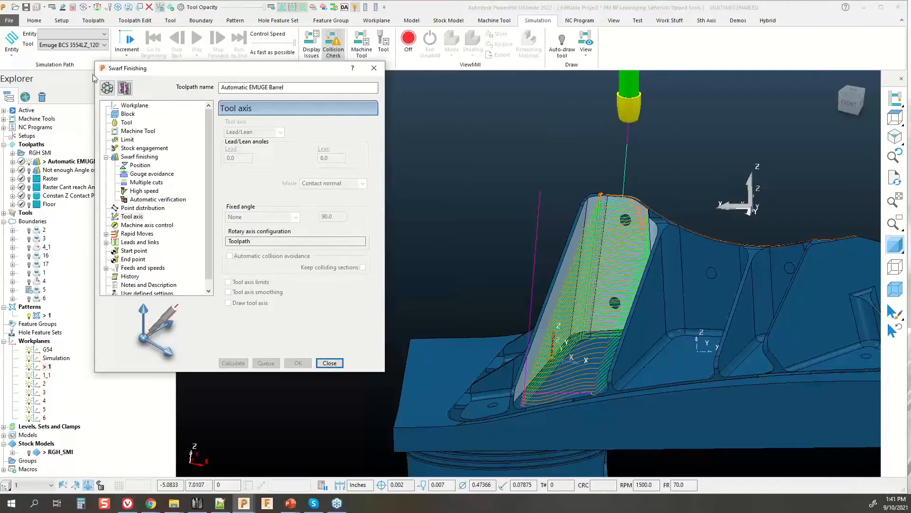
left_click(104, 88)
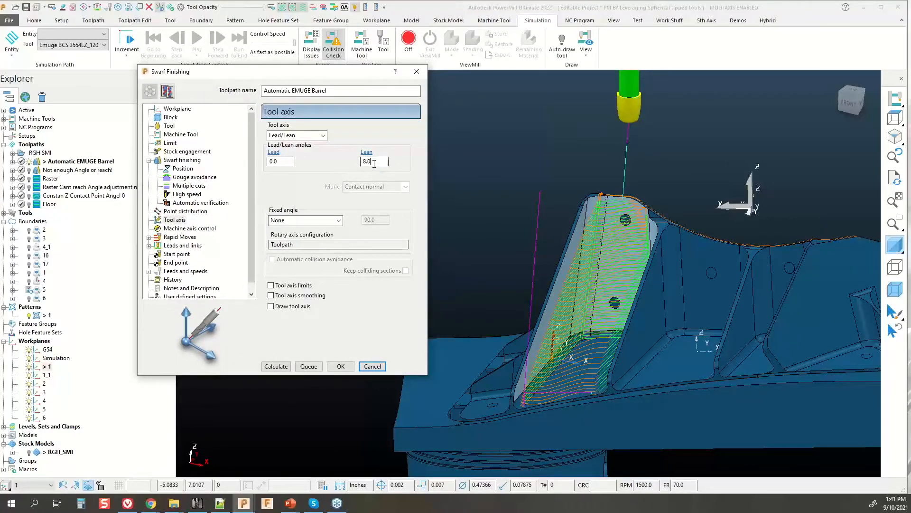
left_click(315, 135)
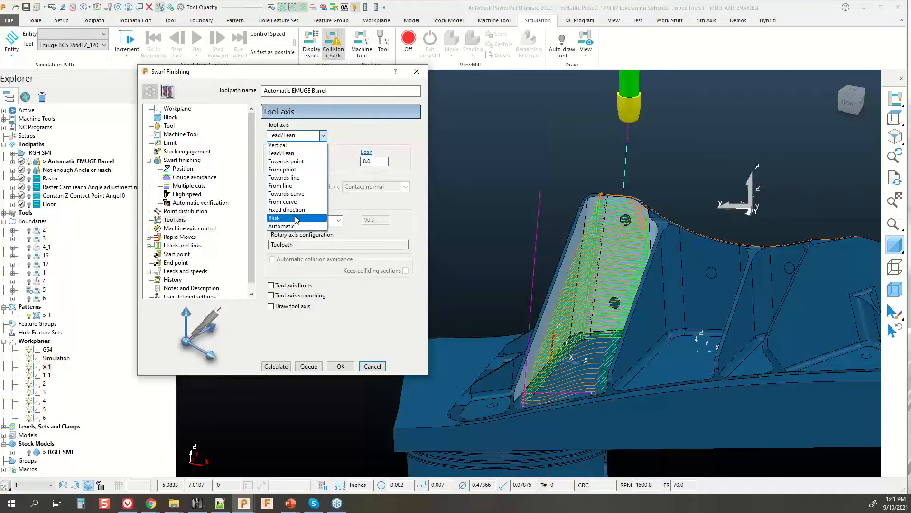
left_click(285, 225)
left_click_drag(265, 78, 315, 69)
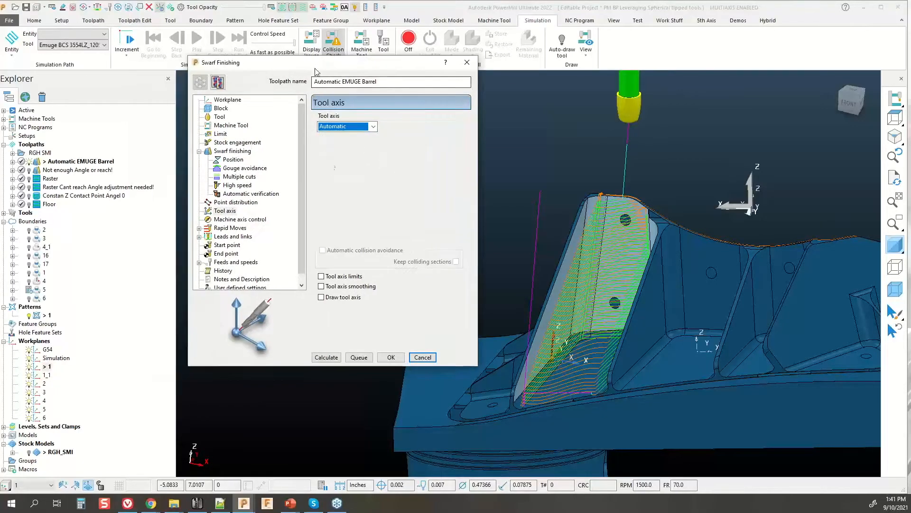
left_click(323, 356)
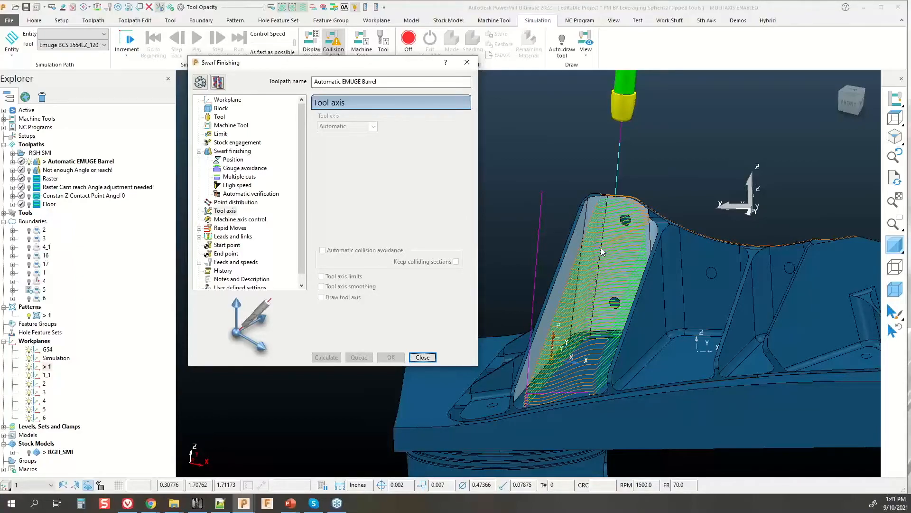
Step: Switch to Notepad++ and examine the list of allowable toolpath types in the BarrelTools_v9.mac macro
left_click(224, 505)
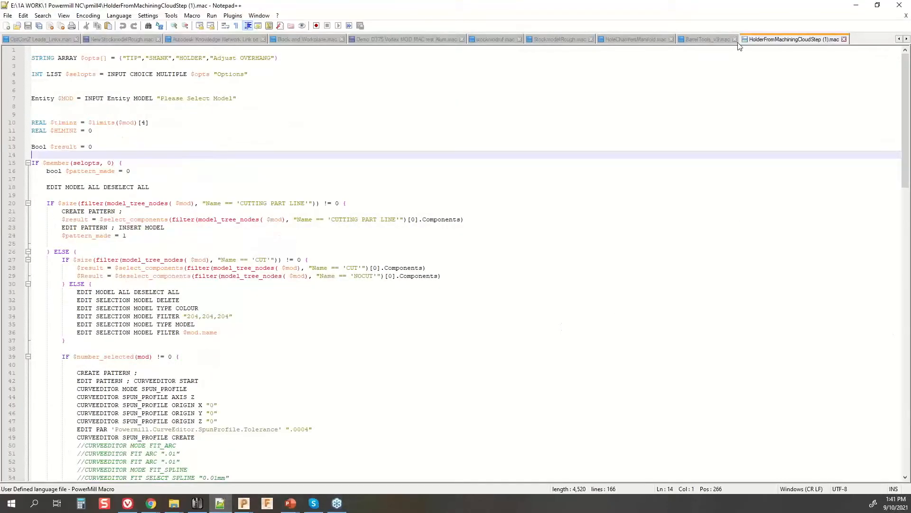
left_click(716, 40)
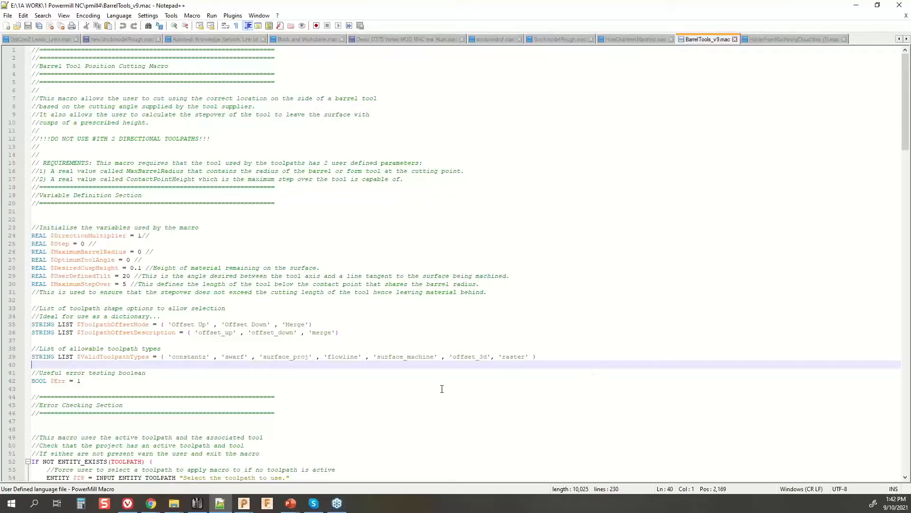
key("Left")
key("Left")
key("Left")
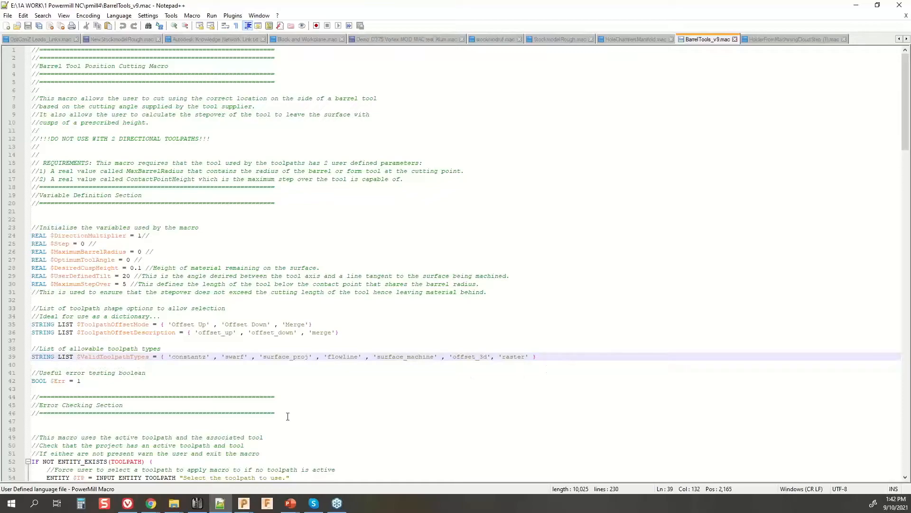
left_click_drag(536, 356, 157, 357)
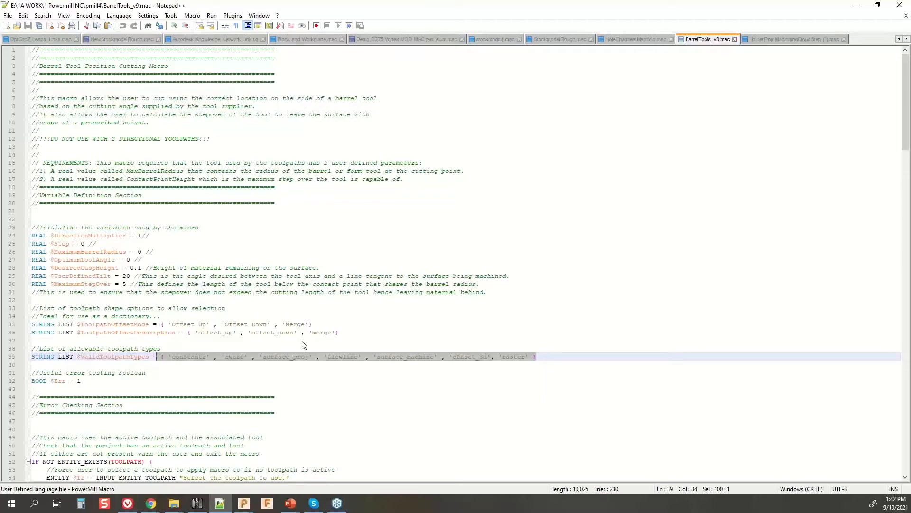
left_click(215, 370)
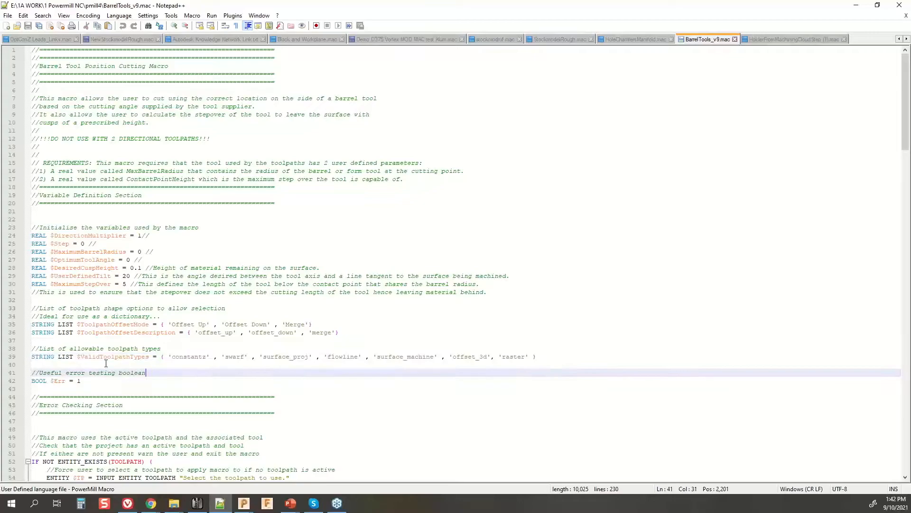
left_click(157, 356)
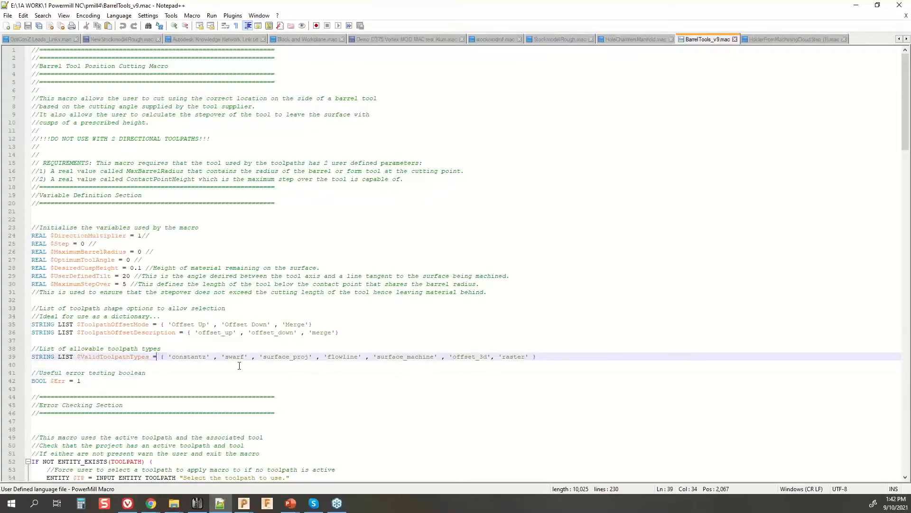
left_click_drag(208, 356, 173, 356)
left_click_drag(244, 358, 225, 357)
left_click(303, 361)
Step: Switch back to the part's PowerMill project and run Circle Segment and Barrel Tool Optimisation with a desired tool tilt of 8
key("super+Tab")
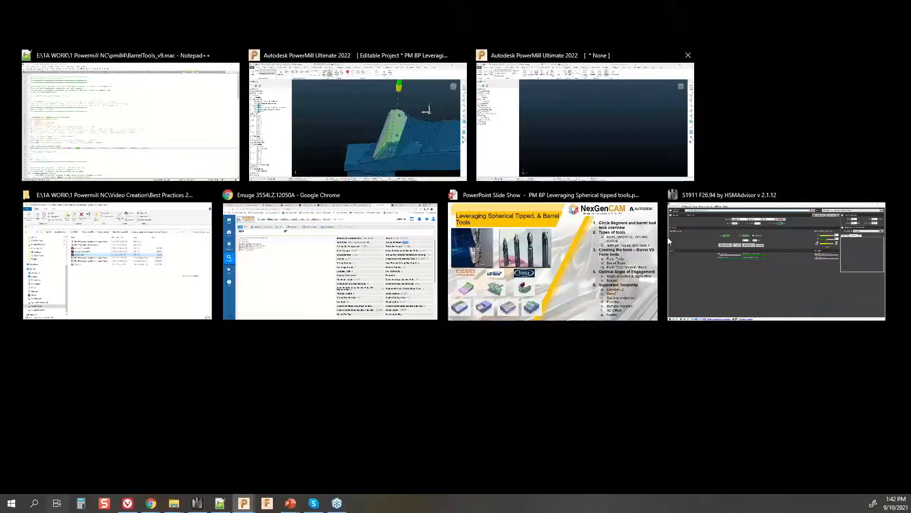
left_click(386, 143)
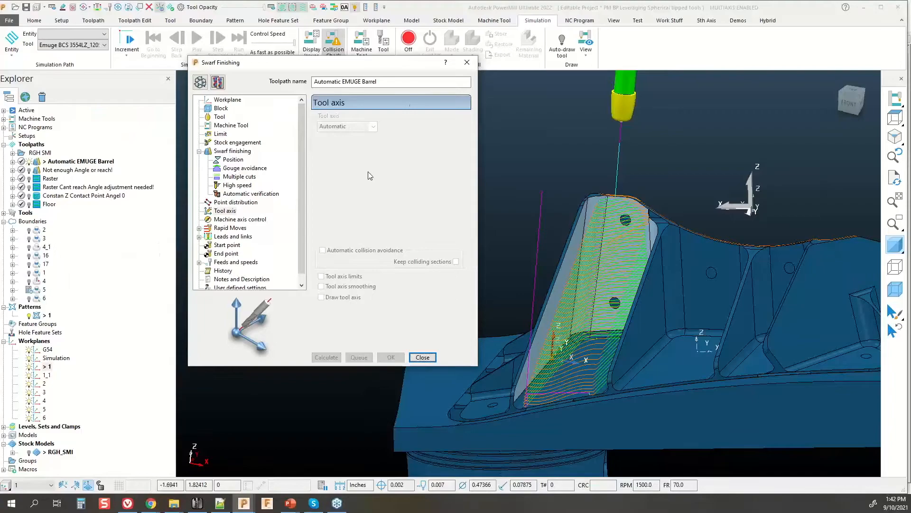
left_click(737, 20)
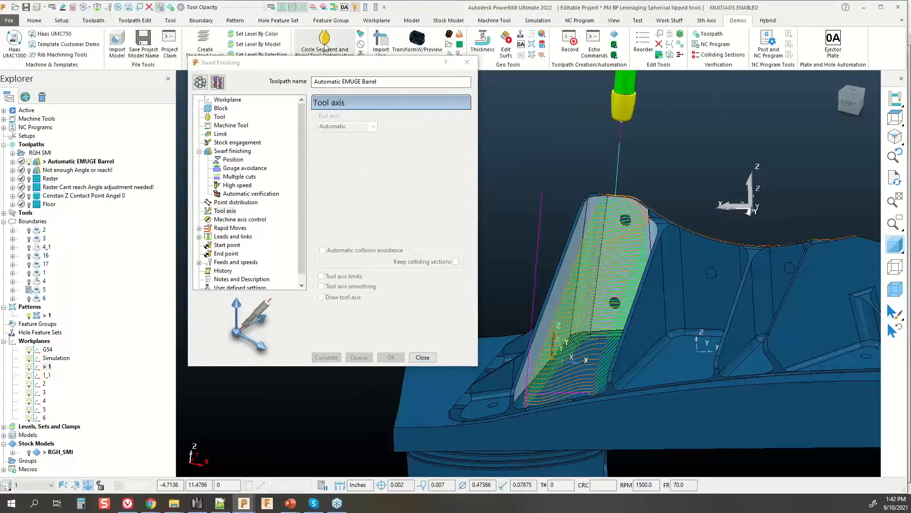
left_click_drag(328, 68, 314, 109)
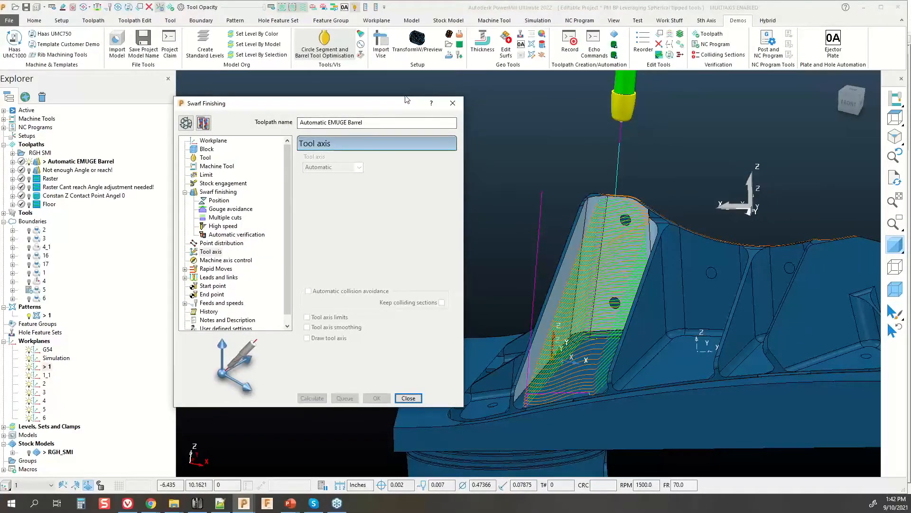
left_click(326, 46)
left_click_drag(354, 33, 553, 119)
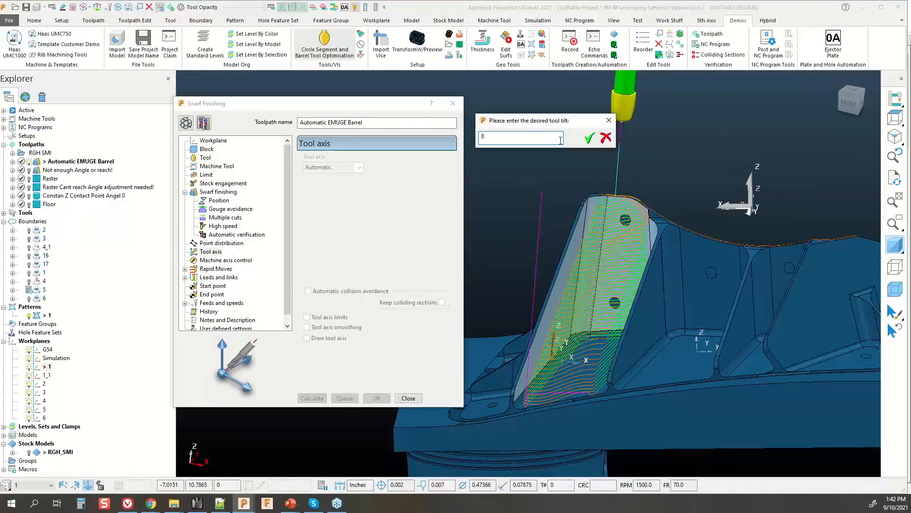
left_click(590, 138)
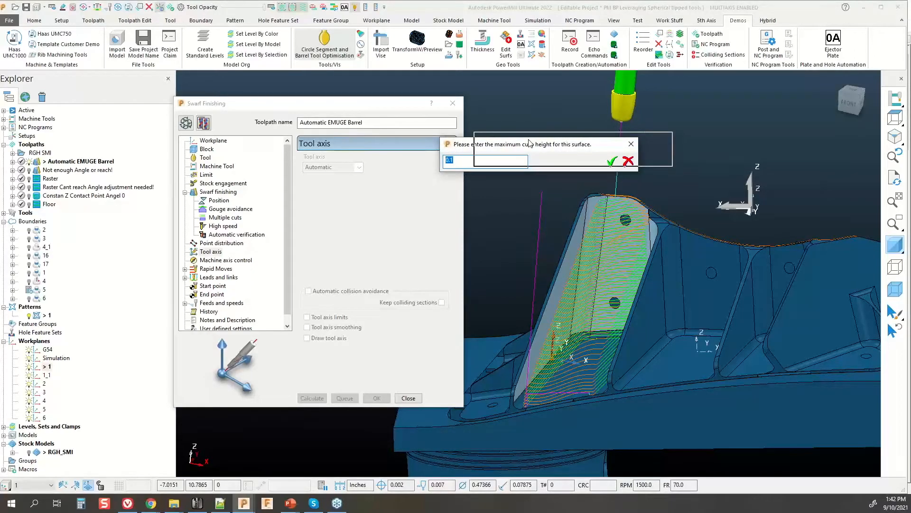
Step: Set the maximum cusp height to .00004 and apply the Offset Up mode for the swarf strategy
left_click_drag(530, 143, 531, 142)
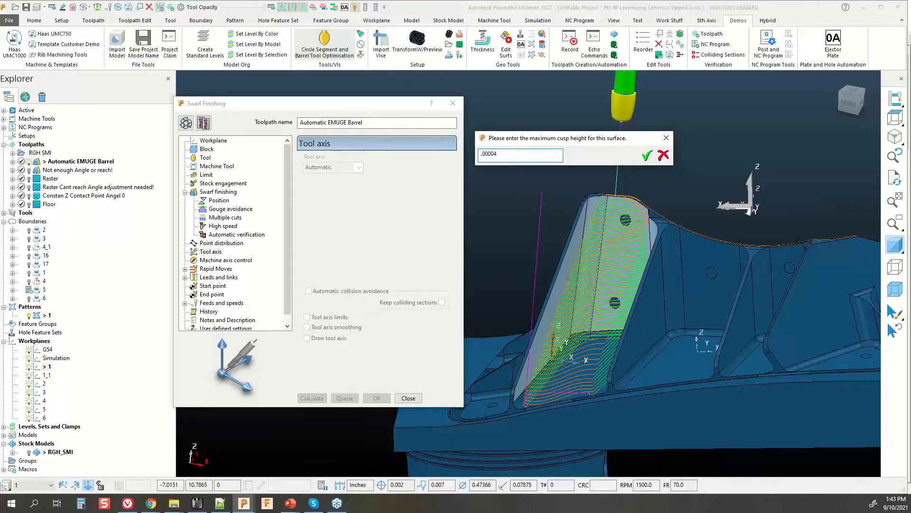
key("Return")
left_click_drag(492, 150, 559, 138)
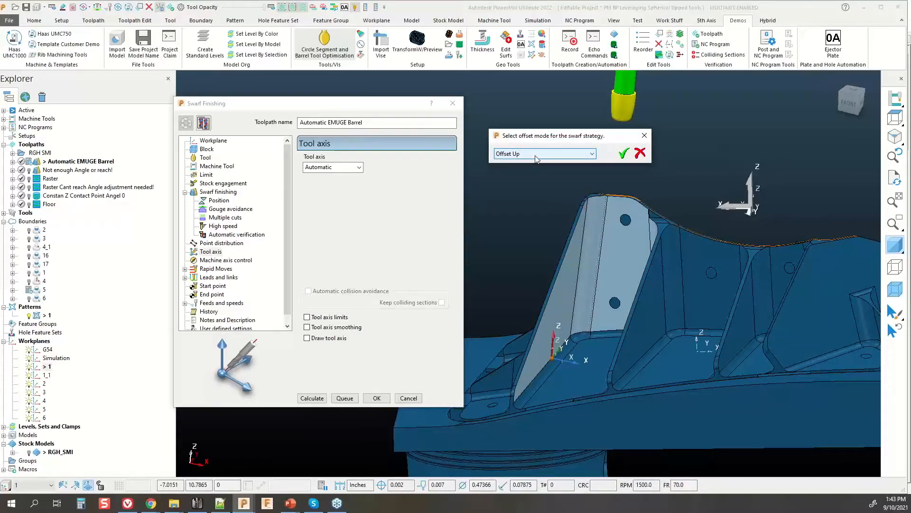
left_click(506, 156)
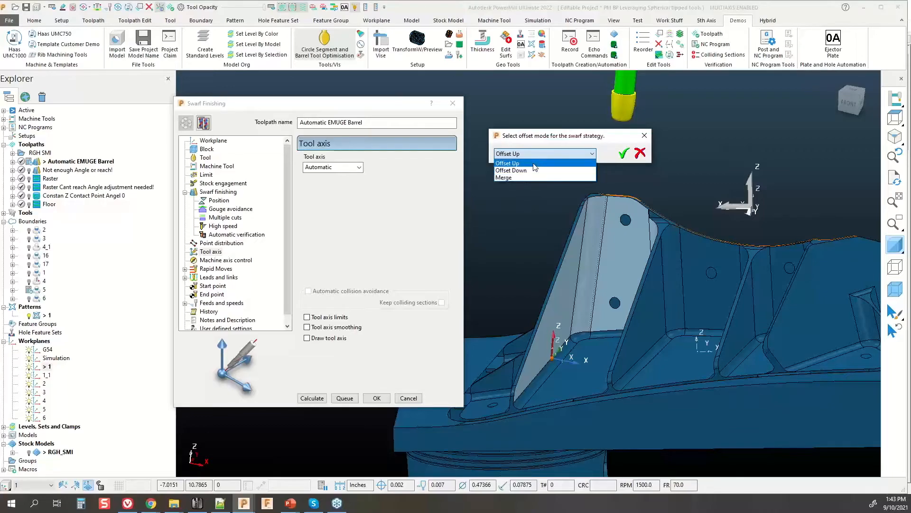
left_click(535, 164)
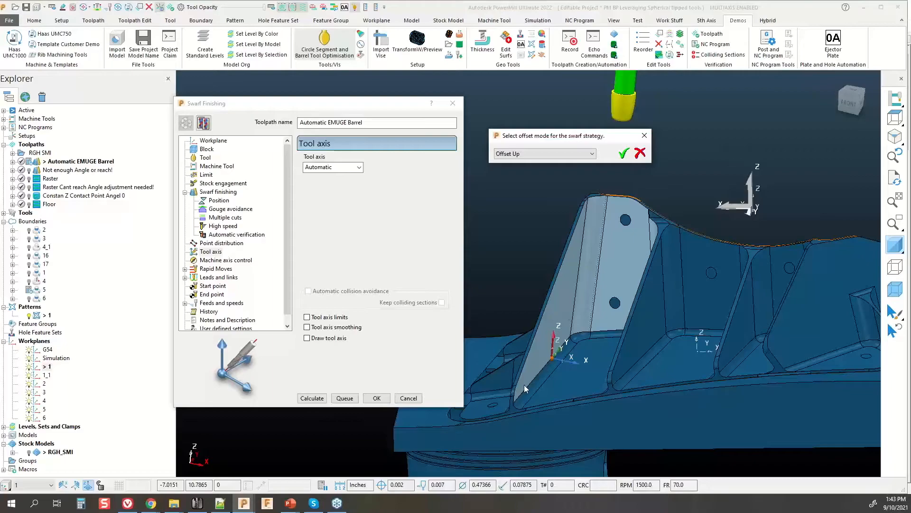
left_click(623, 152)
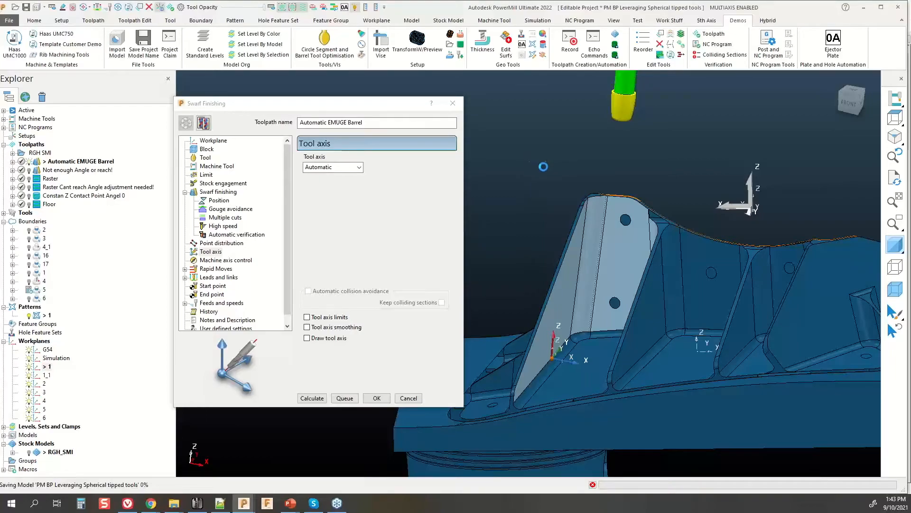
Step: Make the optimised toolpath editable, switch its tool axis to Lead/Lean and inspect the lean angle
middle_click_drag(489, 205, 574, 282)
left_click(186, 123)
left_click(360, 167)
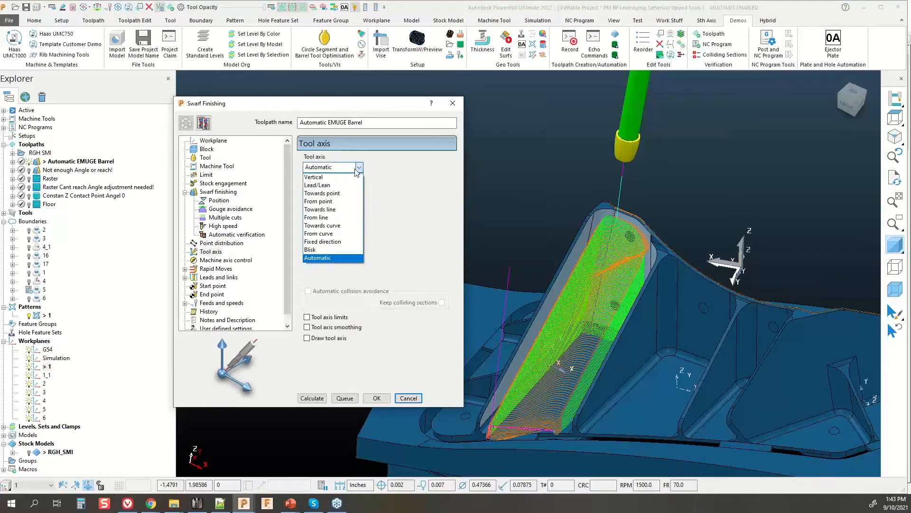
left_click(332, 185)
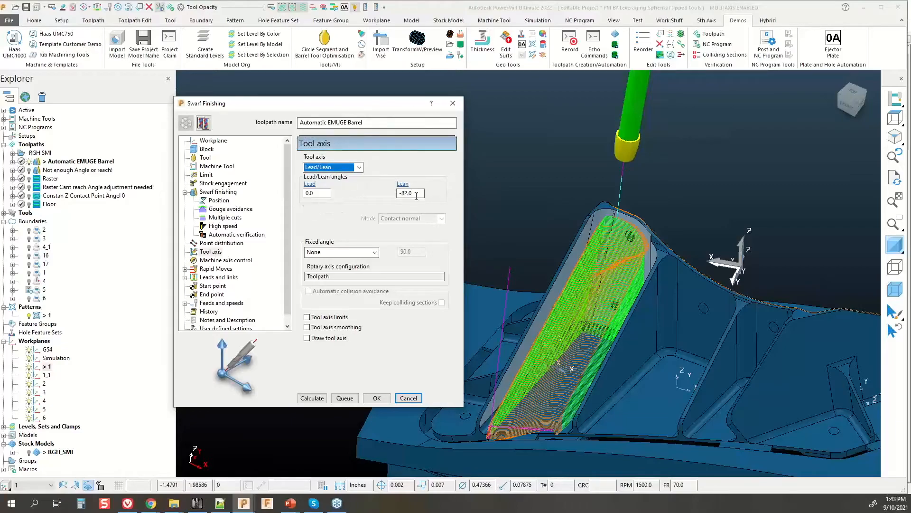
left_click(417, 196)
double_click(417, 195)
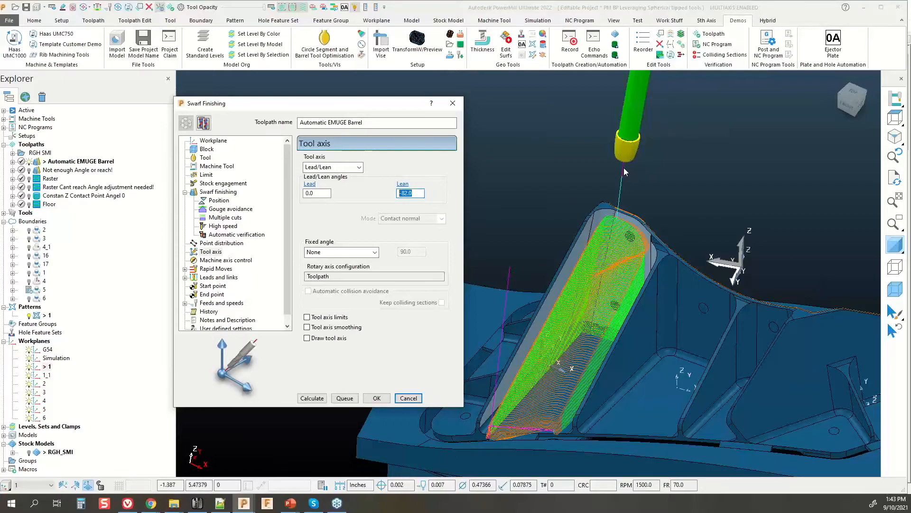
left_click(413, 194)
left_click_drag(414, 194, 389, 194)
Step: Compute 90 - 8 in Calculator to check the lean angle and return to the swarf toolpath settings
left_click(81, 506)
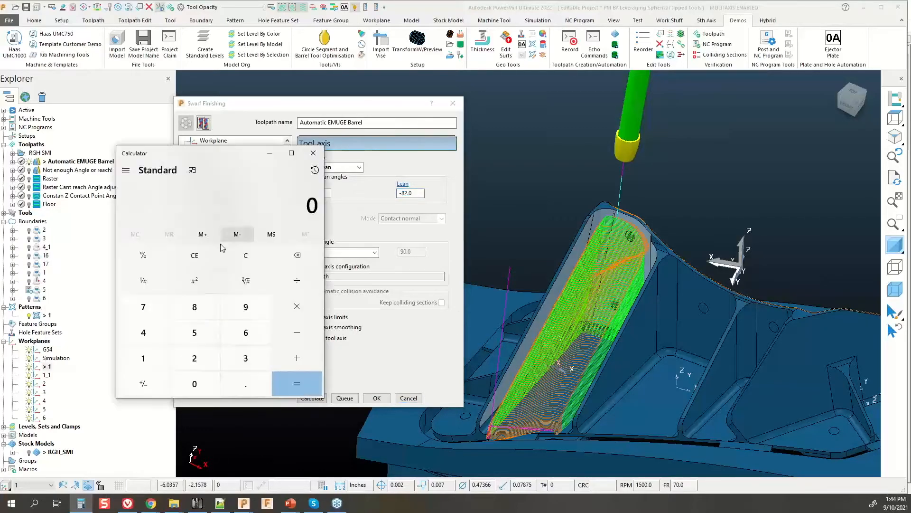
left_click(246, 306)
left_click(178, 385)
left_click(296, 332)
left_click(195, 307)
left_click(296, 383)
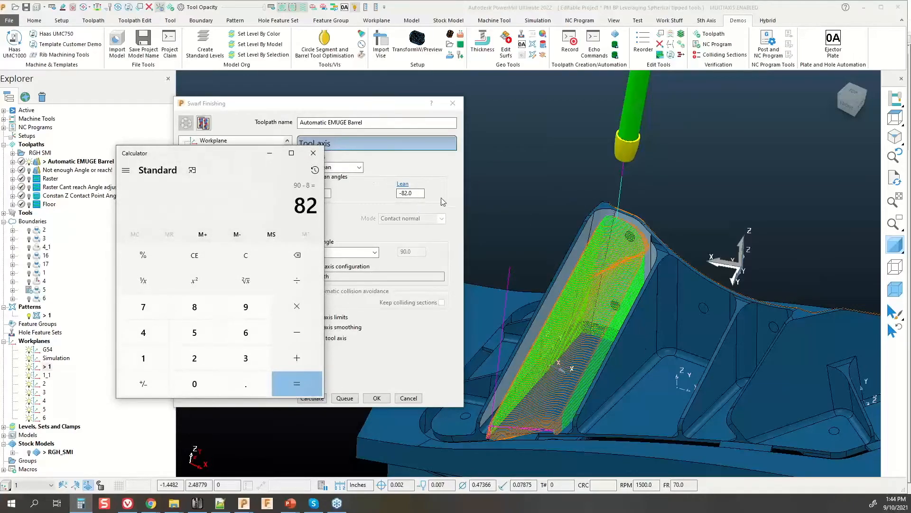
left_click(359, 221)
Step: Try to calculate the swarf toolpath with the lean angle at -82.0 and with it at 82.0
left_click(402, 194)
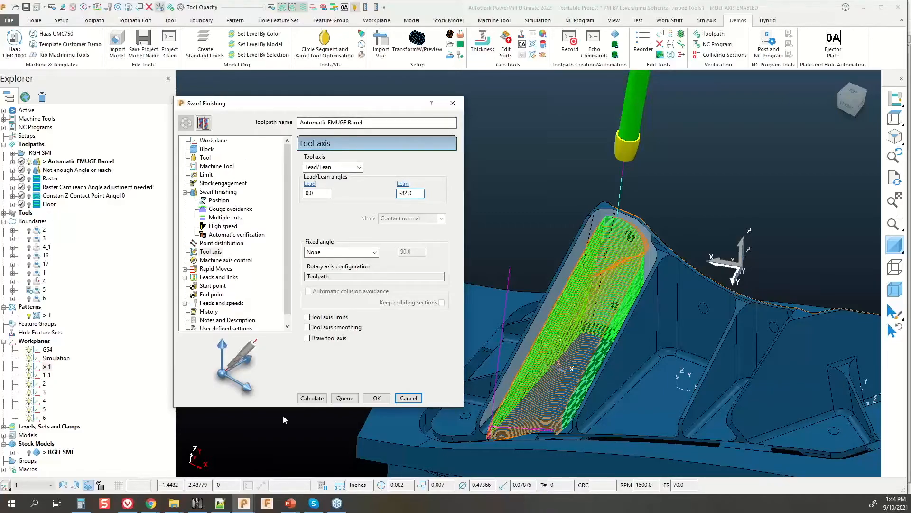
left_click(312, 398)
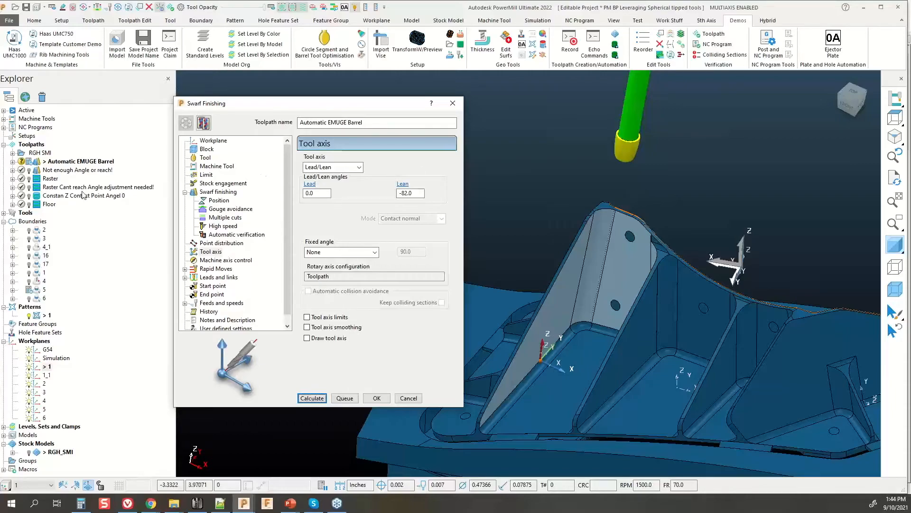
left_click(403, 193)
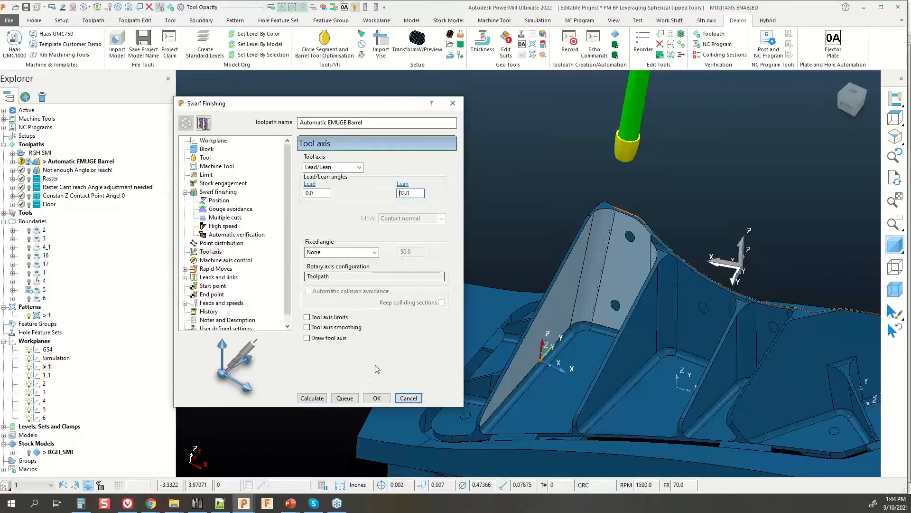
left_click(316, 399)
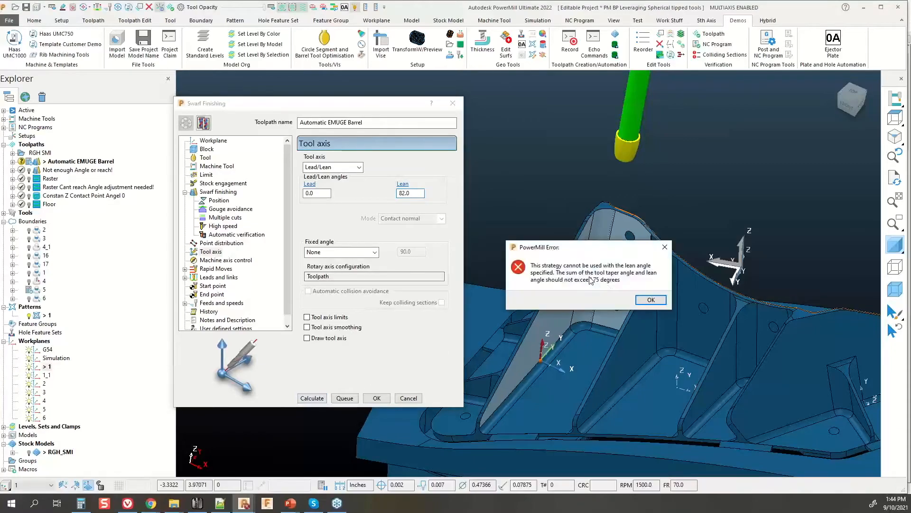
left_click(651, 299)
Step: Set the lean angle to 8.0, recalculate the toolpath and open its Swarf finishing settings
double_click(410, 193)
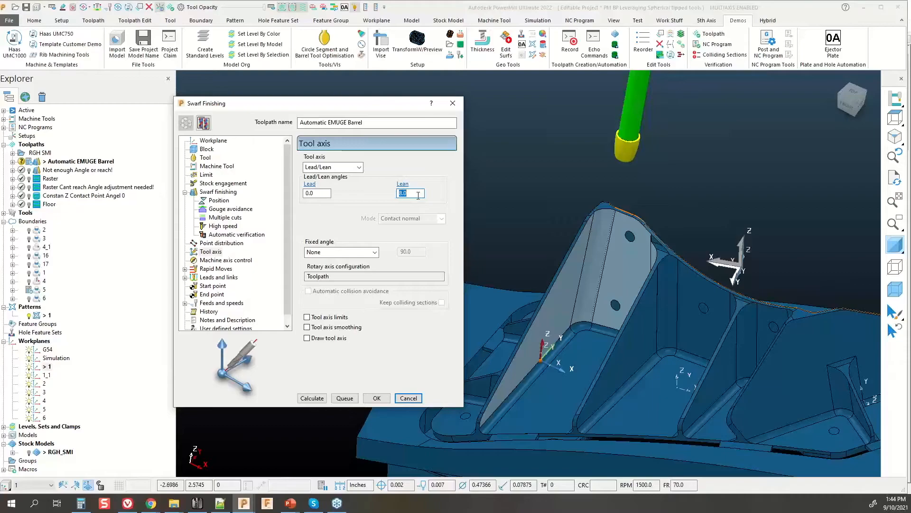
left_click(314, 397)
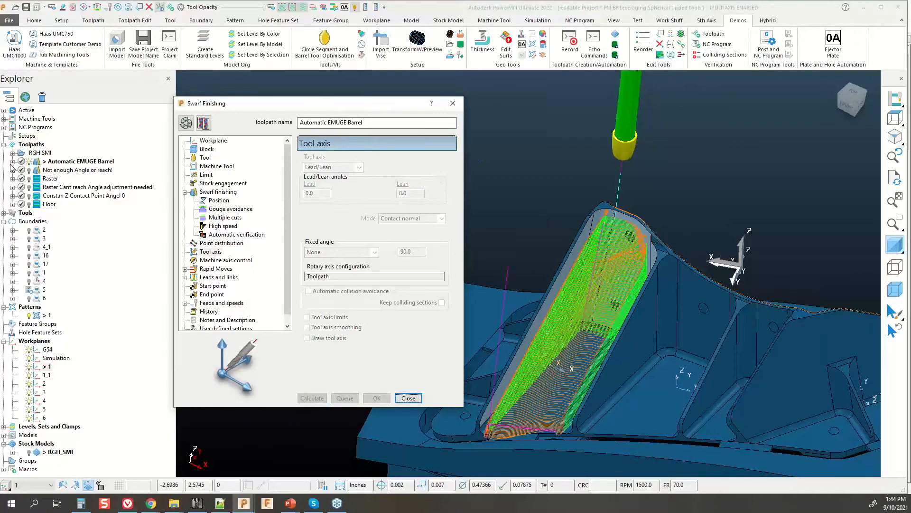
left_click_drag(367, 102, 585, 132)
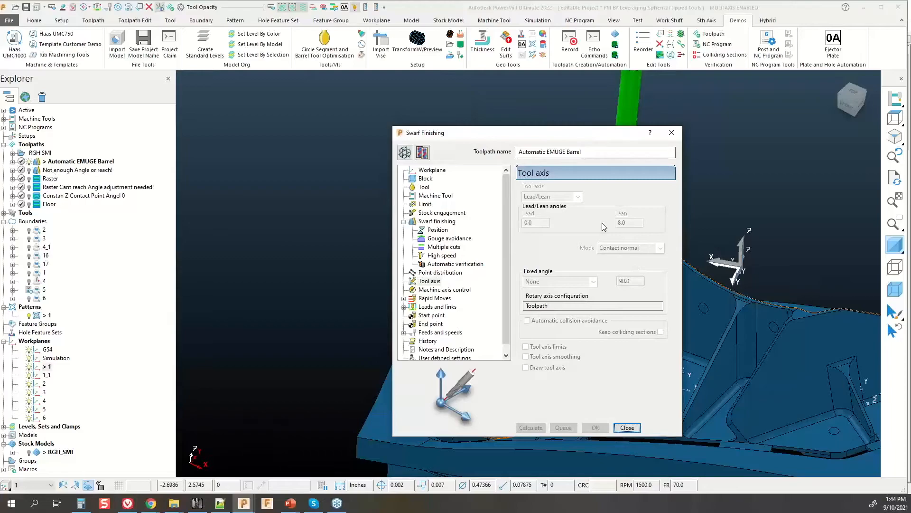
left_click(436, 221)
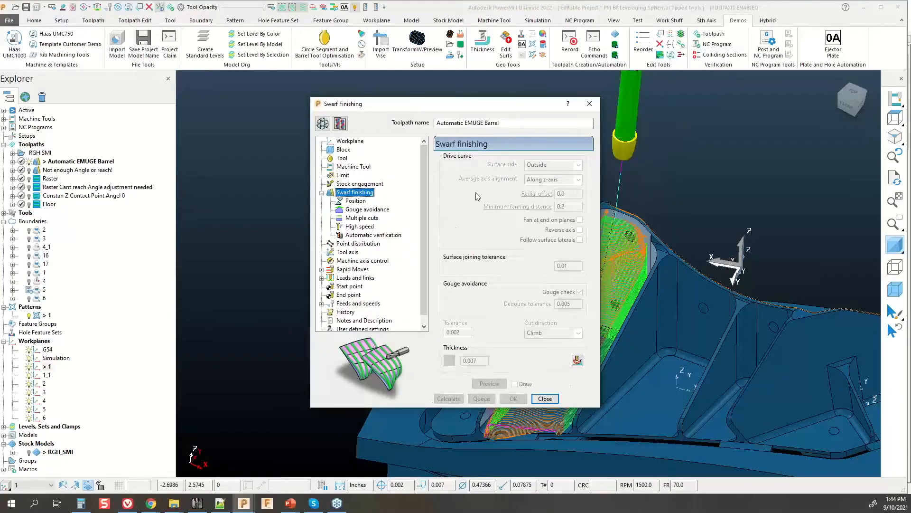
Step: Close the swarf settings, activate the "Not enough Angle or reach!" toolpath and hide the "Automatic EMUGE Barrel" toolpath
left_click(549, 401)
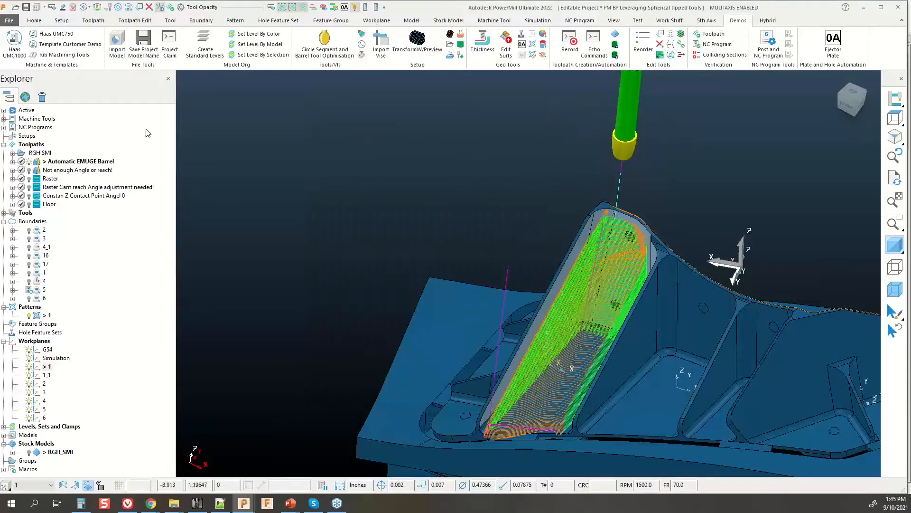
double_click(44, 172)
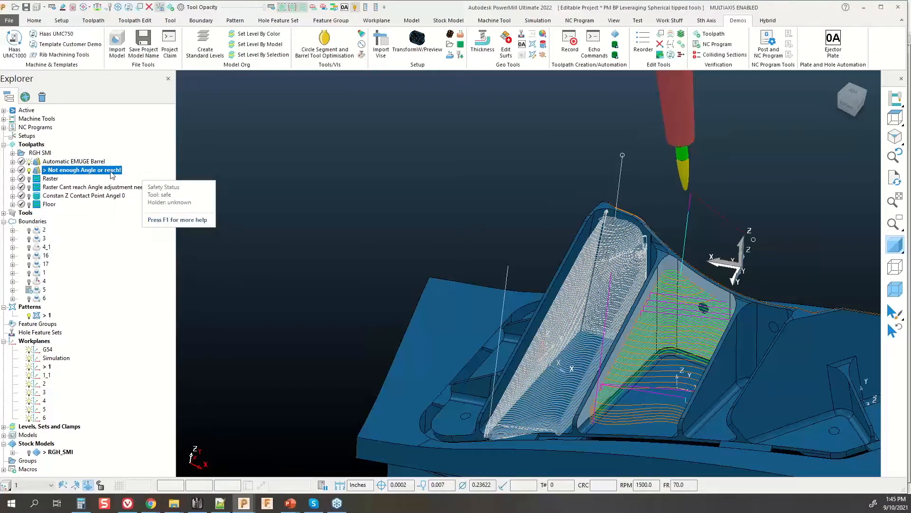
middle_click_drag(703, 299, 748, 272)
scroll(748, 272, "down", 4)
scroll(785, 246, "up", 5)
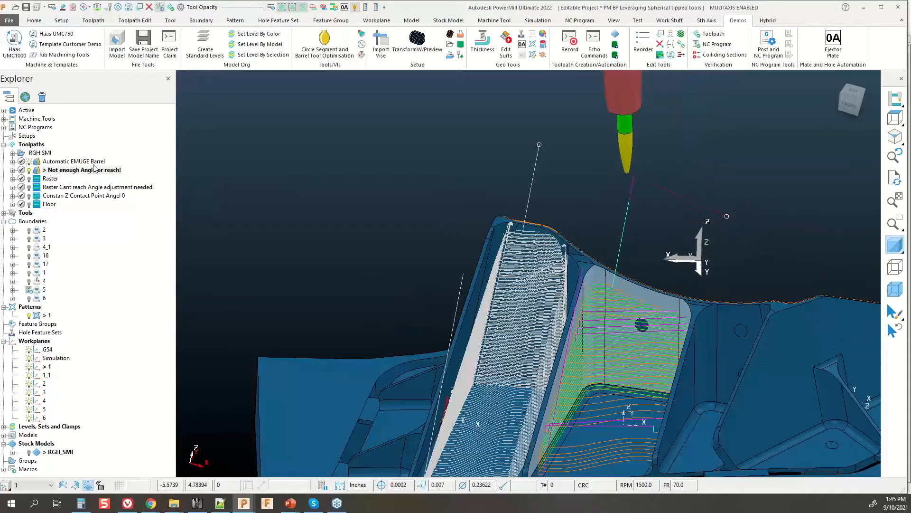
left_click(30, 162)
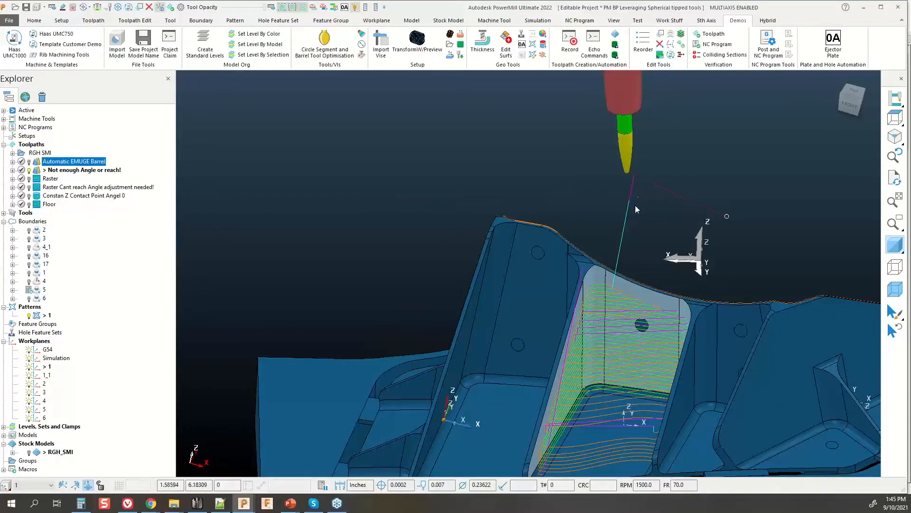
Step: Simulate the active toolpath from a point on its lower passes near the pocket's corner fillet and advance the tool along the pass
scroll(649, 370, "up", 3)
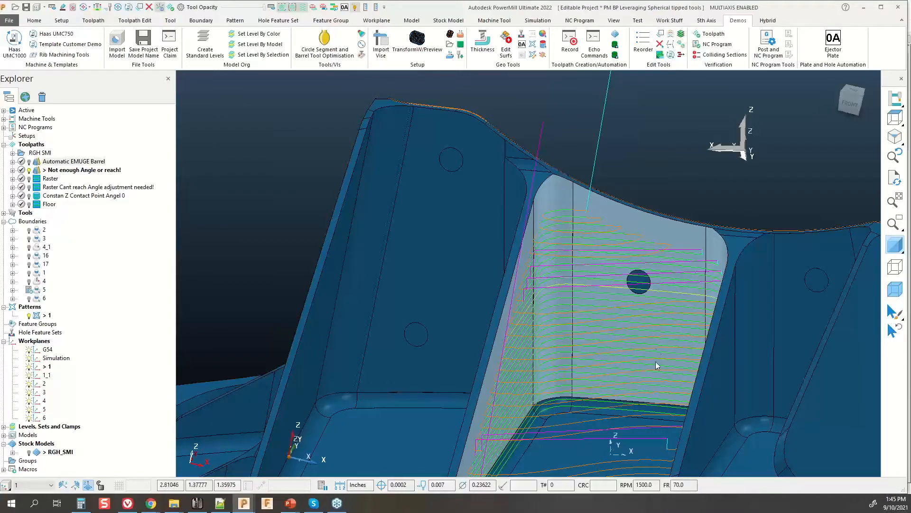
scroll(572, 417, "up", 5)
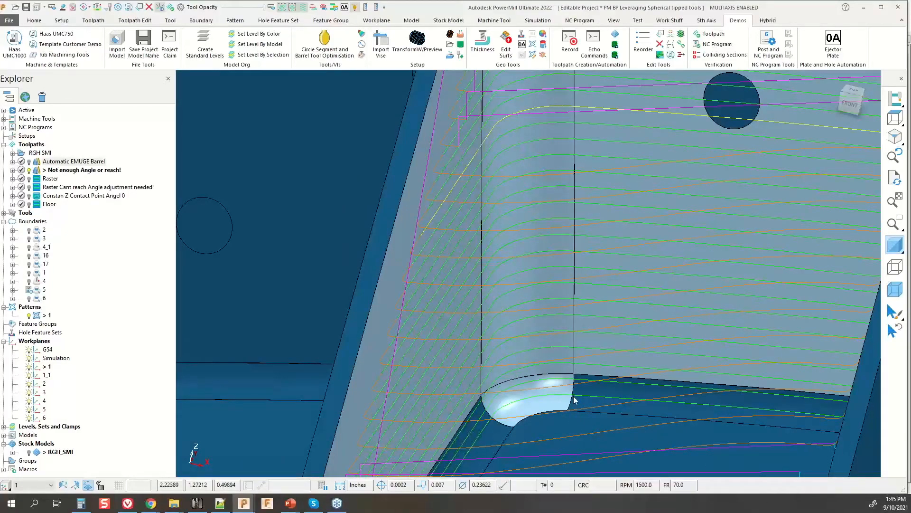
right_click(579, 398)
left_click(608, 417)
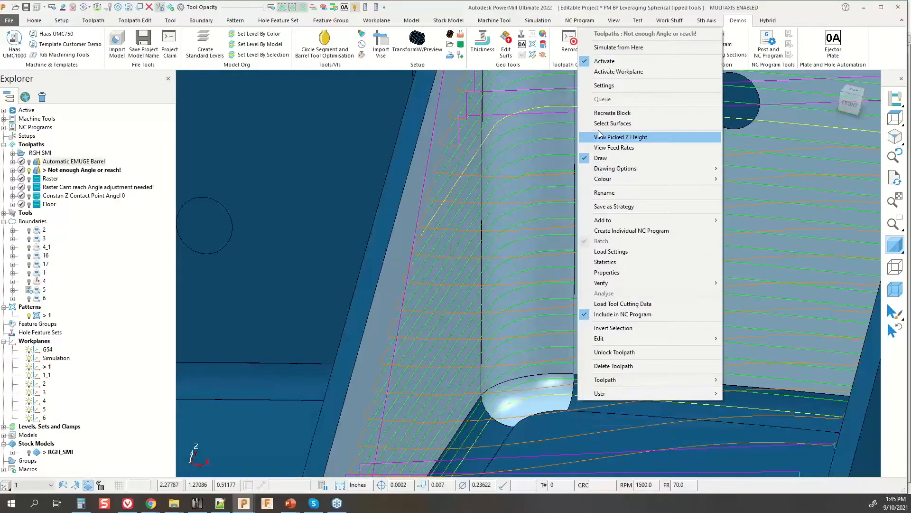
left_click(609, 50)
scroll(573, 246, "down", 5)
middle_click_drag(539, 270, 562, 321)
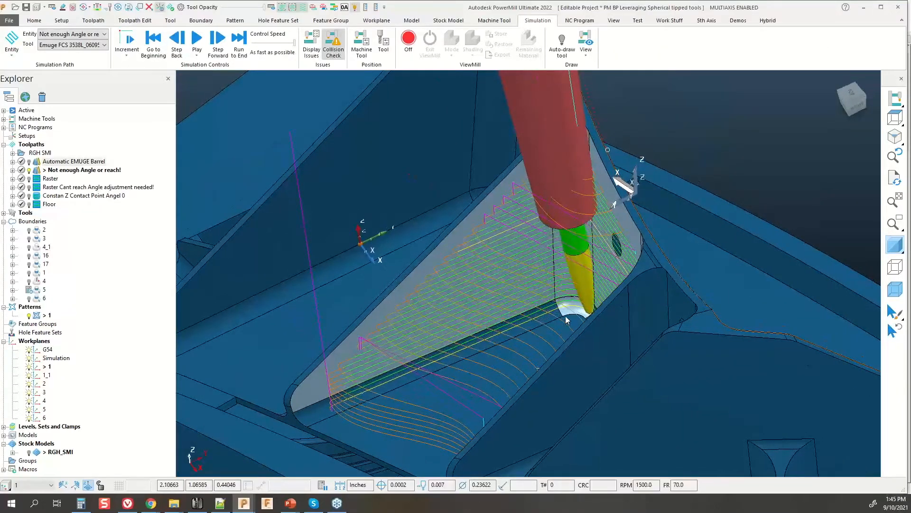
key("Right")
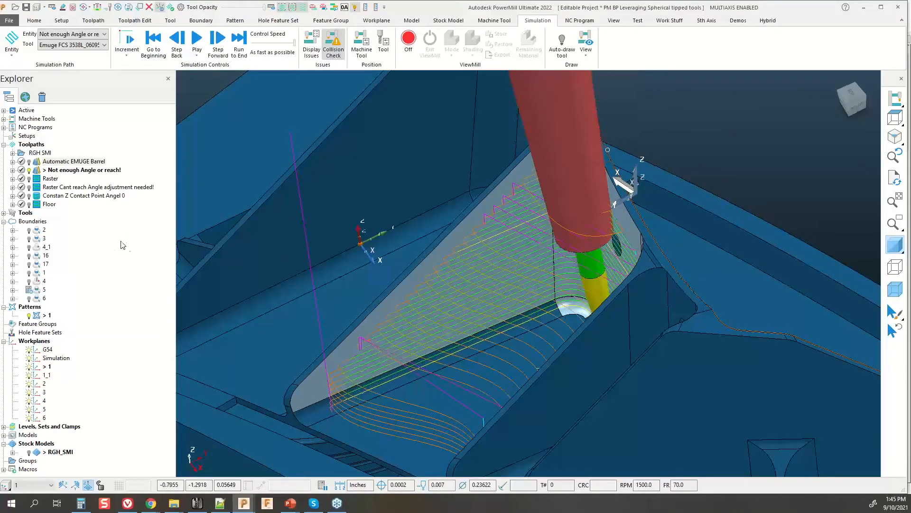
Step: Show the model in wireframe and examine the barrel tool's reach and holder clearance between the pocket walls
scroll(617, 313, "up", 6)
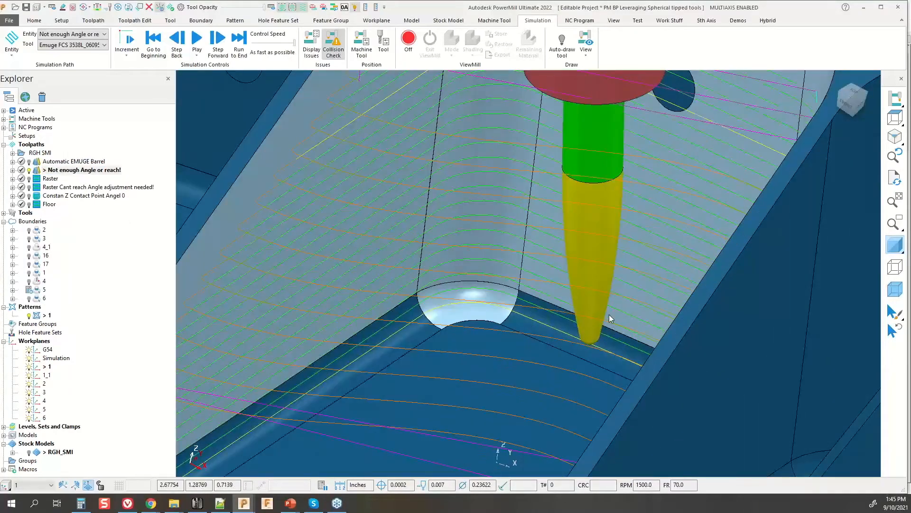
middle_click_drag(609, 314, 768, 225)
left_click(894, 267)
middle_click_drag(660, 367, 421, 303)
scroll(475, 335, "down", 4)
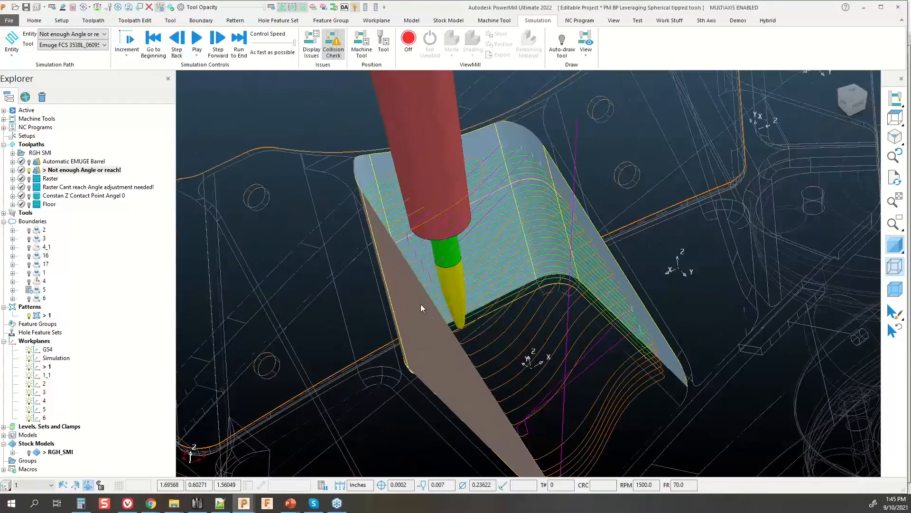
scroll(512, 254, "up", 5)
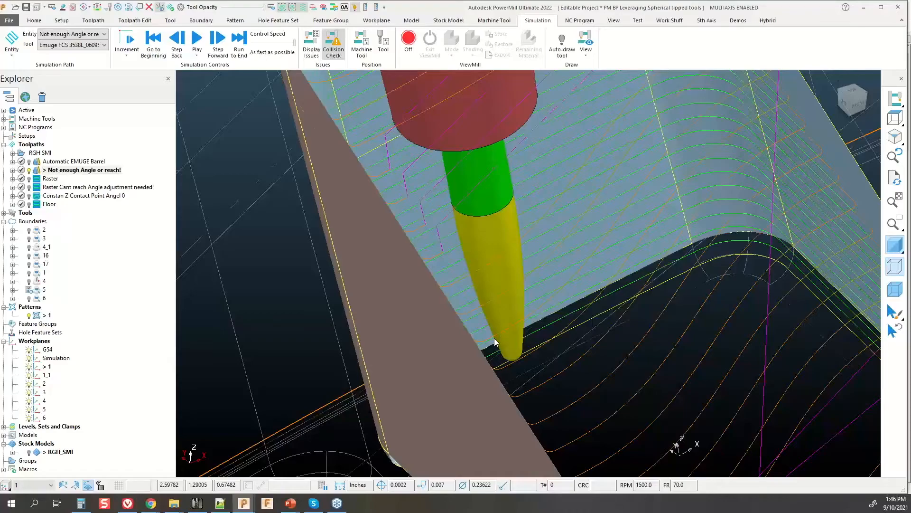
left_click(495, 338)
scroll(500, 274, "down", 5)
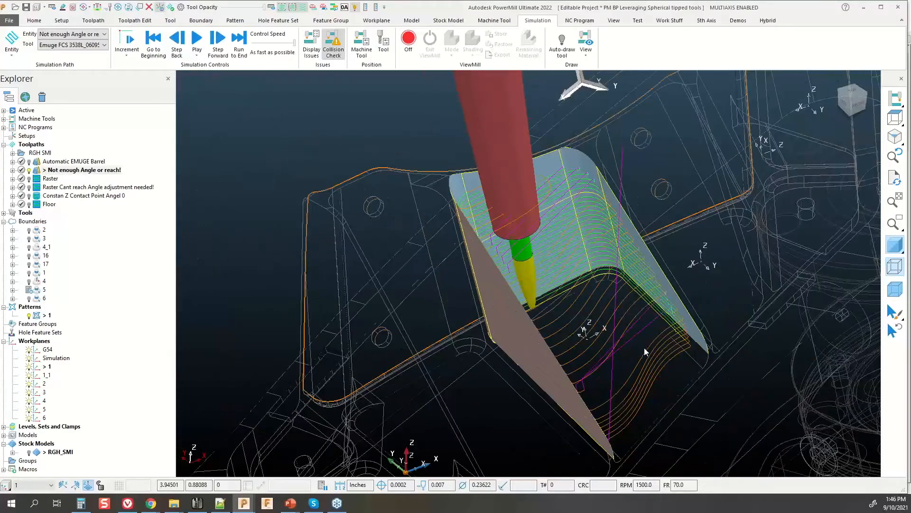
middle_click_drag(490, 351, 443, 345)
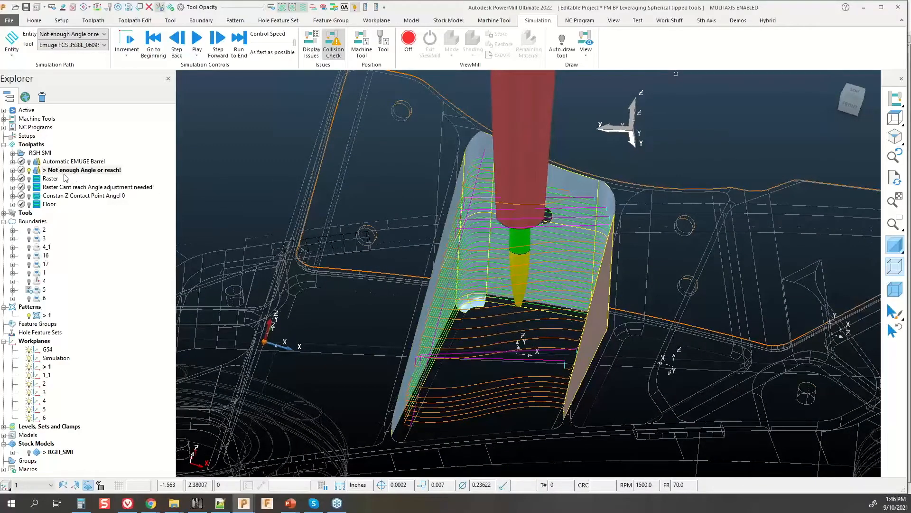
Step: Activate the Raster toolpath and return the model to shaded display
double_click(39, 180)
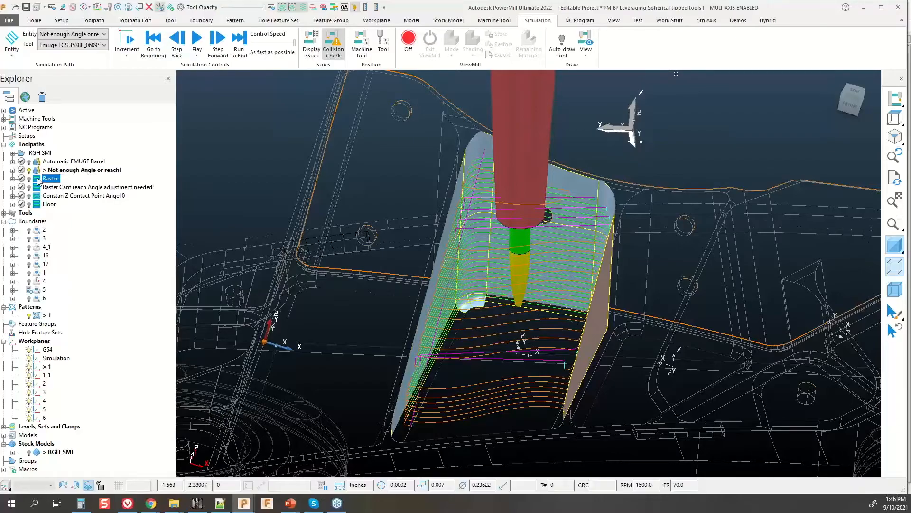
left_click(896, 245)
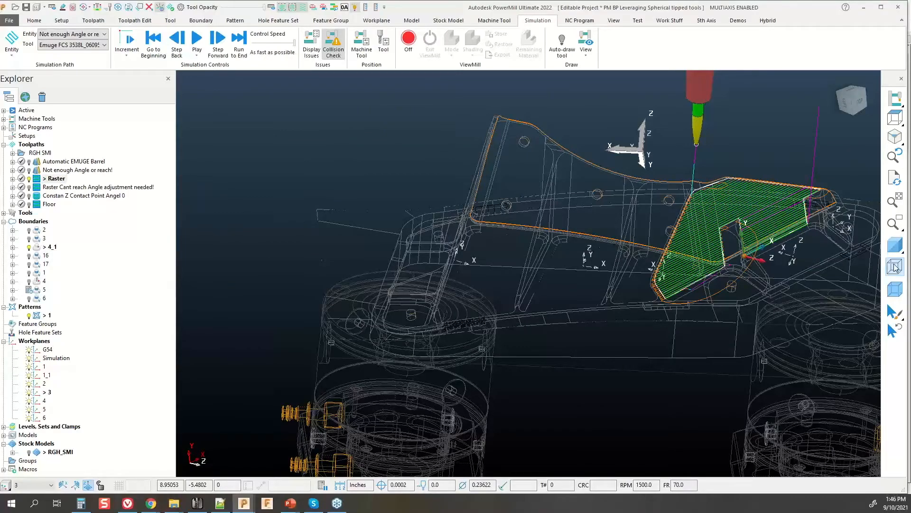
left_click(895, 266)
left_click(895, 245)
scroll(692, 258, "up", 3)
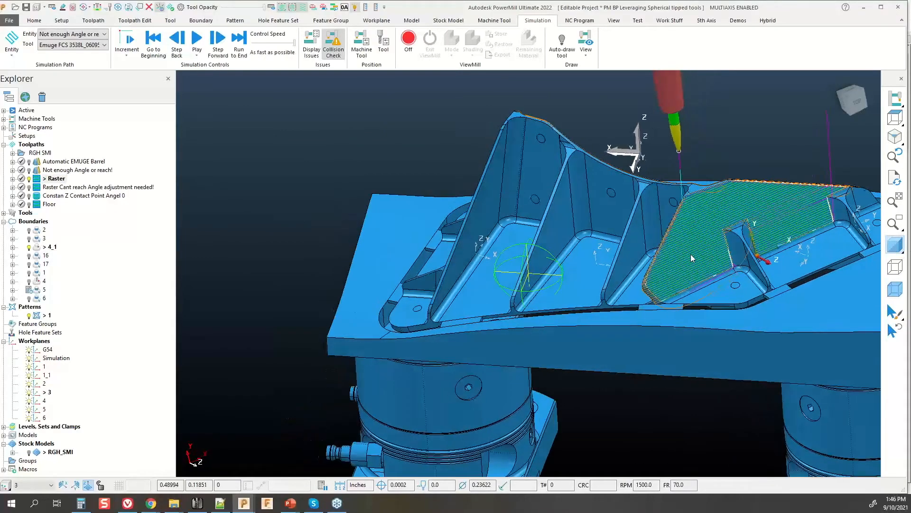
scroll(692, 257, "down", 4)
scroll(534, 269, "up", 3)
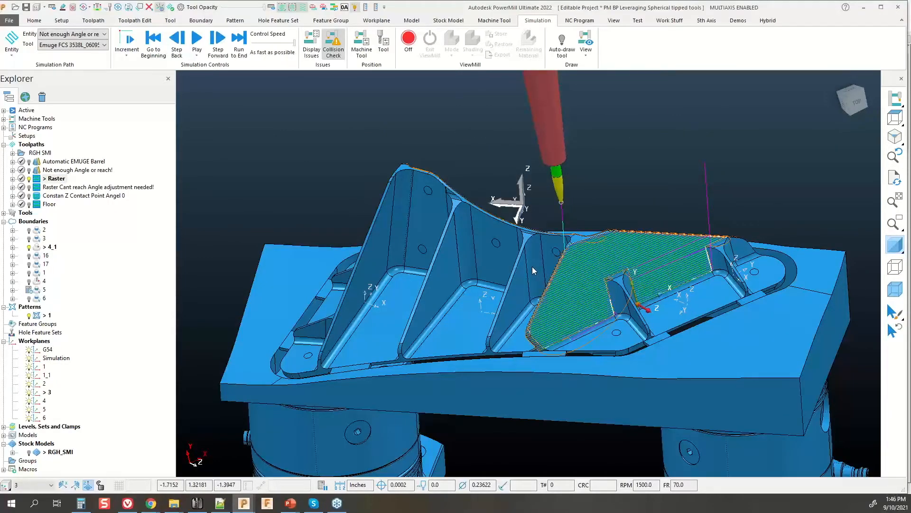
middle_click_drag(539, 267, 592, 220)
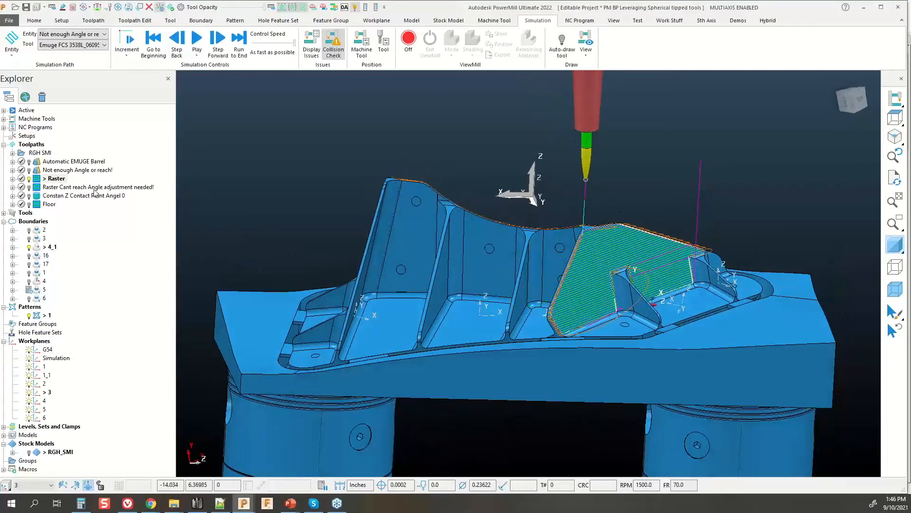
Step: Simulate the Raster toolpath from its start and examine how the barrel tool's flank contacts the wall
right_click(45, 179)
left_click(76, 155)
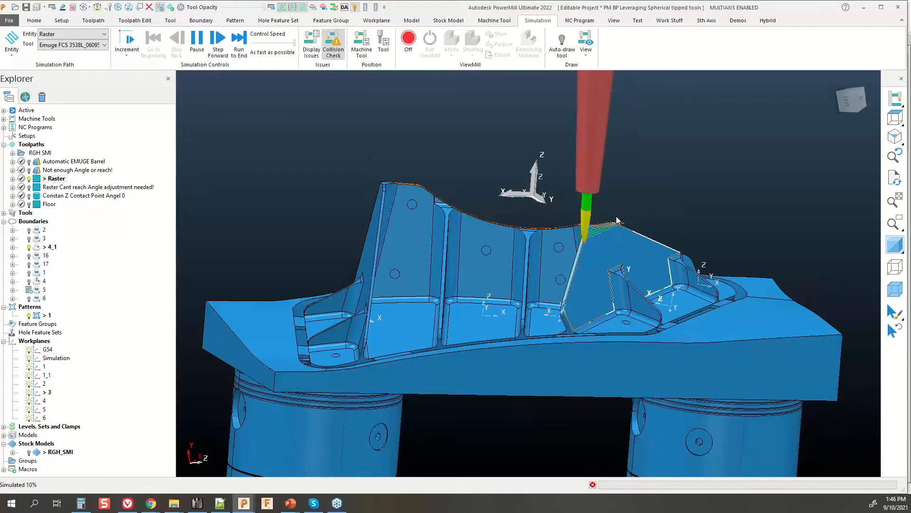
scroll(617, 224, "up", 4)
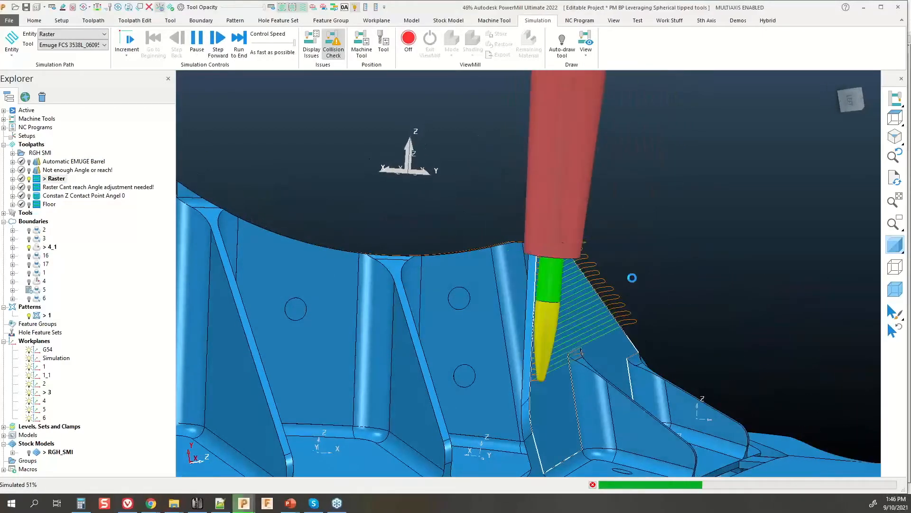
scroll(567, 359, "up", 2)
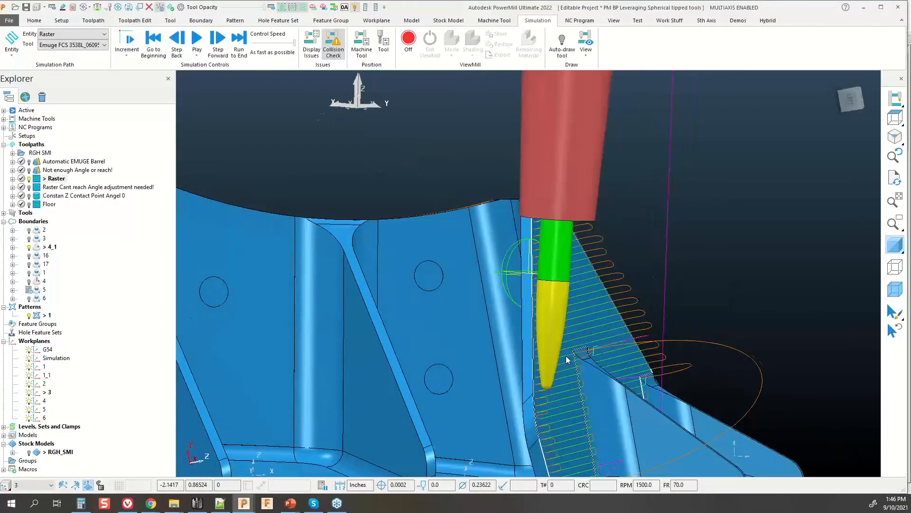
scroll(561, 368, "up", 3)
key("ctrl")
key("ctrl")
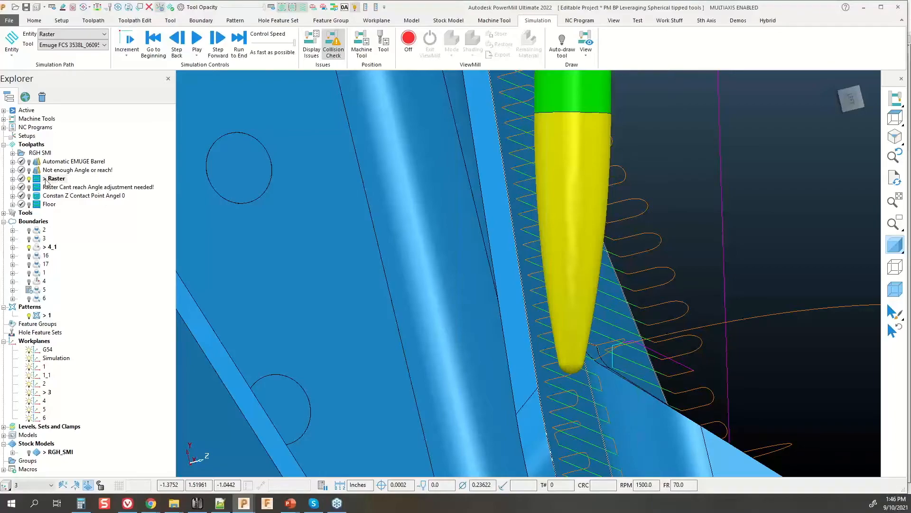
Step: Open the Raster toolpath's settings, make them editable and compare the raster options with the passes on the wall
right_click(46, 181)
left_click(76, 193)
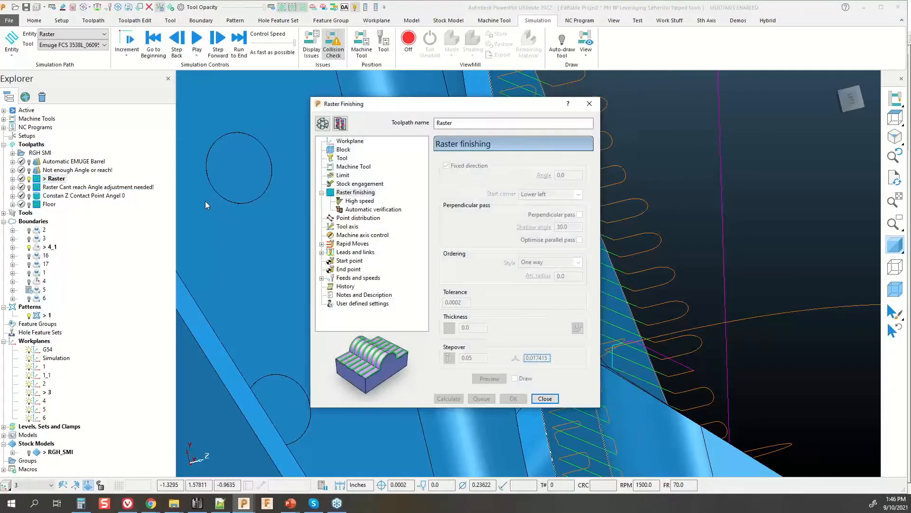
left_click(339, 124)
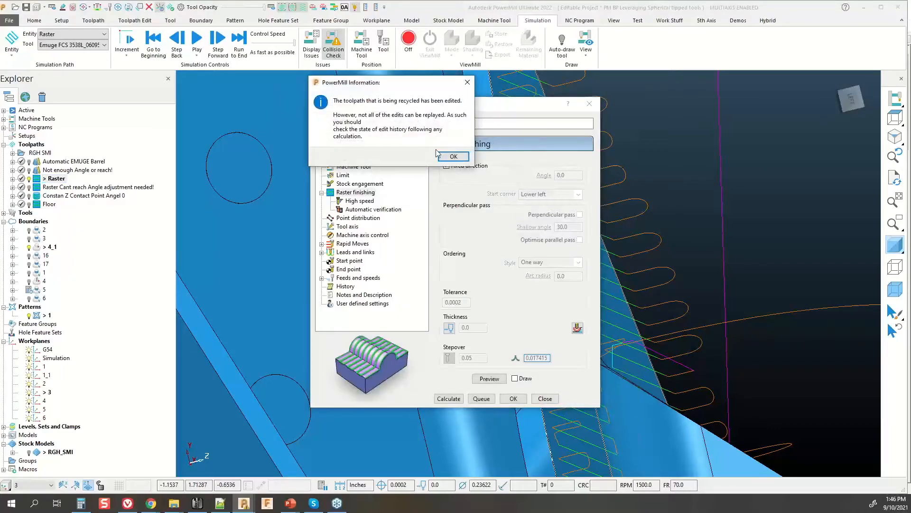
left_click(454, 157)
left_click_drag(433, 109, 318, 91)
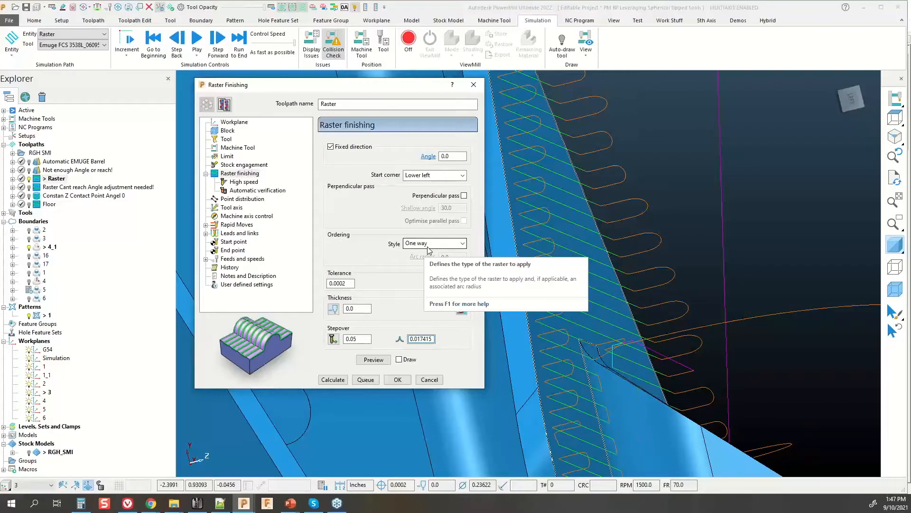
scroll(632, 250, "down", 5)
middle_click_drag(631, 250, 569, 281)
middle_click_drag(654, 288, 614, 292)
scroll(613, 292, "down", 2)
scroll(670, 289, "up", 4)
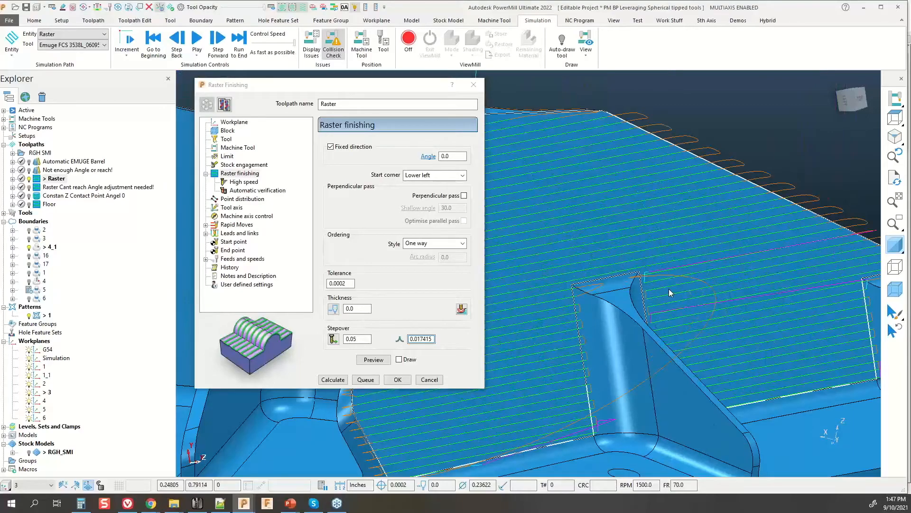
Step: Set the Raster toolpath's lean angle to 0, recalculate it and inspect the resulting tool orientation
left_click(237, 210)
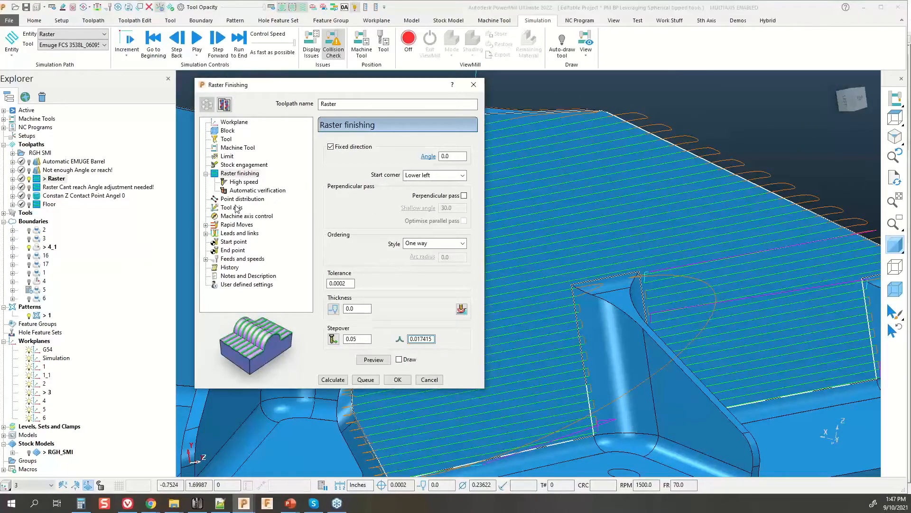
left_click(236, 209)
double_click(430, 174)
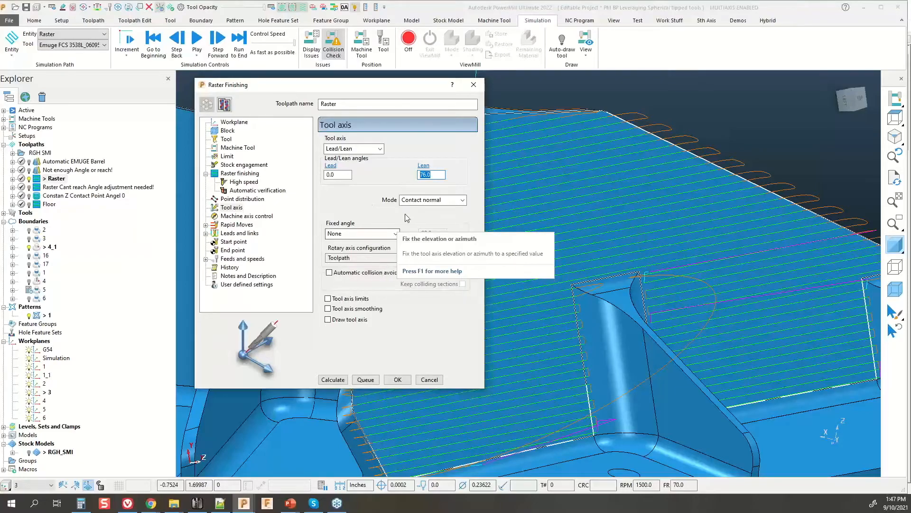
scroll(672, 272, "down", 2)
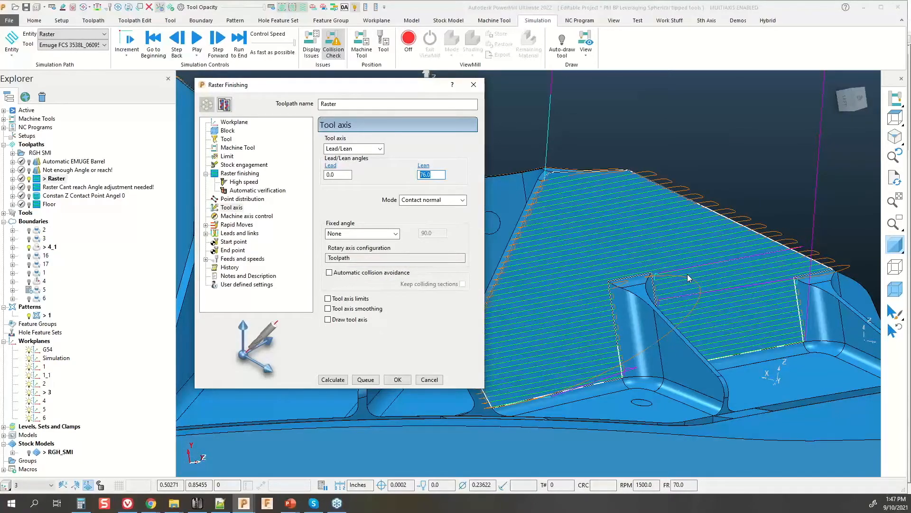
type("0")
left_click(333, 379)
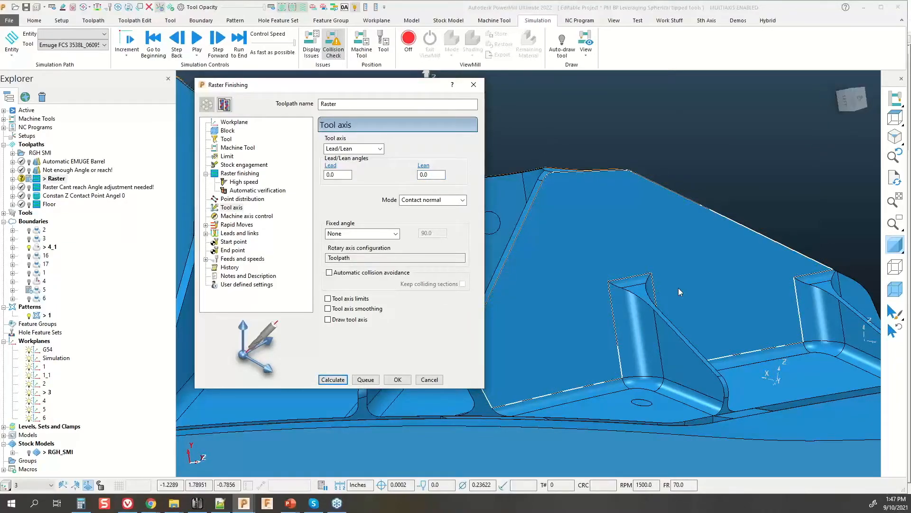
middle_click_drag(669, 268, 625, 329)
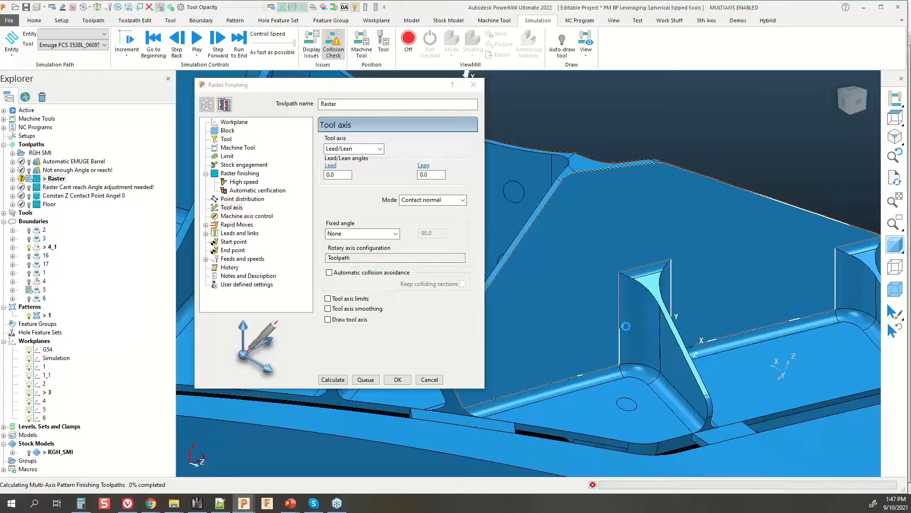
scroll(626, 361, "down", 2)
middle_click_drag(528, 348, 678, 244)
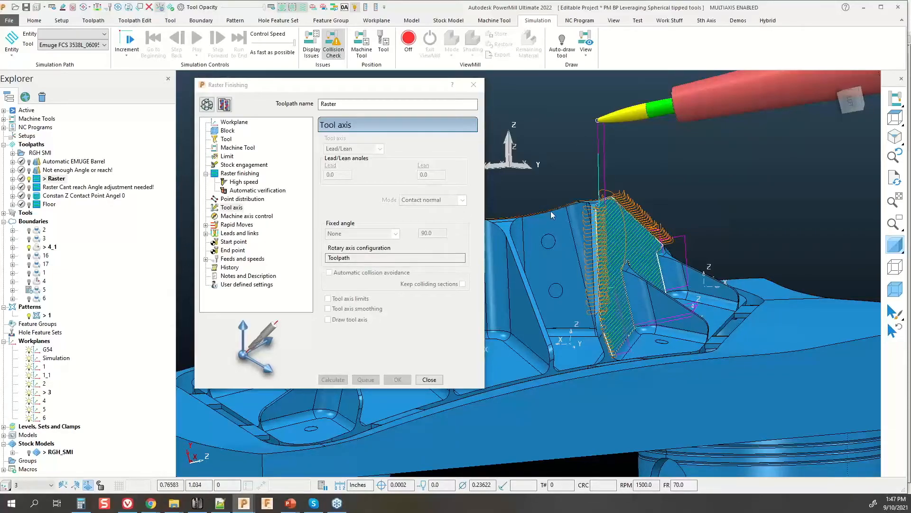
left_click(442, 176)
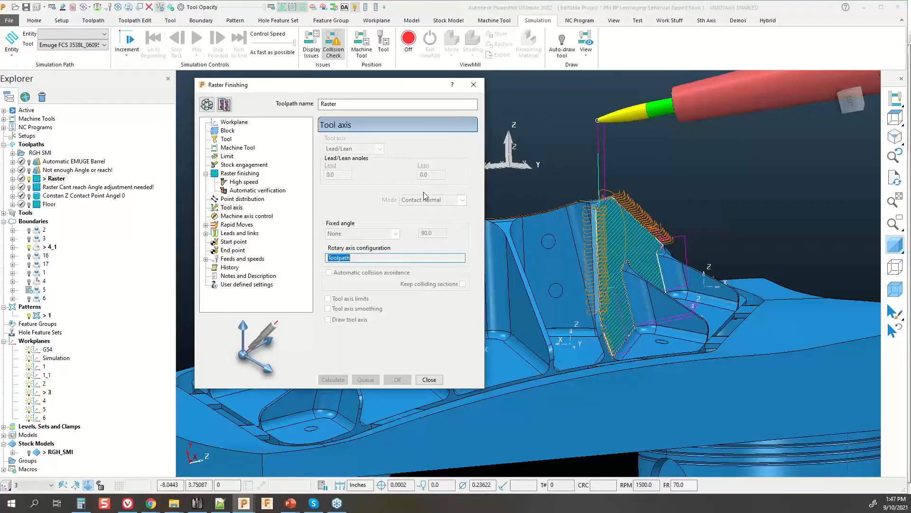
left_click_drag(299, 84, 315, 85)
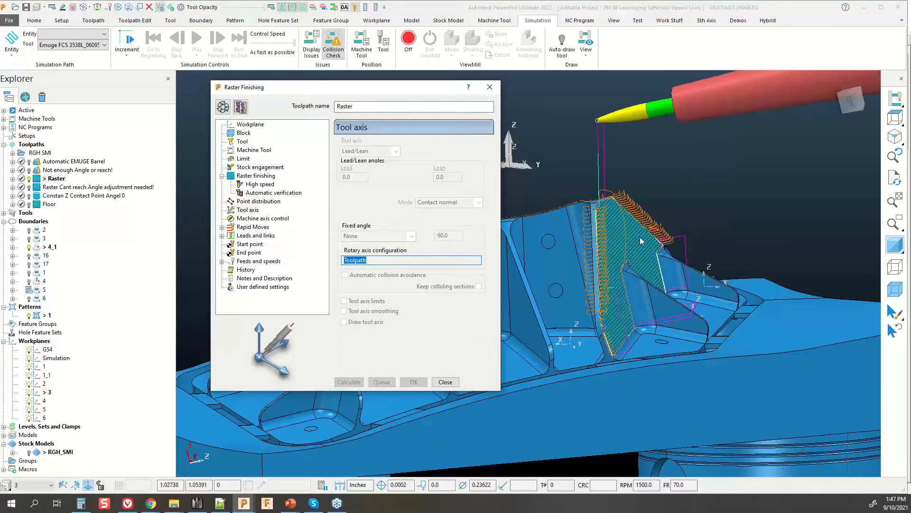
Step: Simulate the Raster toolpath from its start and examine the barrel tool's orientation against the wall at zero lean
scroll(639, 241, "up", 3)
middle_click_drag(648, 306, 560, 318)
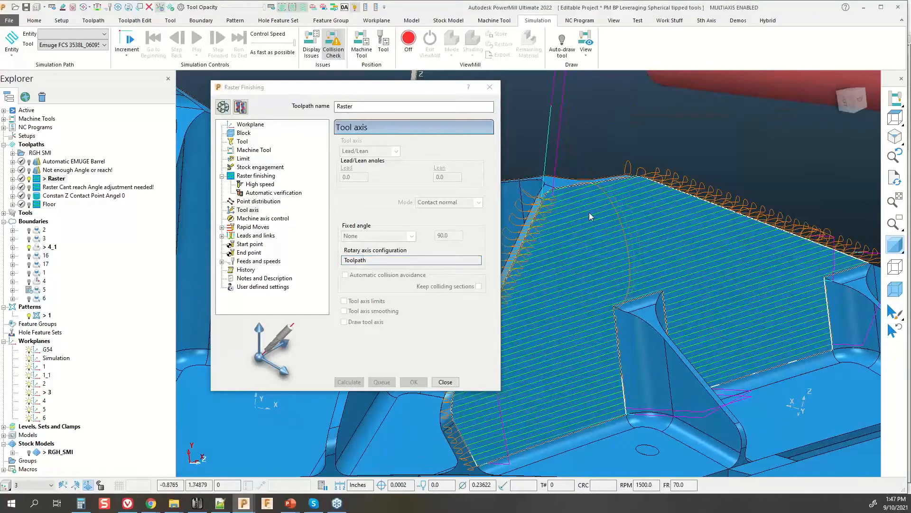
scroll(522, 205, "up", 4)
middle_click_drag(526, 207, 562, 230)
right_click(605, 189)
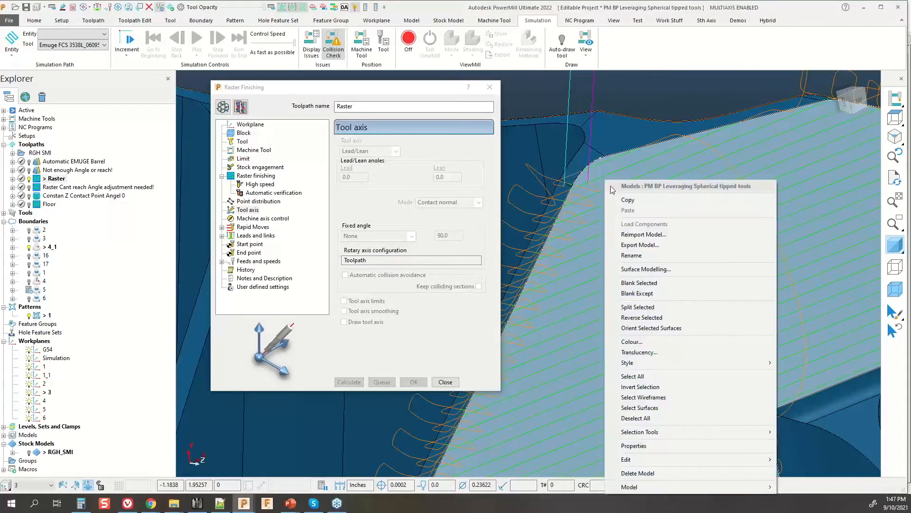
left_click(601, 218)
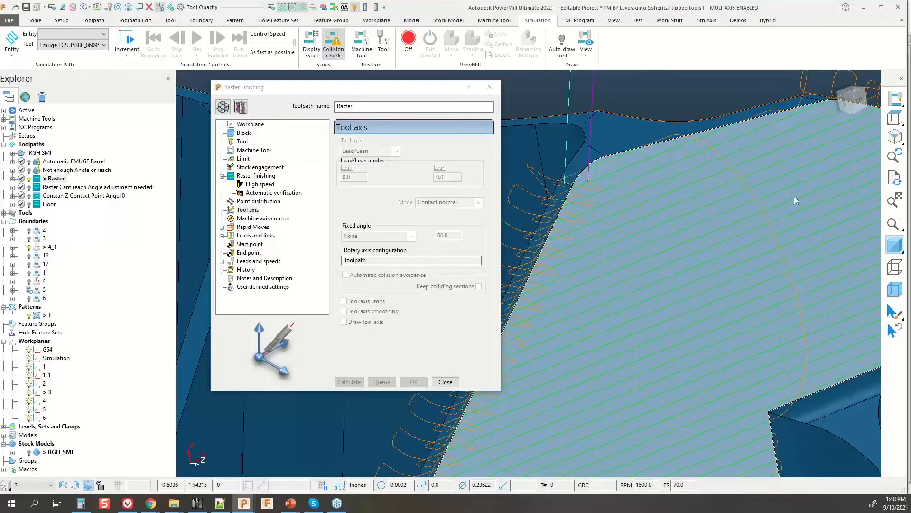
right_click(45, 179)
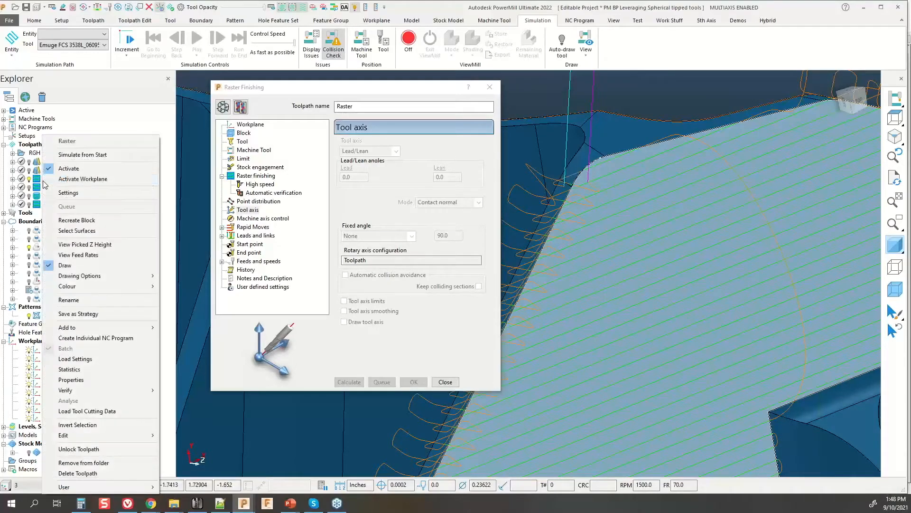
left_click(95, 154)
scroll(658, 246, "down", 5)
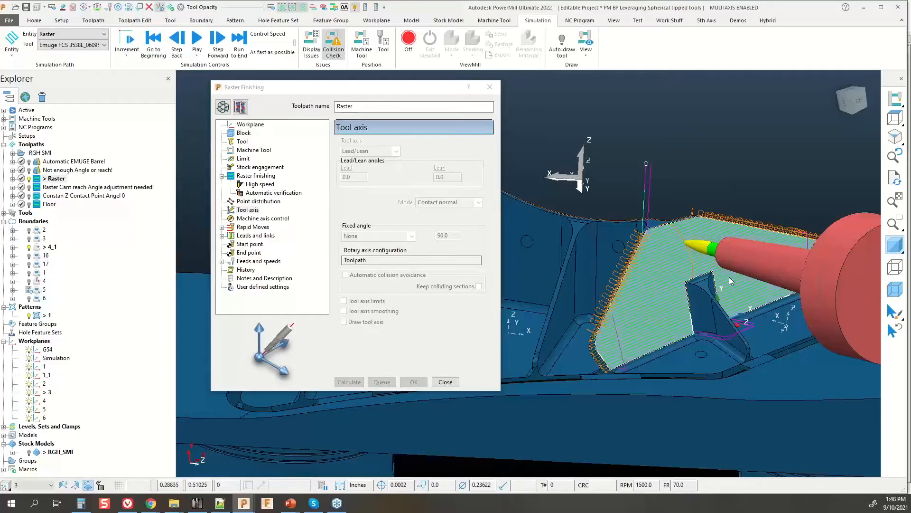
left_click(465, 186)
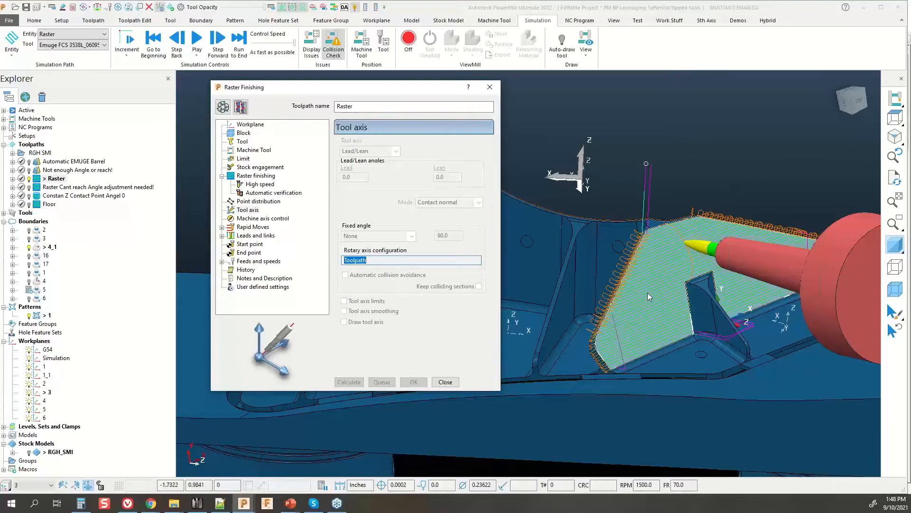
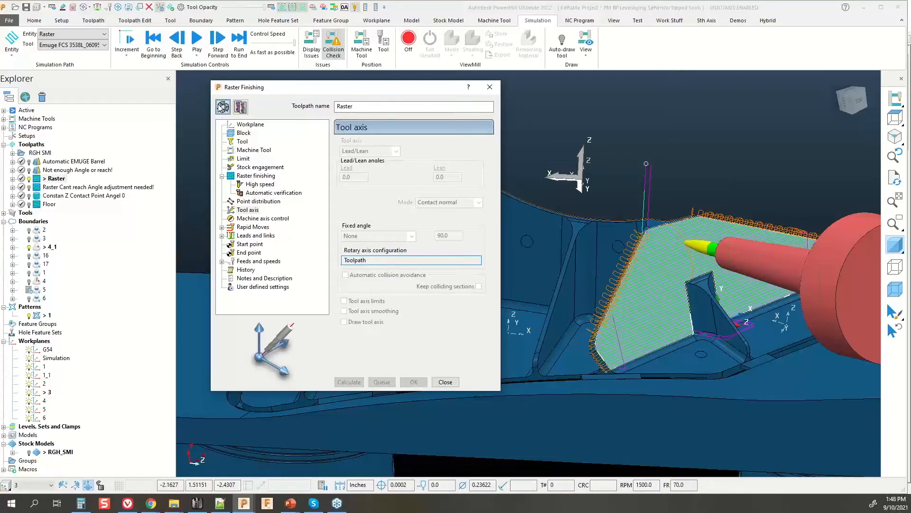
Step: Make the Raster toolpath's settings editable, set the lean angle to 75 and recalculate it
double_click(432, 178)
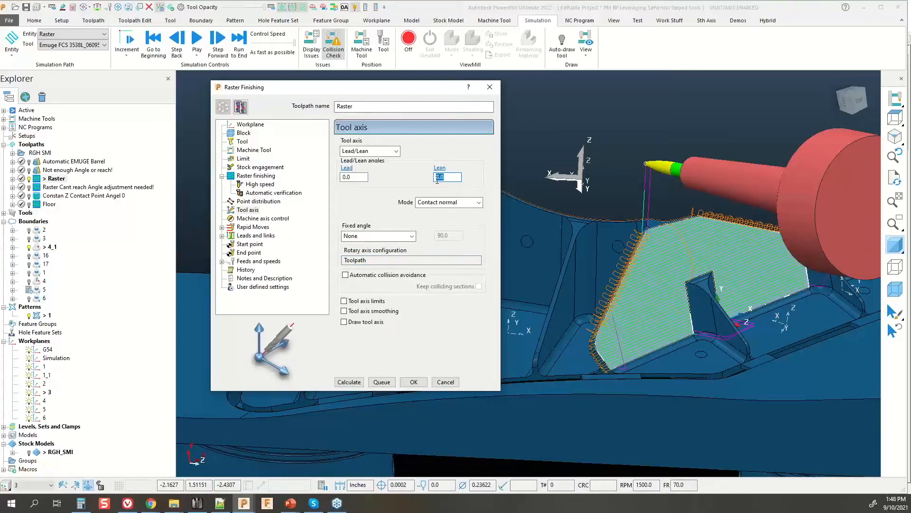
type("75")
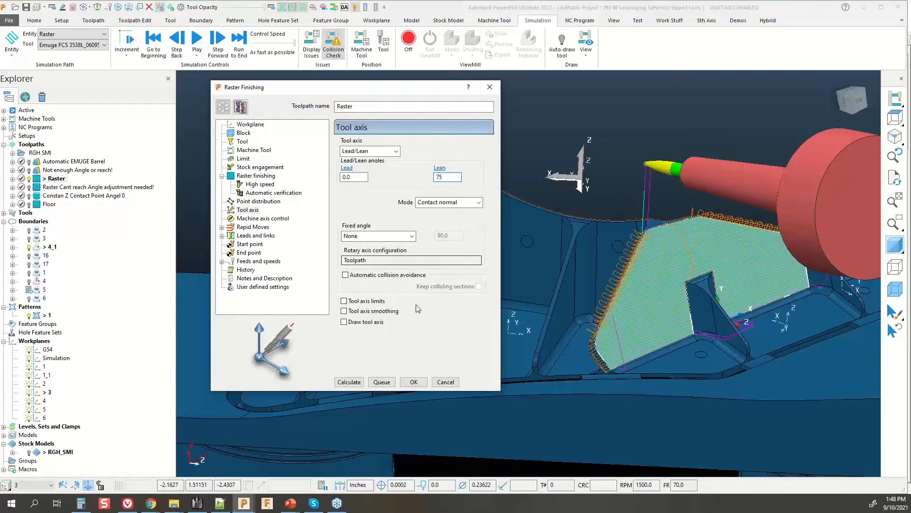
left_click(348, 382)
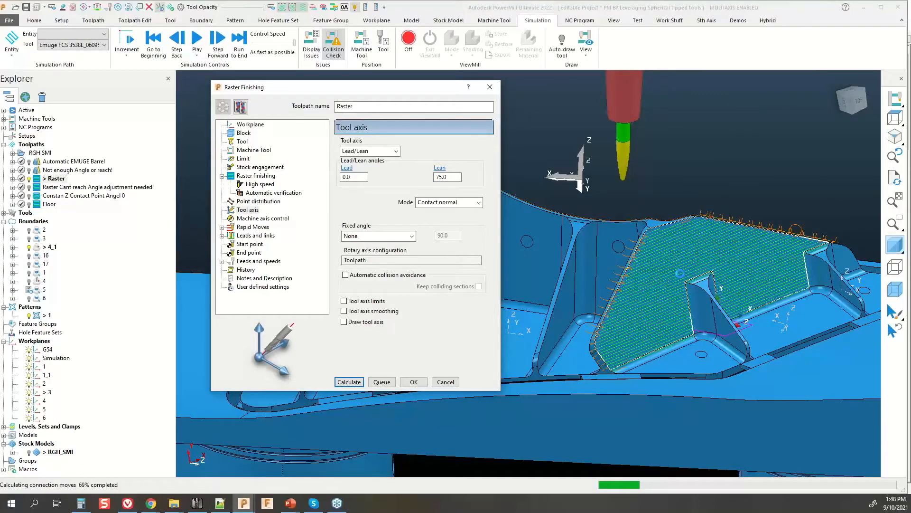
Step: Simulate the Raster toolpath from a point near the wall's upper edge and inspect how the barrel tool leans
scroll(680, 219, "up", 3)
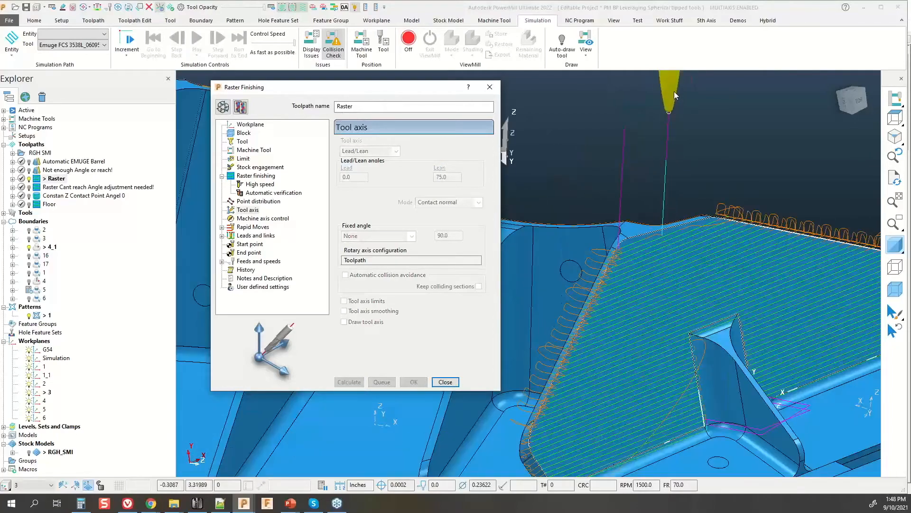
left_click(643, 246)
right_click(642, 248)
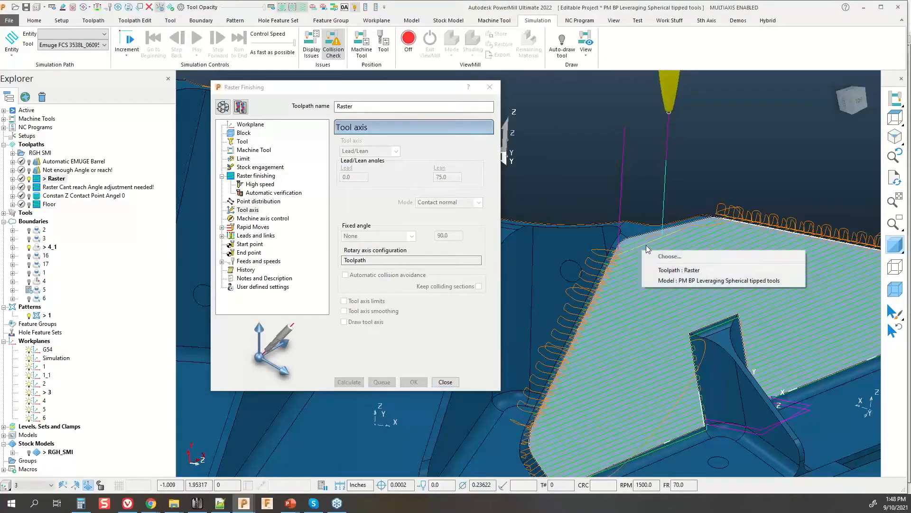
mouse_move(676, 271)
left_click(678, 141)
scroll(659, 247, "down", 3)
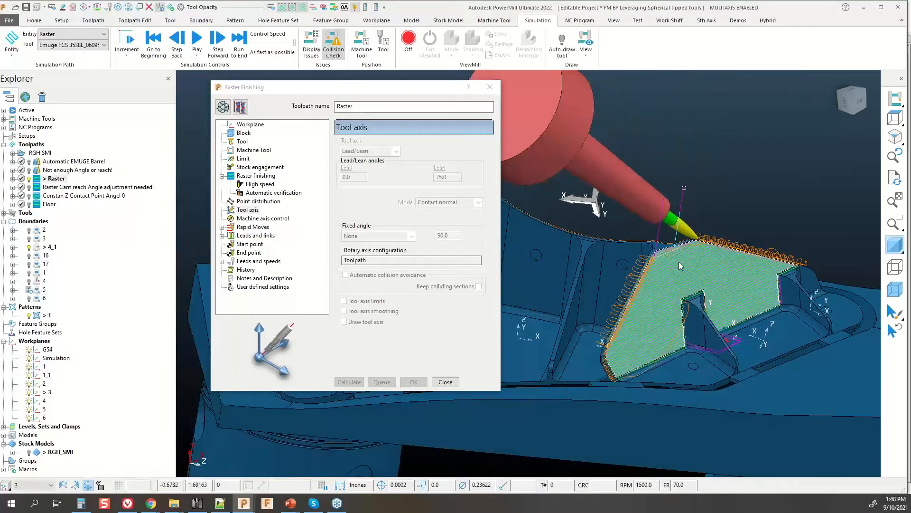
scroll(702, 272, "up", 3)
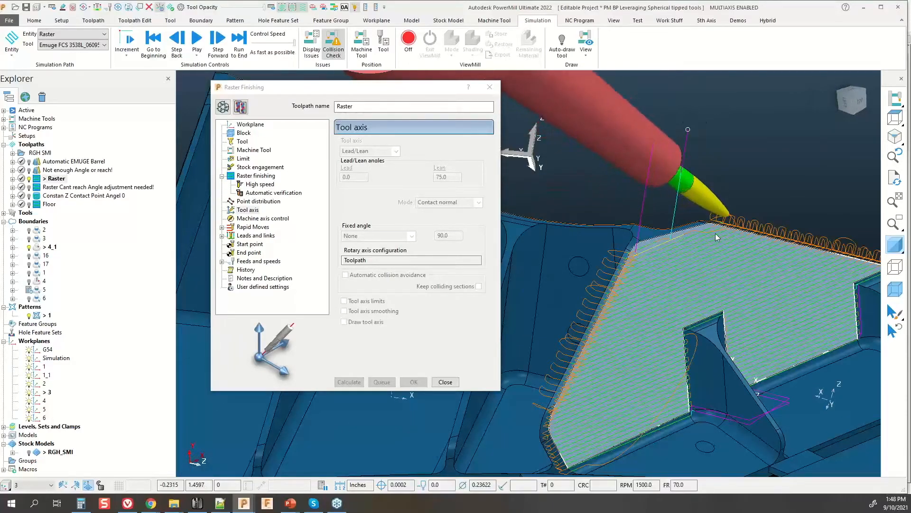
Step: Review the Raster toolpath's raster finishing options and the segment reordering tools, including alternate directions, and close both dialogs
left_click(223, 107)
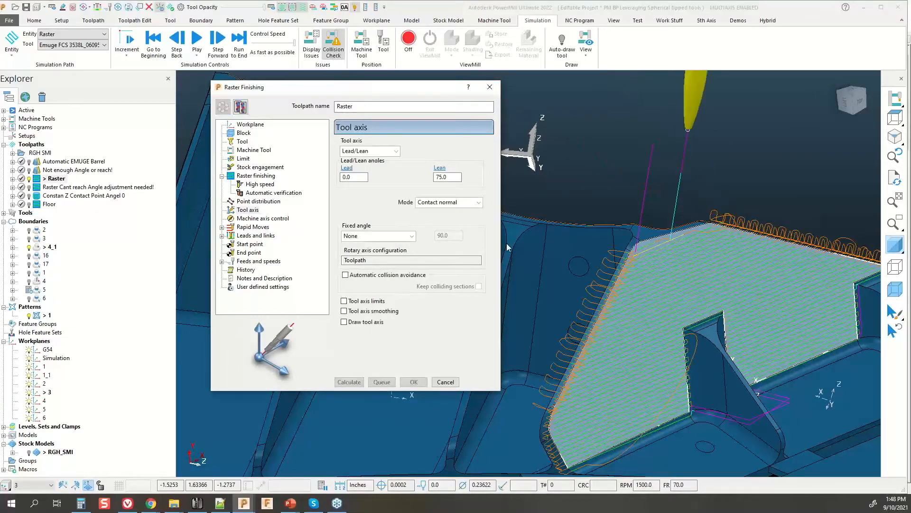
left_click(255, 176)
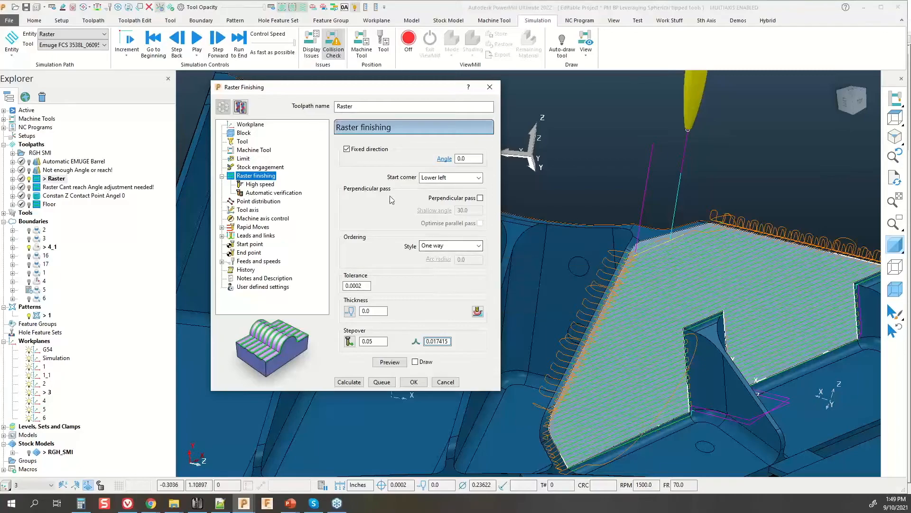
left_click(136, 24)
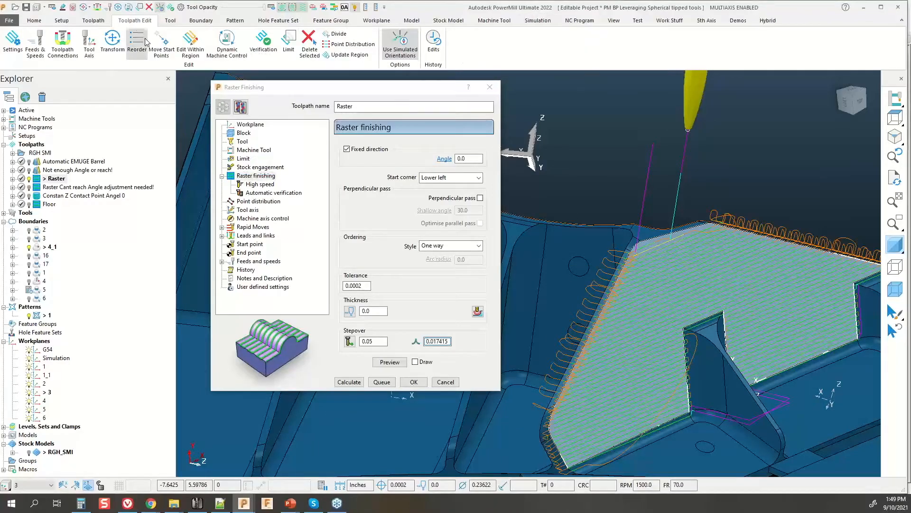
left_click(137, 41)
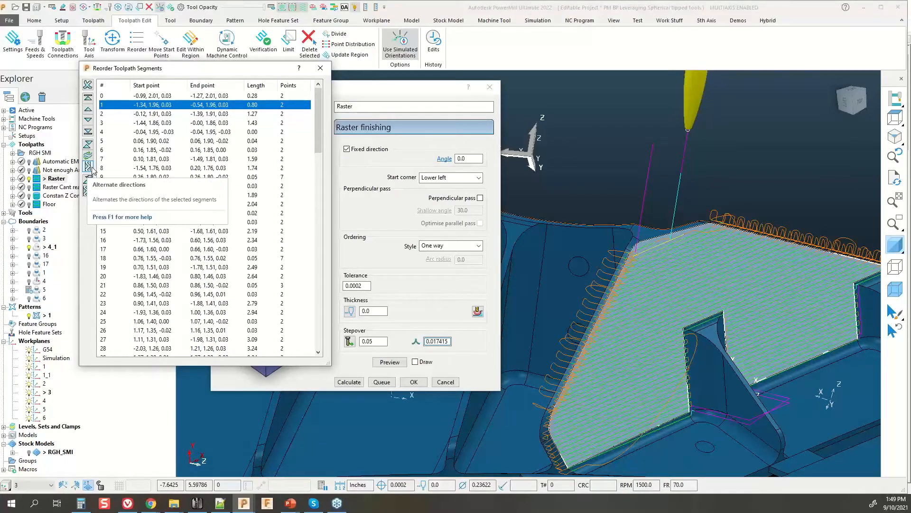
left_click(321, 68)
left_click(489, 89)
Step: Activate the "Raster Cant reach Angle adjustment needed!" toolpath and view its passes on the ribbed wall
double_click(42, 187)
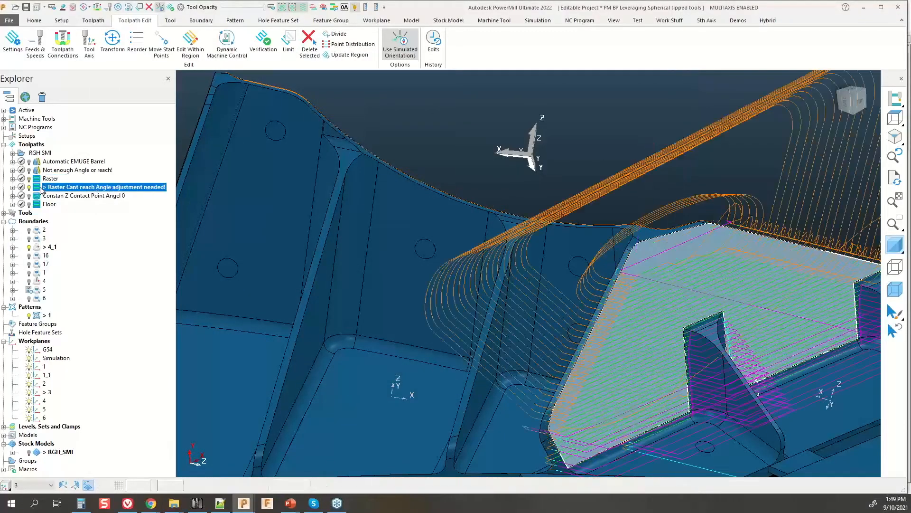
scroll(524, 221, "down", 4)
middle_click_drag(612, 257, 671, 254)
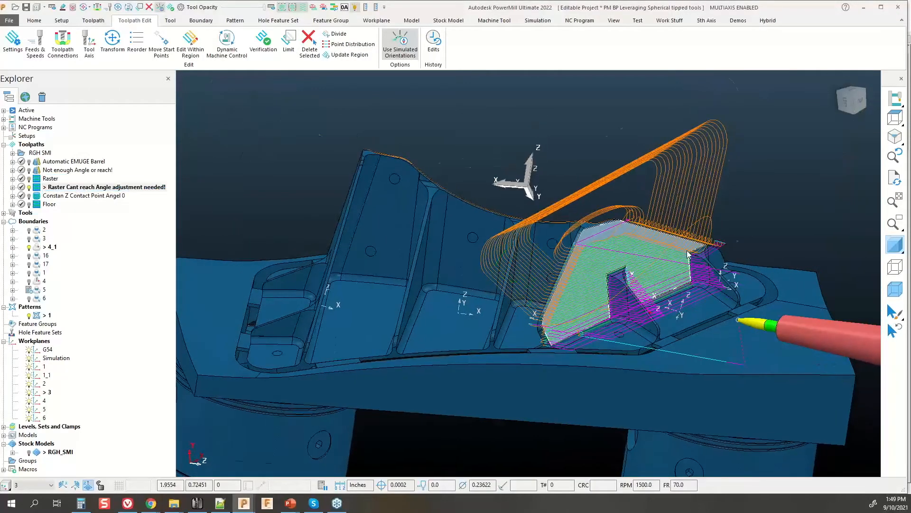
scroll(671, 253, "up", 3)
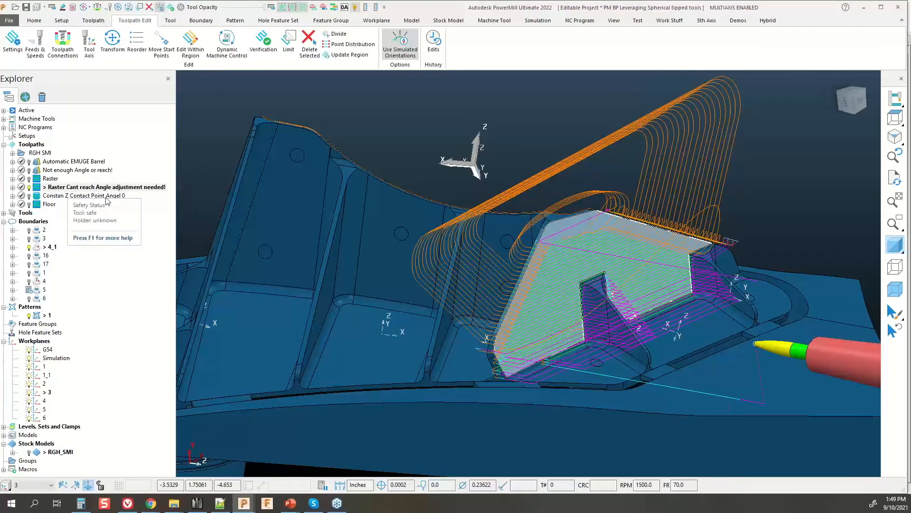
Step: Open the active raster toolpath's settings, check its point distribution and Lead/Lean tool axis values, and close them
right_click(92, 187)
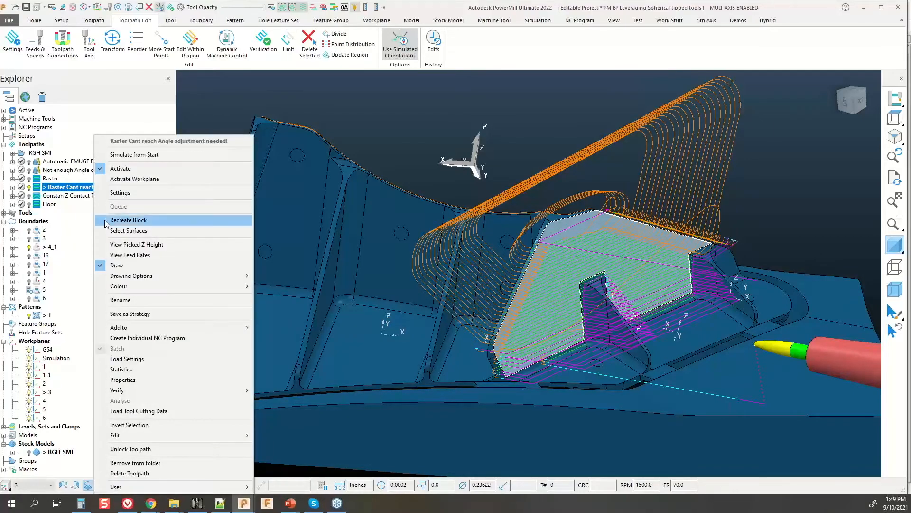
left_click(122, 192)
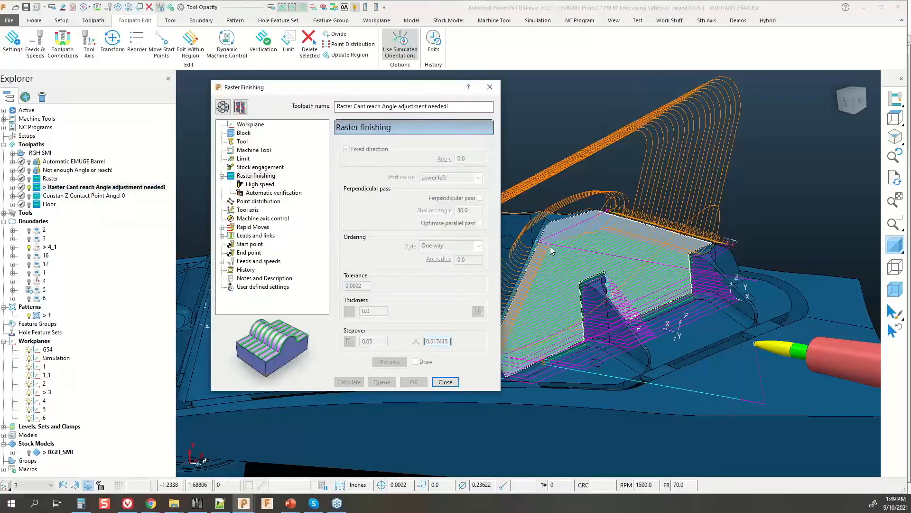
left_click(242, 204)
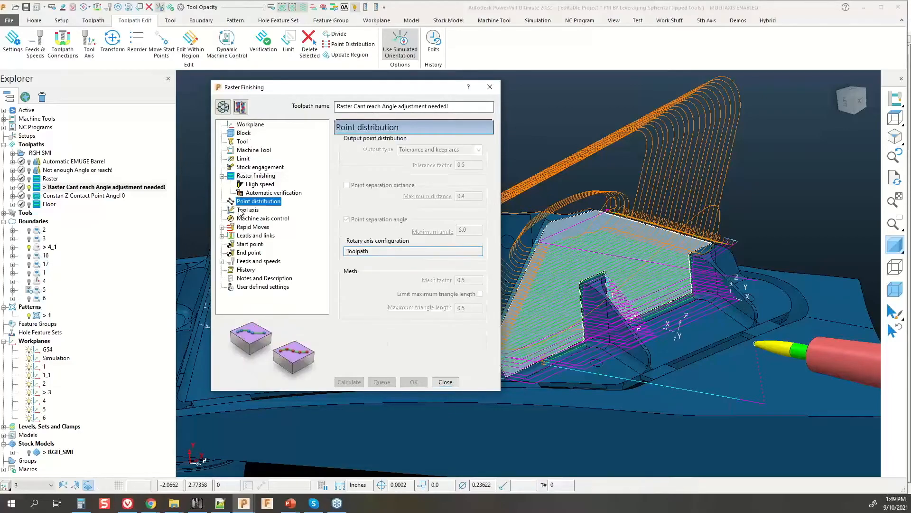
left_click(241, 211)
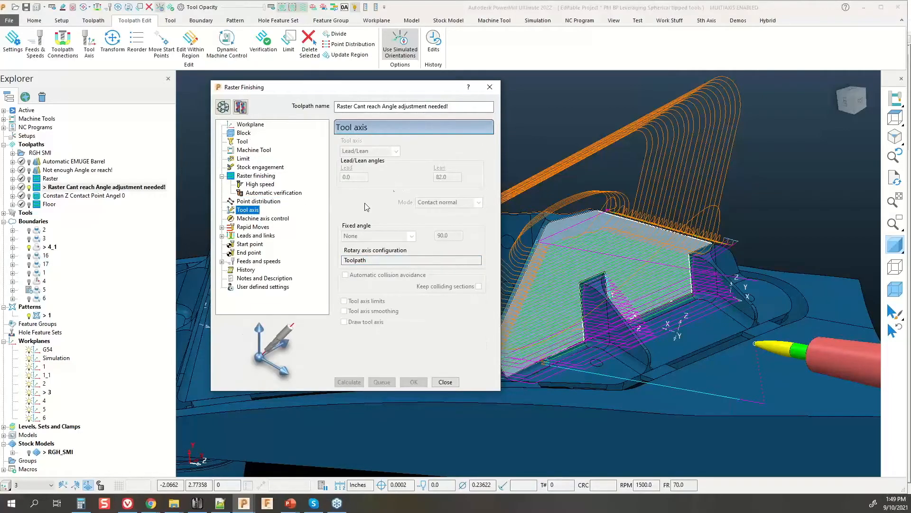
left_click(490, 87)
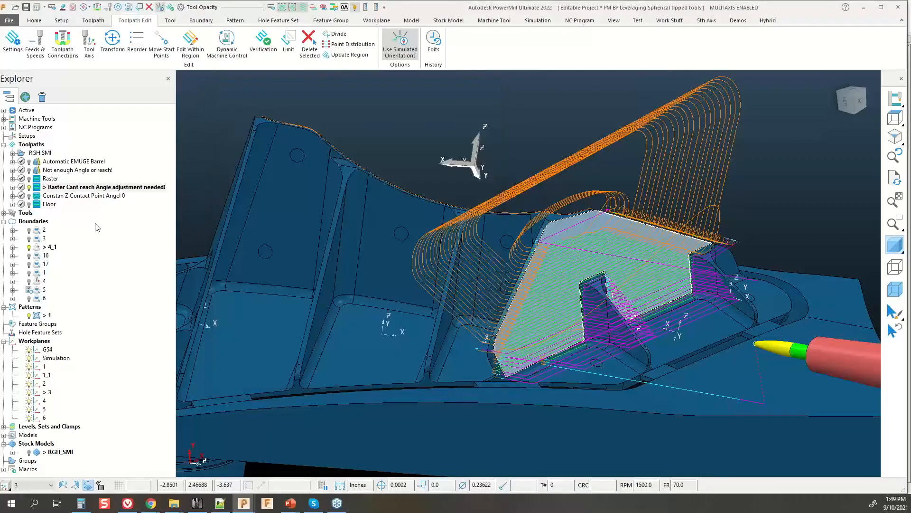
Step: Activate the "Constan Z Contact Point Angel 0" toolpath for comparison and return to the "Raster Cant reach Angle adjustment needed!" toolpath
left_click(41, 198)
double_click(41, 198)
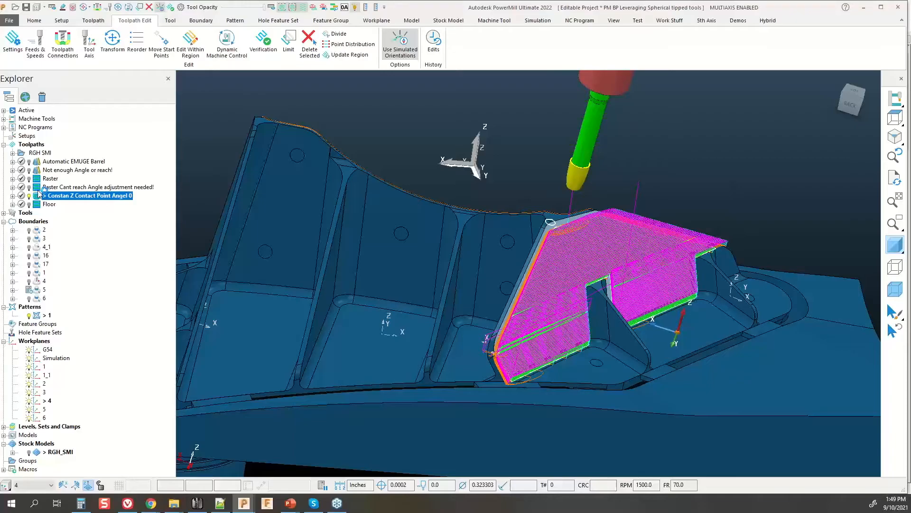
left_click(37, 189)
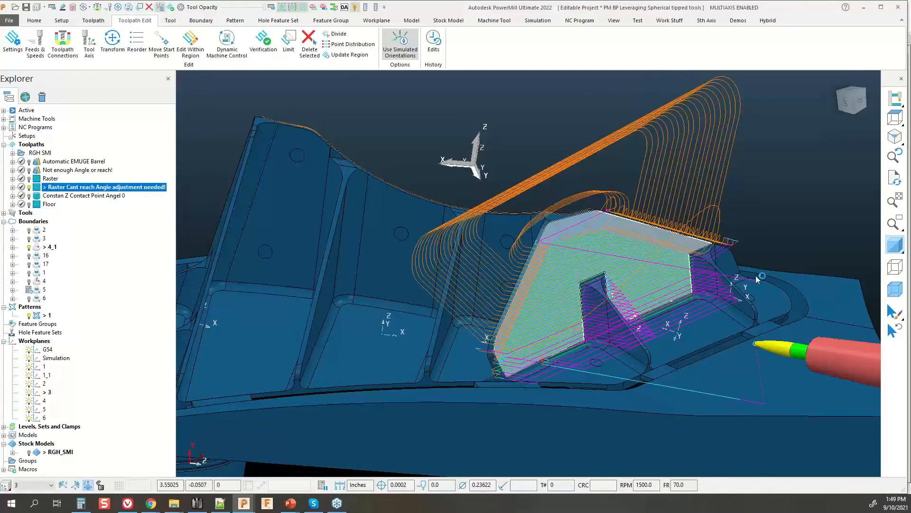
Step: Examine the raster passes around the small rib and along the wall's base from several angles, including the holder's clearance
scroll(679, 331, "up", 4)
middle_click_drag(678, 332, 456, 334)
scroll(469, 338, "up", 5)
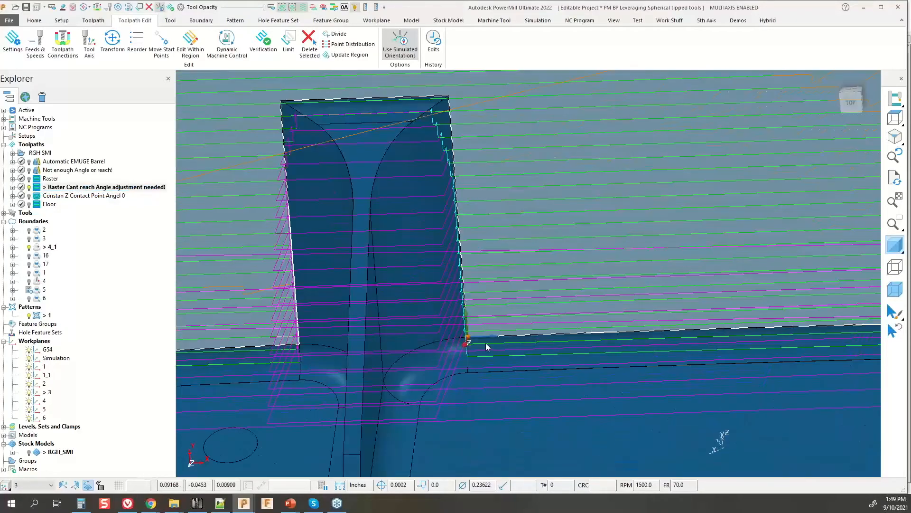
key("ctrl")
scroll(470, 333, "down", 5)
middle_click_drag(477, 342, 506, 300)
scroll(518, 332, "up", 4)
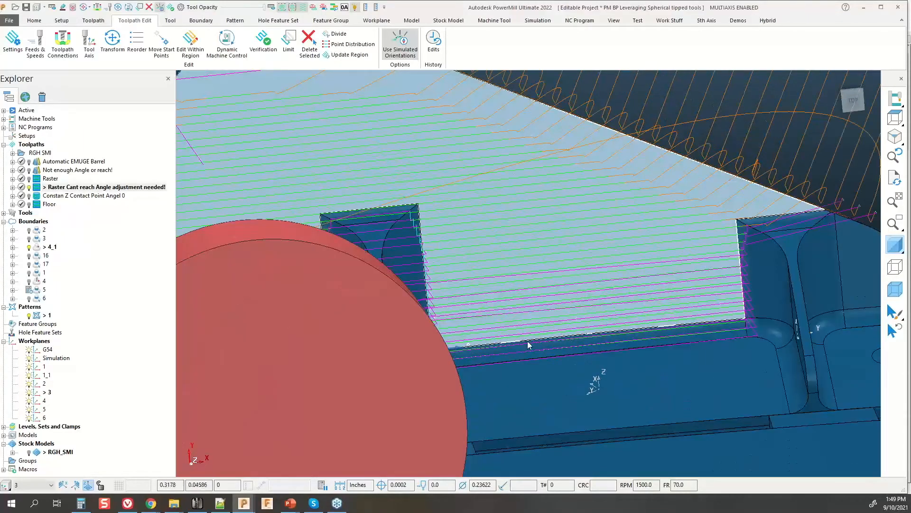
scroll(435, 275, "down", 3)
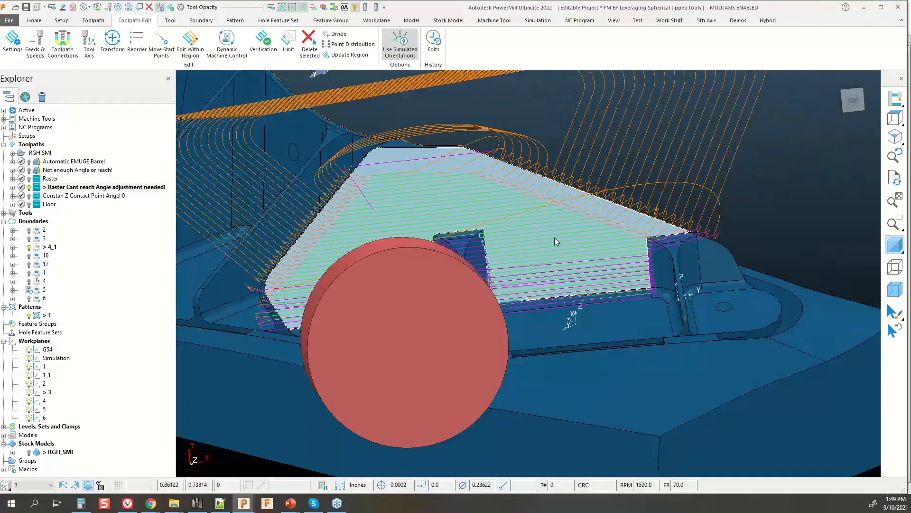
middle_click_drag(480, 197, 623, 257)
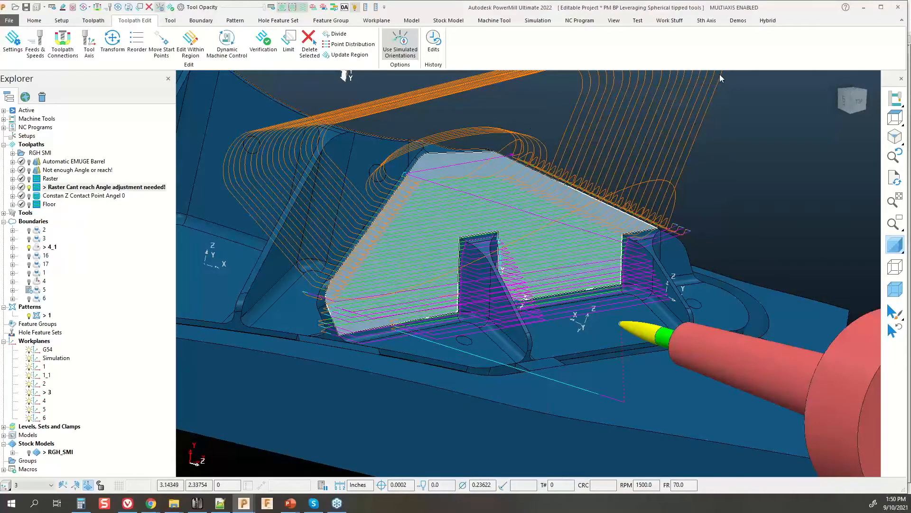
Step: Run the circle segment and barrel tool optimisation with maximum tool radius 2, the desired tool tilt and maximum cusp height .00005
left_click(738, 20)
left_click(325, 42)
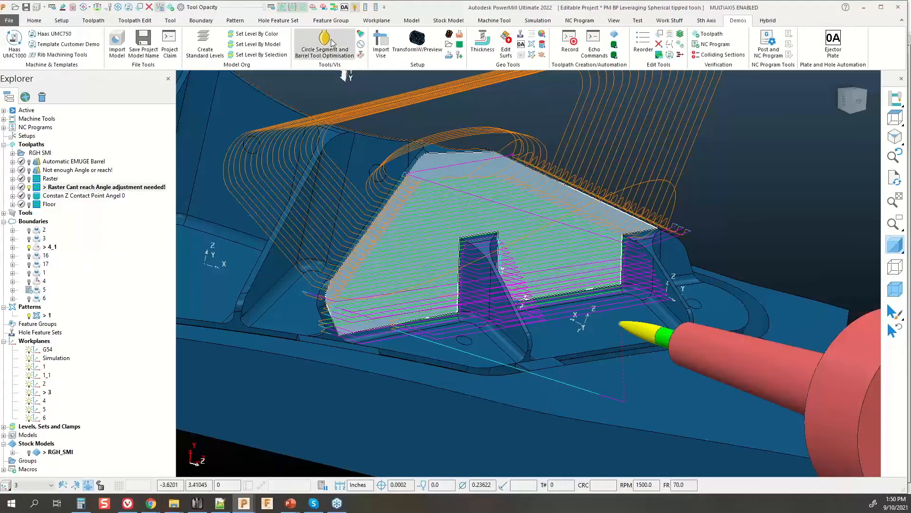
left_click_drag(291, 70, 300, 142)
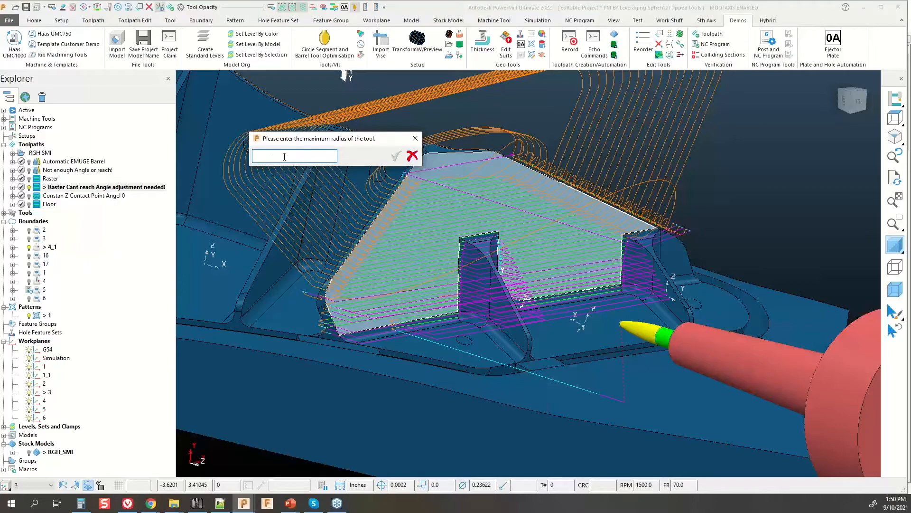
left_click_drag(303, 142, 312, 151)
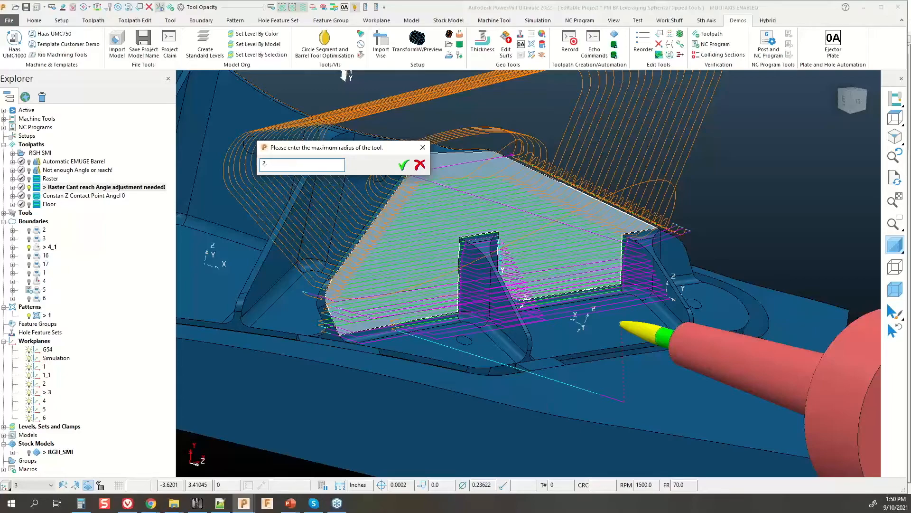
left_click(403, 166)
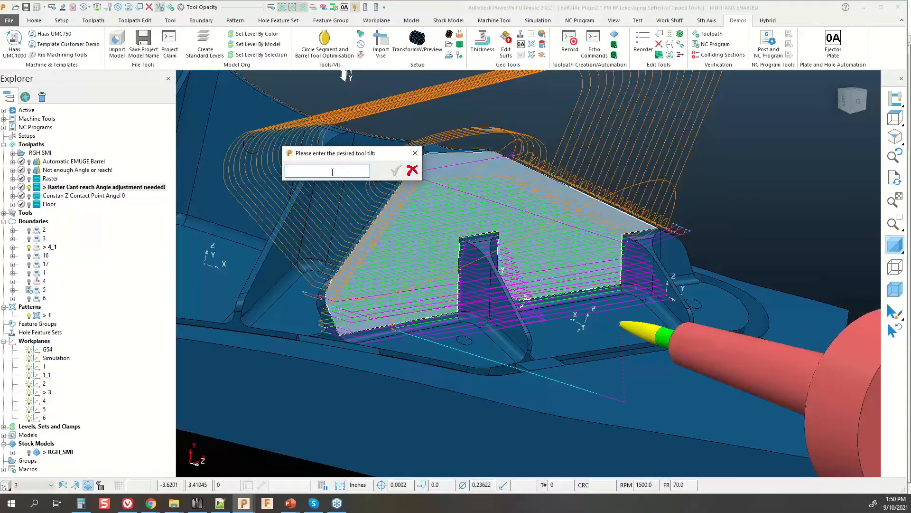
key("Return")
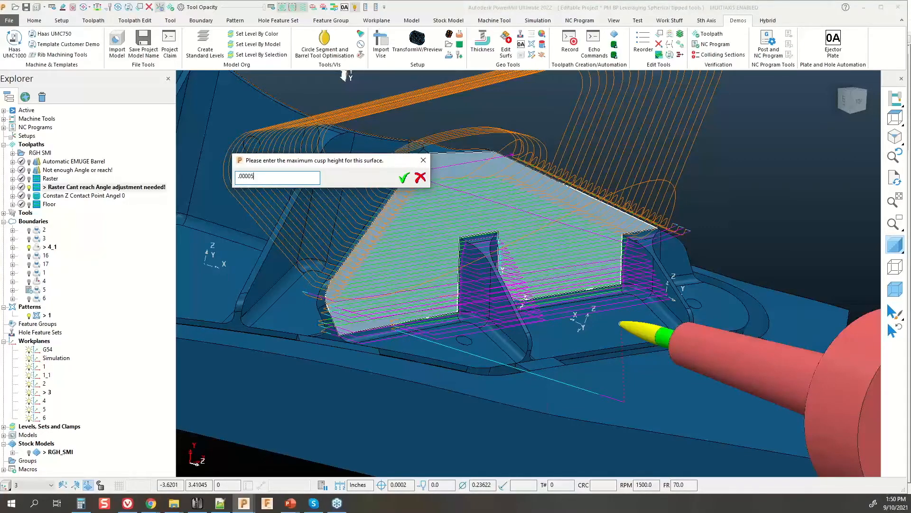
key("Return")
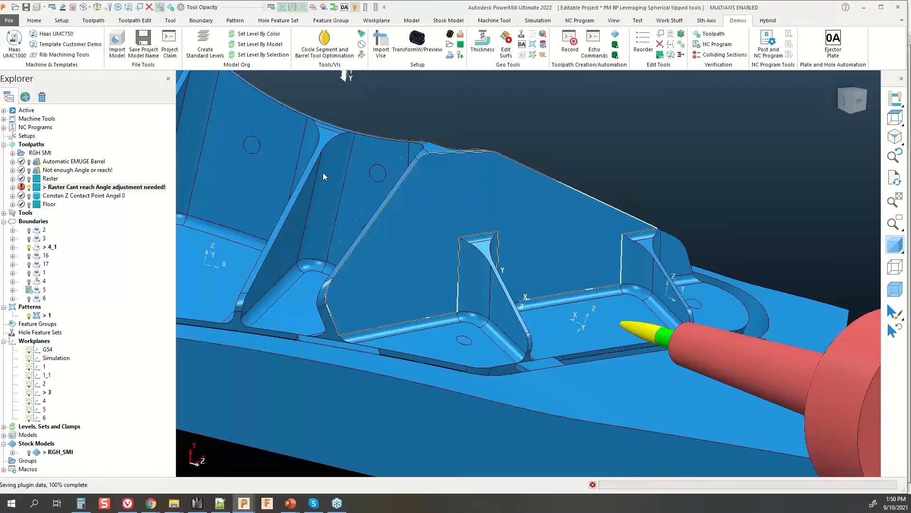
Step: Edit the "Raster Cant reach Angle adjustment needed!" toolpath, set its lean angle to 70.0 and recalculate it
mouse_move(326, 166)
middle_mouse_down()
mouse_move(309, 280)
mouse_move(467, 309)
mouse_move(455, 285)
middle_mouse_up()
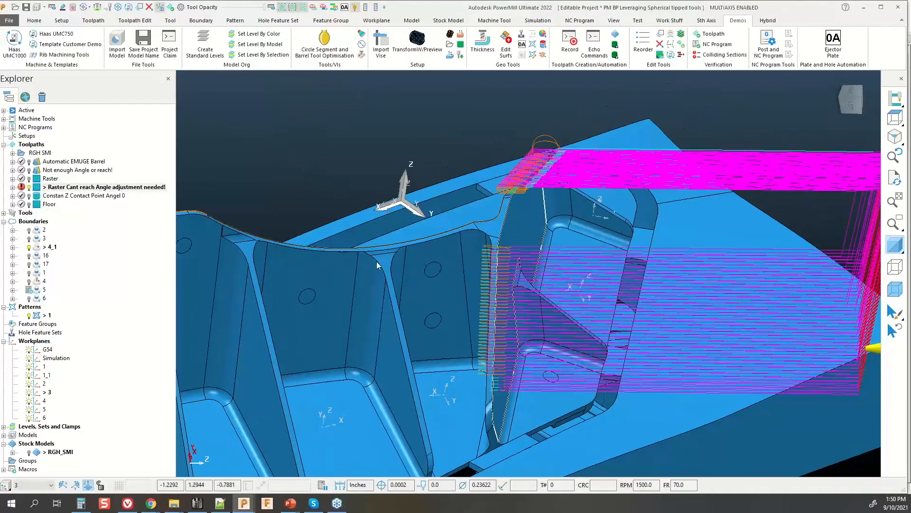
right_click(66, 187)
left_click(89, 195)
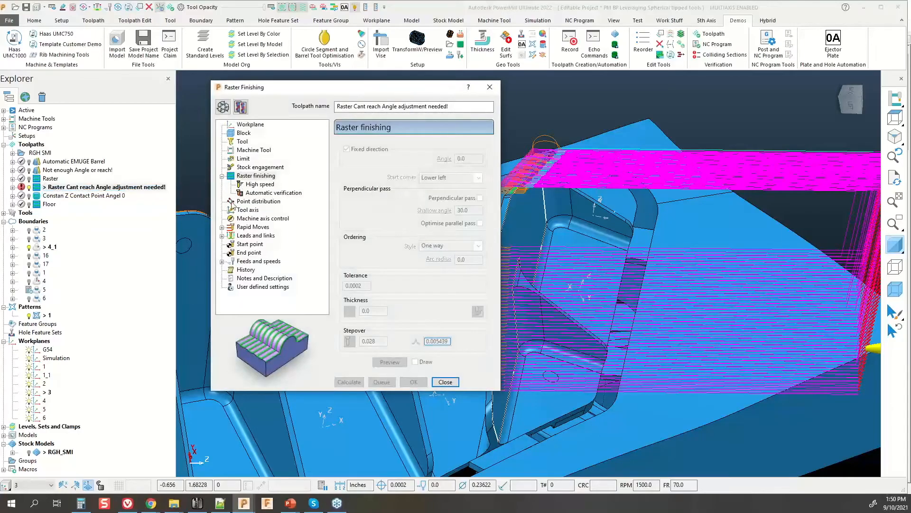
left_click(248, 210)
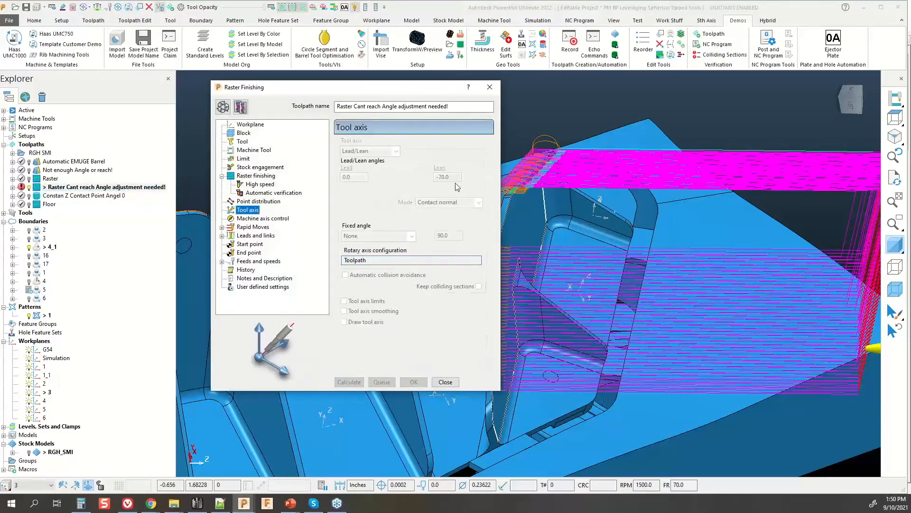
left_click(224, 107)
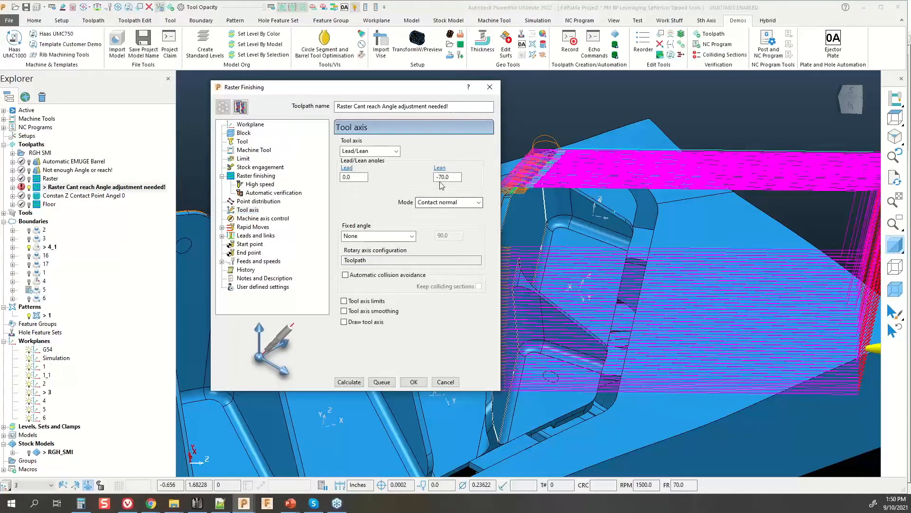
double_click(453, 177)
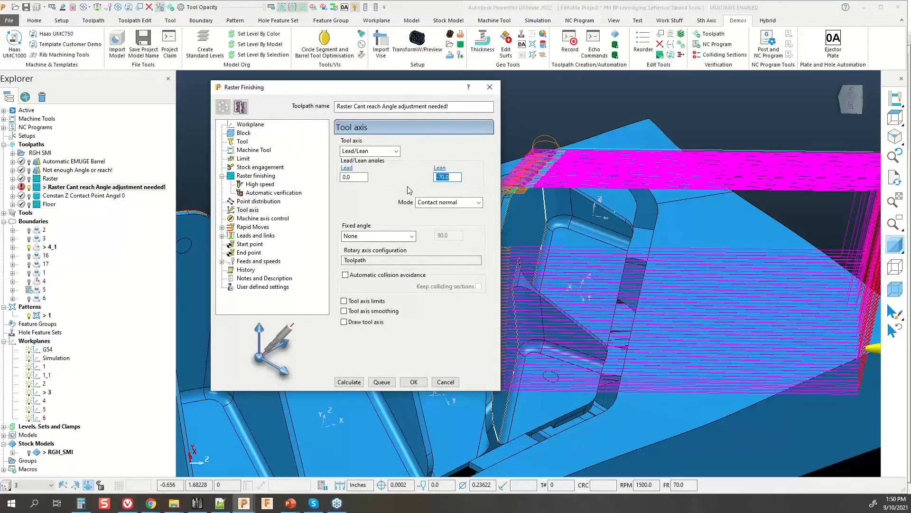
left_click(439, 178)
key("BackSpace")
left_click(343, 381)
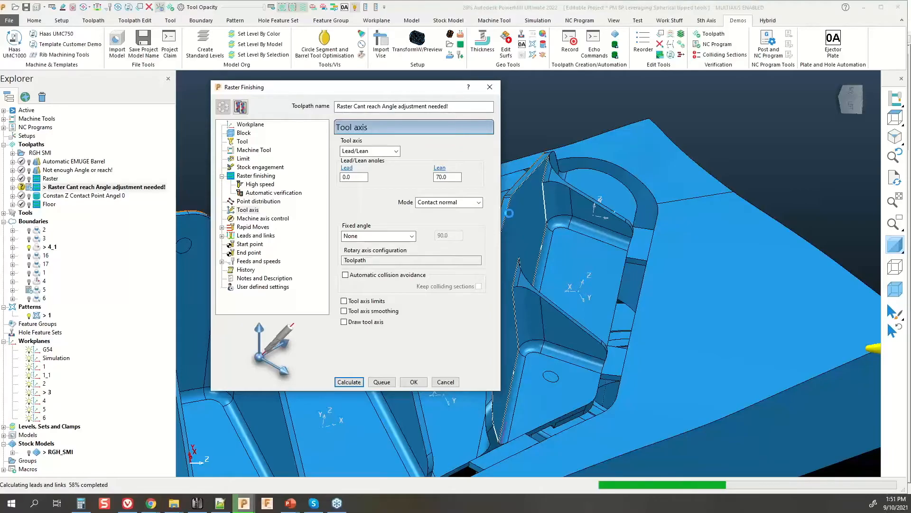
mouse_move(560, 323)
middle_mouse_down()
mouse_move(547, 371)
mouse_move(659, 350)
mouse_move(610, 320)
middle_mouse_up()
left_click(490, 88)
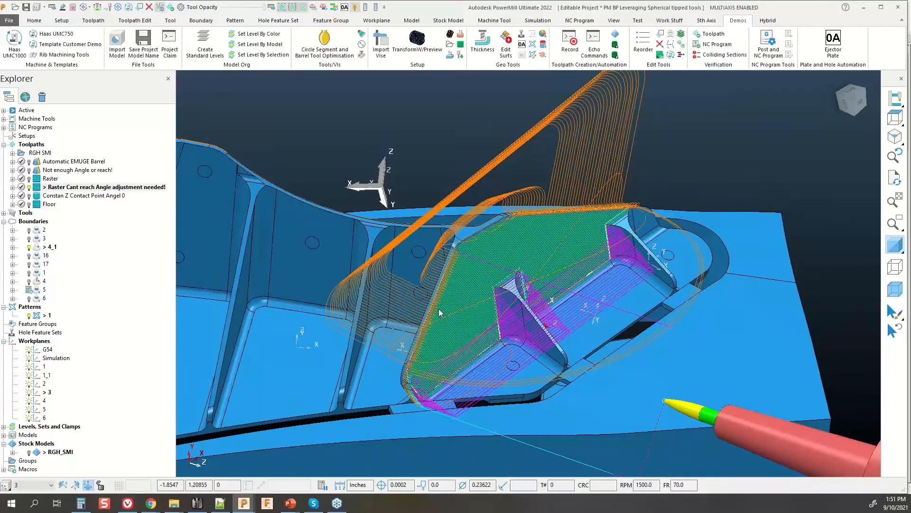
Step: Examine the recalculated raster passes along the wall edges and around the small rib, including the tool holder's clearance
middle_click_drag(463, 264, 481, 344)
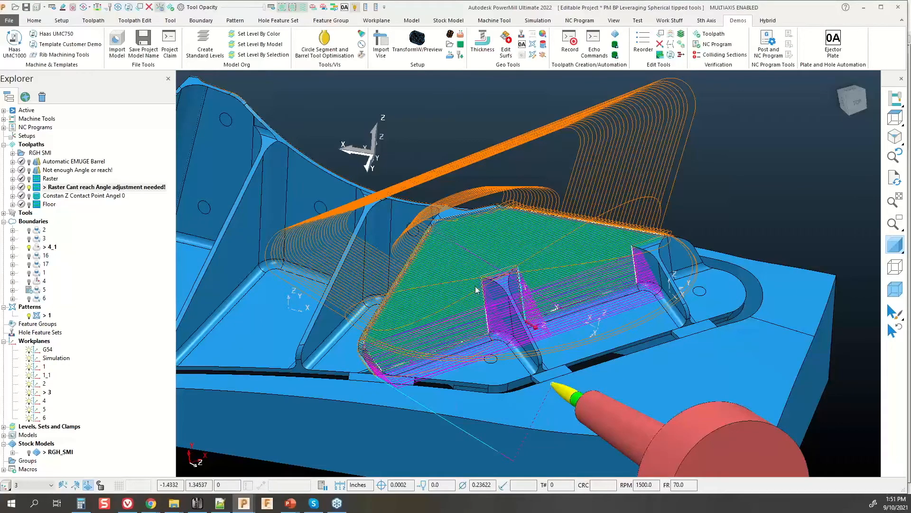
key("ctrl")
key("ctrl")
scroll(409, 342, "up", 5)
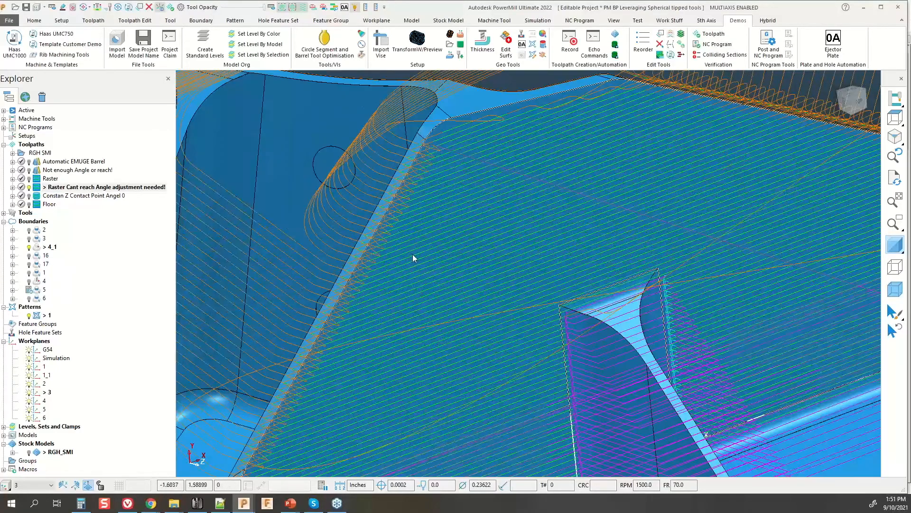
middle_click_drag(412, 254, 495, 219)
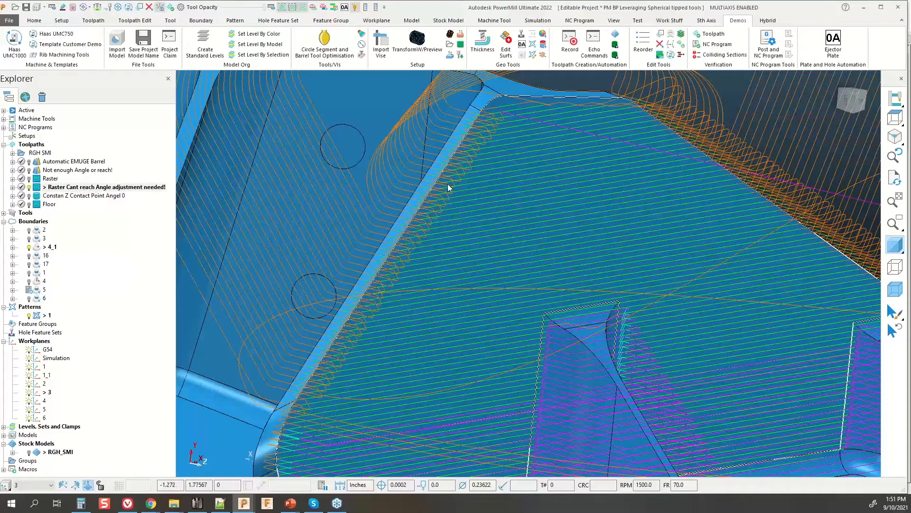
scroll(569, 206, "down", 3)
middle_click_drag(569, 206, 537, 224)
middle_click_drag(598, 247, 560, 288)
scroll(642, 264, "up", 3)
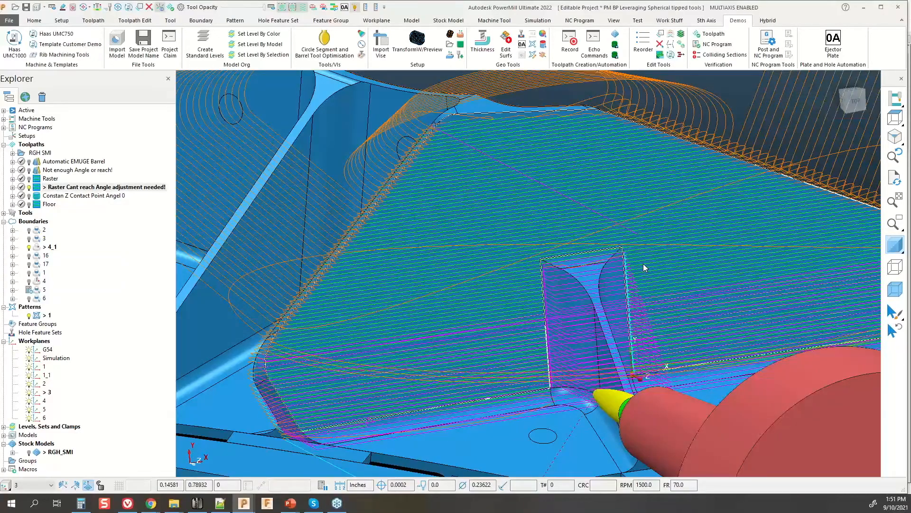
scroll(634, 260, "down", 5)
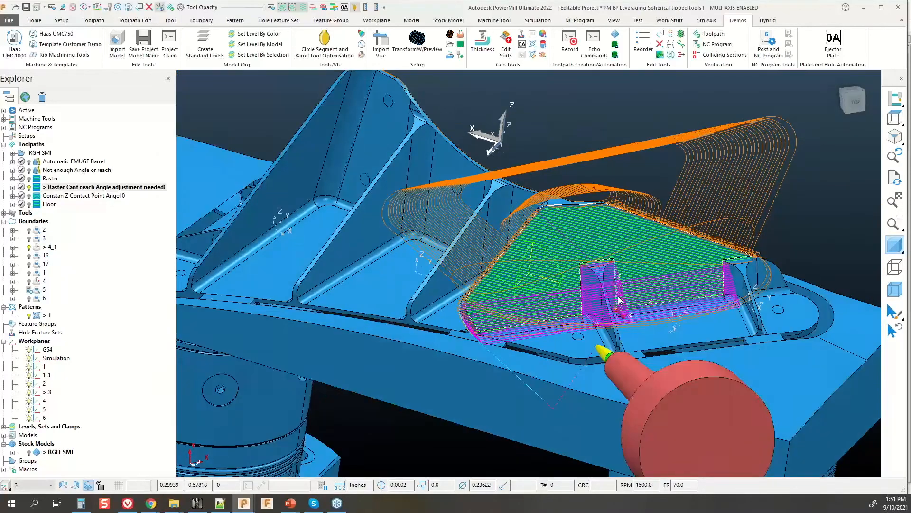
Step: Limit the active raster toolpath to the inner side of boundary 4_1, viewed from the top, keeping the original toolpath
left_click(853, 101)
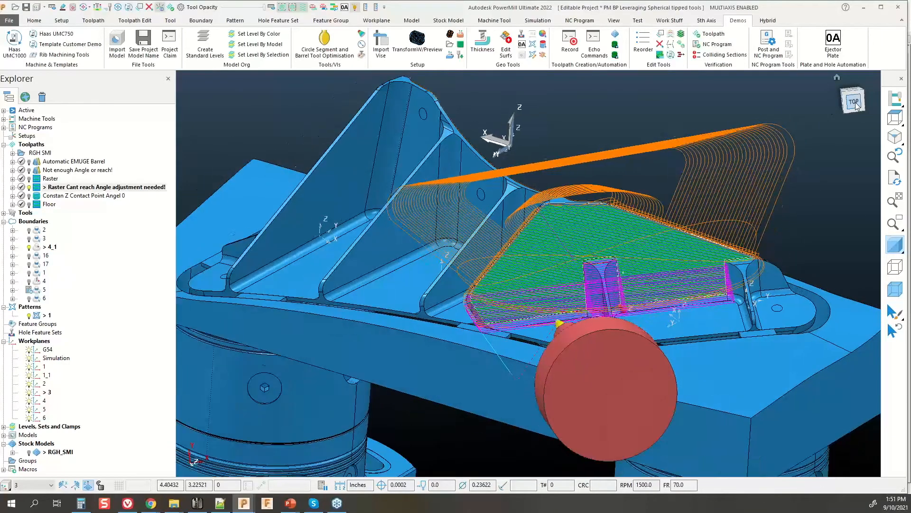
scroll(640, 222, "up", 4)
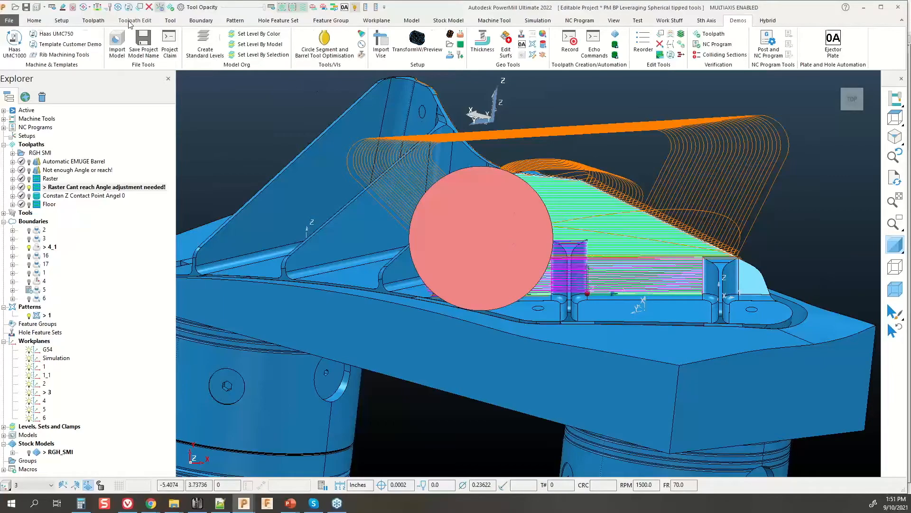
left_click(135, 20)
left_click(288, 42)
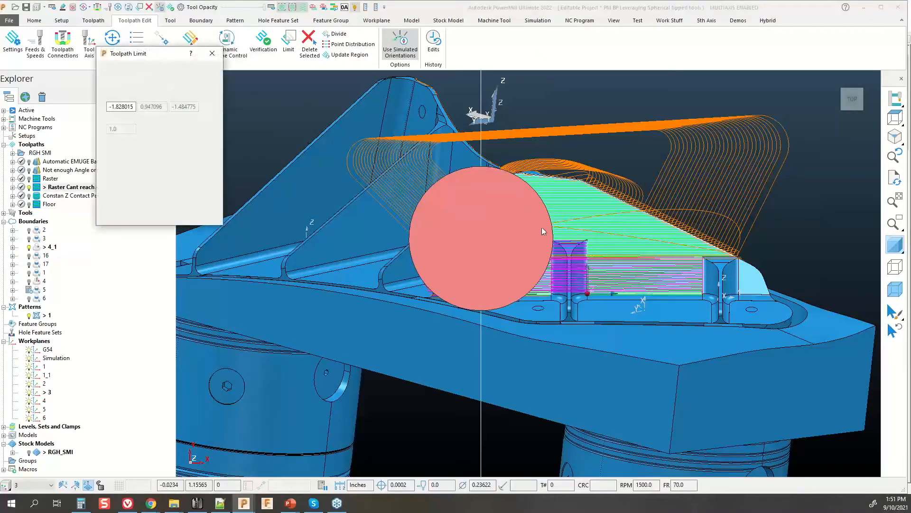
left_click(189, 69)
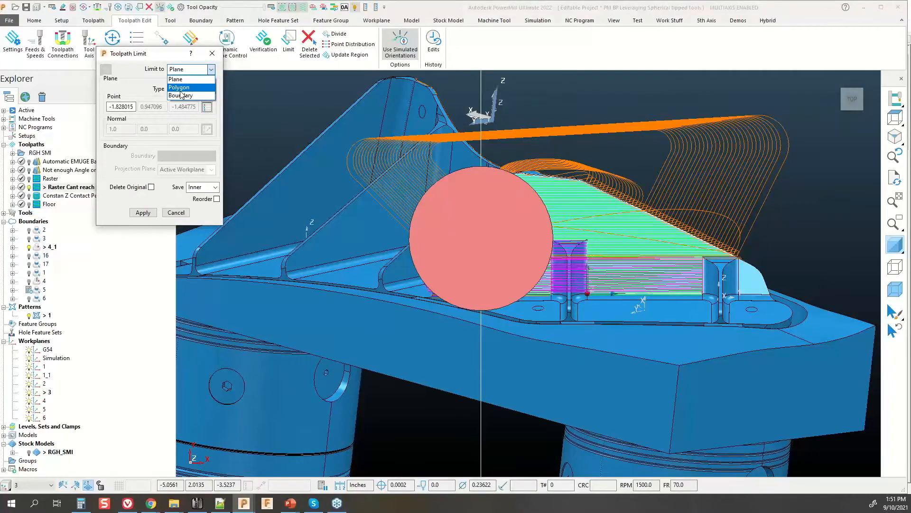
left_click(181, 96)
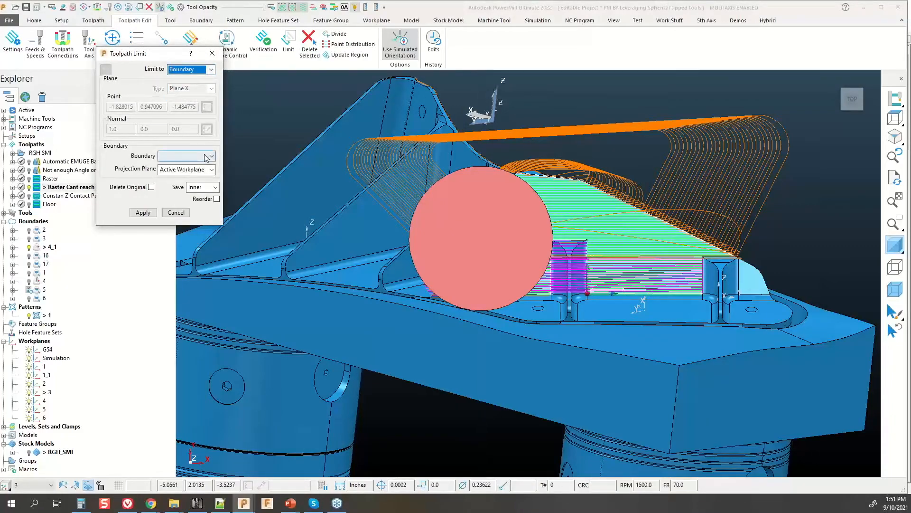
left_click(206, 157)
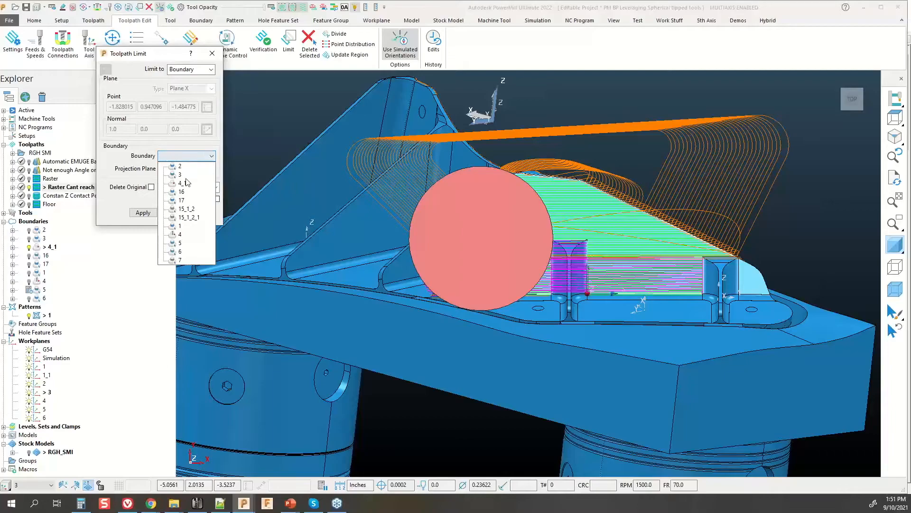
left_click(184, 183)
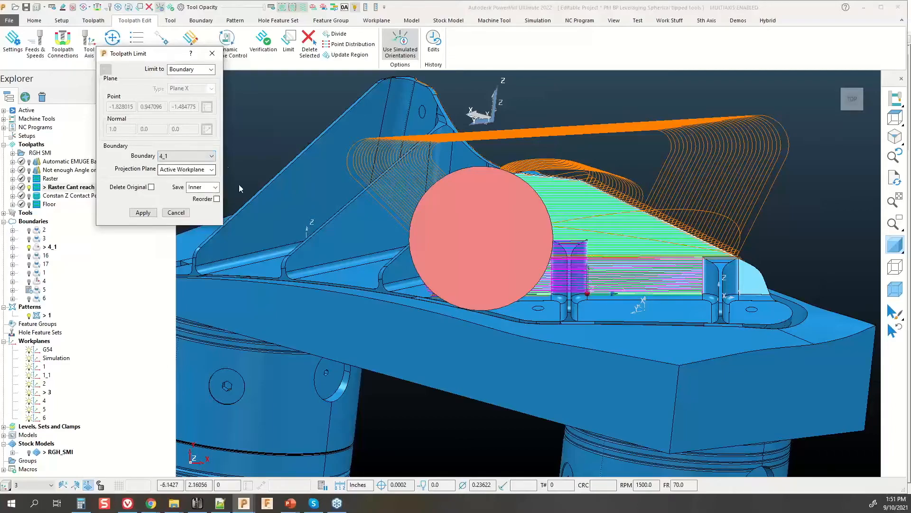
left_click(142, 212)
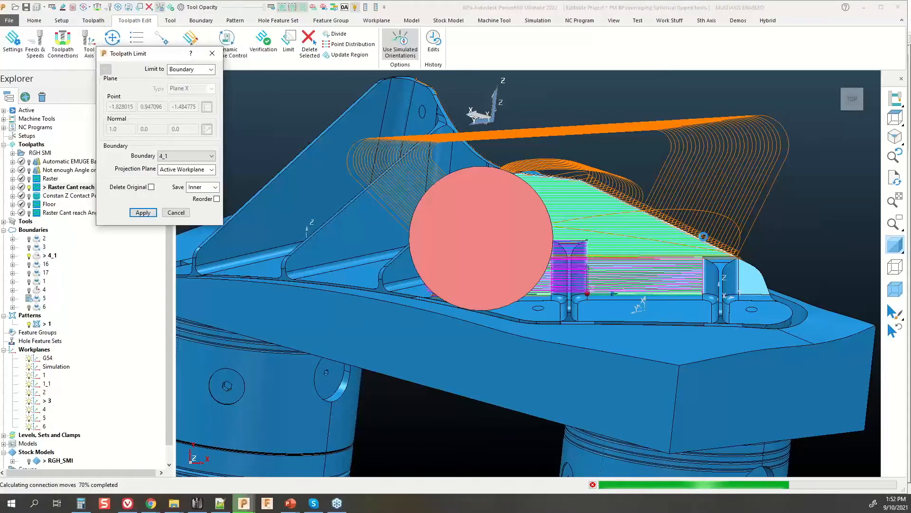
scroll(617, 217, "up", 3)
middle_click_drag(598, 231, 504, 252)
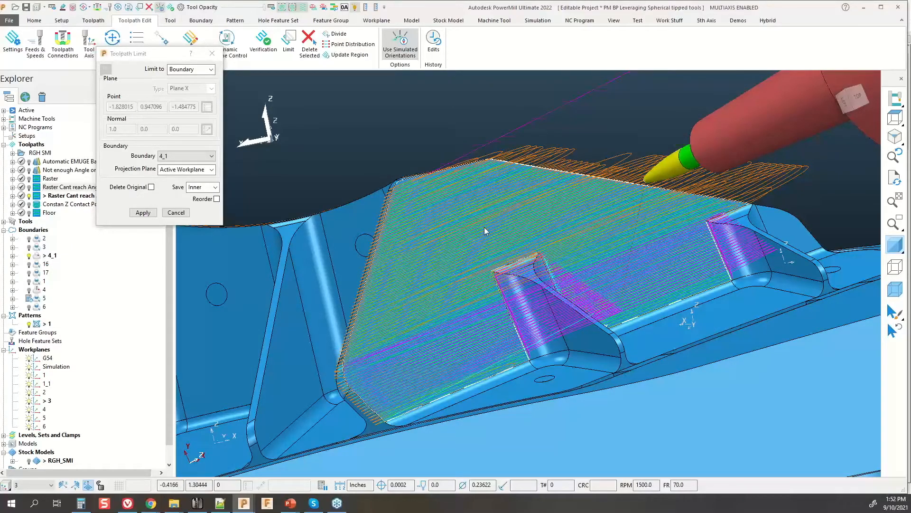
middle_click_drag(442, 219, 533, 231)
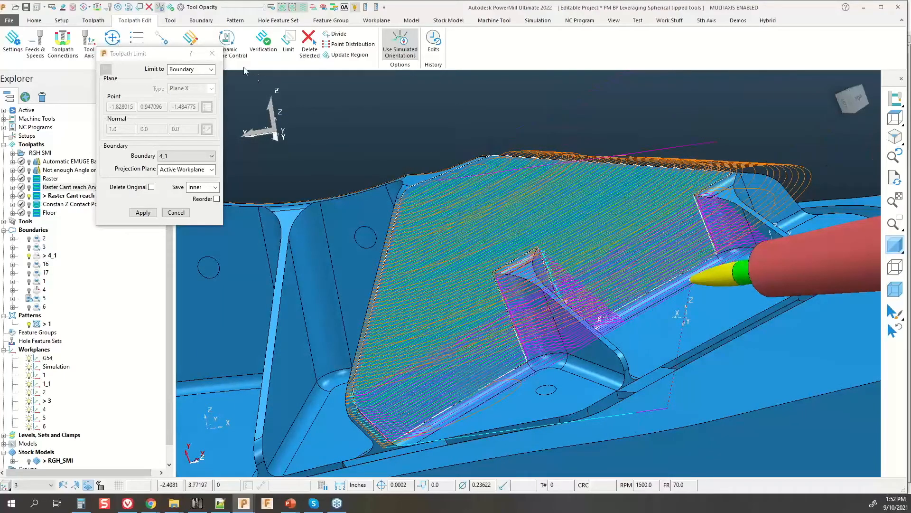
left_click(213, 53)
Step: Reorder the limited raster toolpath so its segments alternate in cutting direction
left_click(137, 43)
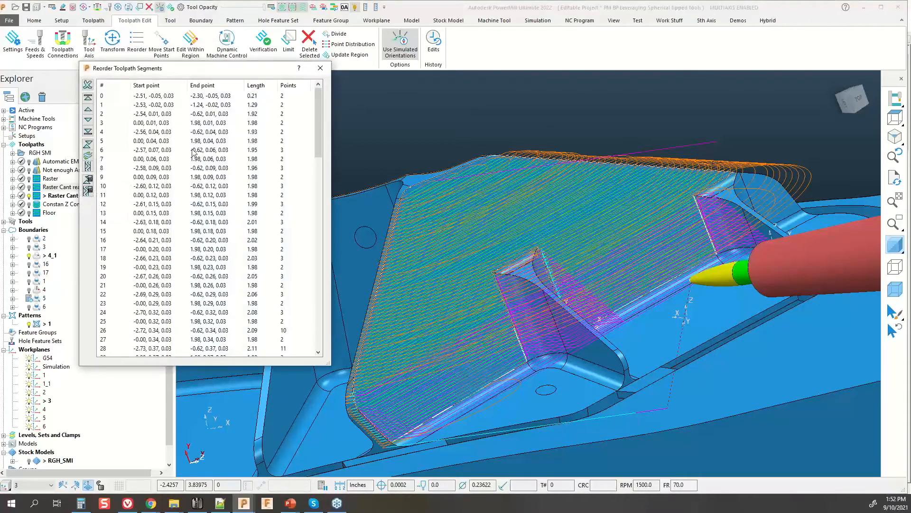
left_click(87, 166)
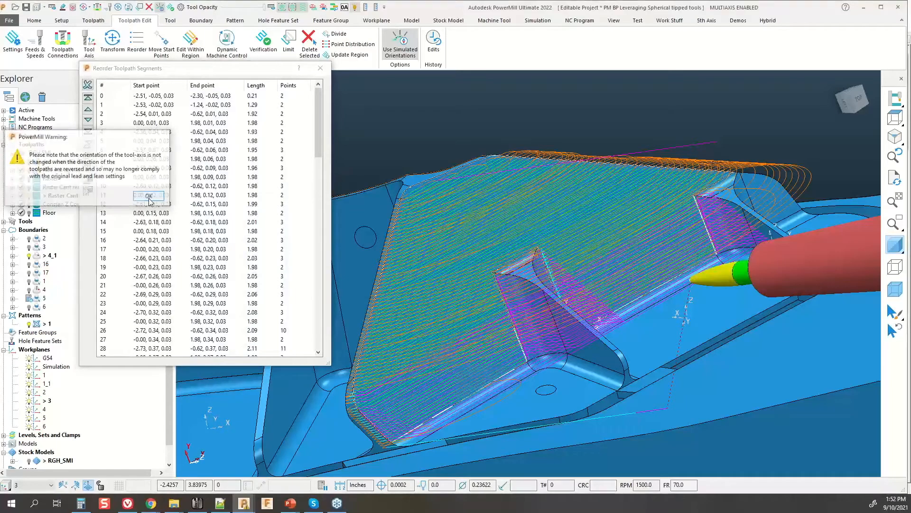
left_click(148, 198)
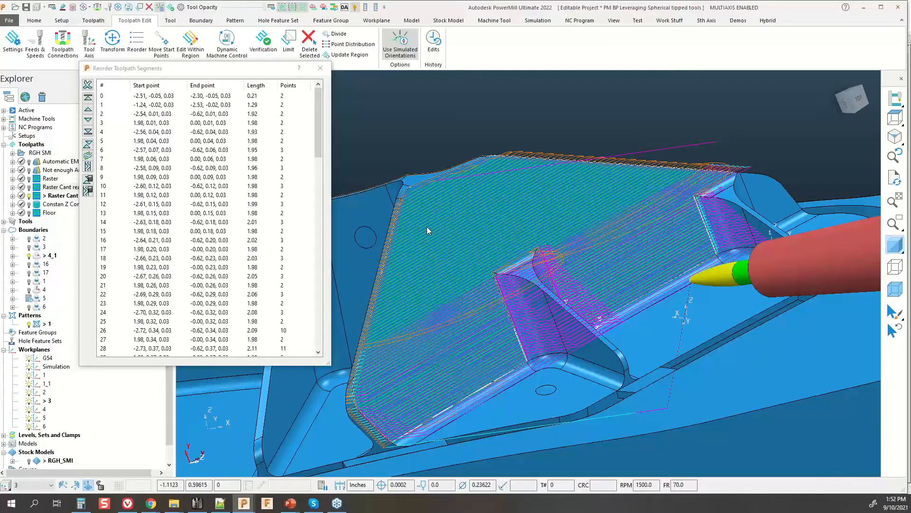
left_click(320, 68)
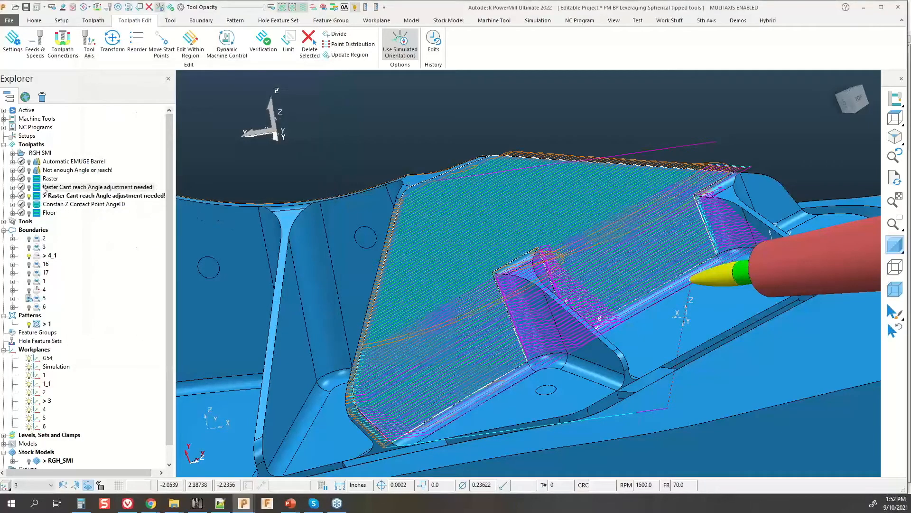
Step: Activate the "Raster" and "Constan Z Contact Point Angel 0" toolpaths in turn to compare their passes on the wall
double_click(50, 179)
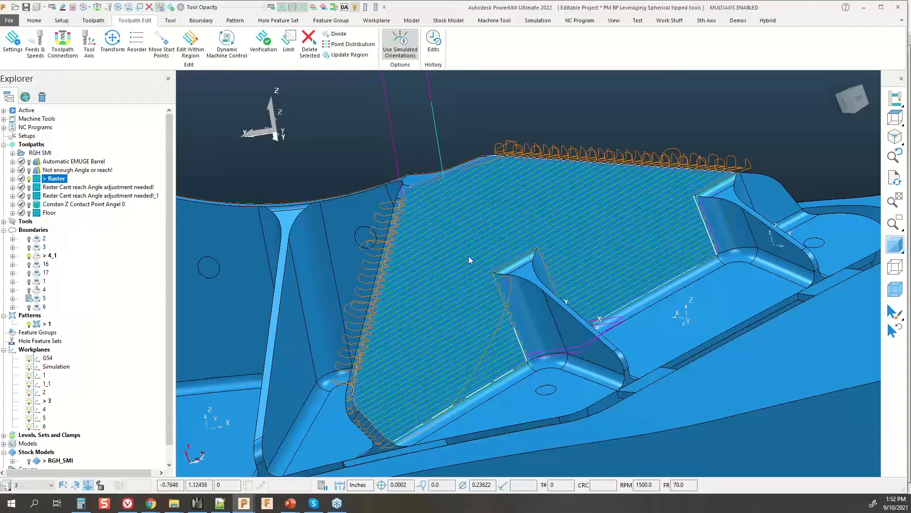
double_click(39, 204)
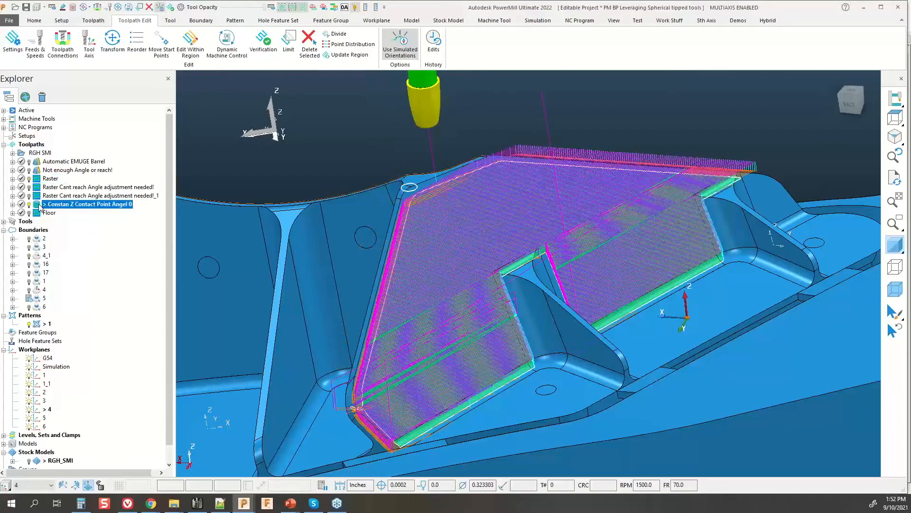
middle_click_drag(366, 259, 478, 244)
scroll(475, 233, "up", 2)
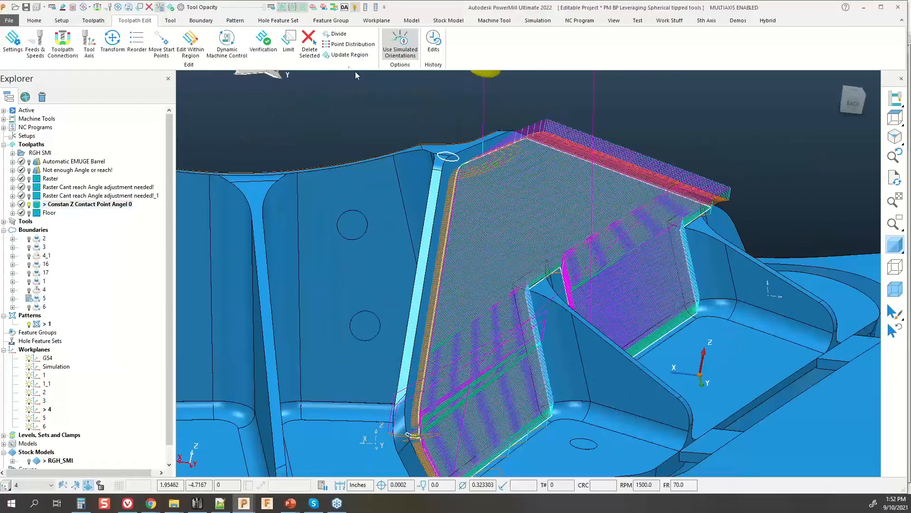
Step: Hide the toolpath's leads and links and start simulating the tool from a pass on the upper part of the wall
left_click(293, 7)
left_click(282, 8)
scroll(548, 196, "up", 3)
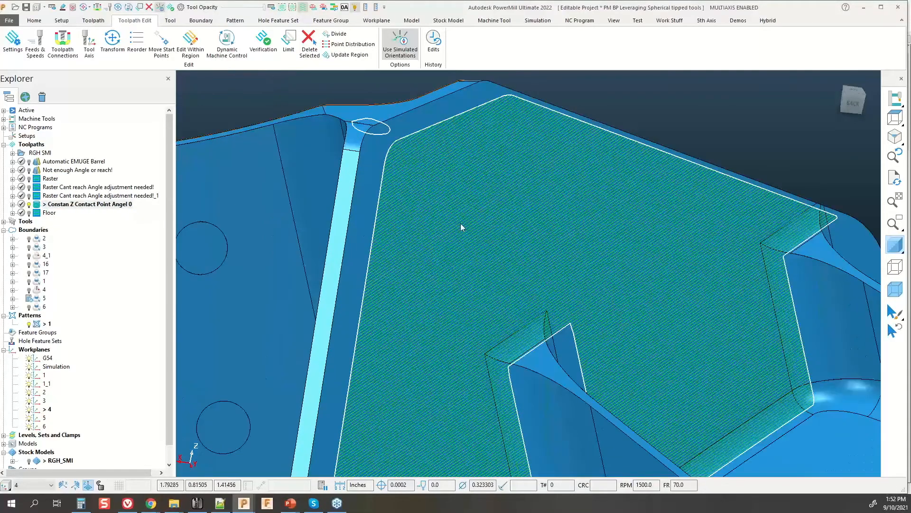
right_click(461, 227)
left_click(494, 256)
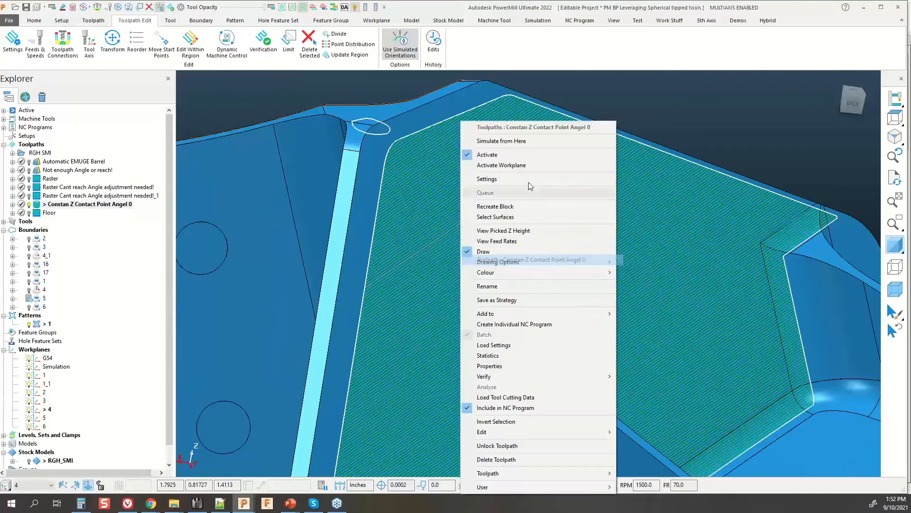
left_click(508, 142)
Step: Examine the barrel tool's contact with the wall and its tilt and clearance relative to the ribs
scroll(547, 265, "up", 5)
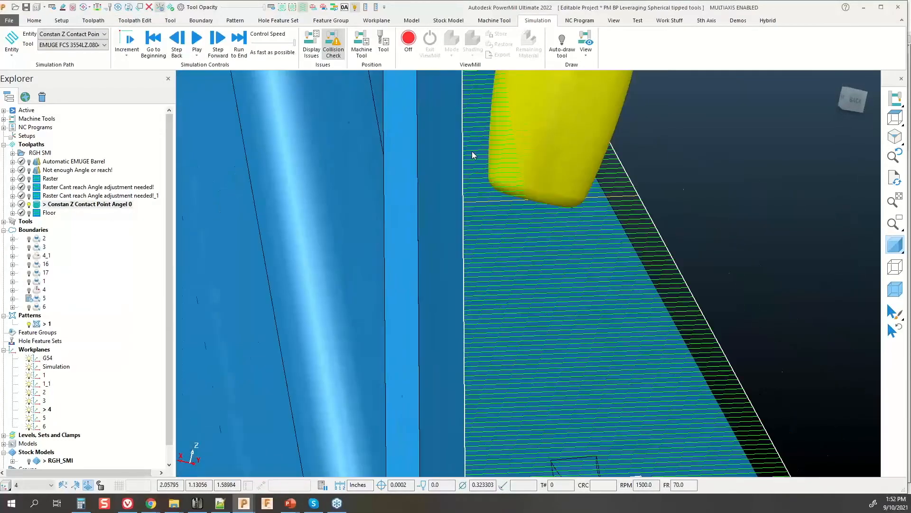
scroll(493, 185, "up", 2)
scroll(531, 292, "up", 2)
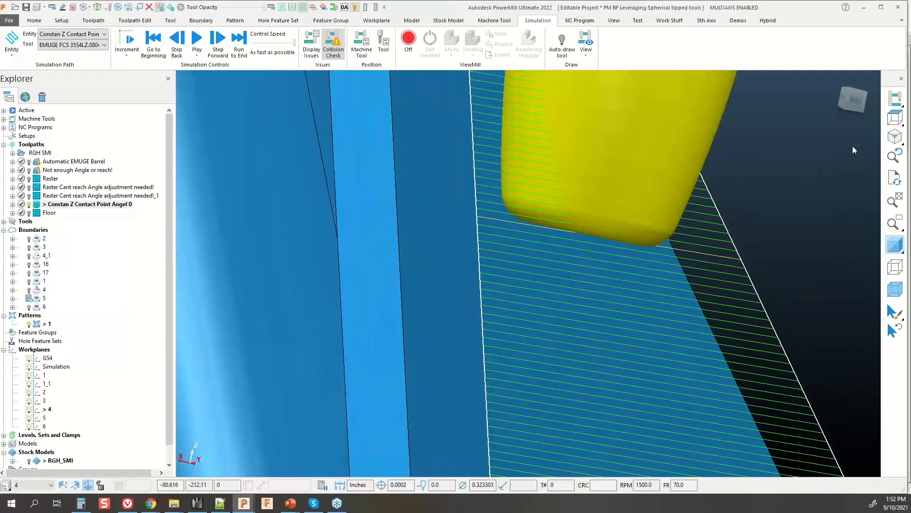
scroll(696, 212, "down", 8)
middle_click_drag(647, 231, 599, 285)
key("ctrl")
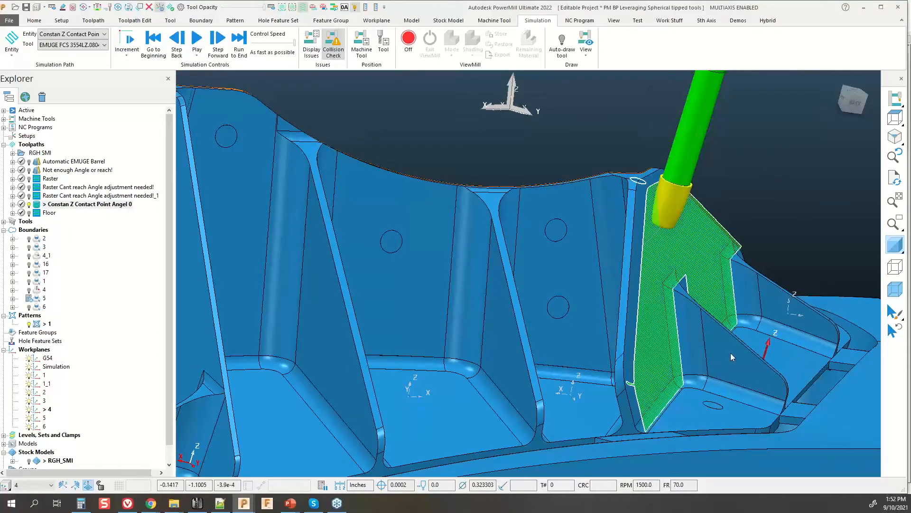
middle_click_drag(730, 352, 776, 411)
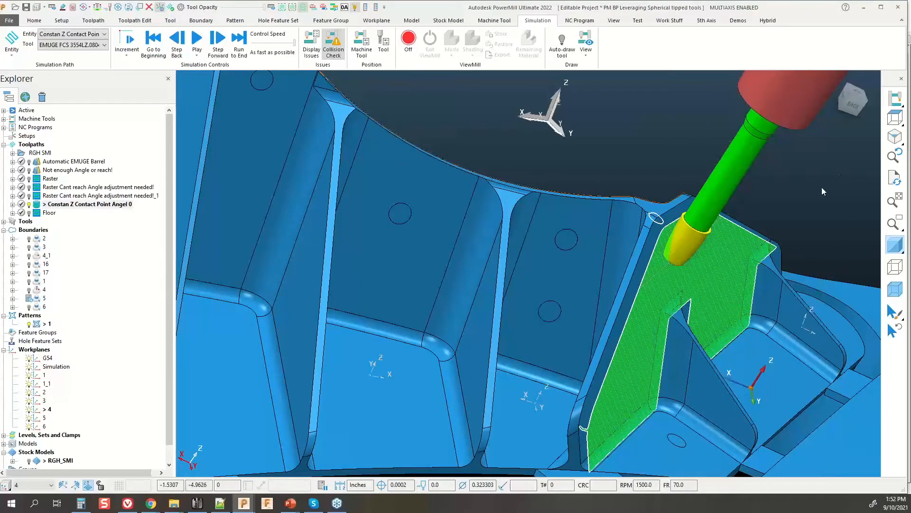
middle_click_drag(726, 298, 705, 308)
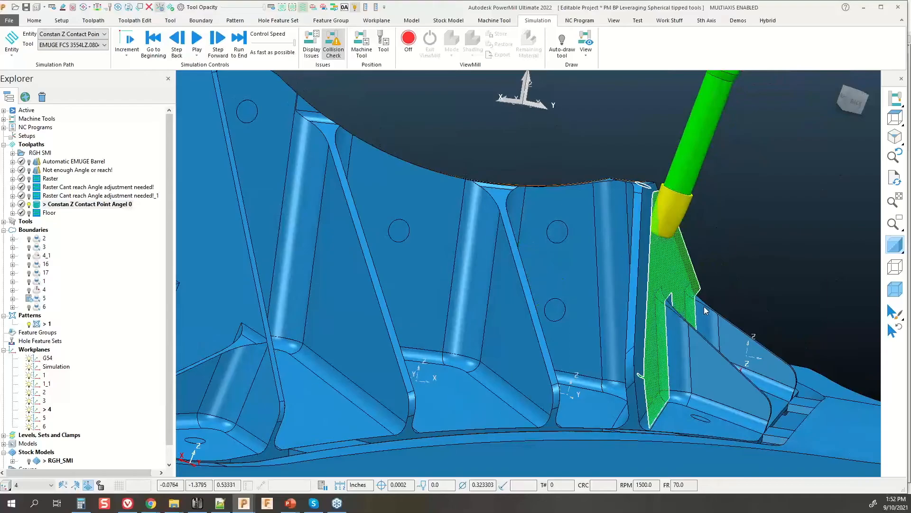
scroll(687, 219, "up", 4)
middle_click_drag(689, 221, 584, 256)
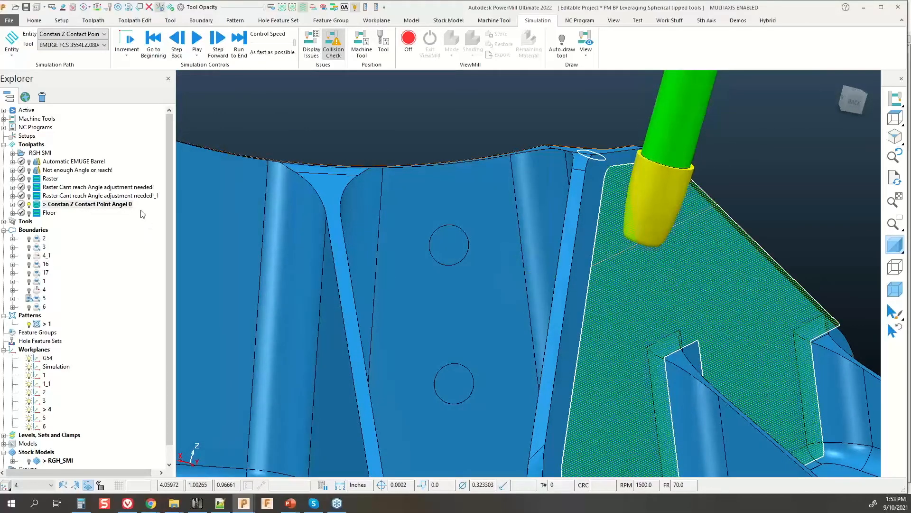
Step: Run the Circle Segment and Barrel Tool Optimisation on the active toolpath with a tool tilt of 8 and a maximum cusp height of 0.00005
left_click(738, 20)
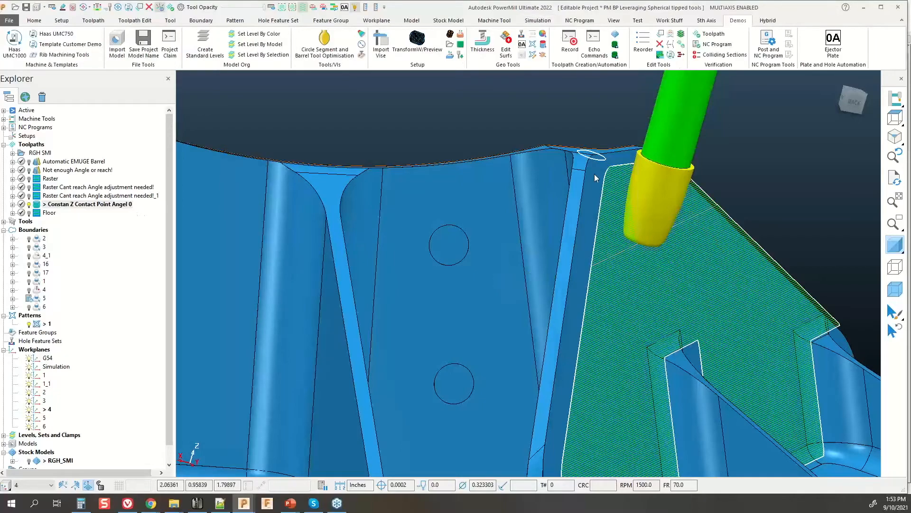
left_click(324, 41)
left_click_drag(294, 38, 321, 128)
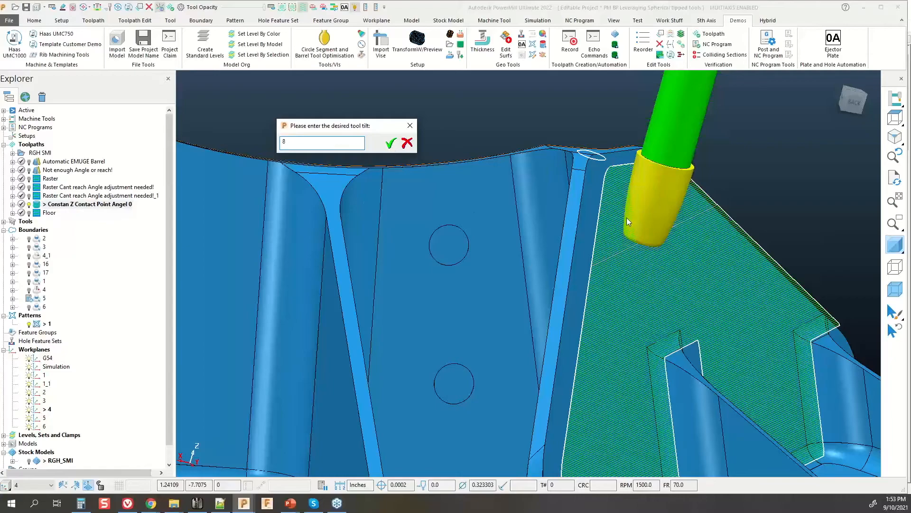
key("Return")
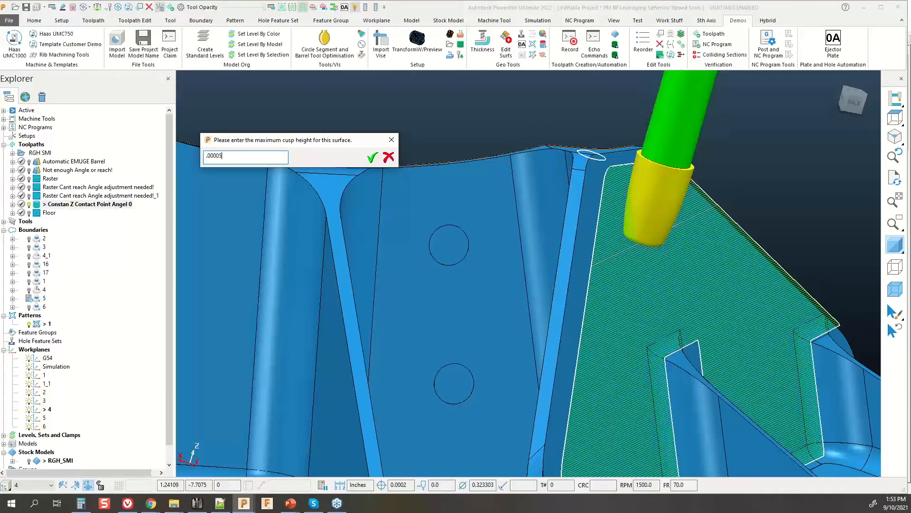
type(".00005")
key("Return")
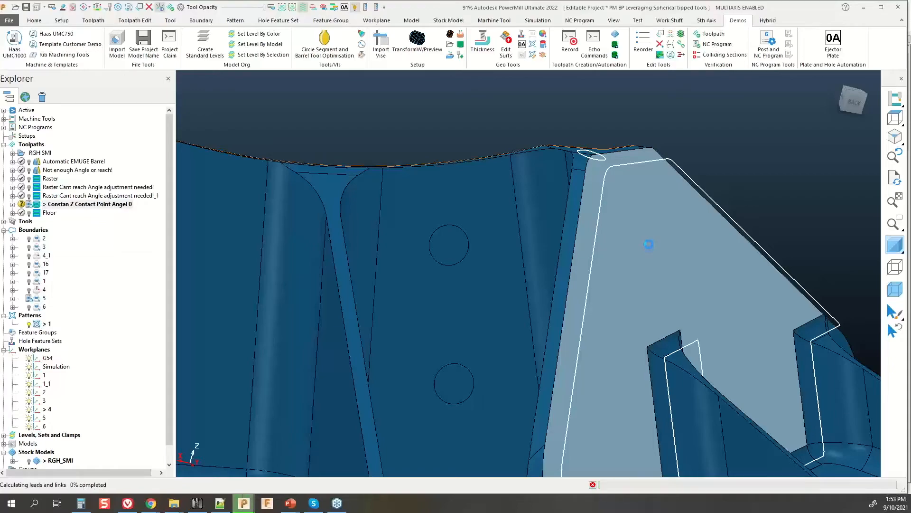
scroll(682, 204, "down", 3)
middle_click_drag(731, 268, 672, 290)
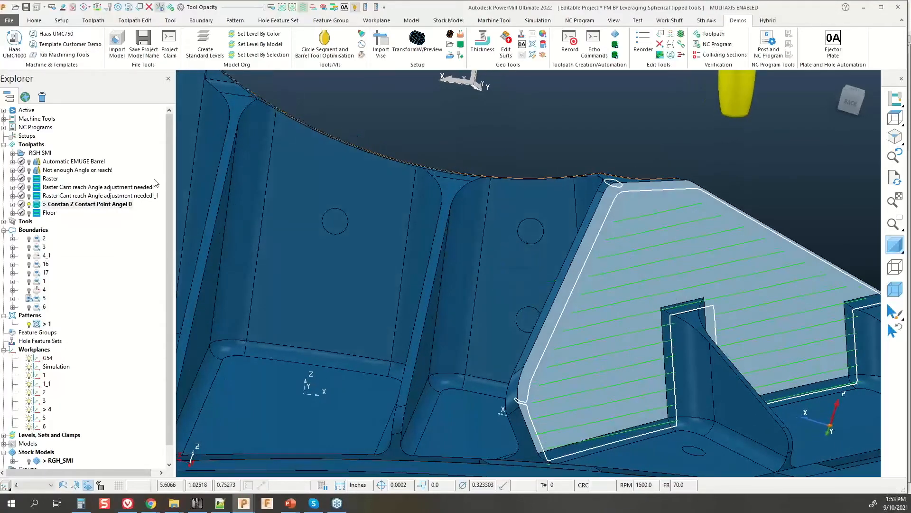
Step: Open the "Constan Z Contact Point Angel 0" settings for editing and check the optimised stepdown and lean angle
right_click(84, 206)
left_click(110, 192)
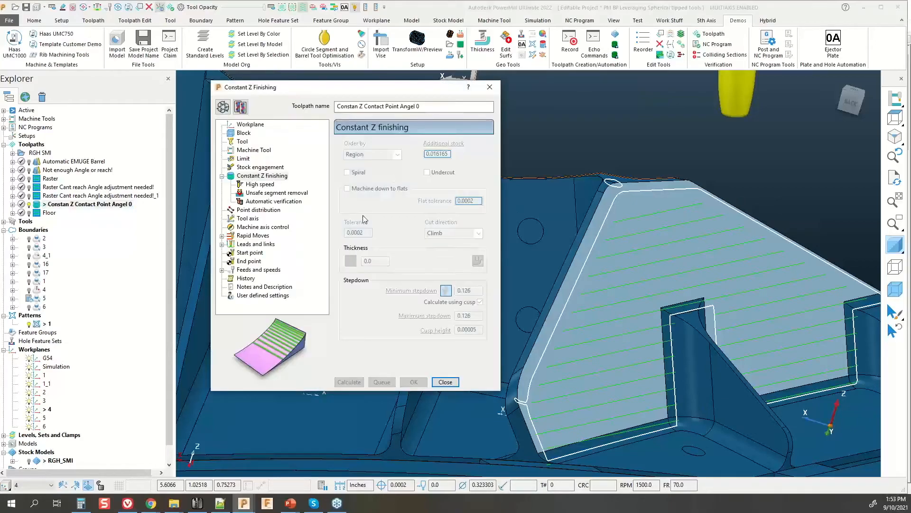
left_click(256, 177)
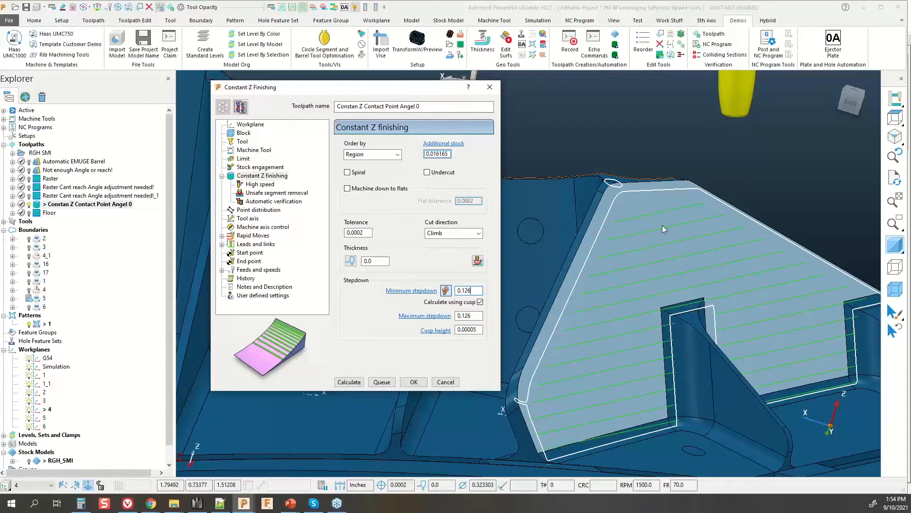
left_click(249, 219)
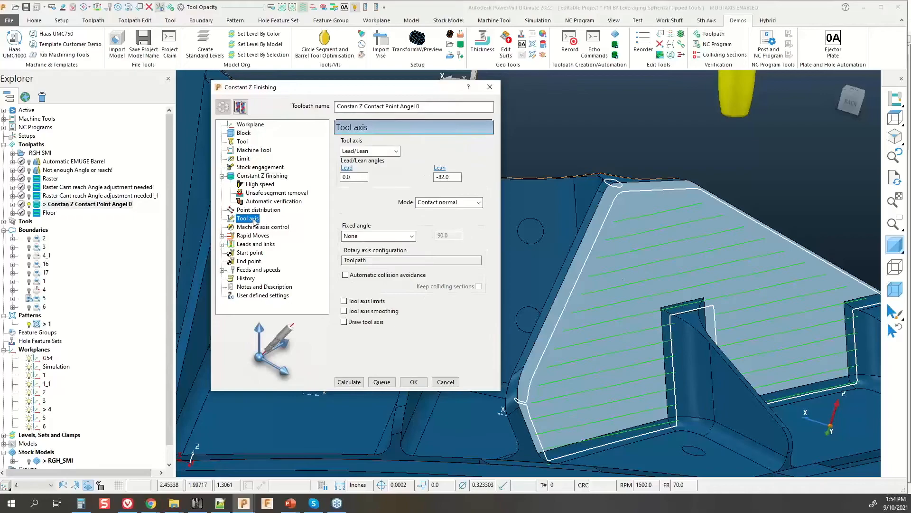
left_click(446, 176)
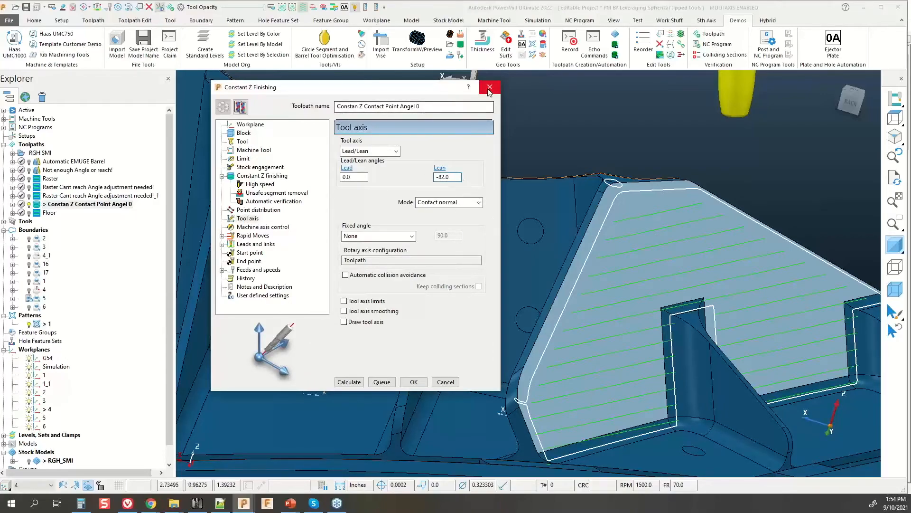
Step: Simulate the tool from a pass above the small rib and examine where the barrel flank contacts the wall
left_click(636, 218)
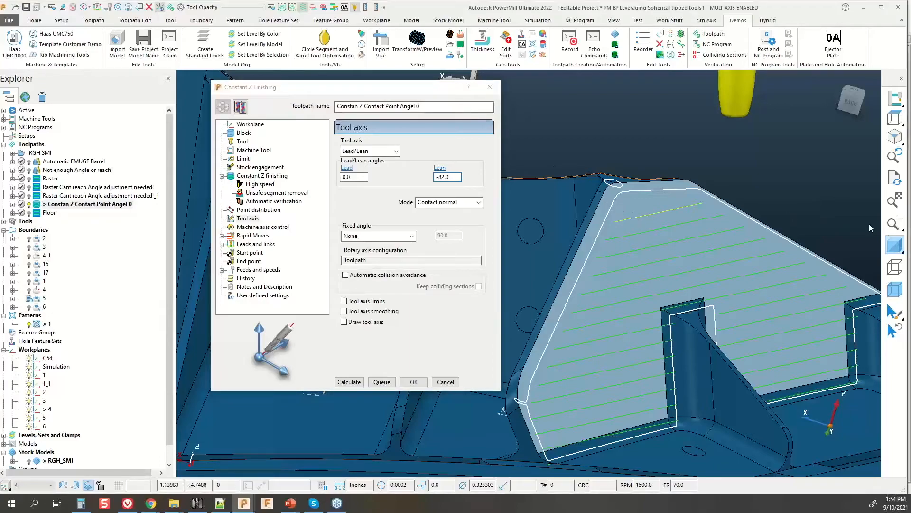
left_click(676, 273, "shift")
right_click(675, 273)
left_click(697, 309)
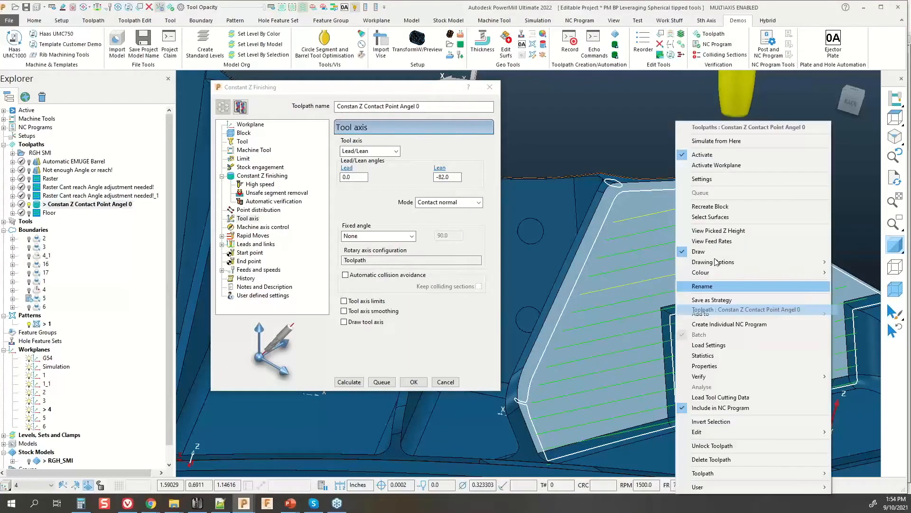
left_click(716, 141)
scroll(693, 247, "up", 5)
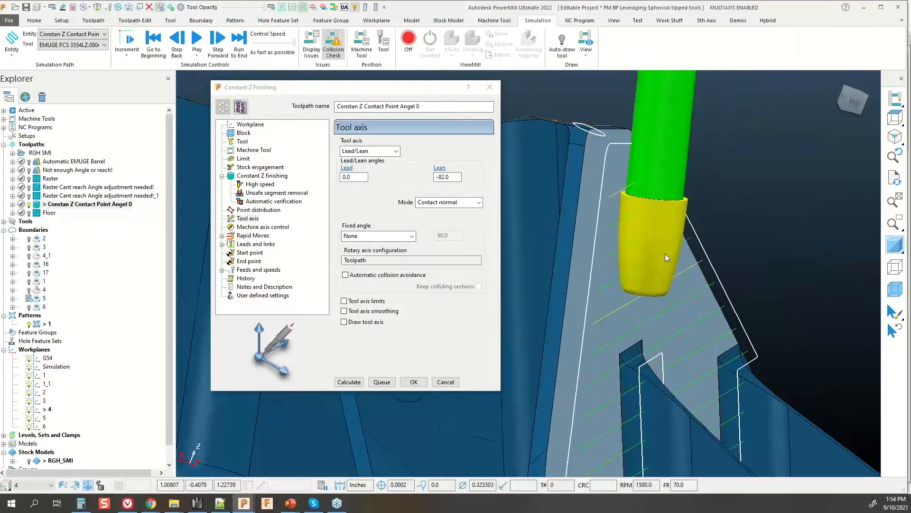
scroll(553, 294, "up", 3)
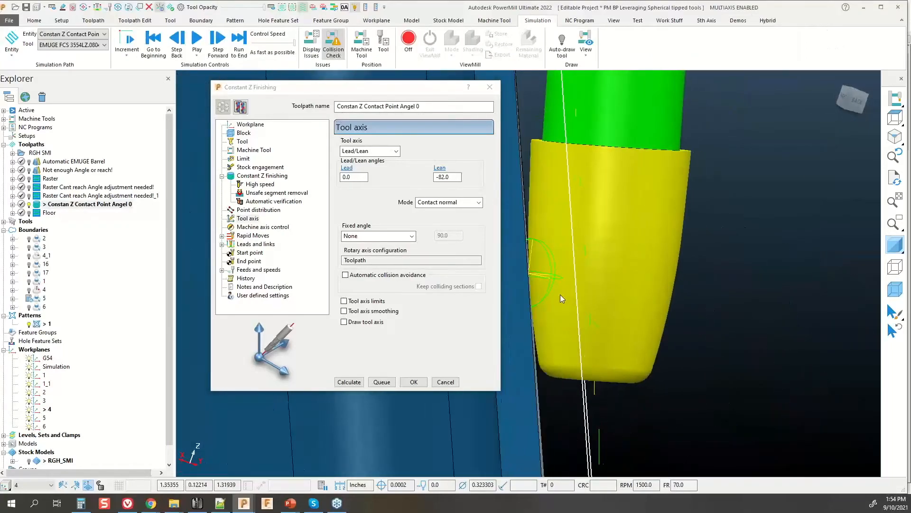
scroll(558, 288, "up", 1)
scroll(538, 323, "up", 3)
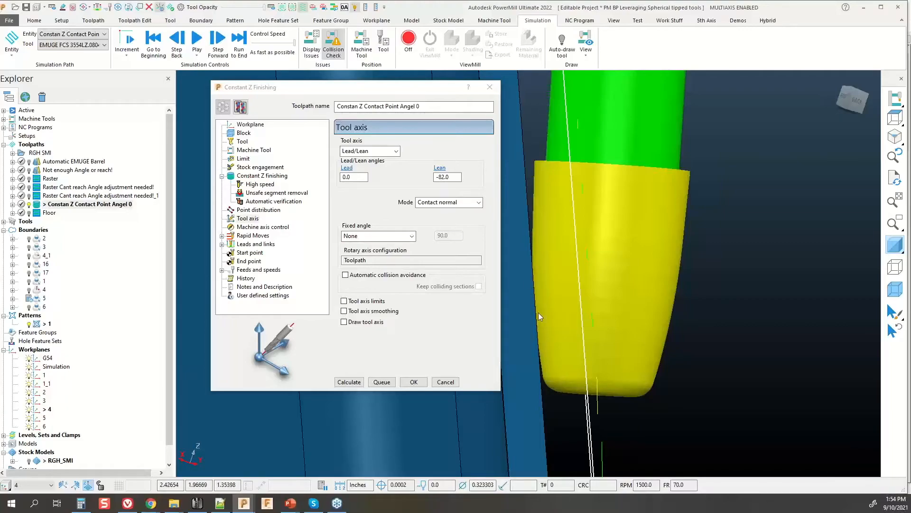
middle_click_drag(550, 318, 544, 313)
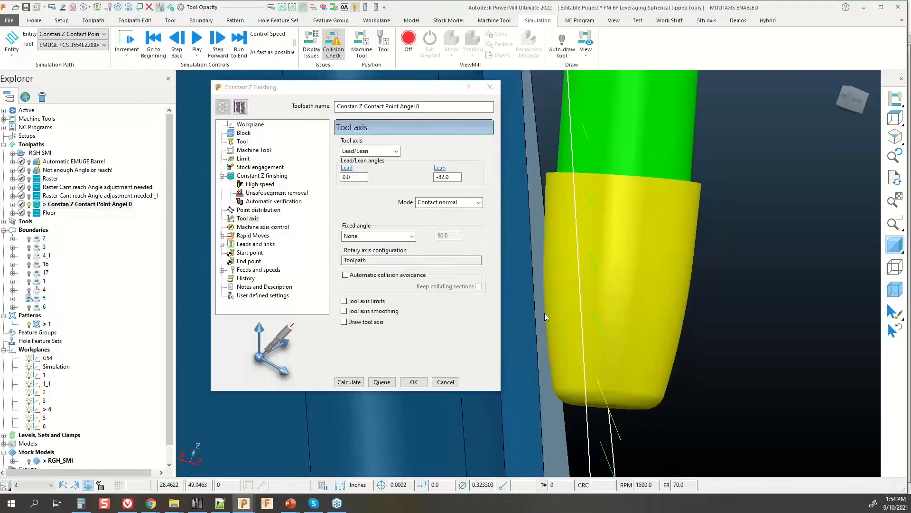
Step: Halve the Constant Z minimum stepdown to 0.063 and set the maximum stepdown to 0.0625
left_click(257, 175)
double_click(465, 290)
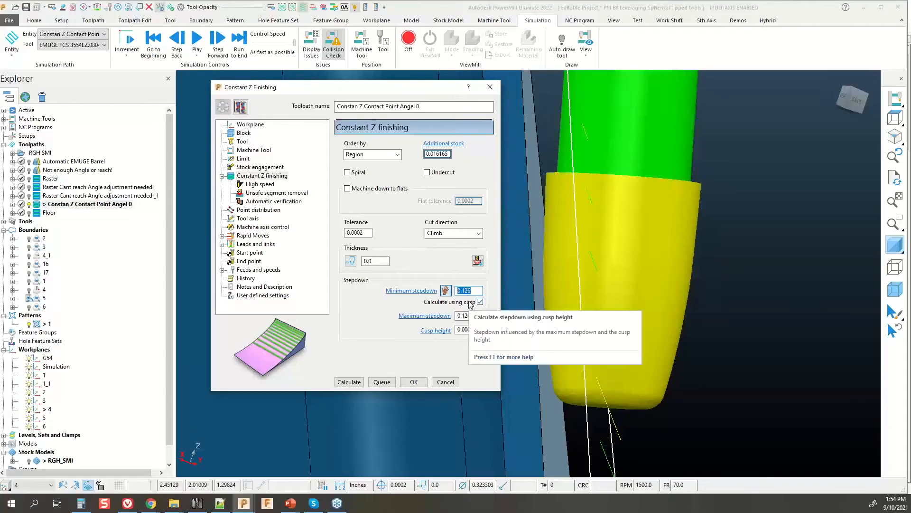
left_click(474, 292)
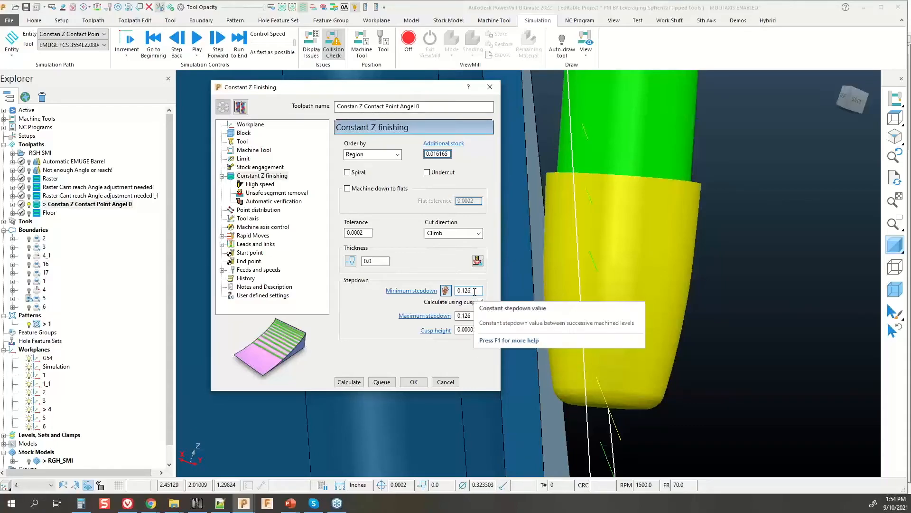
type("/2")
key("Return")
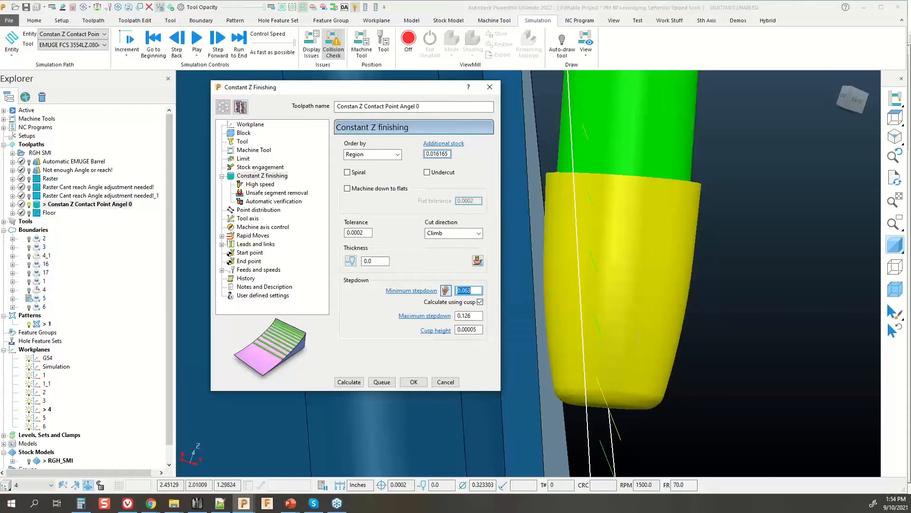
left_click(477, 316)
type("0.0625")
key("Return")
left_click(478, 290)
Step: Check the tool axis settings and recalculate the Constant Z toolpath with the specified stepdown values
left_click(249, 218)
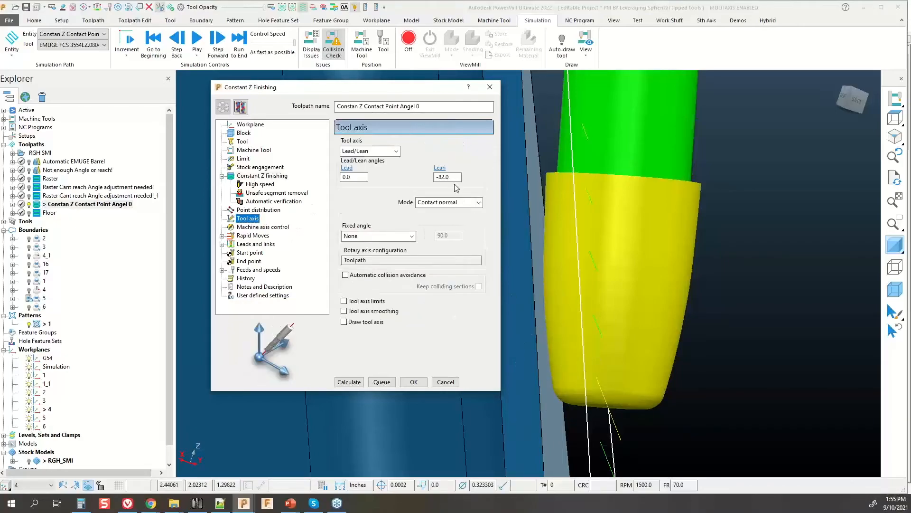
left_click(340, 382)
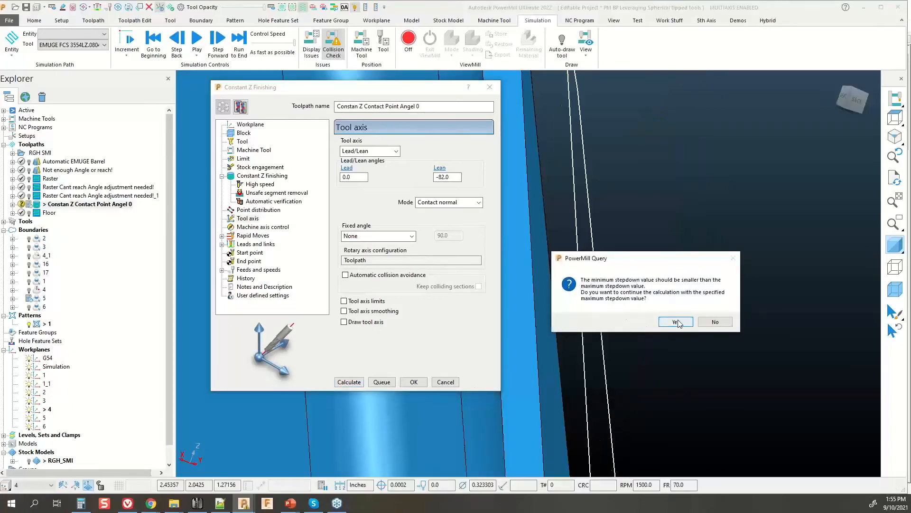
left_click(676, 322)
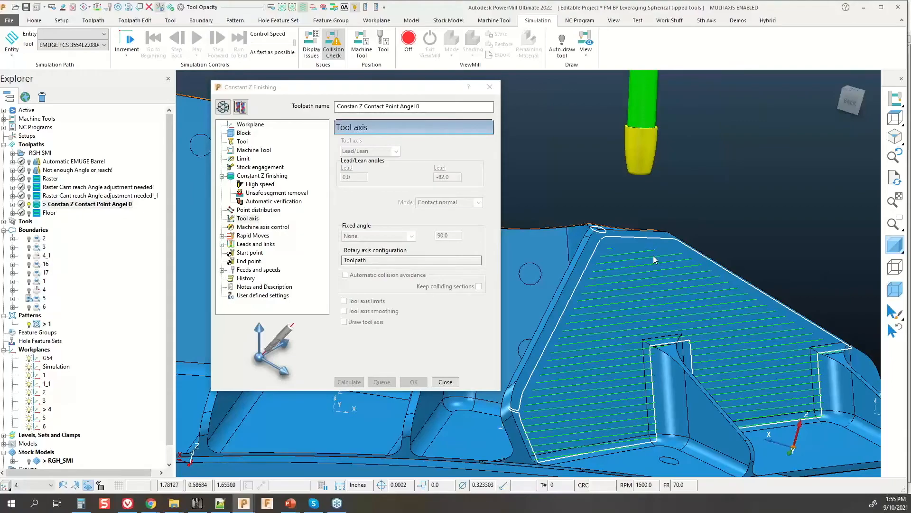
Step: Show the leads and links of the recalculated wall passes and close the toolpath settings
left_click(293, 8)
left_click(283, 8)
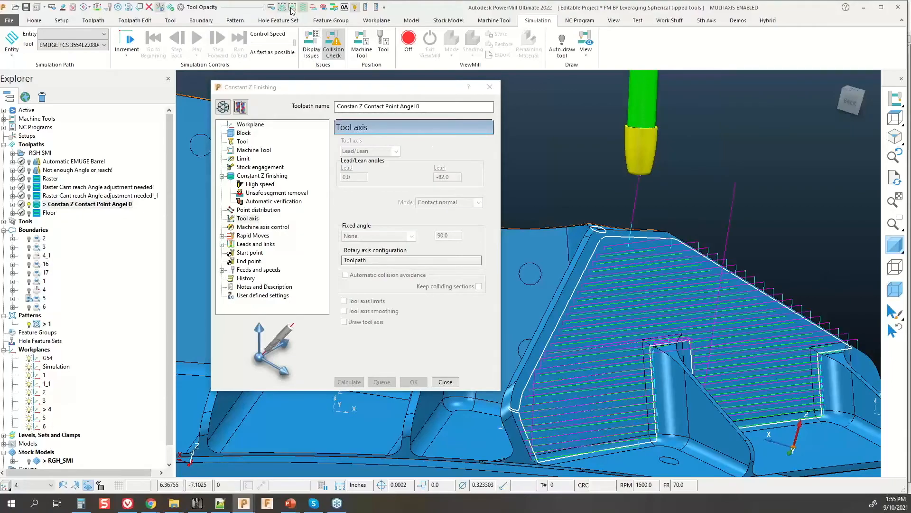
middle_click_drag(629, 233, 655, 264)
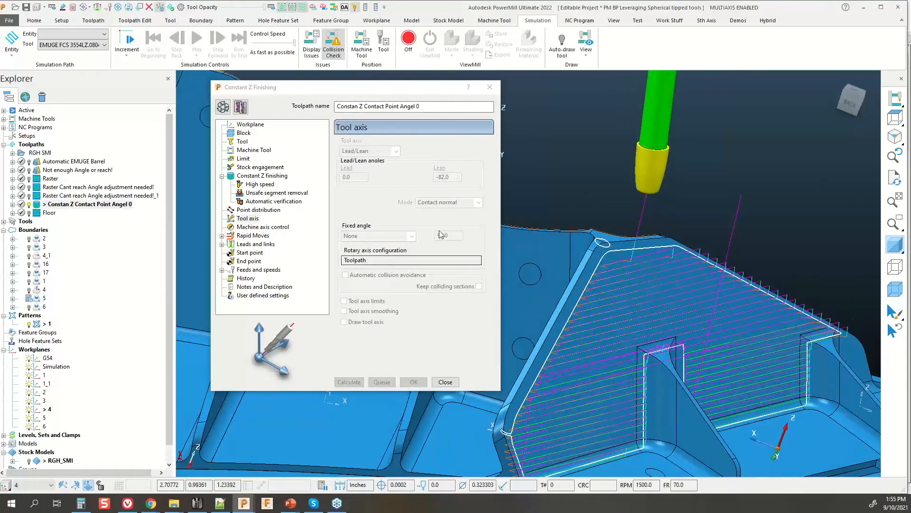
left_click(445, 382)
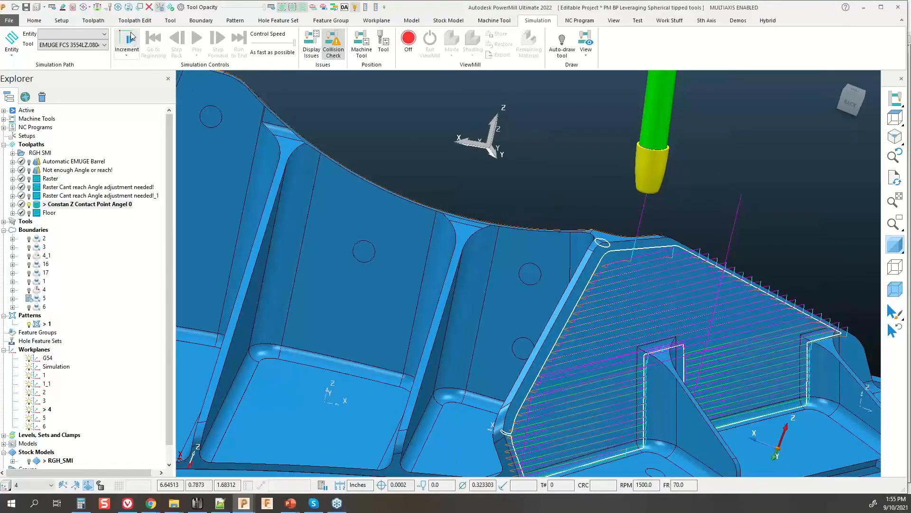
Step: Reorder the Constant Z toolpath so its segments alternate in cutting direction
left_click(135, 20)
left_click(142, 45)
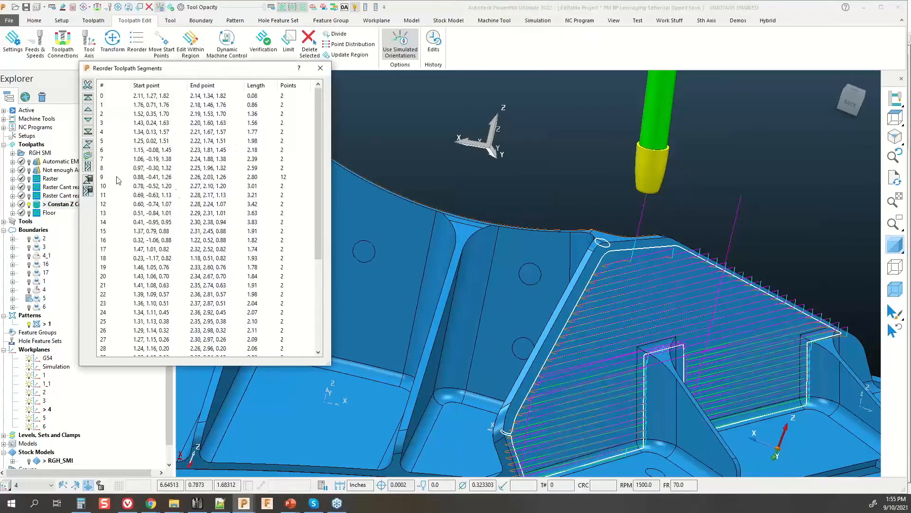
left_click(87, 167)
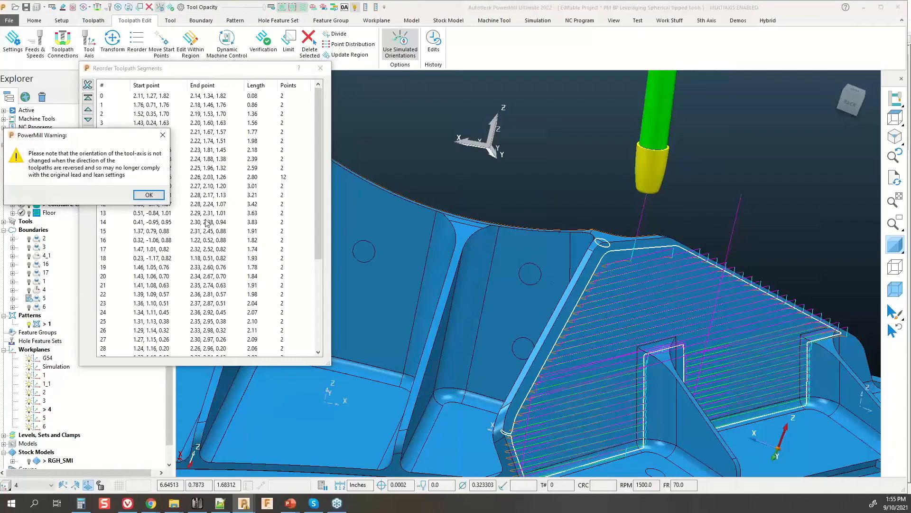
left_click(150, 196)
scroll(674, 344, "up", 5)
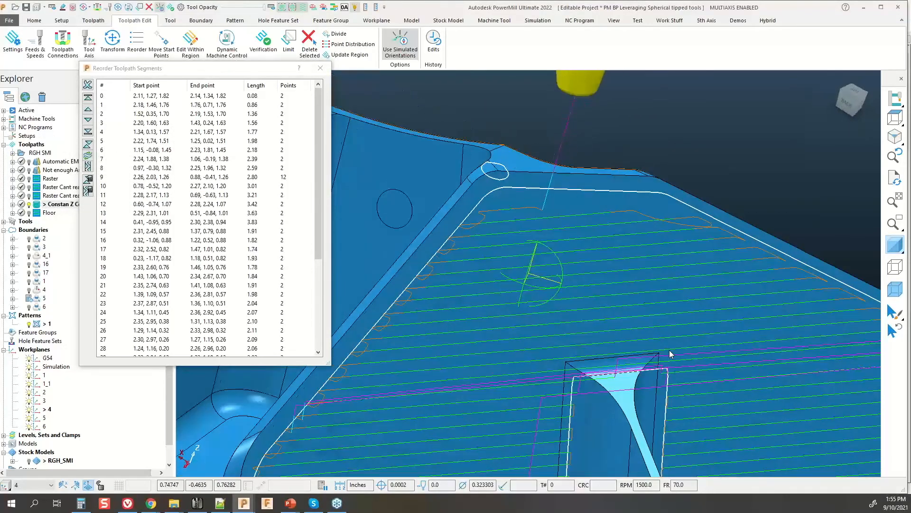
Step: Inspect the links between the reordered Constant Z wall passes and close the segment reordering list
middle_click_drag(670, 351, 667, 346)
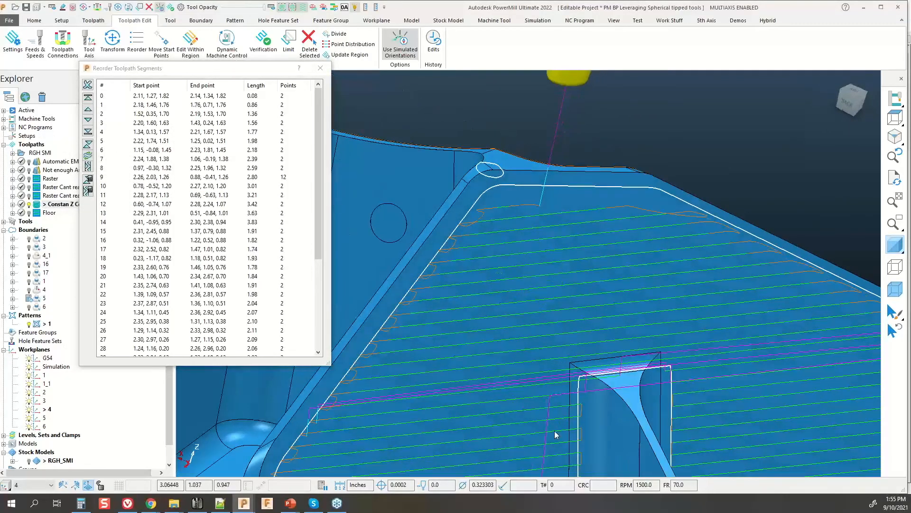
scroll(584, 383, "down", 3)
scroll(447, 413, "up", 2)
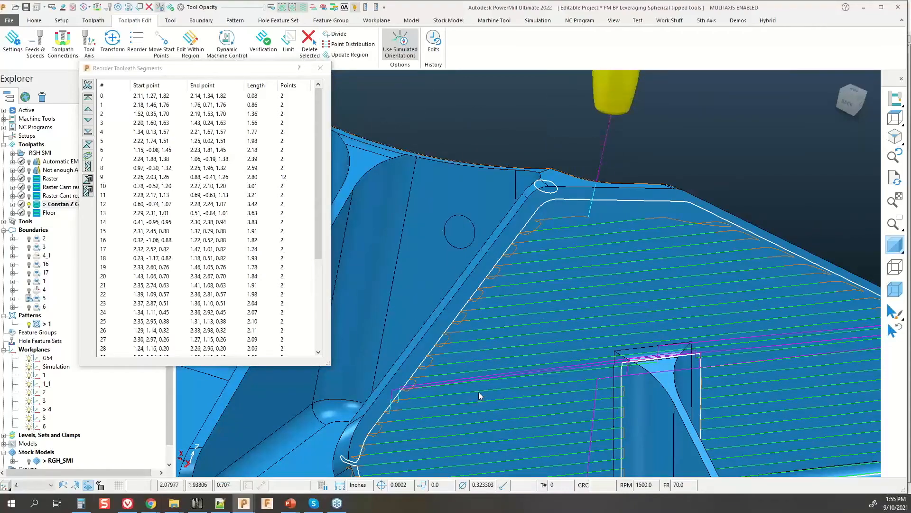
left_click(472, 379)
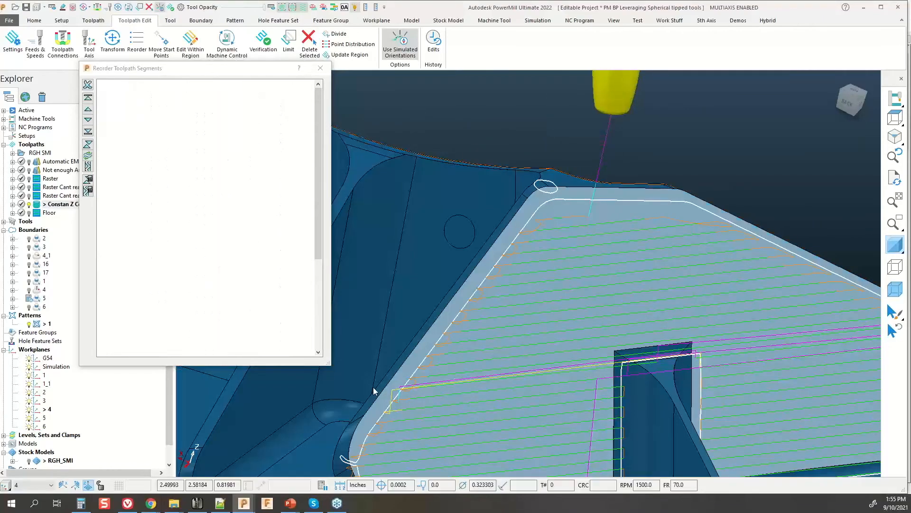
left_click(427, 397)
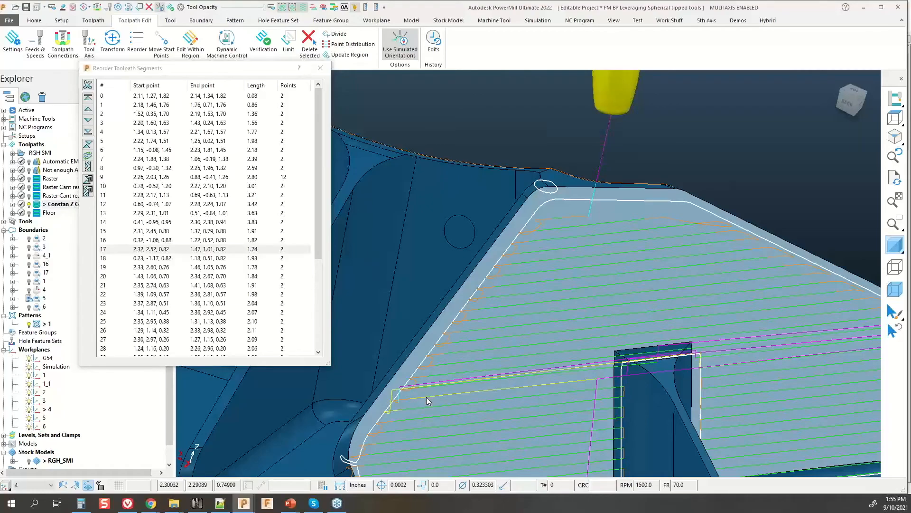
middle_click_drag(605, 349, 580, 252)
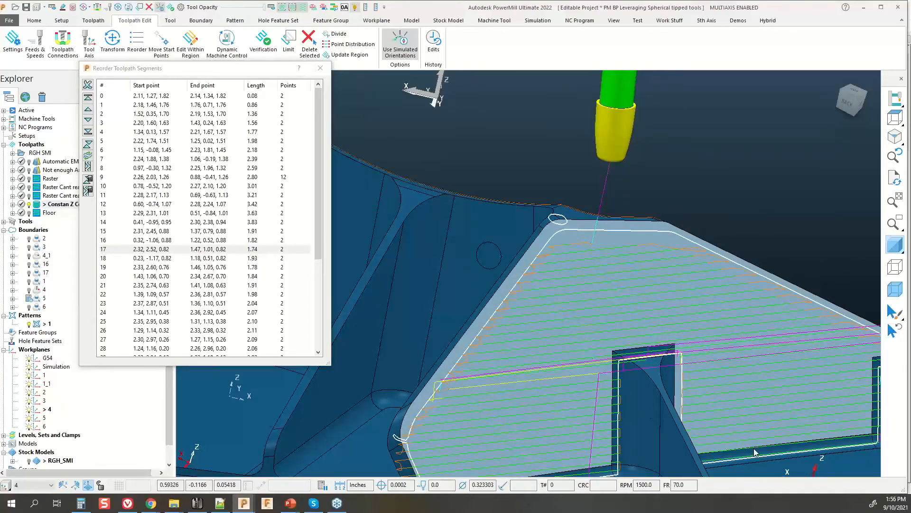
scroll(630, 360, "down", 3)
middle_click_drag(631, 359, 723, 401)
scroll(630, 319, "up", 3)
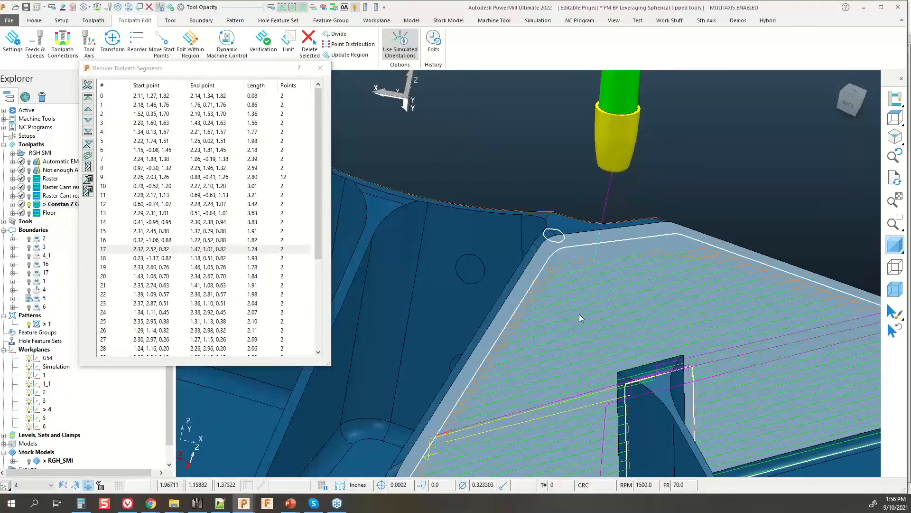
left_click(322, 68)
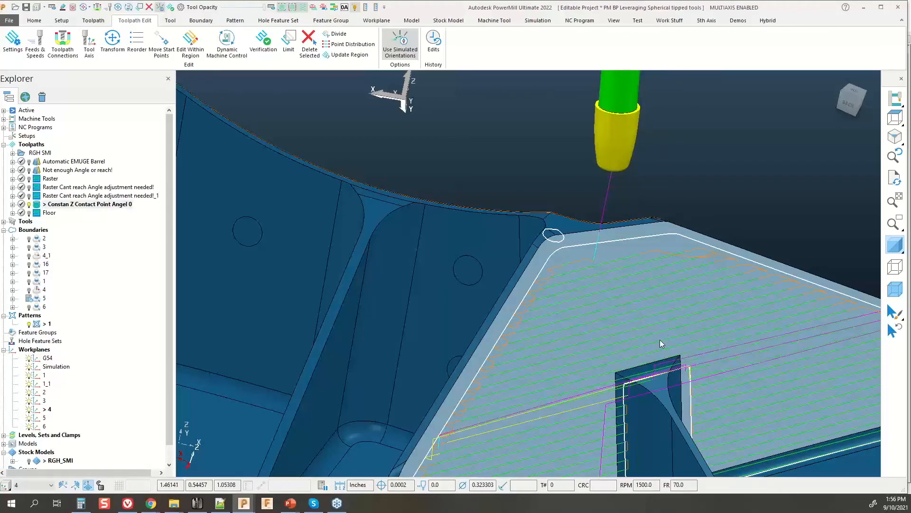
Step: Activate the Floor toolpath and open its raster finishing settings
middle_click_drag(660, 340, 648, 271)
scroll(648, 271, "down", 5)
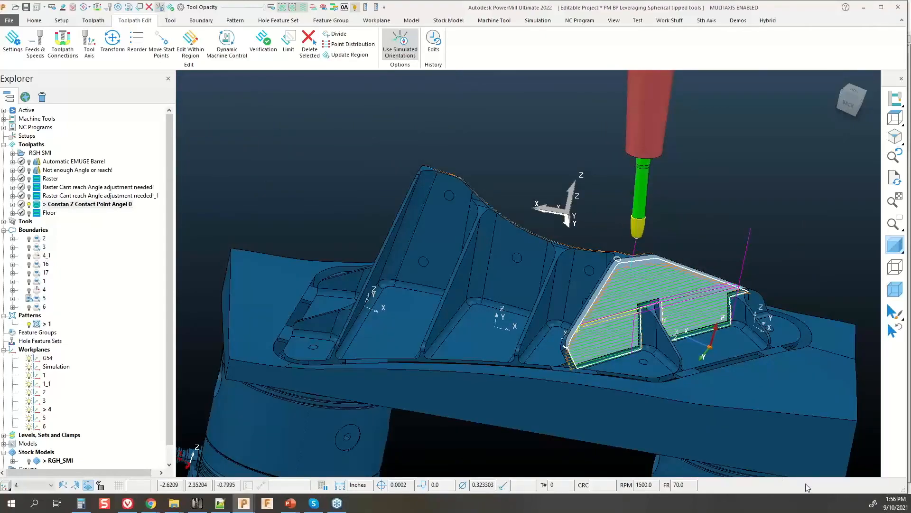
double_click(47, 213)
middle_click_drag(602, 219, 498, 199)
scroll(252, 235, "up", 4)
mouse_move(356, 240)
middle_mouse_down()
mouse_move(372, 263)
mouse_move(427, 238)
mouse_move(596, 234)
middle_mouse_up()
scroll(440, 206, "down", 5)
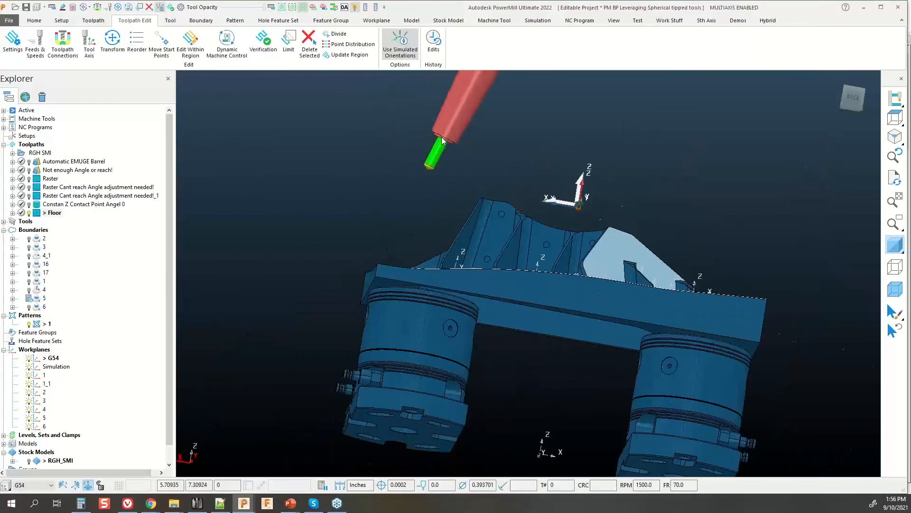
scroll(442, 140, "up", 5)
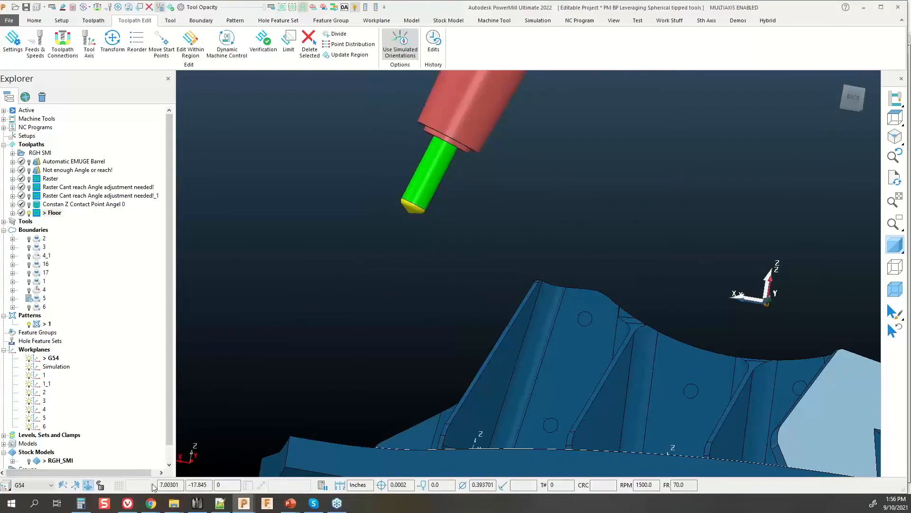
right_click(44, 213)
left_click(70, 195)
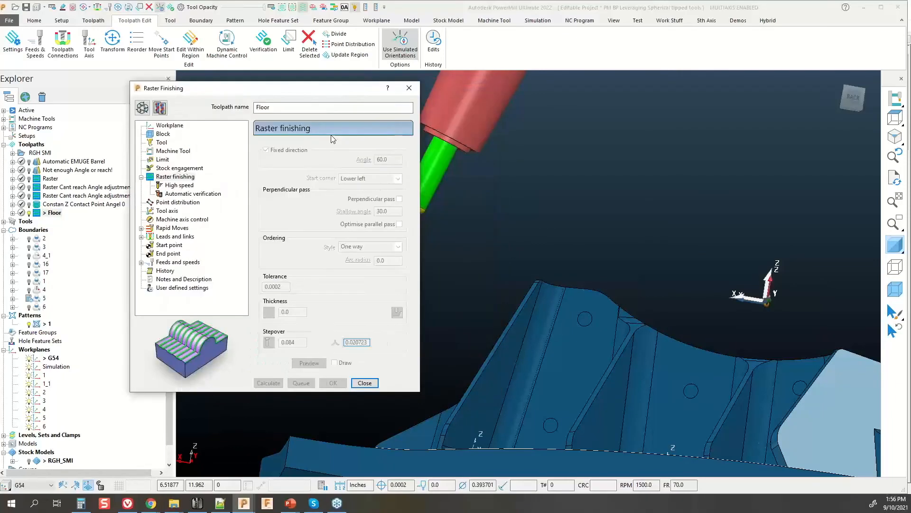
Step: Examine how the Floor raster passes cover the flat surface around the part's pockets
scroll(520, 262, "down", 3)
middle_click_drag(520, 262, 532, 356)
scroll(533, 357, "down", 2)
scroll(747, 421, "up", 2)
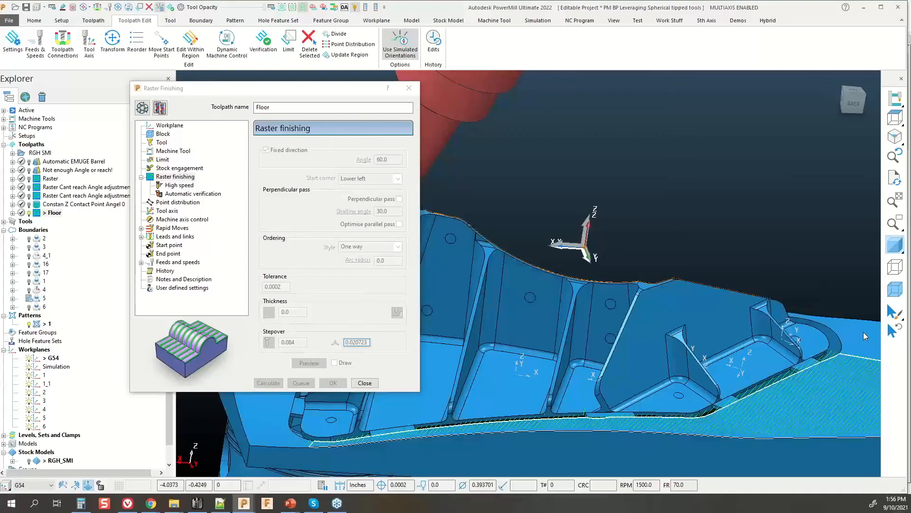
scroll(741, 238, "down", 3)
scroll(808, 332, "up", 4)
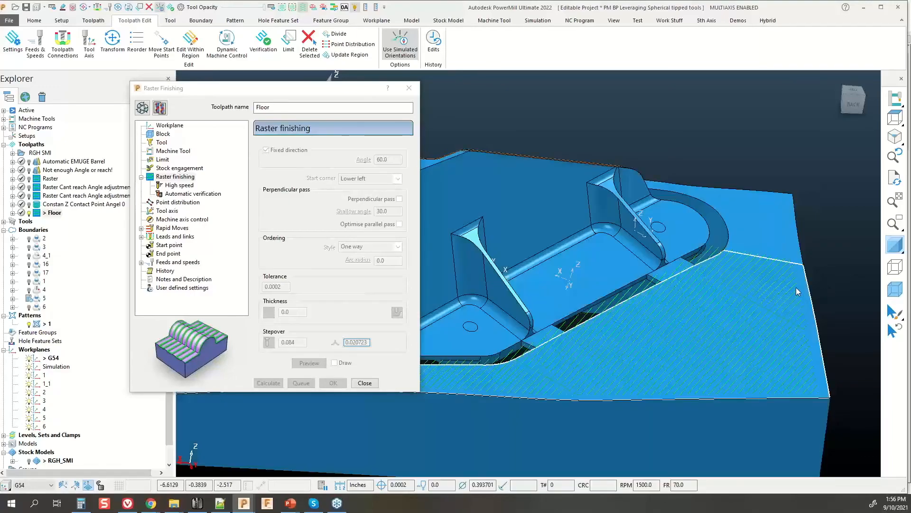
middle_click_drag(802, 291, 736, 317)
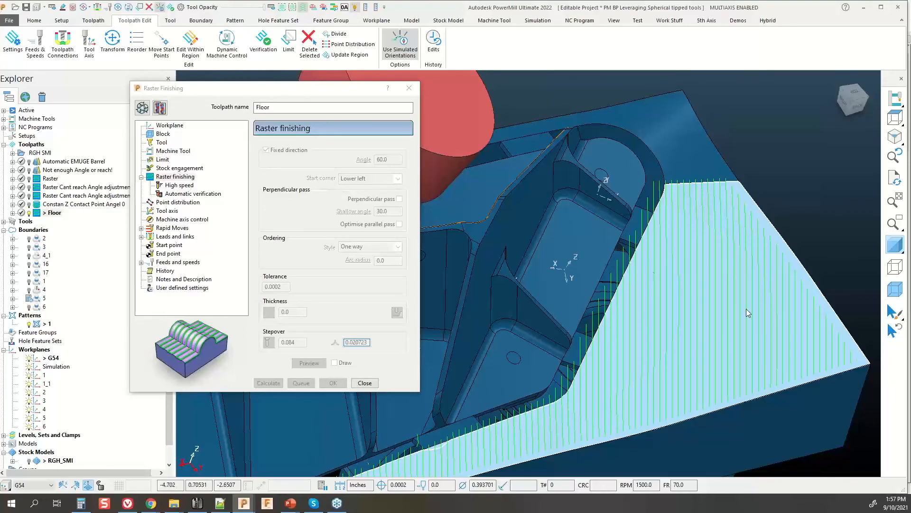
scroll(780, 295, "down", 5)
middle_click_drag(681, 346, 611, 280)
scroll(831, 281, "up", 4)
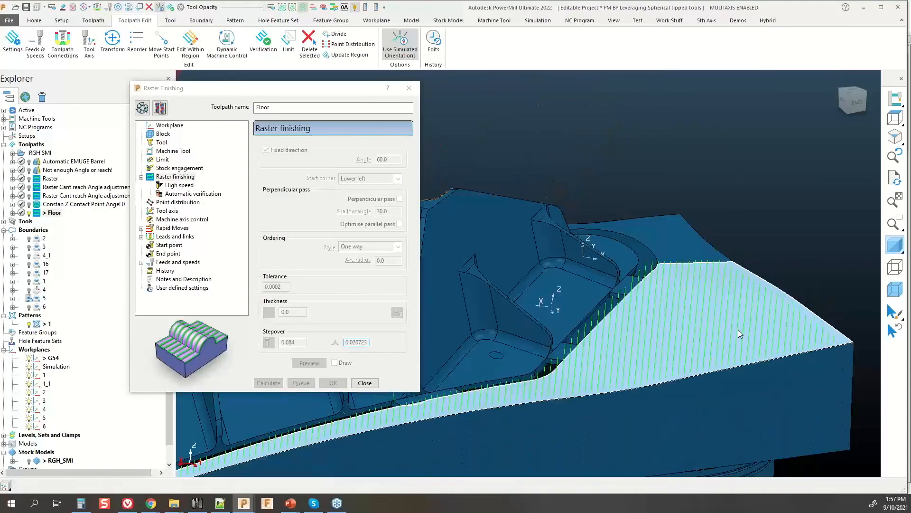
Step: Hide the shaded model to expose the Floor toolpath's passes for picking
right_click(738, 330)
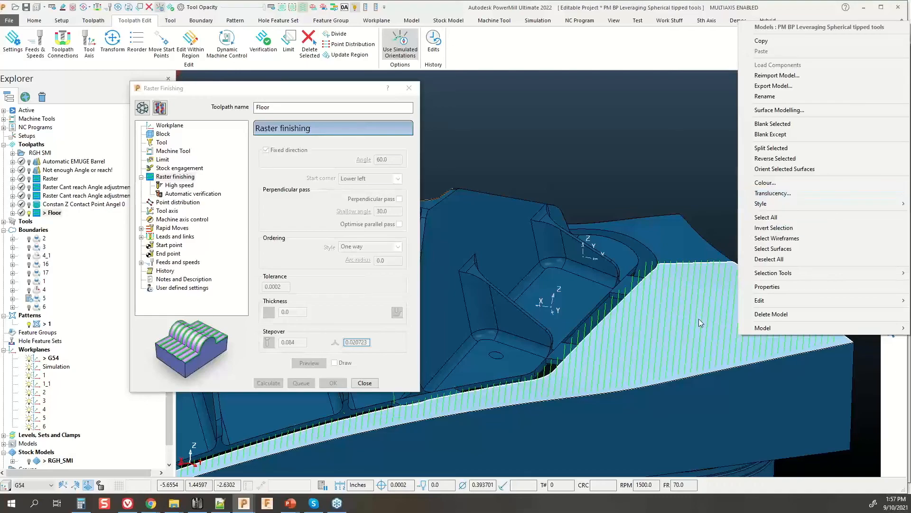
left_click(688, 188)
mouse_move(897, 254)
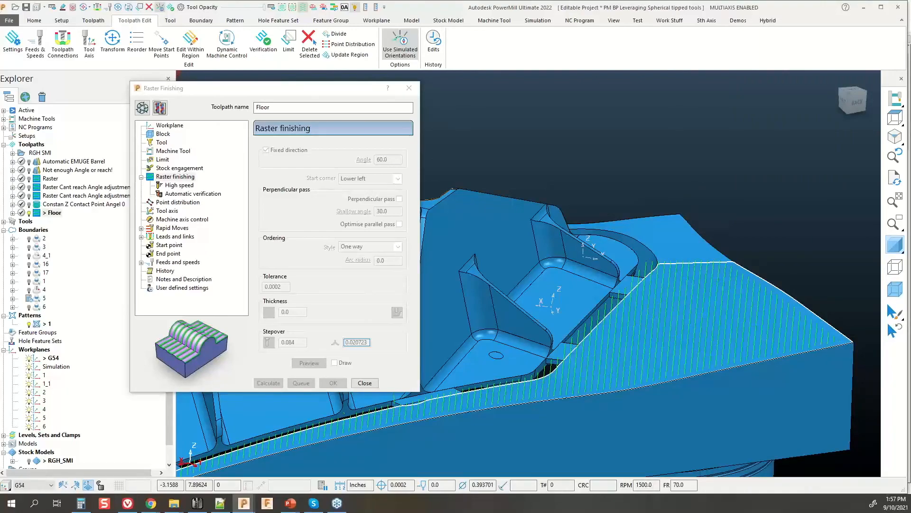
left_click(894, 245)
Step: Start simulating the Floor toolpath from a point on its wide end and restore the model shading
right_click(785, 320)
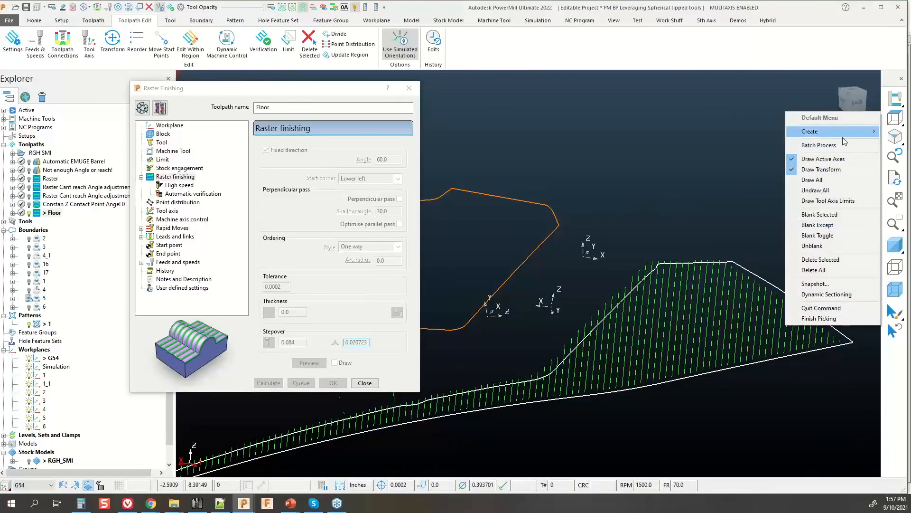
left_click(752, 335)
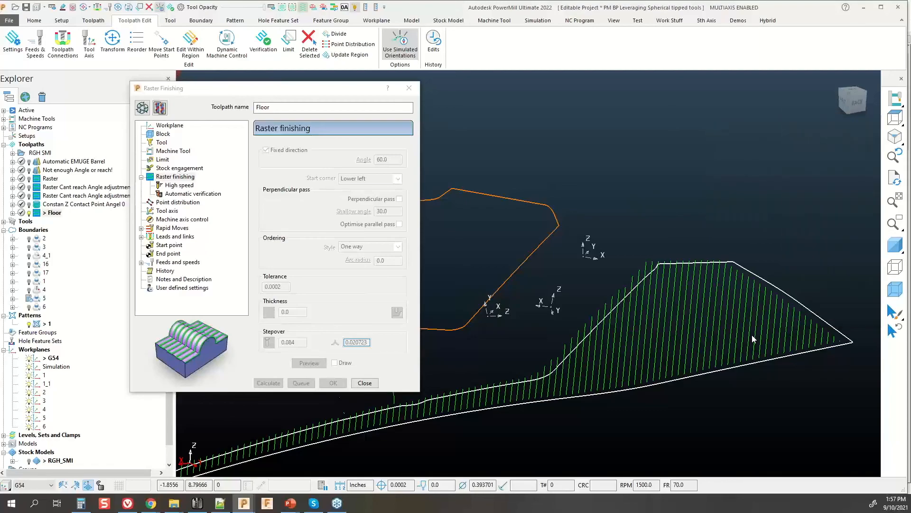
right_click(751, 335)
left_click(751, 335)
right_click(749, 337)
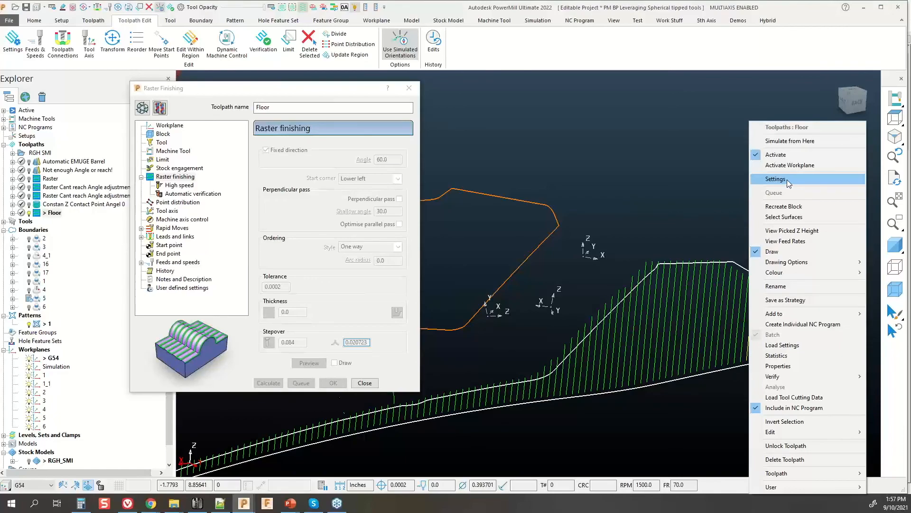
left_click(790, 140)
scroll(764, 228, "down", 2)
left_click(895, 245)
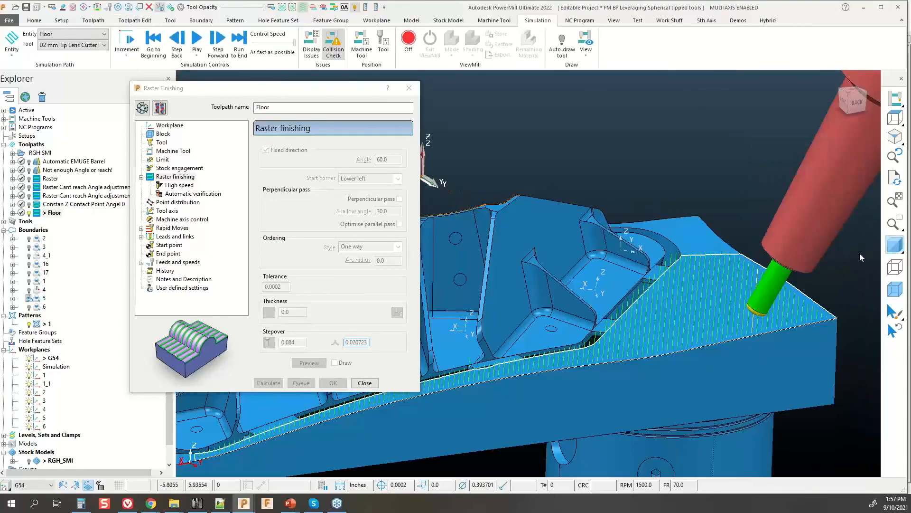
scroll(796, 219, "down", 3)
middle_click_drag(778, 247, 711, 256)
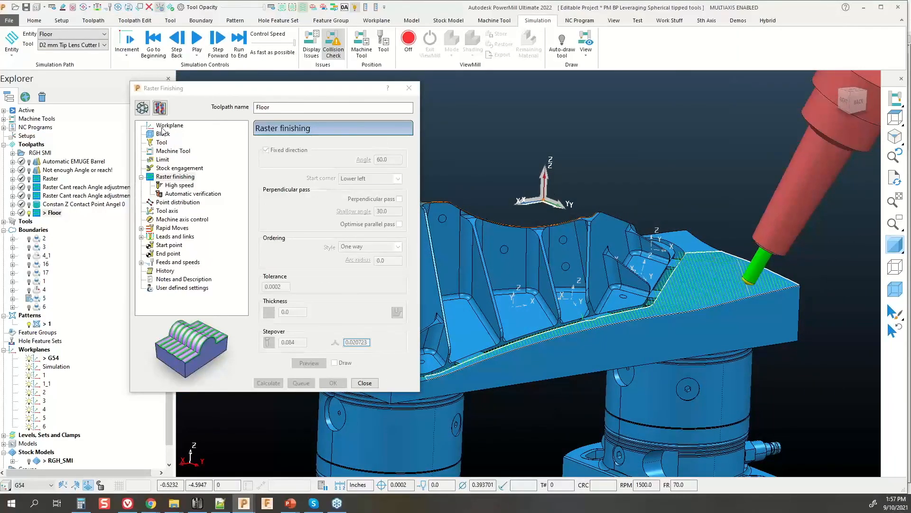
Step: Review the Floor toolpath's workplane and tool axis settings against the simulated tool's tilt
left_click(160, 108)
middle_click_drag(576, 254, 671, 302)
scroll(664, 303, "down", 3)
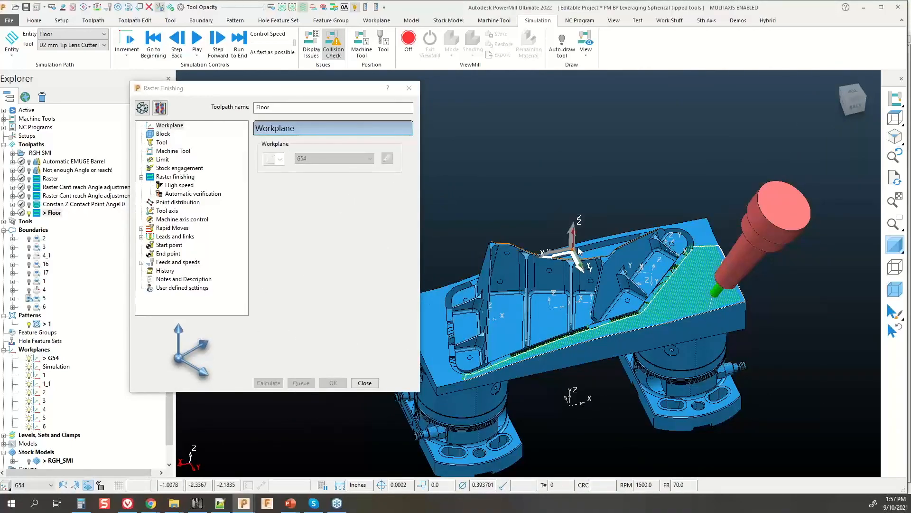
left_click(162, 213)
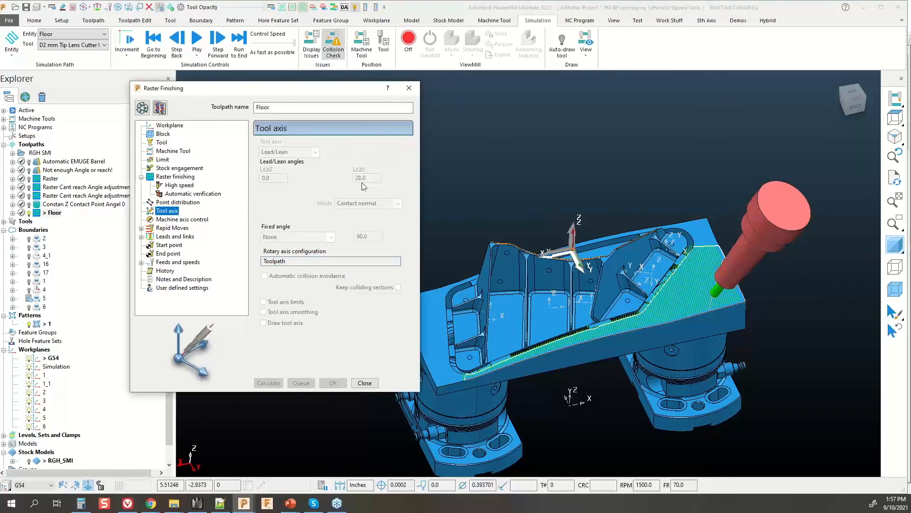
Step: Make the Floor toolpath's settings editable and choose Contact normal as the Lead/Lean mode
left_click(142, 108)
double_click(365, 180)
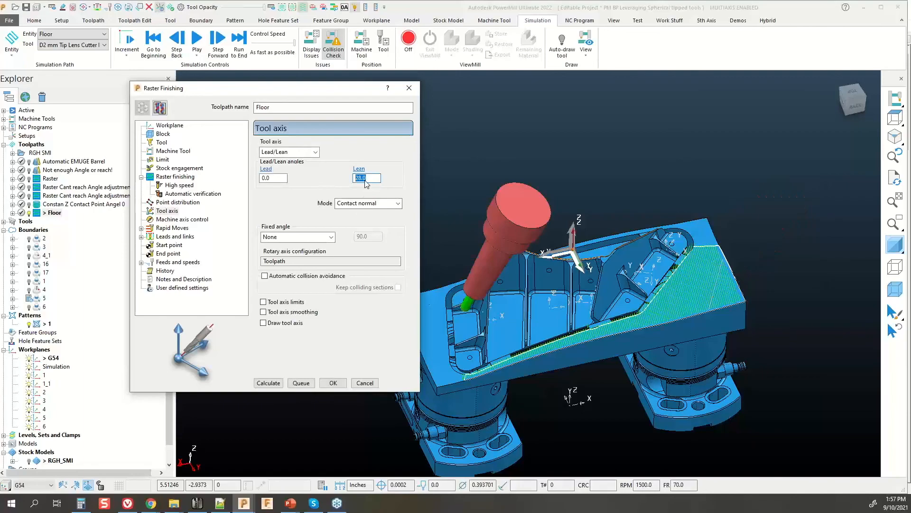
scroll(691, 284, "up", 3)
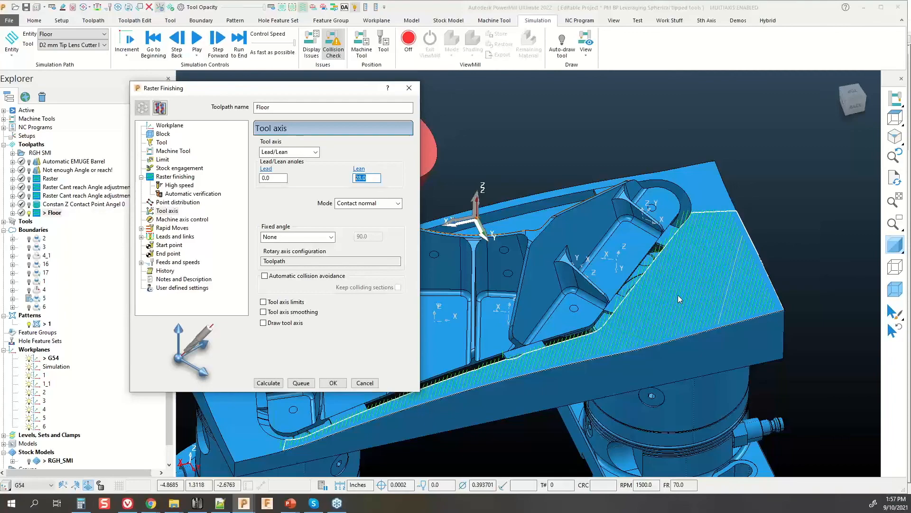
left_click(375, 204)
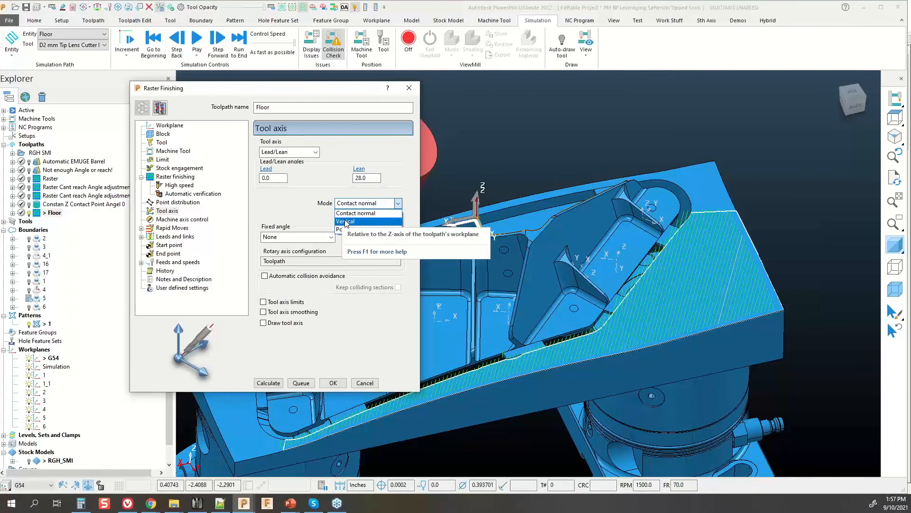
left_click(356, 213)
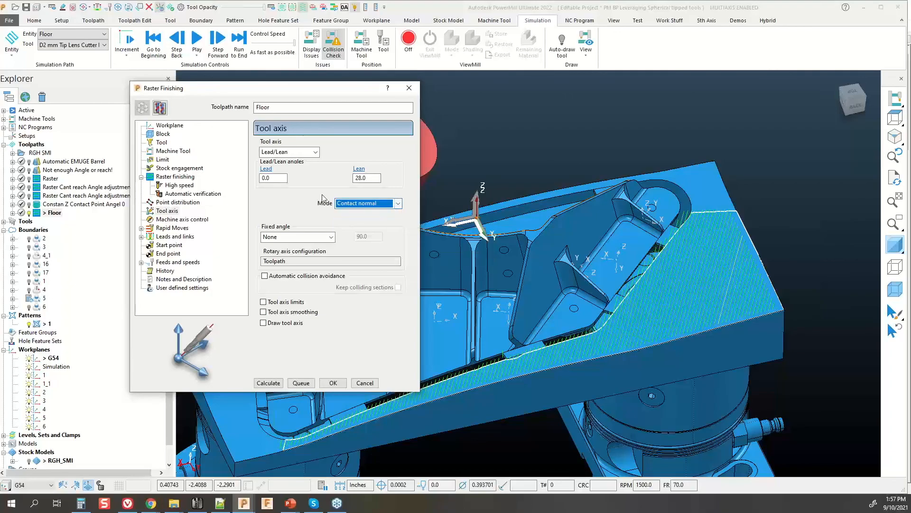
Step: Examine the tilted tool's tip contact along the thin rib edge from close up and from a distance
scroll(785, 272, "up", 3)
middle_click_drag(654, 263, 710, 218)
scroll(711, 219, "down", 5)
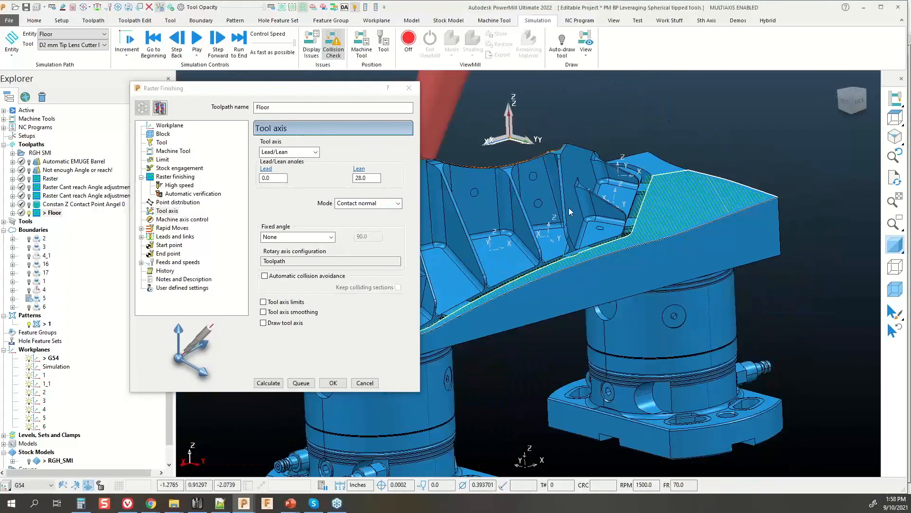
scroll(488, 194, "up", 4)
scroll(489, 197, "up", 2)
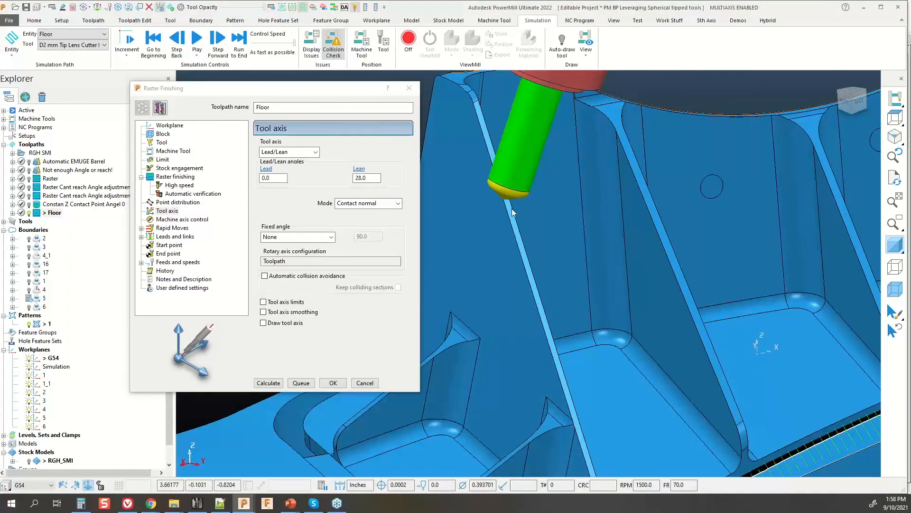
scroll(512, 212, "down", 5)
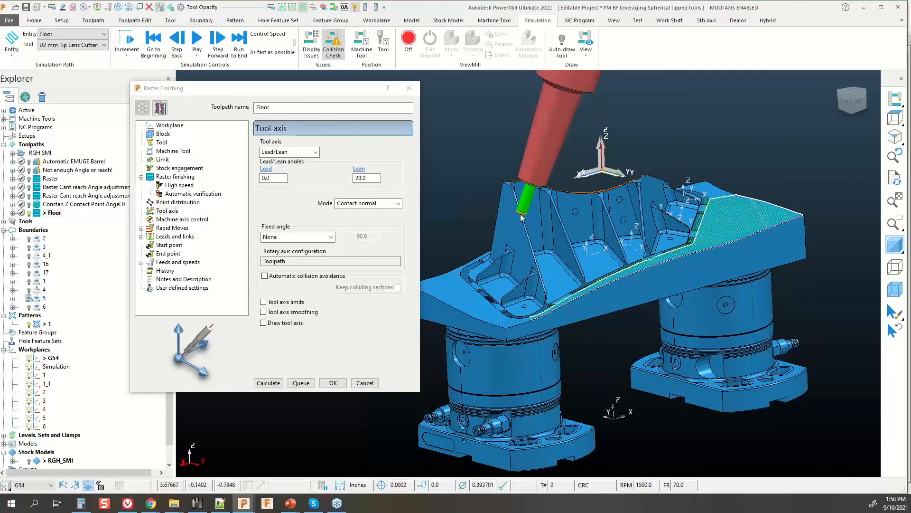
scroll(521, 216, "up", 5)
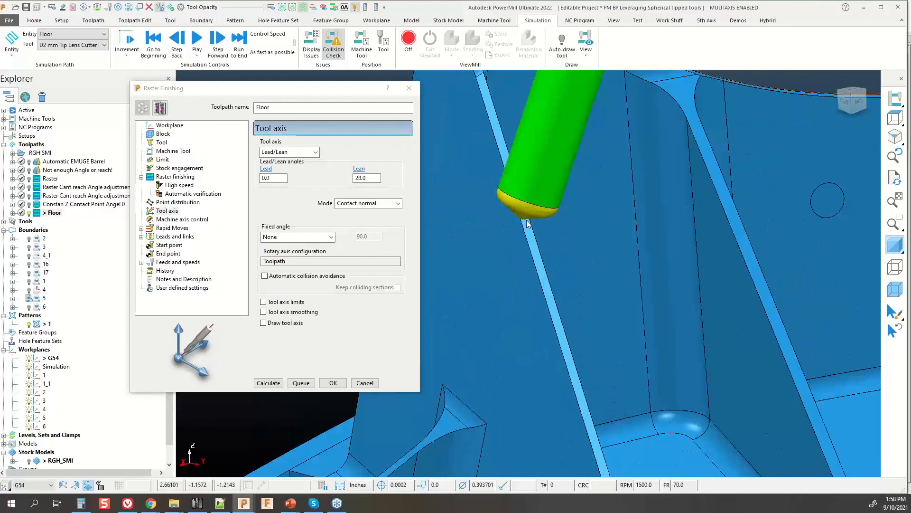